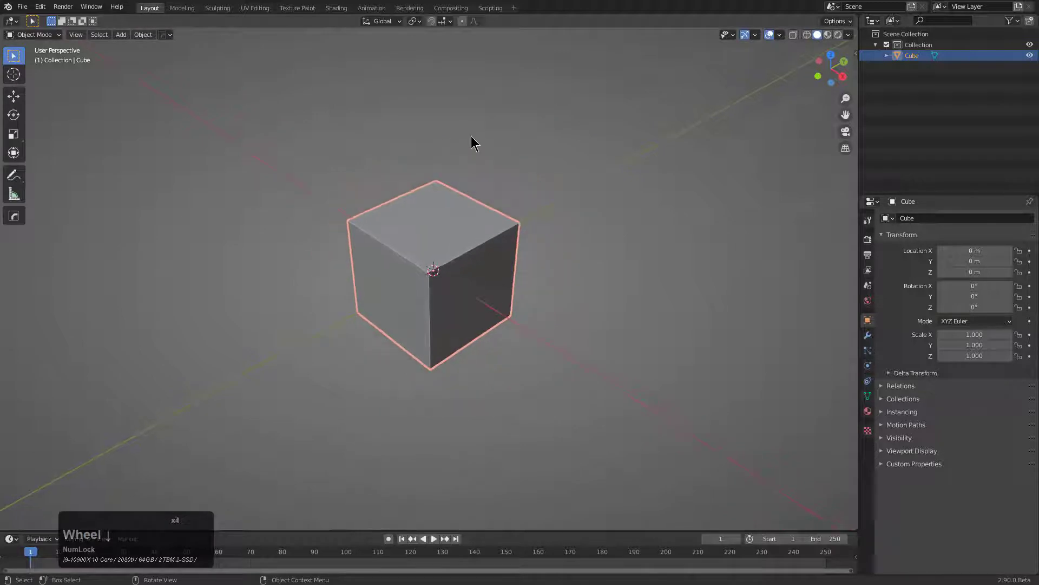
# Examine the ST3 Mesh Tools available while editing the cube's mesh
pyautogui.moveTo(471, 135); pyautogui.dragTo(464, 144, button='middle')
pyautogui.scroll(2, 447, 144)
pyautogui.press('Tab')
pyautogui.press('q')
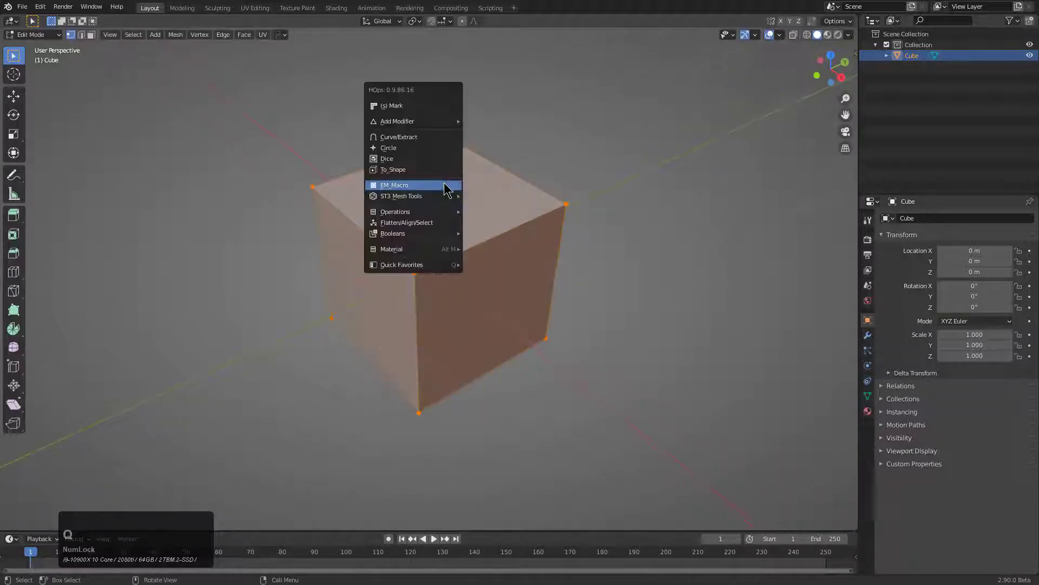
pyautogui.moveTo(433, 200)
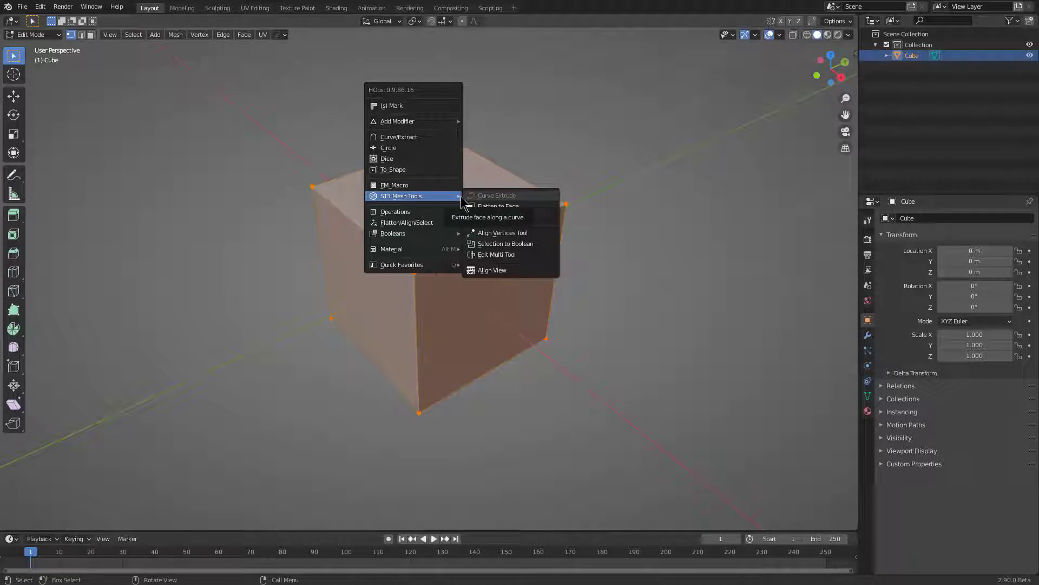
pyautogui.click(503, 269)
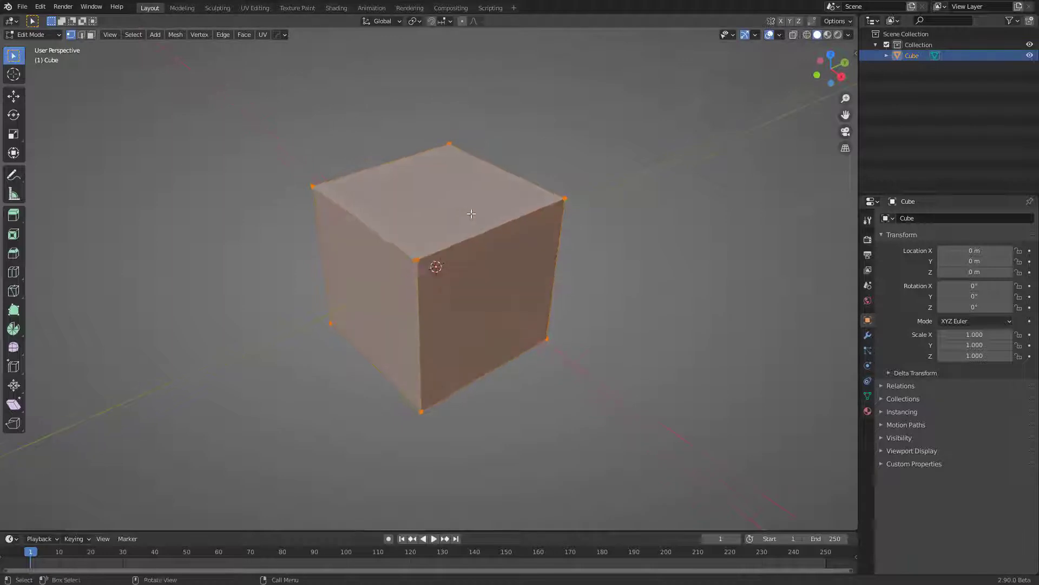
pyautogui.press('q')
pyautogui.moveTo(470, 225)
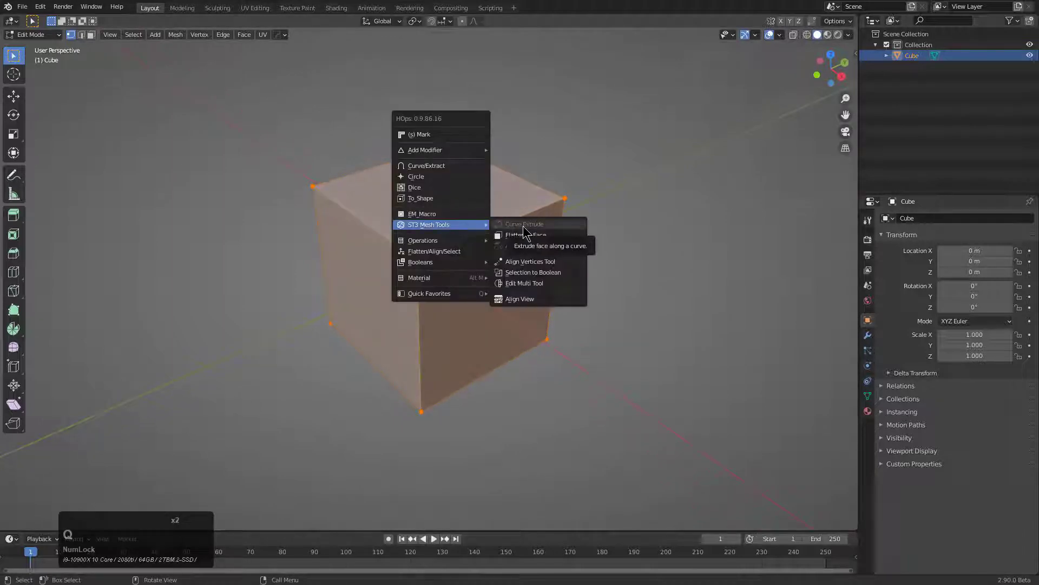
pyautogui.press('Escape')
pyautogui.press('Tab')
# Snap the 3D cursor to the centre of the cube's side face facing negative Y
pyautogui.moveTo(423, 228); pyautogui.dragTo(448, 220, button='middle')
pyautogui.scroll(3, 447, 220)
pyautogui.press('Tab')
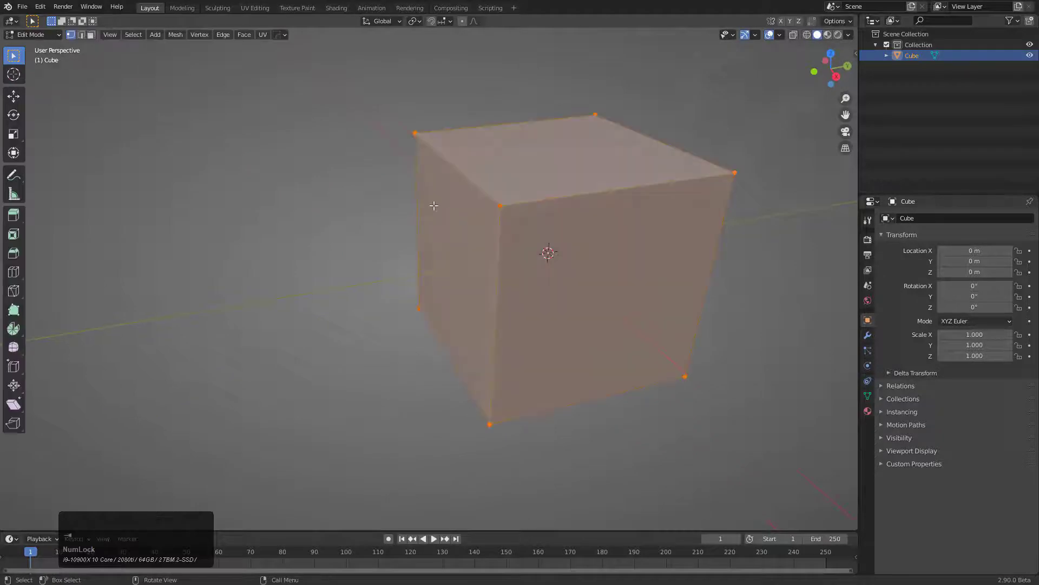
pyautogui.press('3')
pyautogui.click(447, 235)
pyautogui.hotkey('shift', 's')
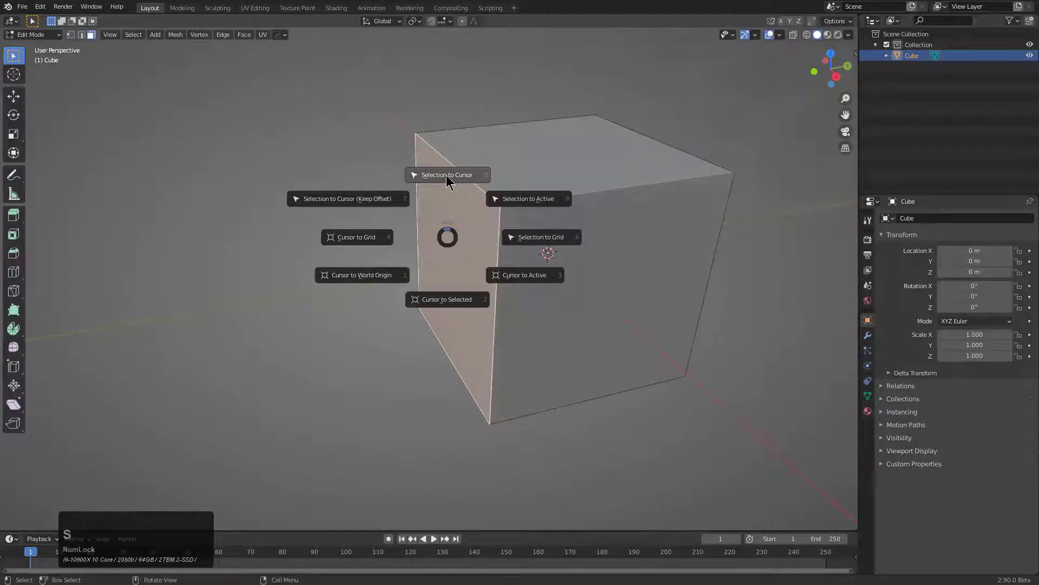
pyautogui.click(439, 295)
# Add a NURBS path object at the 3D cursor on the cube's side face
pyautogui.press('Tab')
pyautogui.hotkey('shift', 'a')
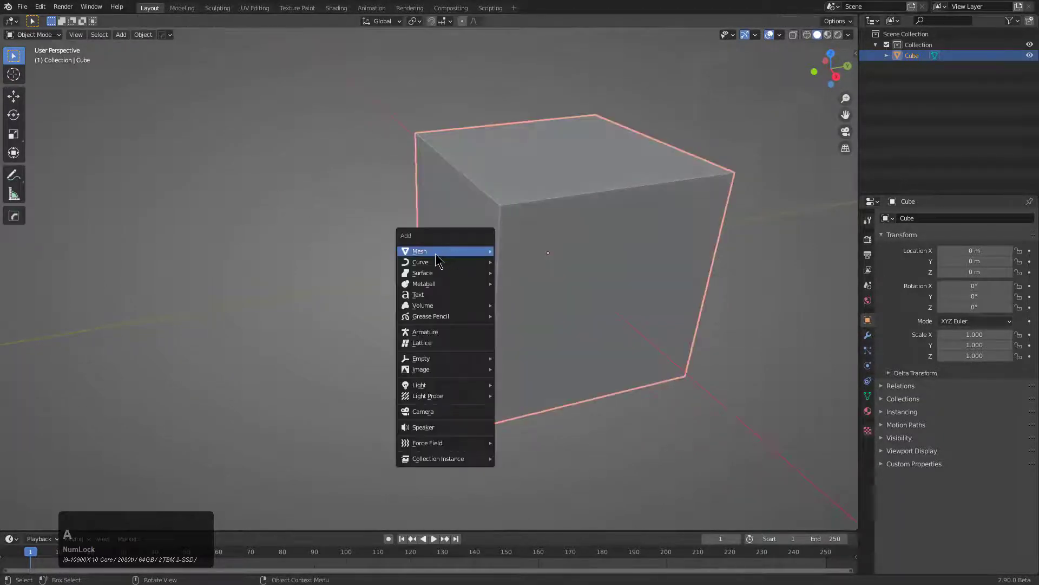
pyautogui.moveTo(435, 269)
pyautogui.click(516, 310)
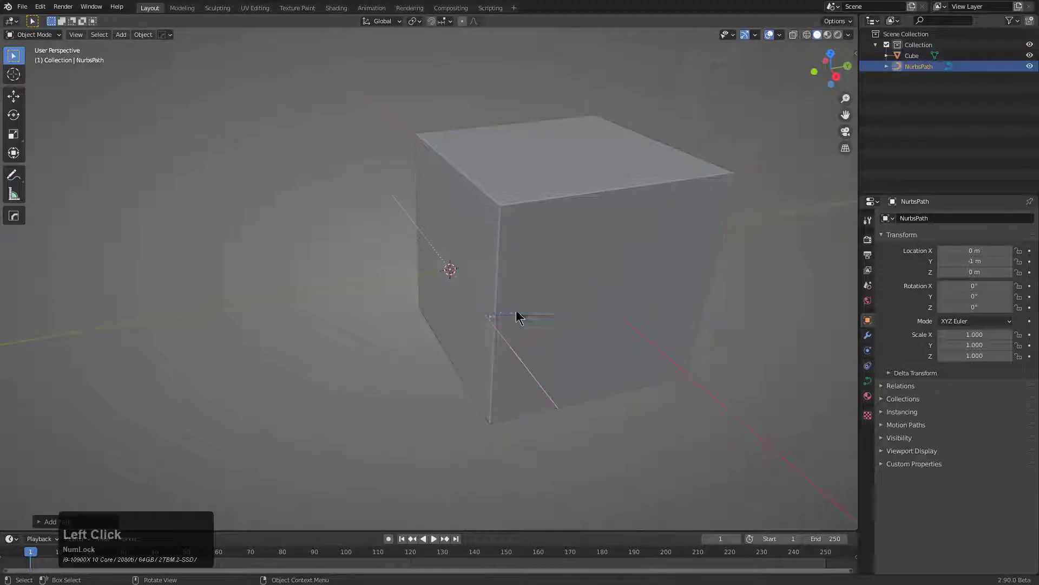
# Move all the path's control points along X so the path starts at its origin on the cube face
pyautogui.moveTo(518, 315); pyautogui.dragTo(486, 284, button='middle')
pyautogui.press('Tab')
pyautogui.press('g')
pyautogui.press('x')
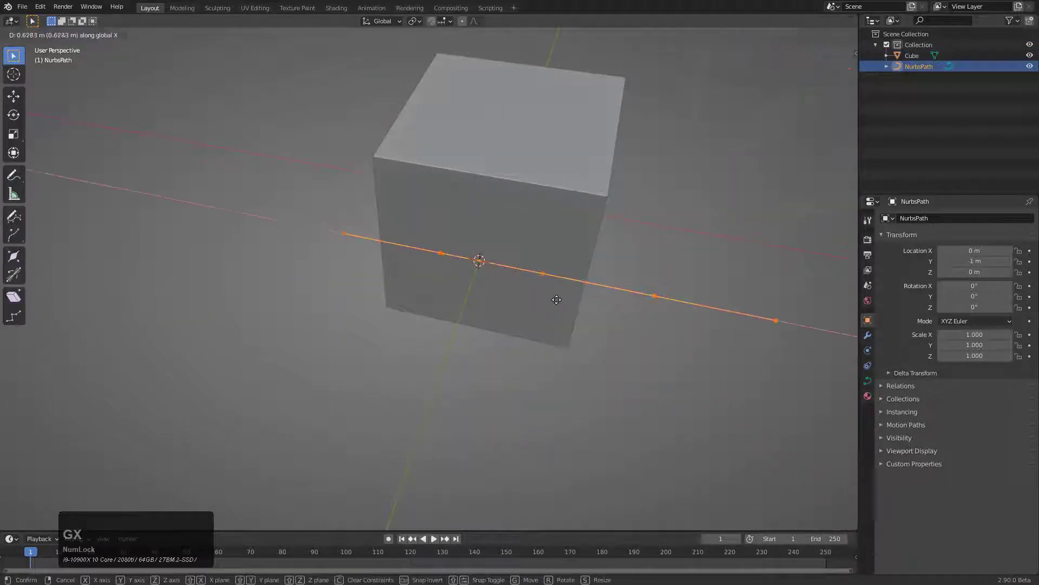
pyautogui.click(695, 322)
pyautogui.press('Tab')
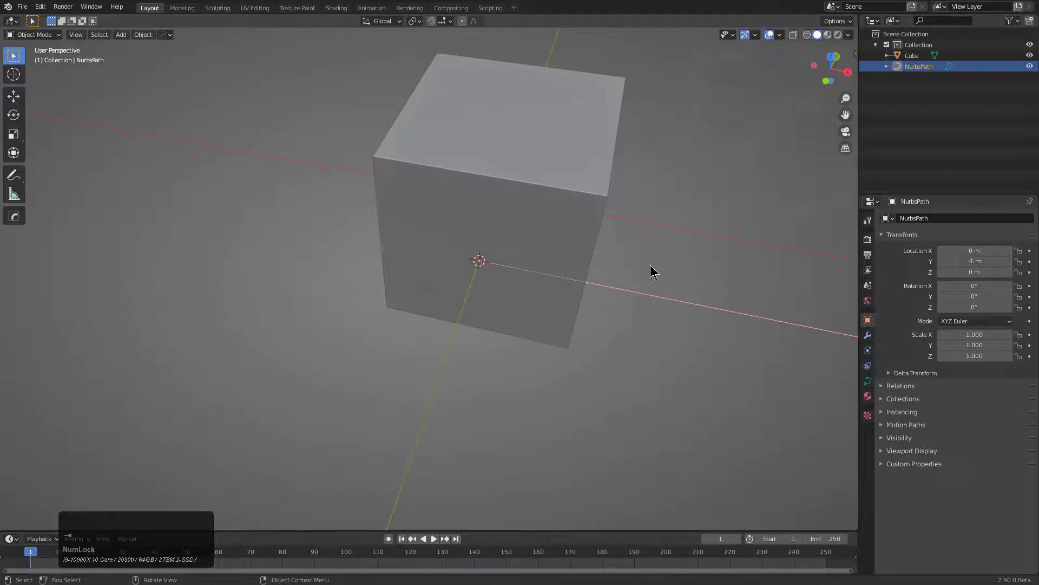
# Rotate the path -90° about Z so it extends straight out from the cube's side face
pyautogui.press('r')
pyautogui.press('x')
pyautogui.press('y')
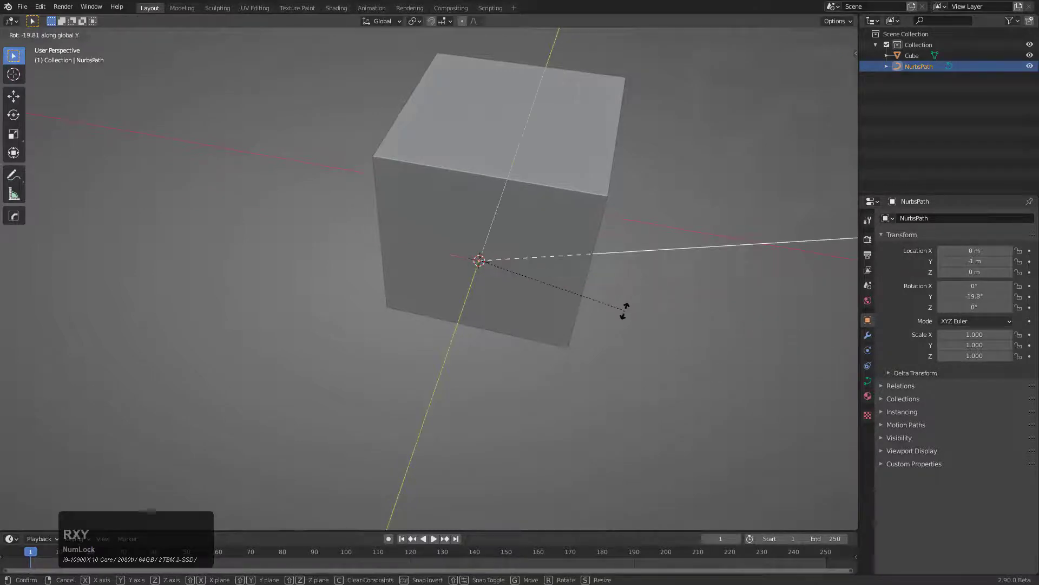
pyautogui.press('z')
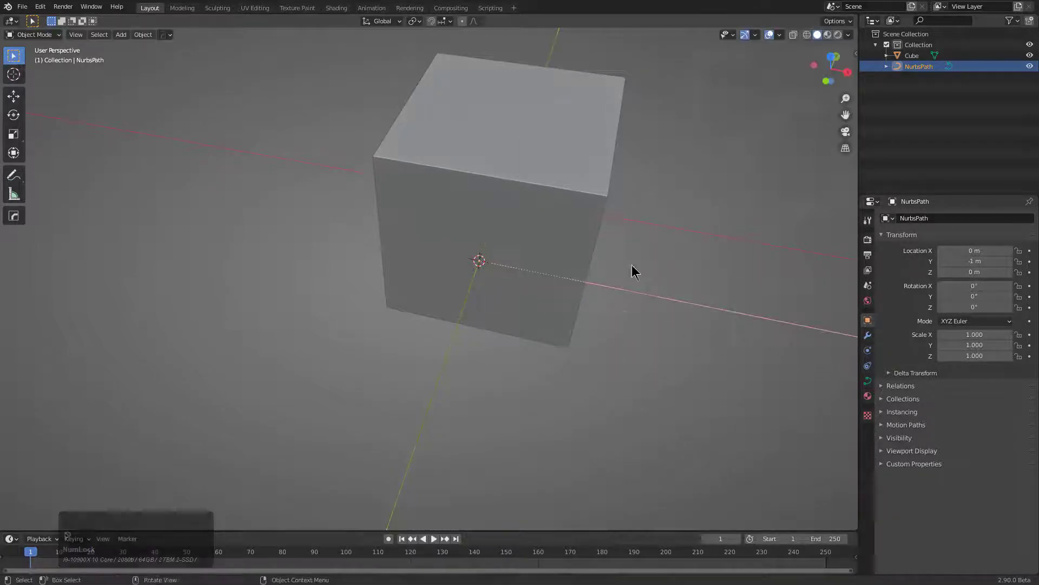
pyautogui.press('ctrl')
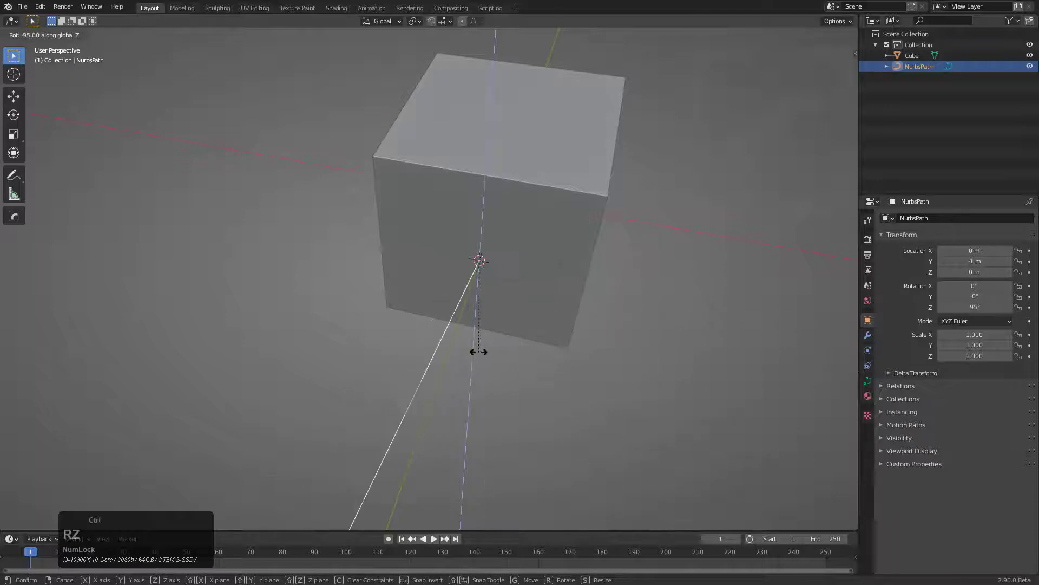
pyautogui.click(487, 347)
# Raise the path's second control point from the cube along Z
pyautogui.moveTo(490, 350); pyautogui.dragTo(436, 281, button='middle')
pyautogui.scroll(-4, 376, 259)
pyautogui.scroll(2, 422, 275)
pyautogui.press('Tab')
pyautogui.click(435, 281)
pyautogui.press('g')
pyautogui.press('z')
pyautogui.click(441, 143)
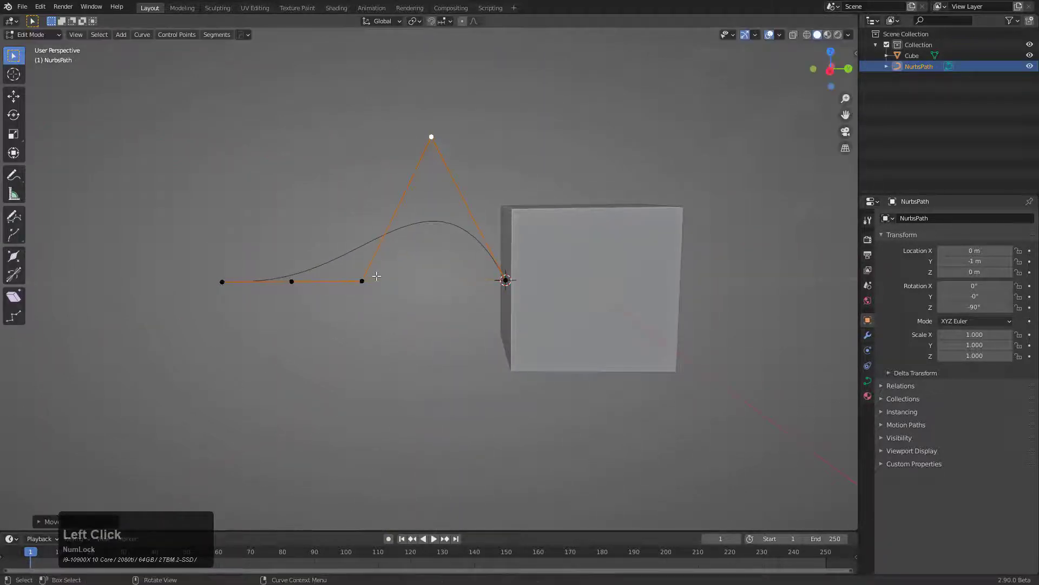
# Lower the path's middle control point and raise the fourth one along Z to form a wave
pyautogui.click(362, 283)
pyautogui.press('g')
pyautogui.press('z')
pyautogui.click(312, 366)
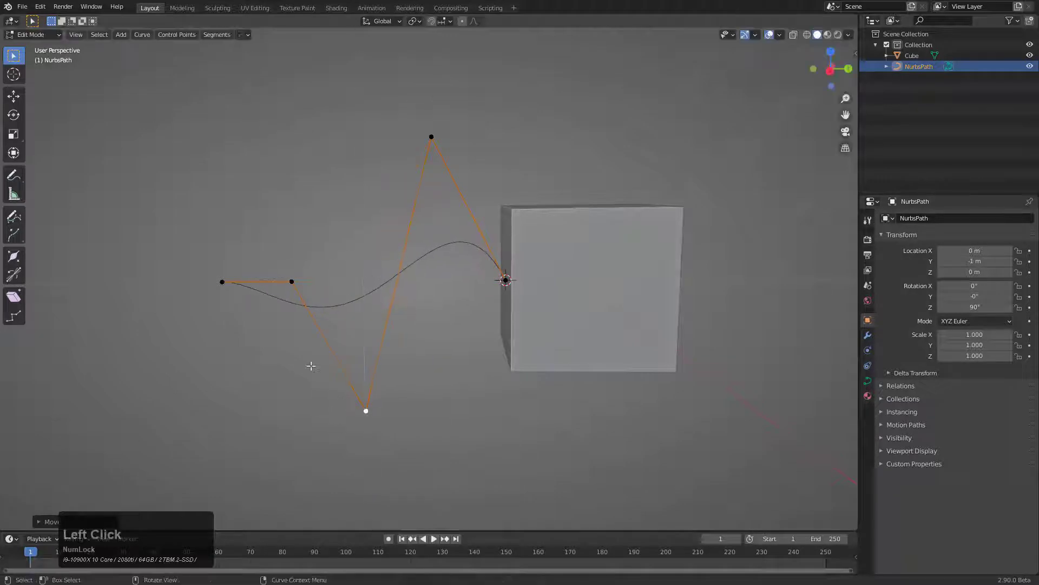
pyautogui.click(292, 283)
pyautogui.press('g')
pyautogui.press('z')
pyautogui.click(314, 108)
# Try to lower the path's far end control point along Z
pyautogui.click(219, 278)
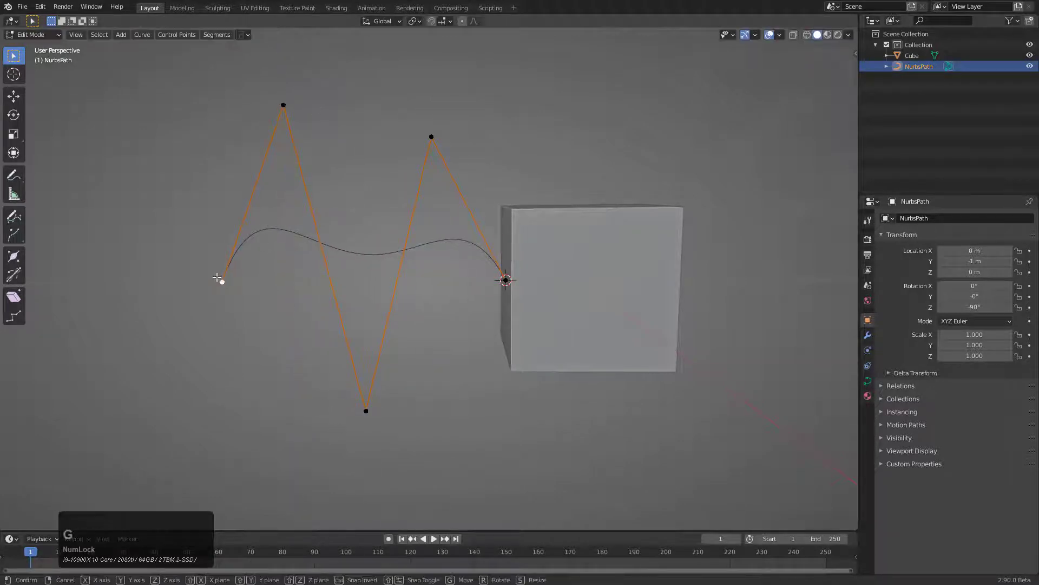
pyautogui.press('g')
pyautogui.press('z')
pyautogui.click(246, 417)
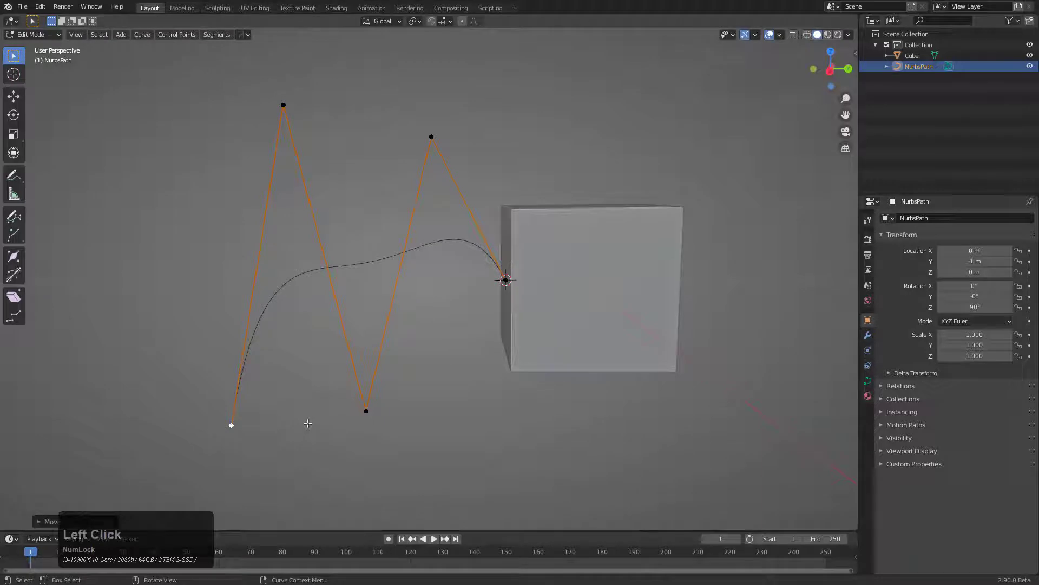
pyautogui.hotkey('ctrl', 'z')
# Raise the far end control point slightly along Z and move the middle control point further down
pyautogui.press('g')
pyautogui.press('z')
pyautogui.click(304, 302)
pyautogui.click(366, 410)
pyautogui.press('g')
pyautogui.press('z')
pyautogui.click(430, 459)
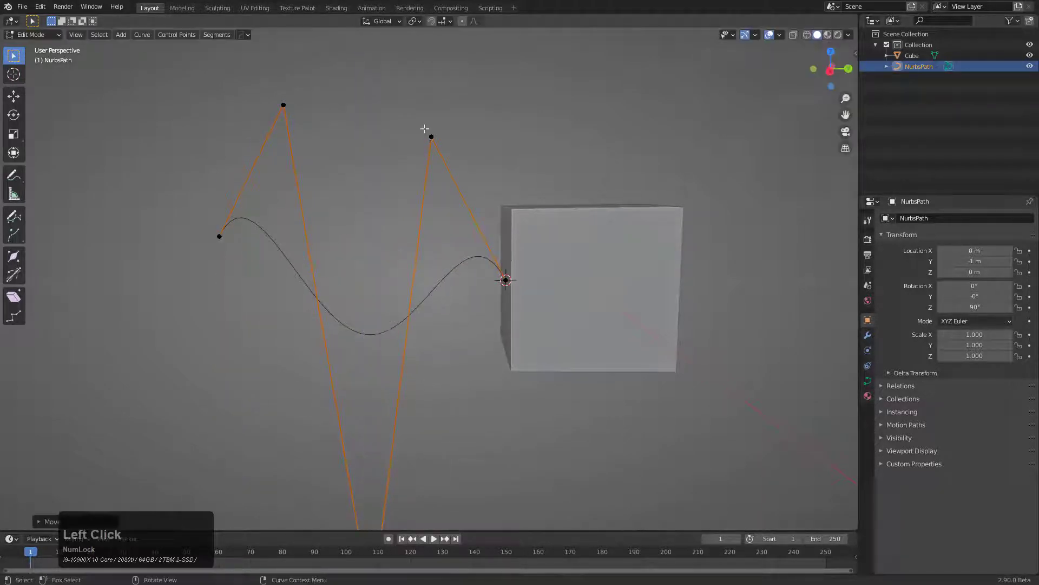
# Lower the second control point slightly along Z and shift it along Y away from the cube
pyautogui.click(430, 136)
pyautogui.press('g')
pyautogui.press('z')
pyautogui.click(419, 134)
pyautogui.press('g')
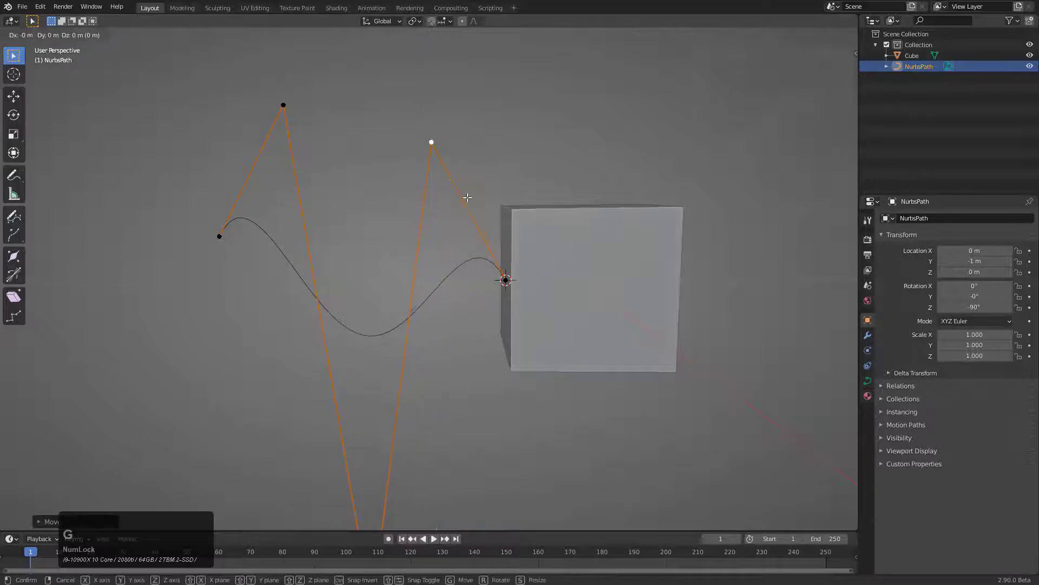
pyautogui.press('x')
pyautogui.press('y')
pyautogui.click(420, 211)
# Move the path's two outermost control points along Y, farther away from the cube
pyautogui.press('Tab')
pyautogui.moveTo(544, 250); pyautogui.dragTo(563, 281, button='middle')
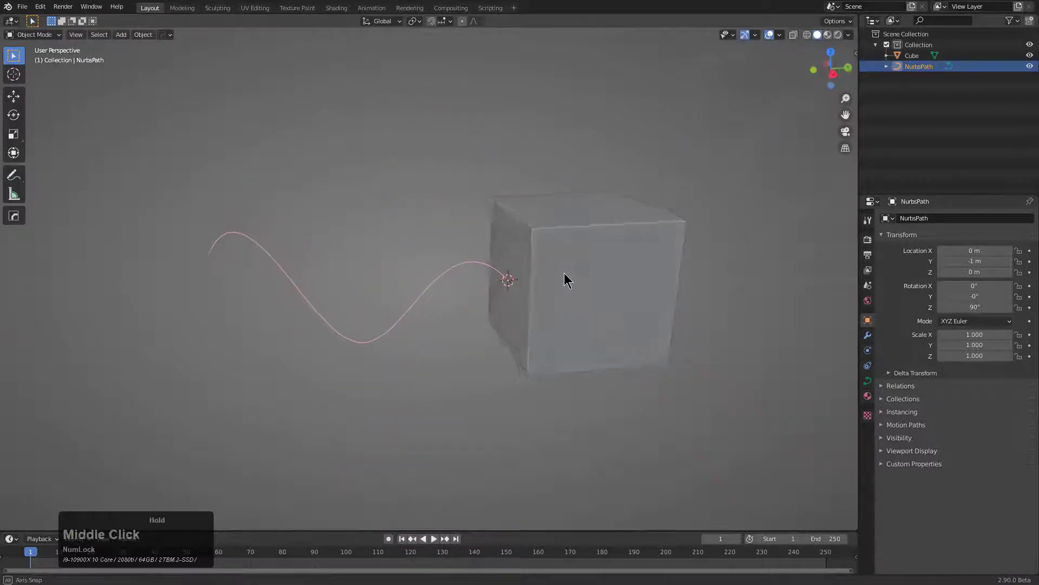
pyautogui.scroll(-3, 560, 275)
pyautogui.press('Tab')
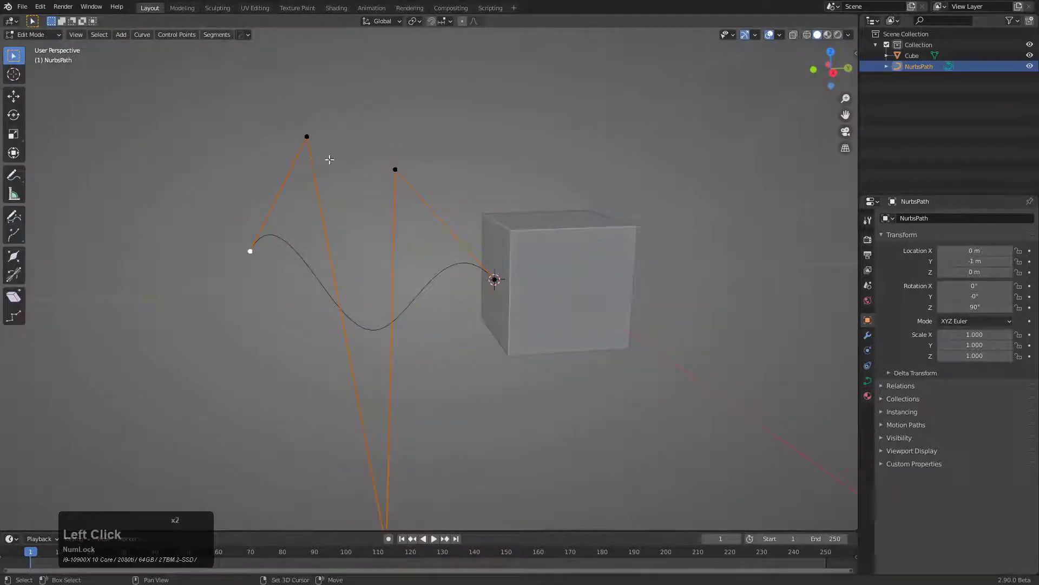
pyautogui.keyDown('shift'); pyautogui.click(307, 137); pyautogui.keyUp('shift')
pyautogui.press('g')
pyautogui.press('x')
pyautogui.press('y')
# Scale the two outermost control points farther apart and raise them along Z
pyautogui.press('s')
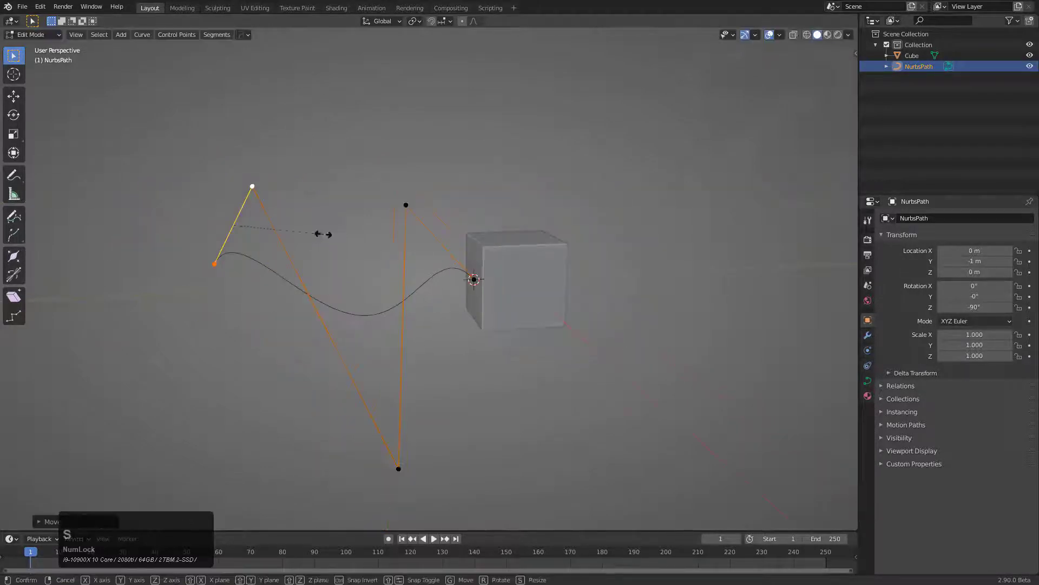
pyautogui.click(372, 235)
pyautogui.press('g')
pyautogui.press('z')
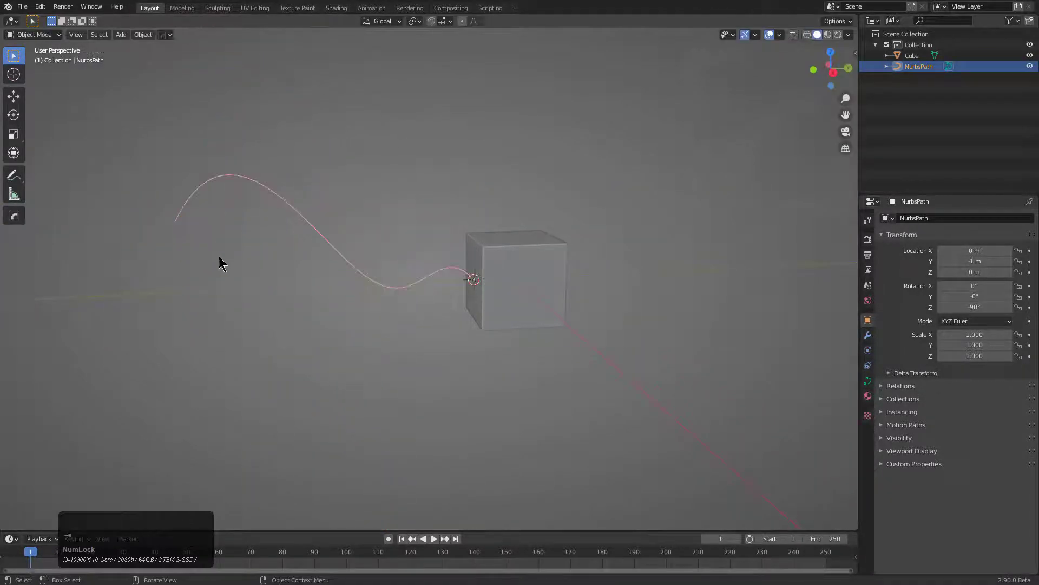
# Extrude the cube's selected side face along the NURBS path with Curve Extrude
pyautogui.scroll(-3, 271, 216)
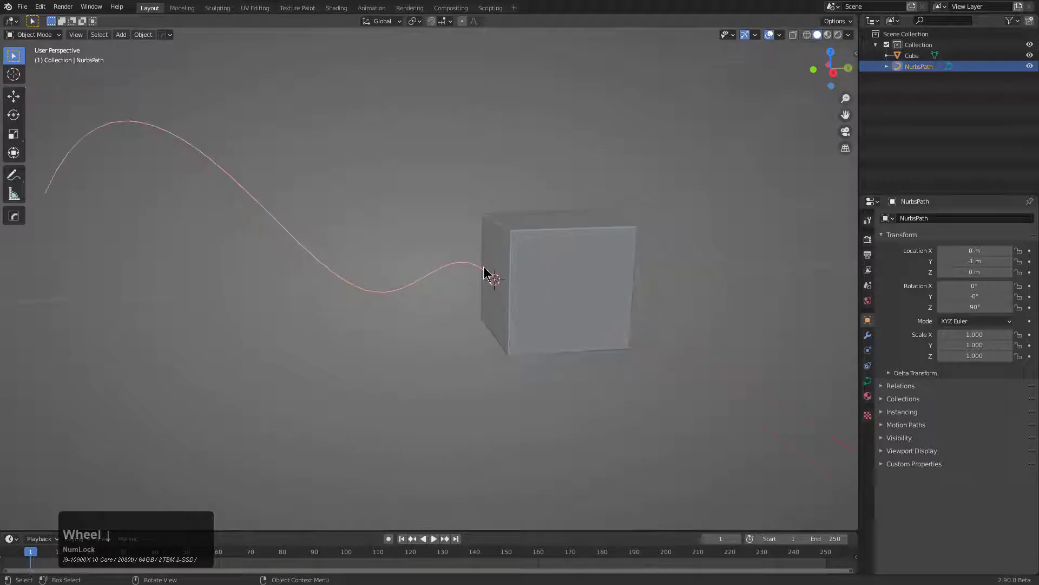
pyautogui.keyDown('shift'); pyautogui.click(531, 249); pyautogui.keyUp('shift')
pyautogui.scroll(-1, 520, 250)
pyautogui.press('Tab')
pyautogui.moveTo(520, 251); pyautogui.dragTo(533, 274, button='middle')
pyautogui.press('q')
pyautogui.moveTo(535, 287)
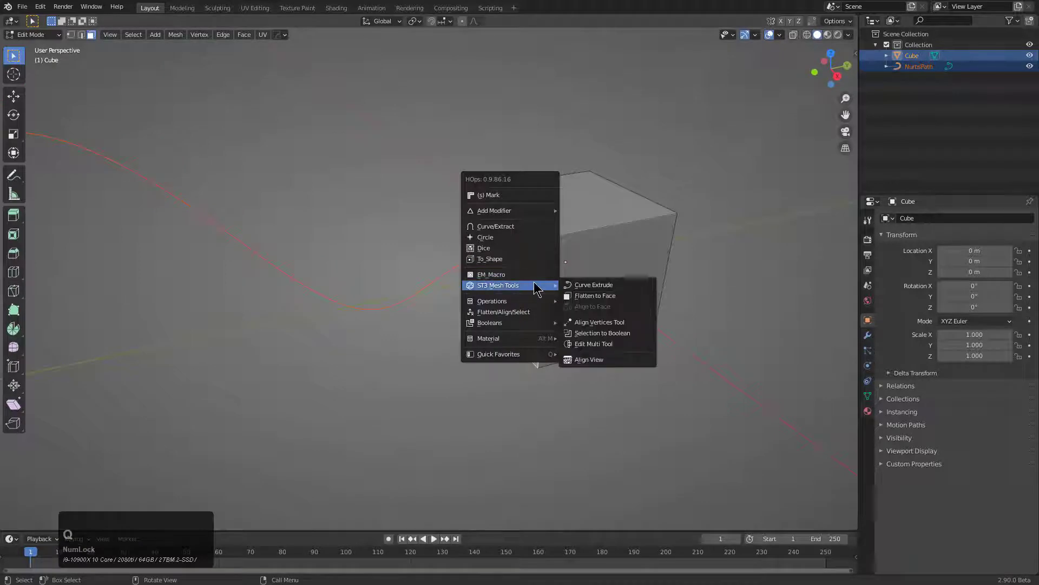
pyautogui.click(582, 285)
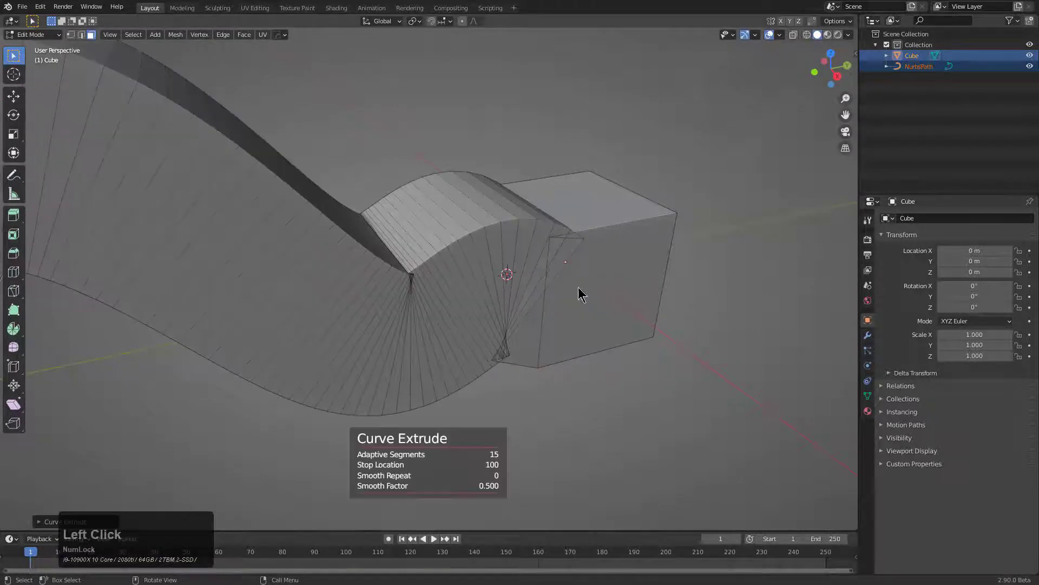
# Set the Curve Extrude to 5 adaptive segments, a smooth repeat of 16 and a smooth factor of 0.31
pyautogui.scroll(-2, 463, 272)
pyautogui.moveTo(463, 272); pyautogui.dragTo(425, 302, button='middle')
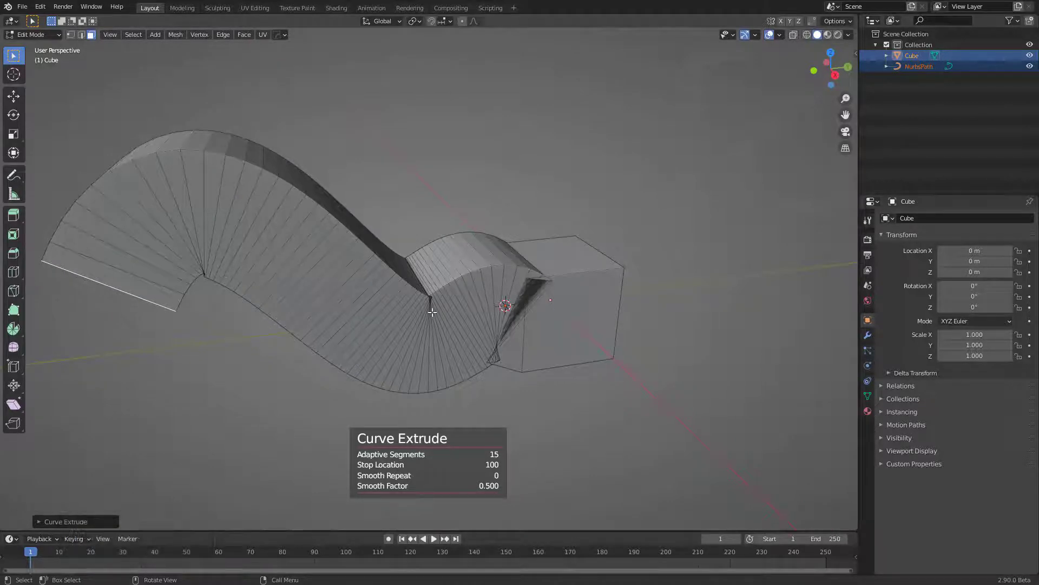
pyautogui.press('F9')
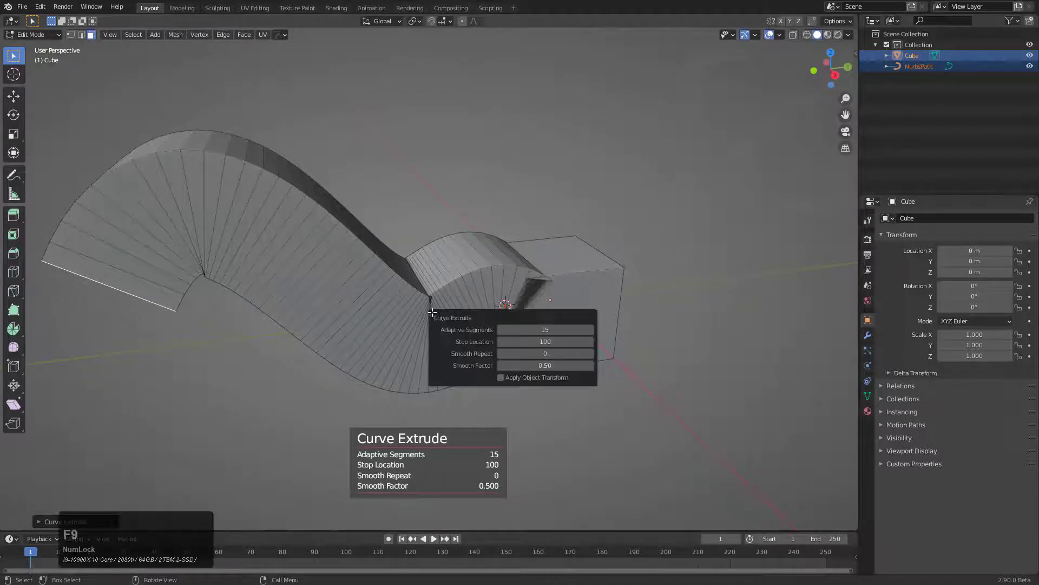
pyautogui.keyDown('shift'); pyautogui.click(549, 366); pyautogui.keyUp('shift')
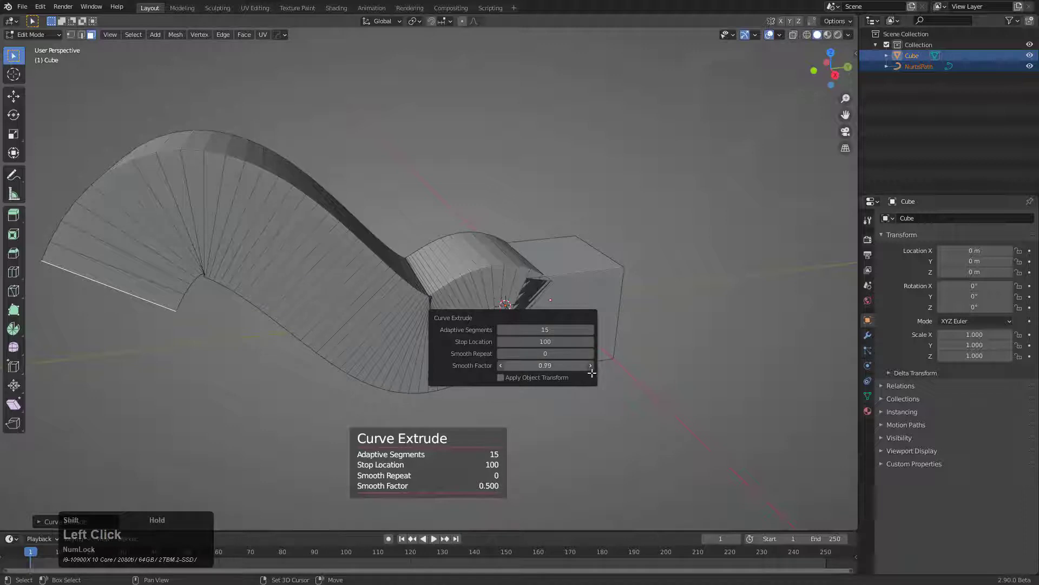
pyautogui.moveTo(592, 373); pyautogui.dragTo(533, 366)
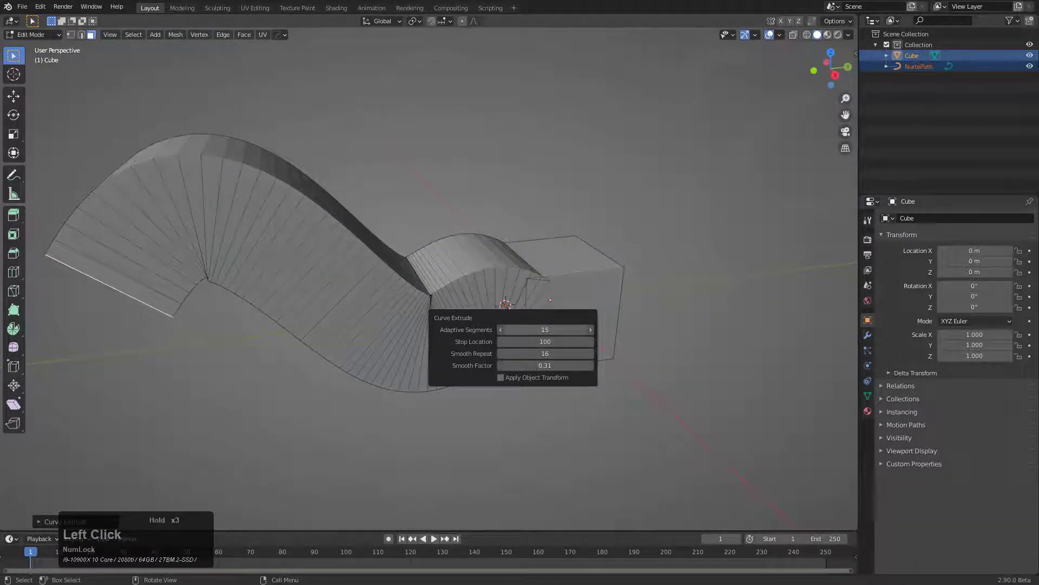
pyautogui.moveTo(531, 329)
pyautogui.mouseDown()
pyautogui.moveTo(521, 329)
pyautogui.moveTo(535, 329)
pyautogui.mouseUp()
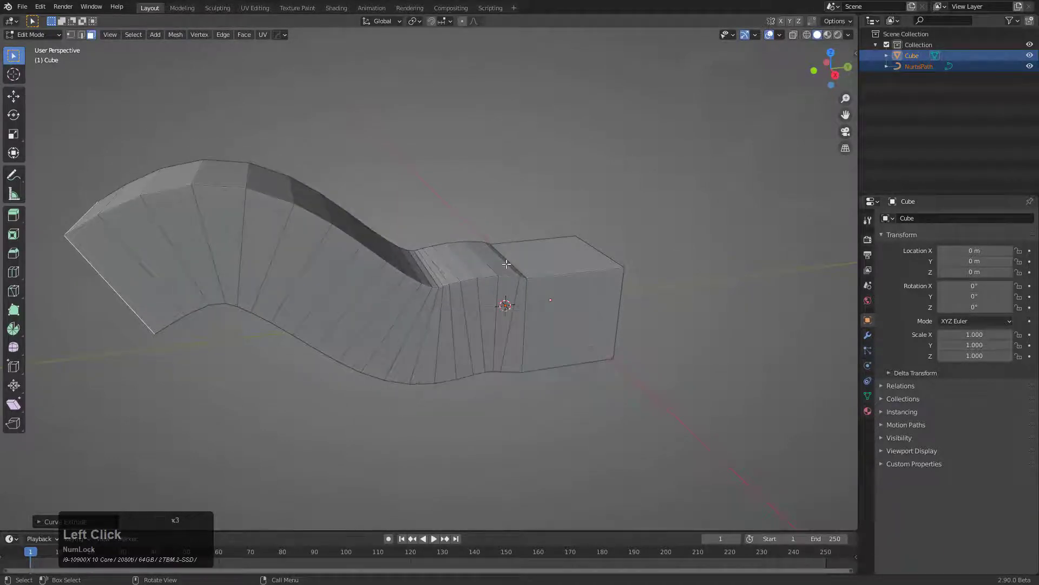
# Inspect the extruded shape from several angles and review its Curve Extrude settings
pyautogui.moveTo(536, 329); pyautogui.dragTo(485, 275, button='middle')
pyautogui.scroll(2, 485, 274)
pyautogui.moveTo(379, 275); pyautogui.dragTo(413, 288, button='middle')
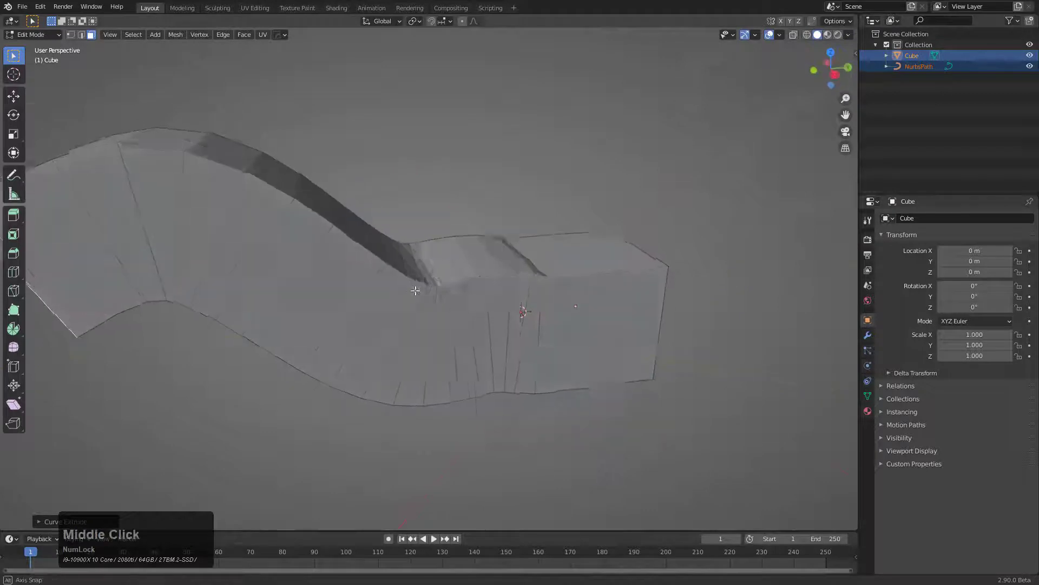
pyautogui.scroll(-1, 413, 288)
pyautogui.press('F9')
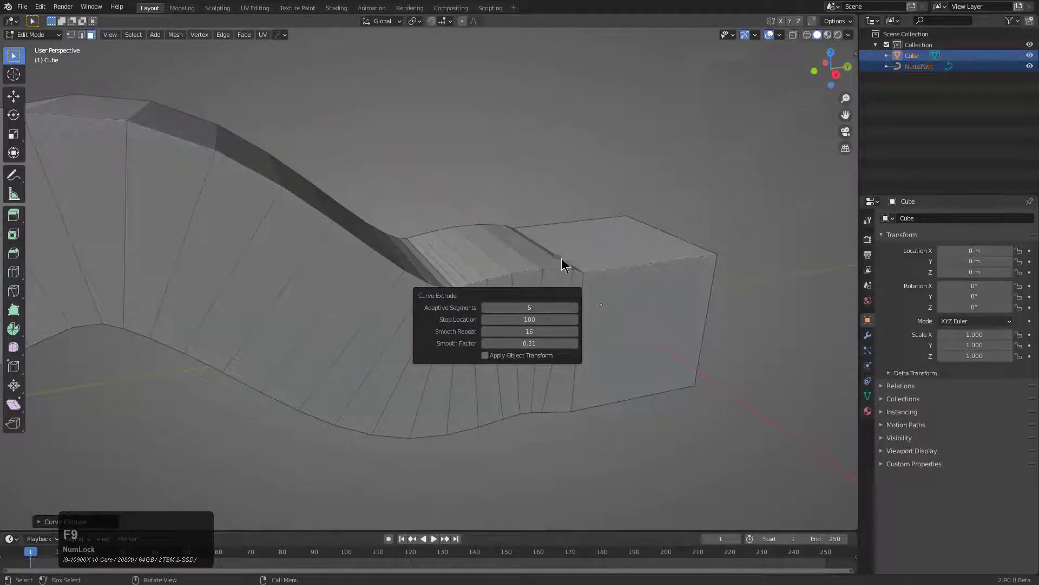
pyautogui.scroll(-2, 490, 298)
pyautogui.moveTo(490, 298); pyautogui.dragTo(496, 279, button='middle')
# Turn on X-ray display for the extruded mesh and return to Object Mode
pyautogui.hotkey('alt', 'z')
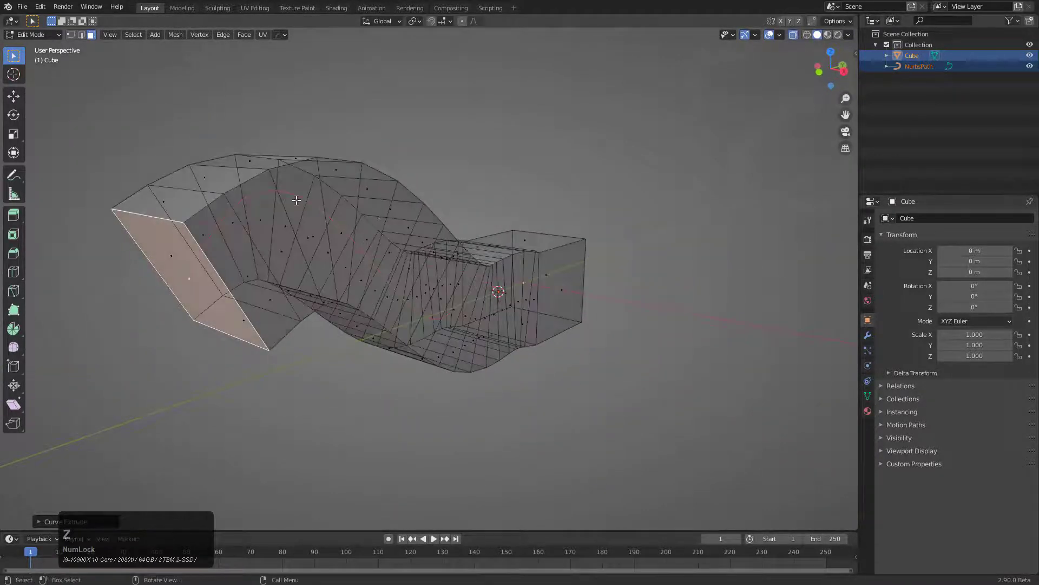
pyautogui.moveTo(397, 239); pyautogui.dragTo(341, 295, button='middle')
pyautogui.press('Tab')
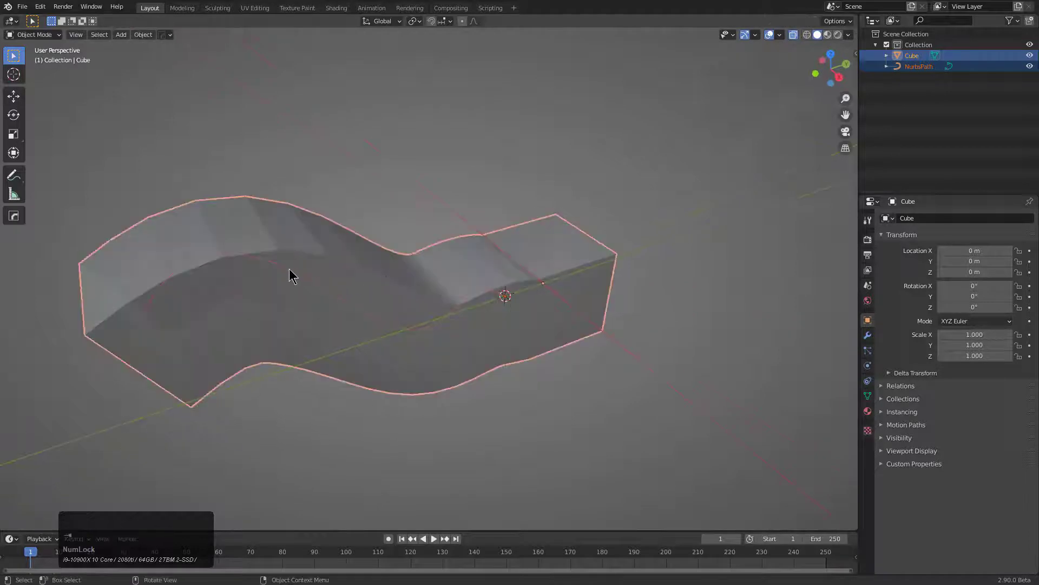
# Undo the Curve Extrude back to the plain cube, turn off X-ray display and return to Object Mode
pyautogui.hotkey('ctrl', 'z')
pyautogui.hotkey('ctrl', 'z')
pyautogui.hotkey('alt', 'z')
pyautogui.press('Tab')
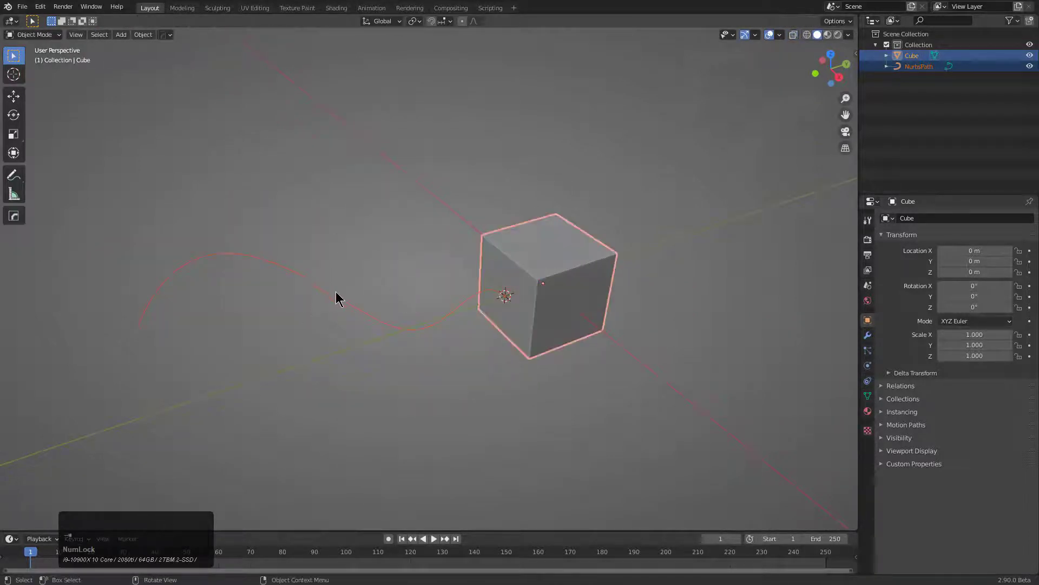
# Tilt the two outermost control points at the far end of the NURBS path
pyautogui.click(334, 288)
pyautogui.press('Tab')
pyautogui.scroll(-2, 217, 290)
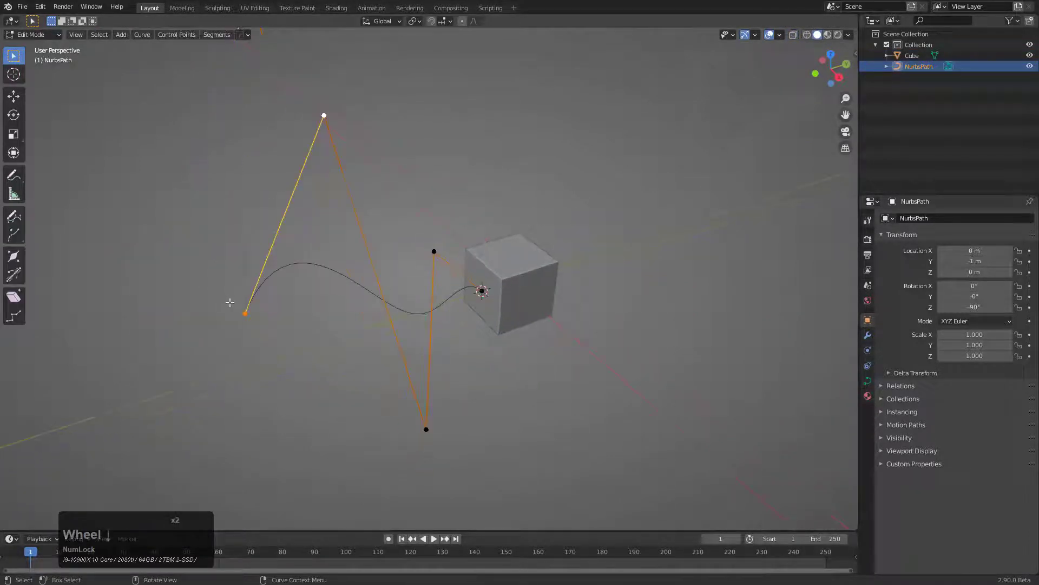
pyautogui.keyDown('shift'); pyautogui.click(248, 286); pyautogui.keyUp('shift')
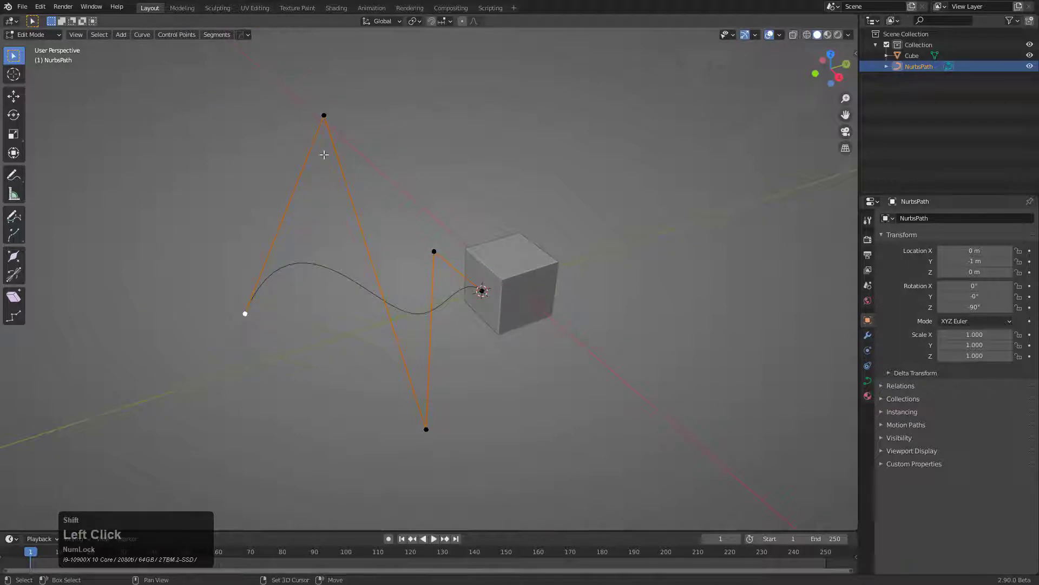
pyautogui.hotkey('ctrl', 't')
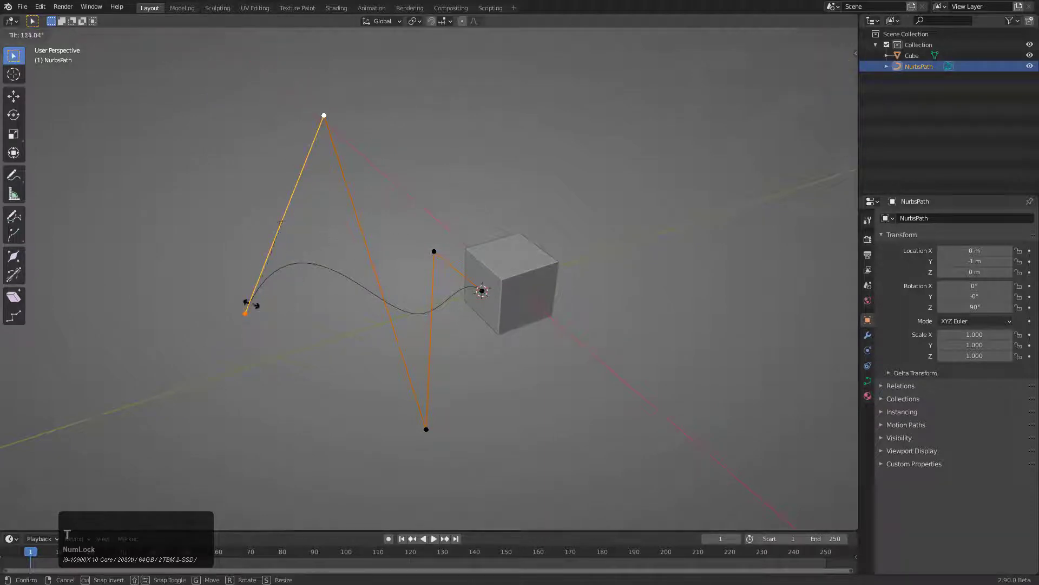
pyautogui.click(213, 188)
pyautogui.press('Tab')
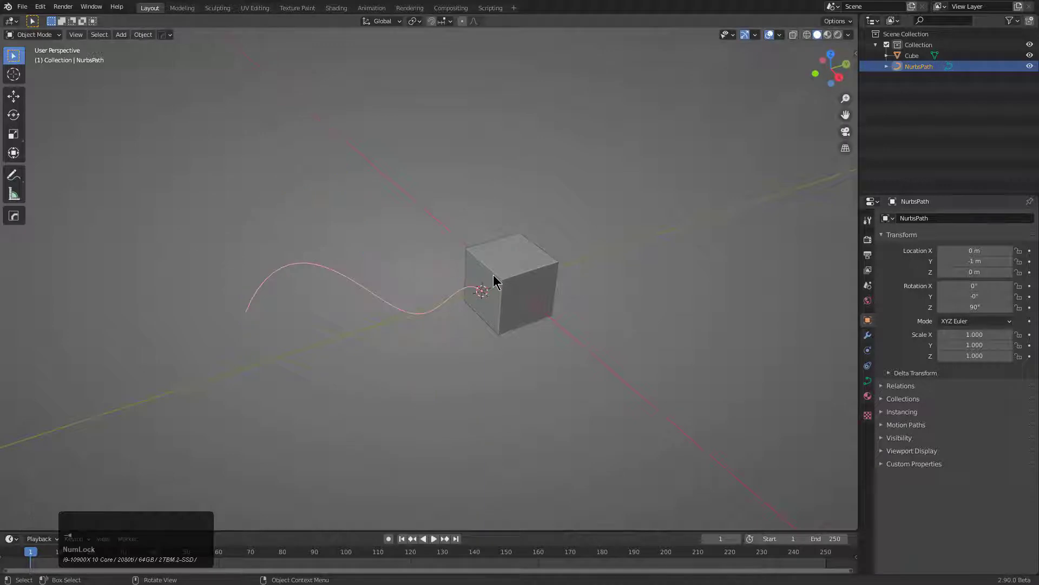
# Extrude the cube's side face along the tilted NURBS path with Curve Extrude
pyautogui.click(462, 304)
pyautogui.click(444, 308)
pyautogui.keyDown('shift'); pyautogui.click(487, 266); pyautogui.keyUp('shift')
pyautogui.press('Tab')
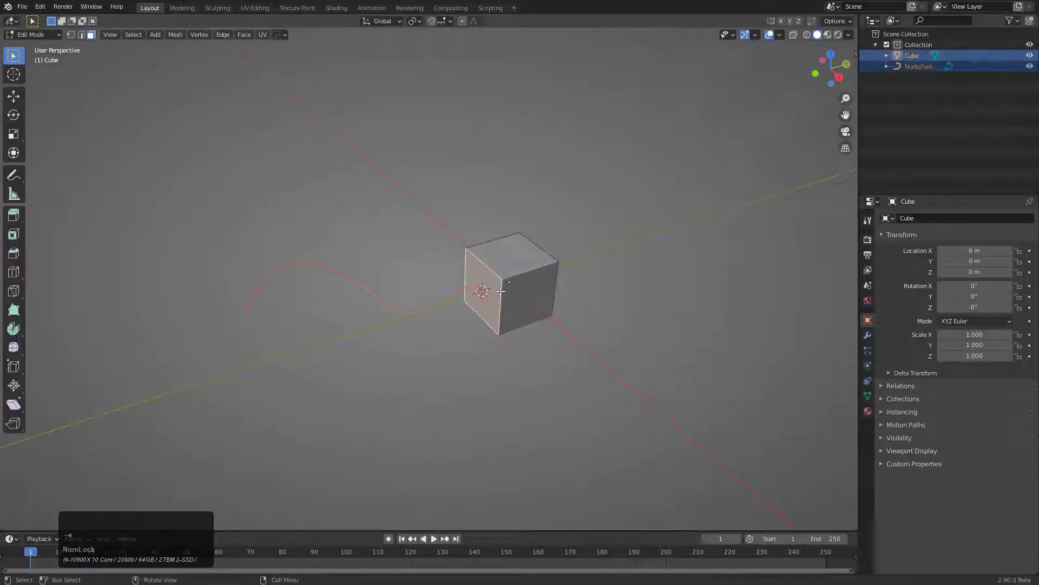
pyautogui.press('q')
pyautogui.click(531, 287)
pyautogui.moveTo(532, 287); pyautogui.dragTo(200, 204, button='middle')
pyautogui.scroll(2, 487, 281)
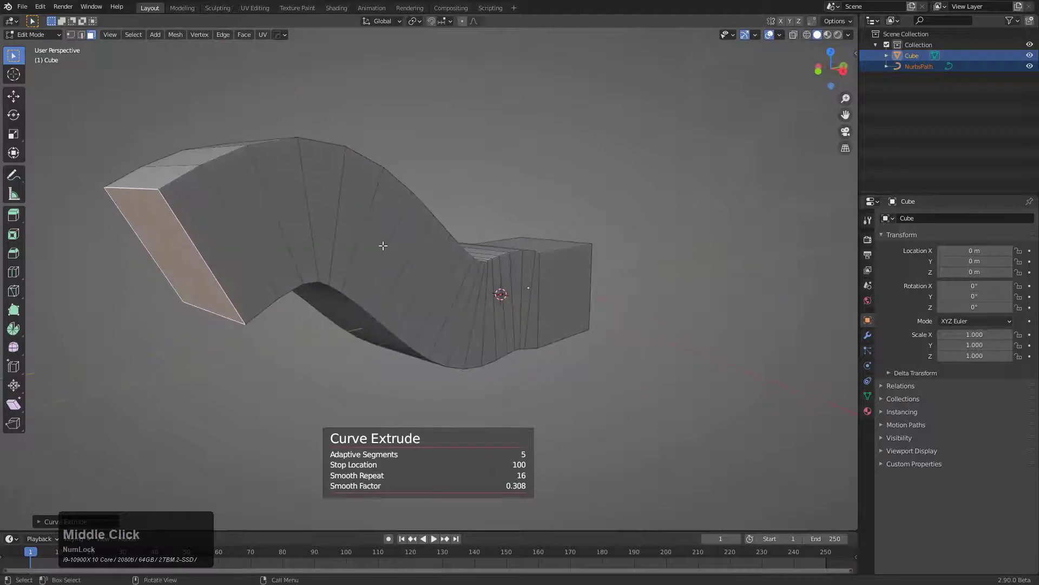
# Check the twisted extrusion in Object Mode, and undo it back to the plain cube
pyautogui.press('Tab')
pyautogui.moveTo(449, 241); pyautogui.dragTo(458, 248, button='middle')
pyautogui.scroll(-1, 458, 247)
pyautogui.hotkey('ctrl', 'z')
pyautogui.hotkey('ctrl', 'z')
pyautogui.press('Tab')
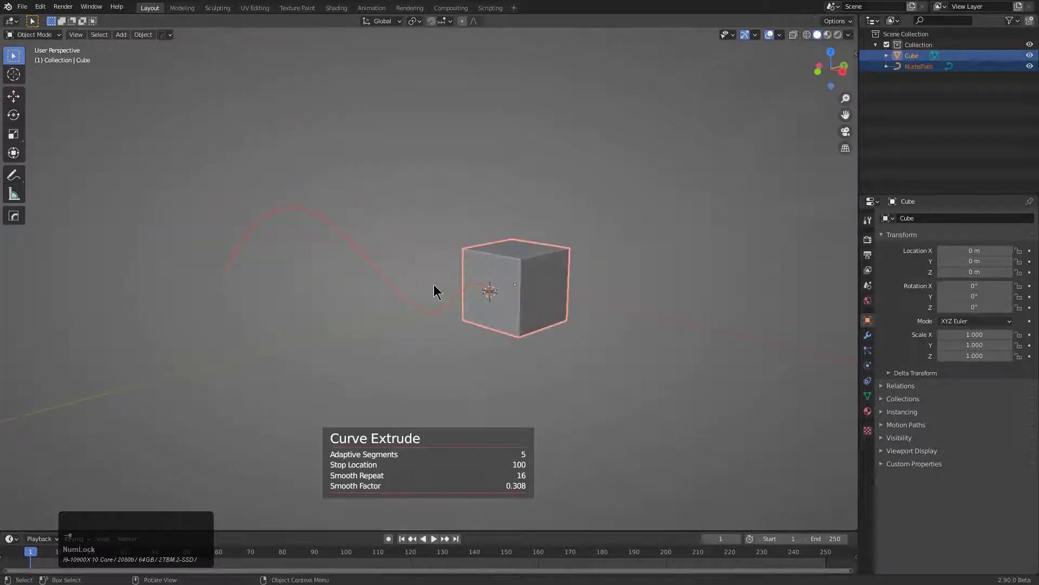
# Delete the NURBS path and add a Bezier curve at the 3D cursor on the cube's side face
pyautogui.click(422, 307)
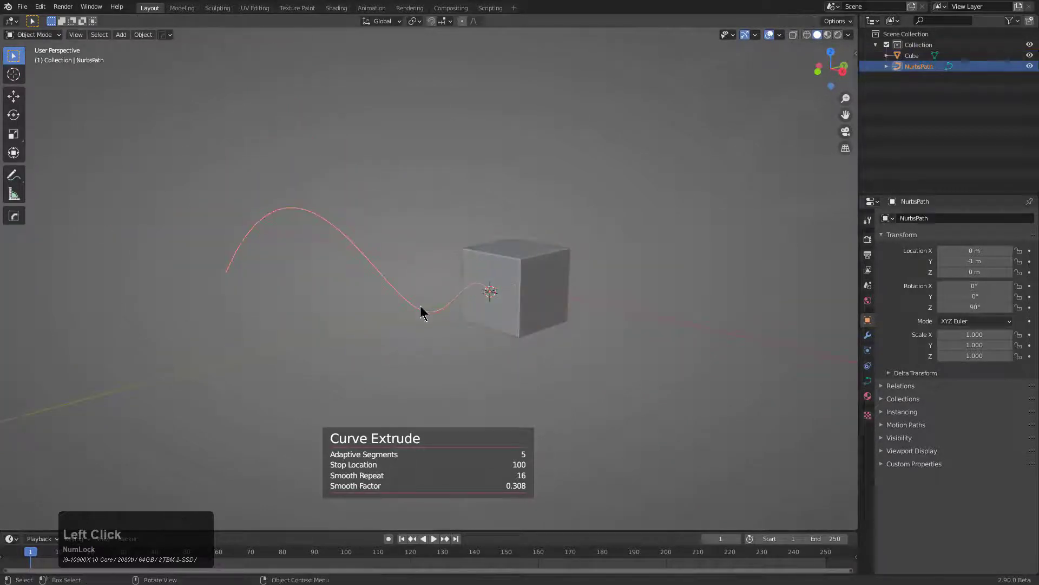
pyautogui.press('x')
pyautogui.click(509, 283)
pyautogui.hotkey('shift', 'a')
pyautogui.moveTo(509, 275)
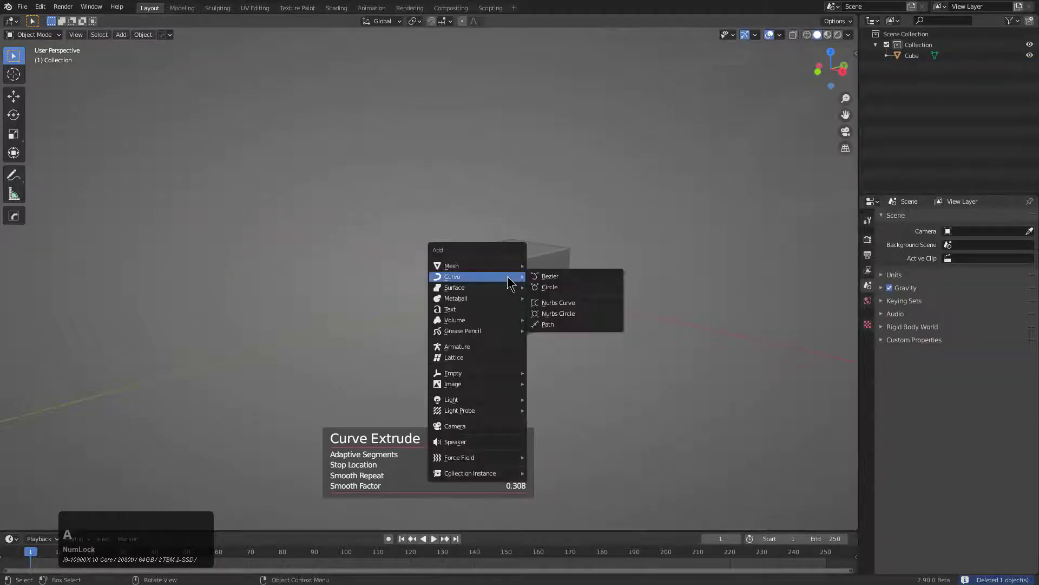
pyautogui.click(542, 274)
# Move all points of the Bezier curve 1 m along X so its start sits on the 3D cursor
pyautogui.moveTo(506, 264); pyautogui.dragTo(519, 307, button='middle')
pyautogui.scroll(3, 422, 309)
pyautogui.moveTo(422, 309); pyautogui.dragTo(439, 314, button='middle')
pyautogui.press('Tab')
pyautogui.press('g')
pyautogui.press('x')
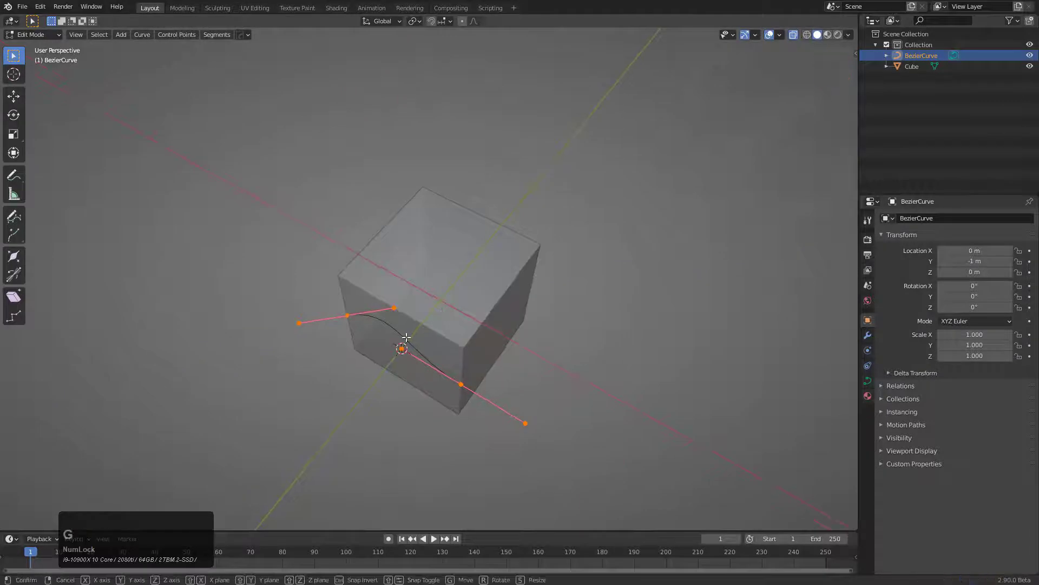
pyautogui.press('ctrl')
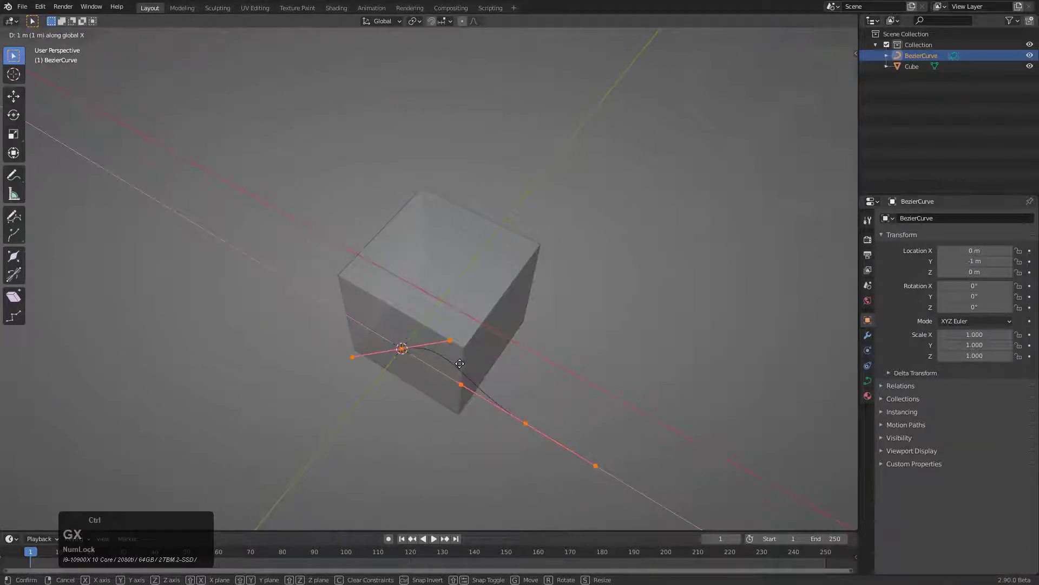
pyautogui.click(460, 363)
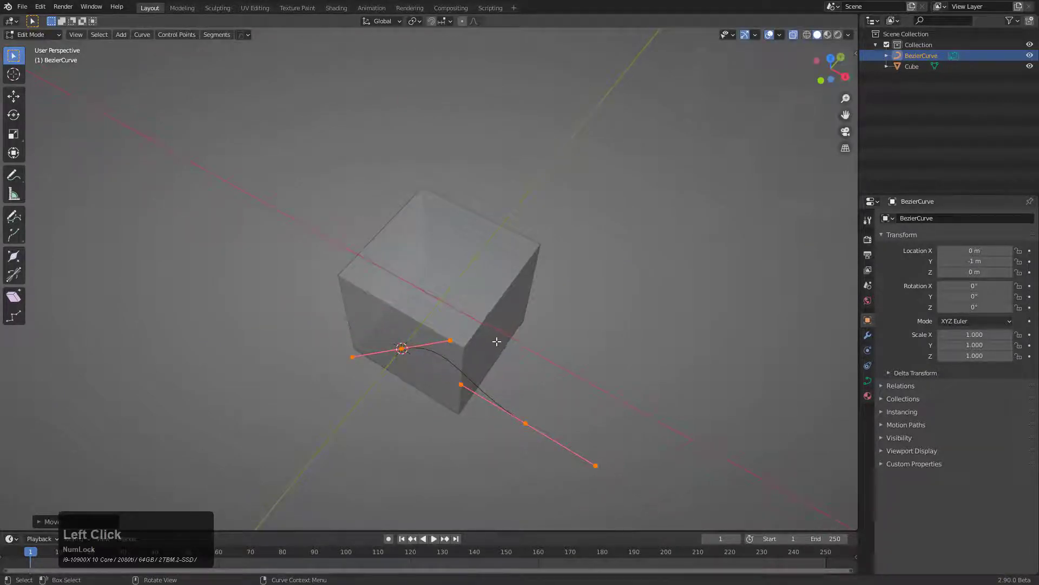
# Set the pivot point to 3D Cursor and rotate the Bezier curve about Z so it leads away from the cube's side face
pyautogui.press('g')
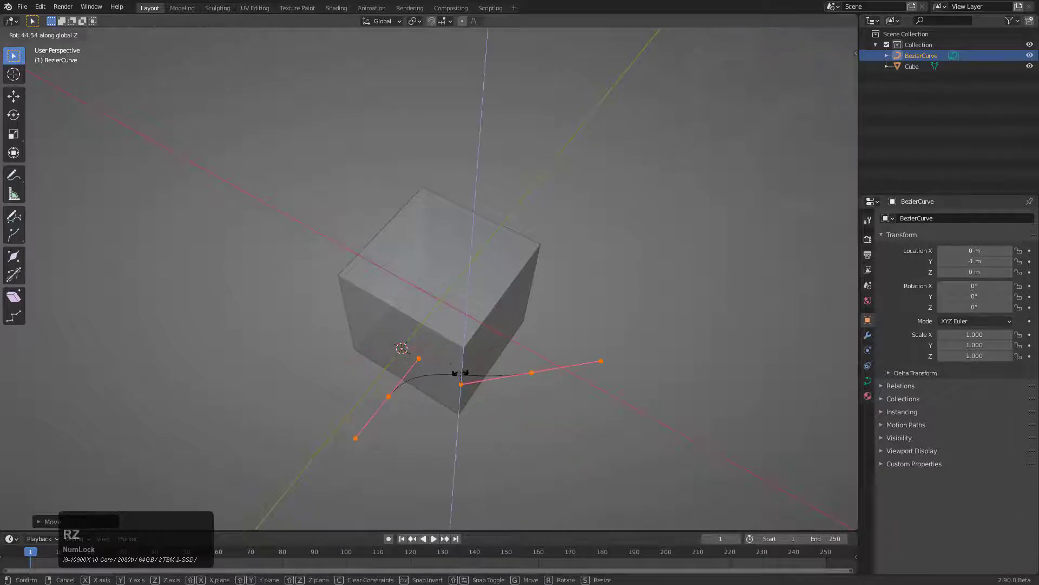
pyautogui.rightClick(489, 352)
pyautogui.press('.')
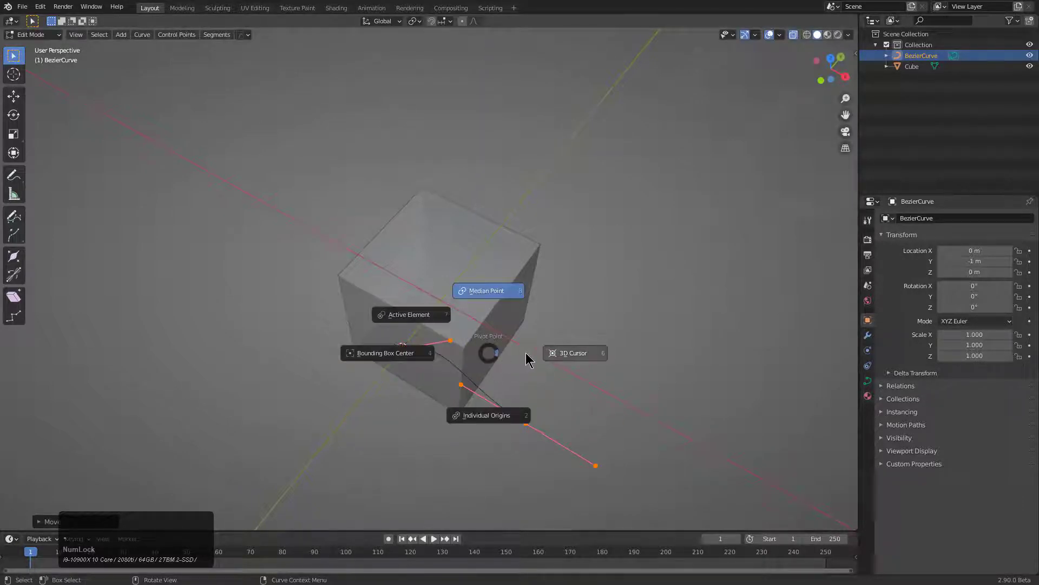
pyautogui.click(553, 355)
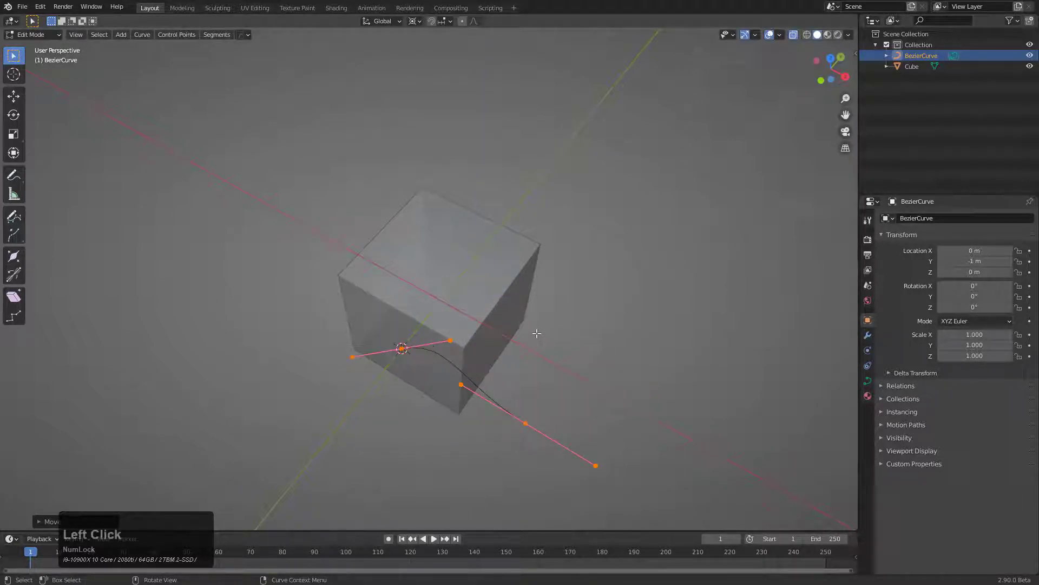
pyautogui.press('r')
pyautogui.press('z')
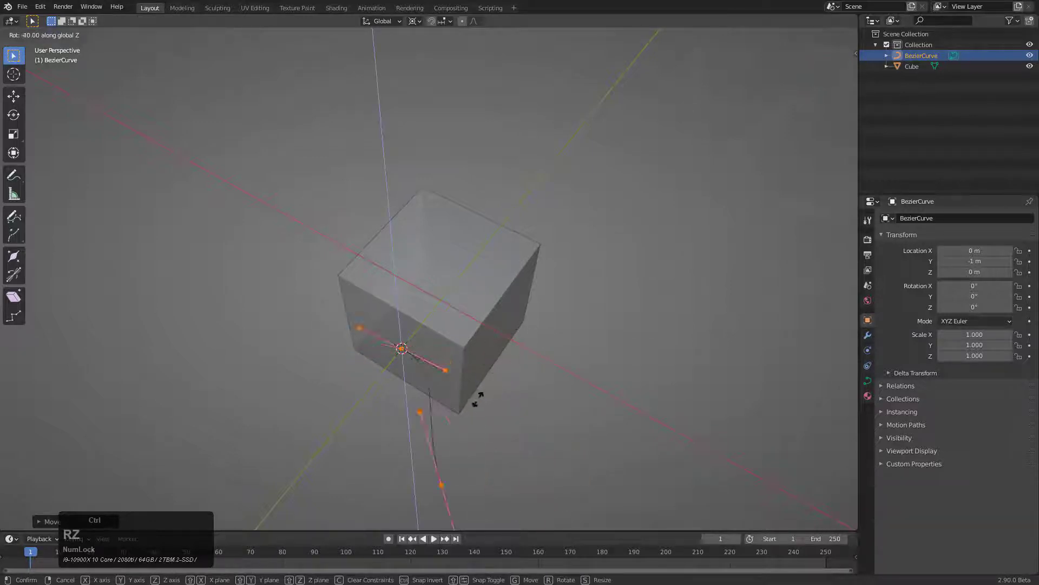
pyautogui.click(408, 418)
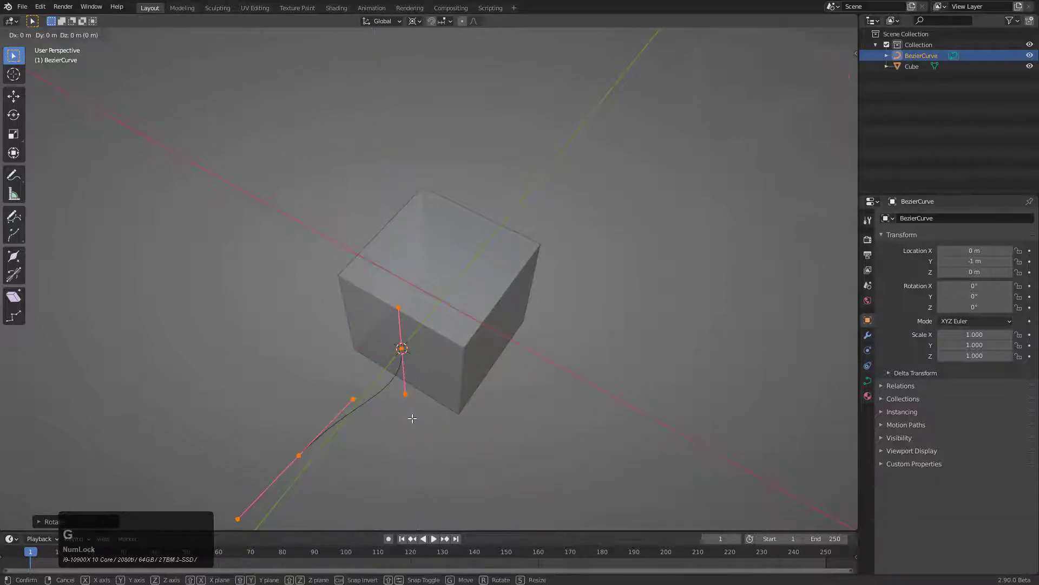
pyautogui.press('r')
pyautogui.press('z')
pyautogui.click(415, 415)
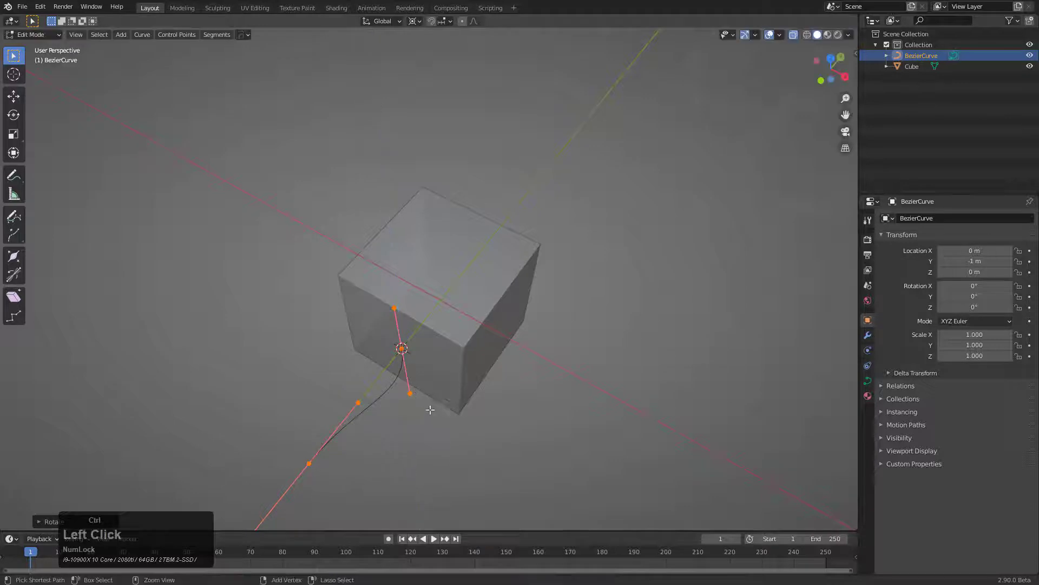
# Rotate the Bezier curve about the global Y axis so its bend lies in the vertical plane
pyautogui.moveTo(422, 409); pyautogui.dragTo(512, 378, button='middle')
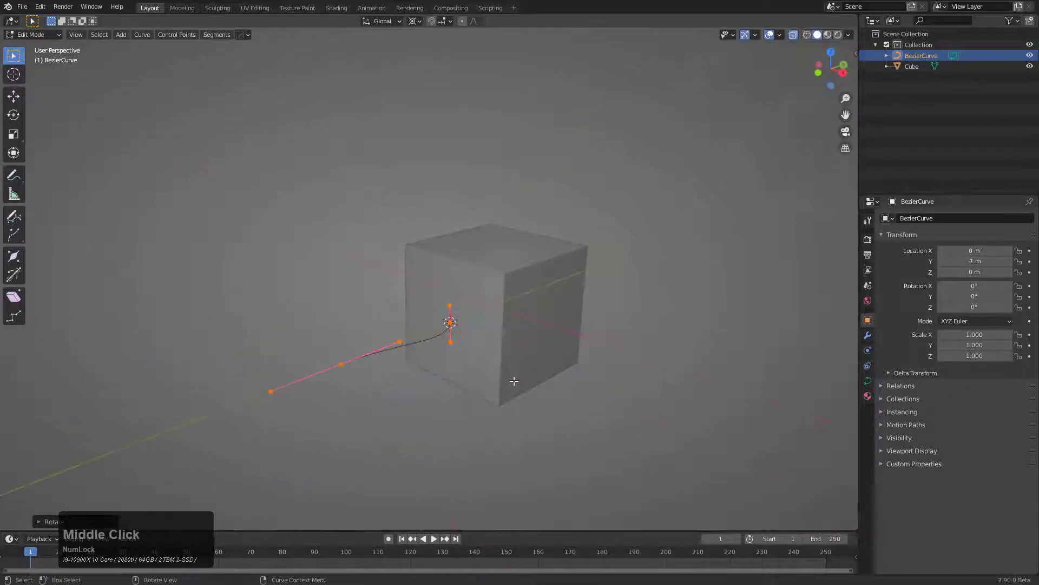
pyautogui.press('r')
pyautogui.press('x')
pyautogui.press('y')
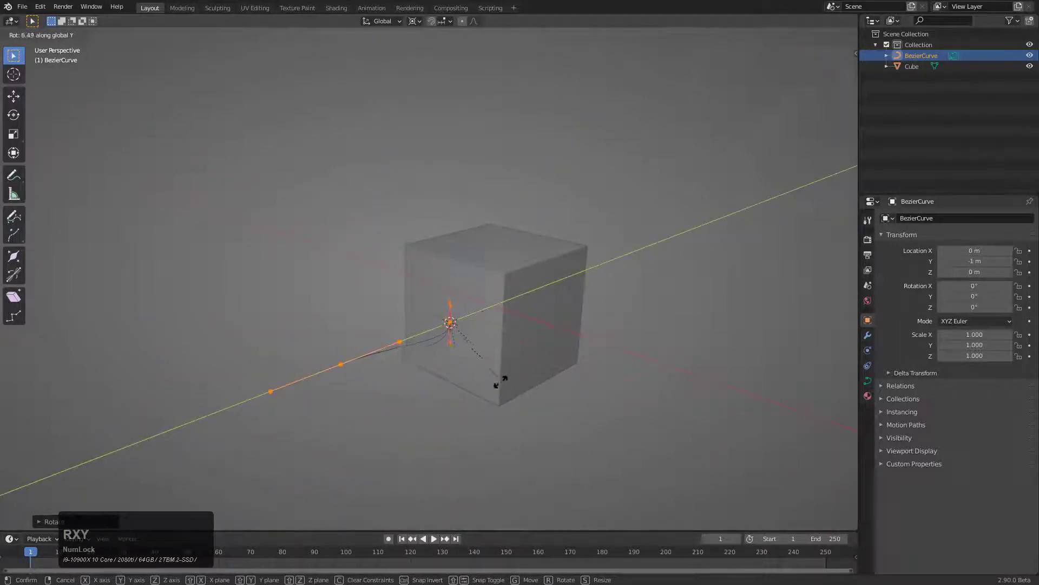
pyautogui.click(497, 278)
# Extrude a new point up and outward from the Bezier curve's far end in the right view
pyautogui.moveTo(497, 278); pyautogui.dragTo(405, 279, button='middle')
pyautogui.scroll(-1, 338, 336)
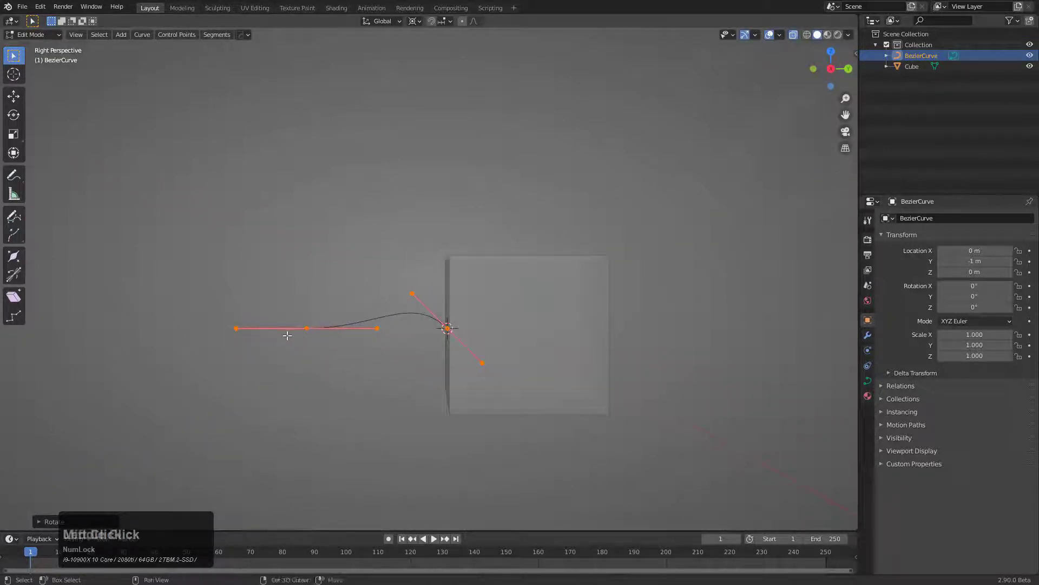
pyautogui.keyDown('shift'); pyautogui.moveTo(287, 336); pyautogui.dragTo(388, 329, button='middle'); pyautogui.keyUp('shift')
pyautogui.press('e')
pyautogui.click(276, 178)
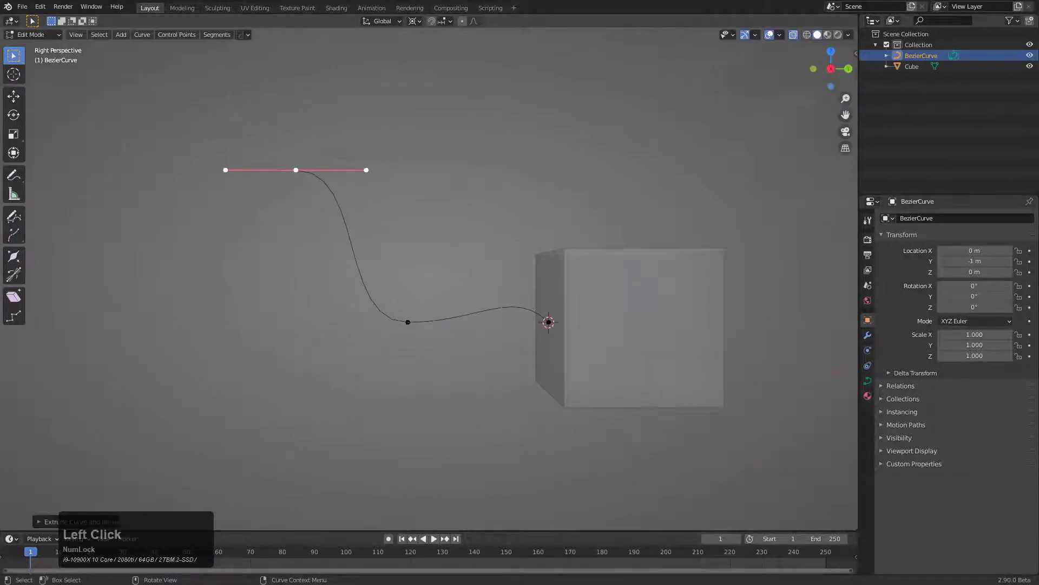
# Scale up the handles of the new upper curve point to widen its bend
pyautogui.press('r')
pyautogui.rightClick(349, 229)
pyautogui.press('s')
pyautogui.rightClick(349, 244)
pyautogui.press('v')
pyautogui.click(352, 194)
pyautogui.press('s')
pyautogui.click(378, 202)
# Extrude another point down and outward from the upper point, and rotate and enlarge its handles to form a rounded arch
pyautogui.keyDown('shift'); pyautogui.moveTo(378, 202); pyautogui.dragTo(420, 165, button='middle'); pyautogui.keyUp('shift')
pyautogui.press('e')
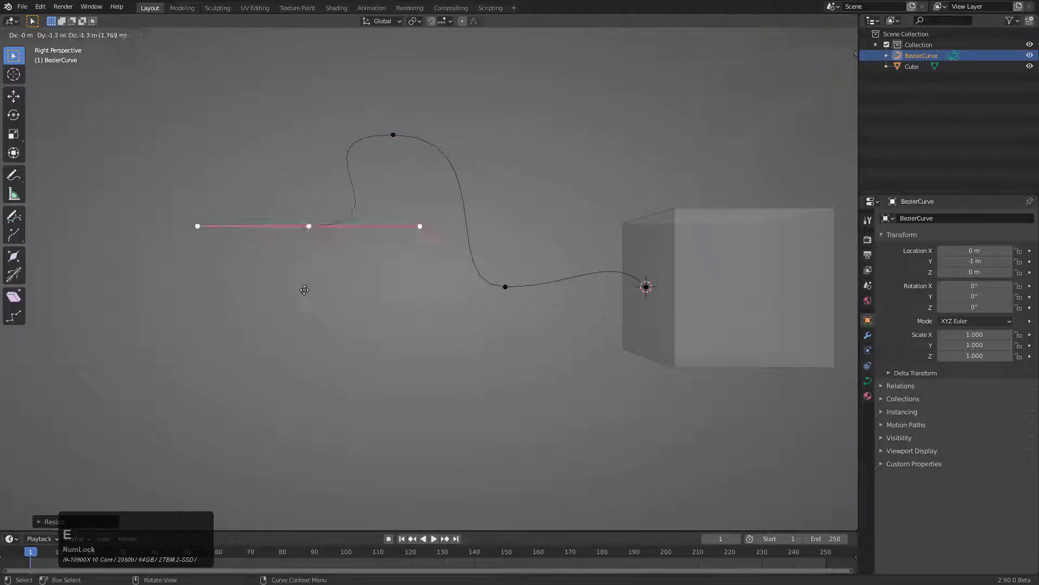
pyautogui.click(335, 340)
pyautogui.press('r')
pyautogui.click(225, 232)
pyautogui.press('s')
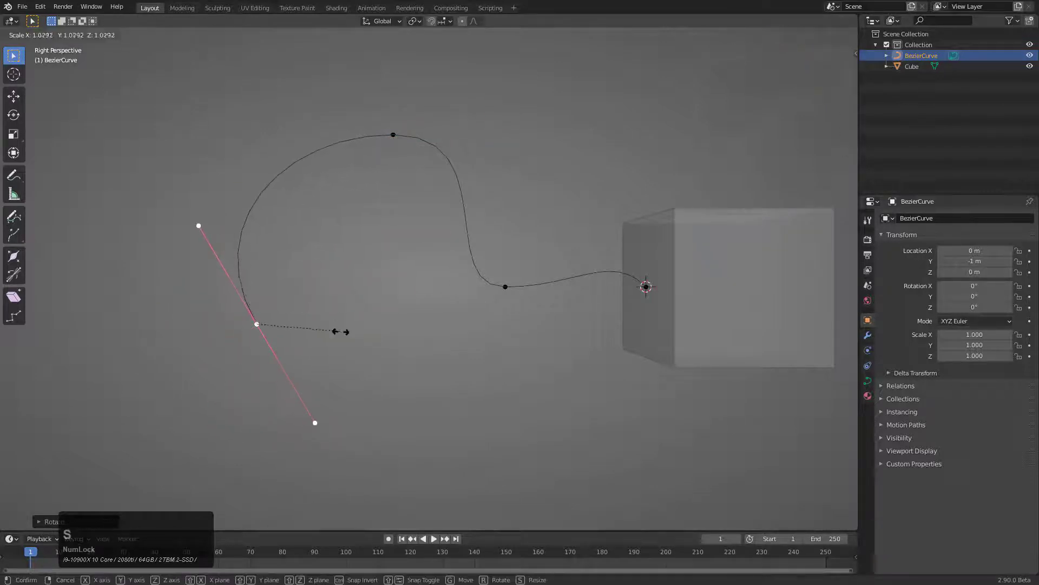
pyautogui.click(371, 350)
# Tilt the last point of the Bezier curve by about 55° and return to Object Mode
pyautogui.moveTo(383, 411); pyautogui.dragTo(436, 301, button='middle')
pyautogui.press('Tab')
pyautogui.press('Tab')
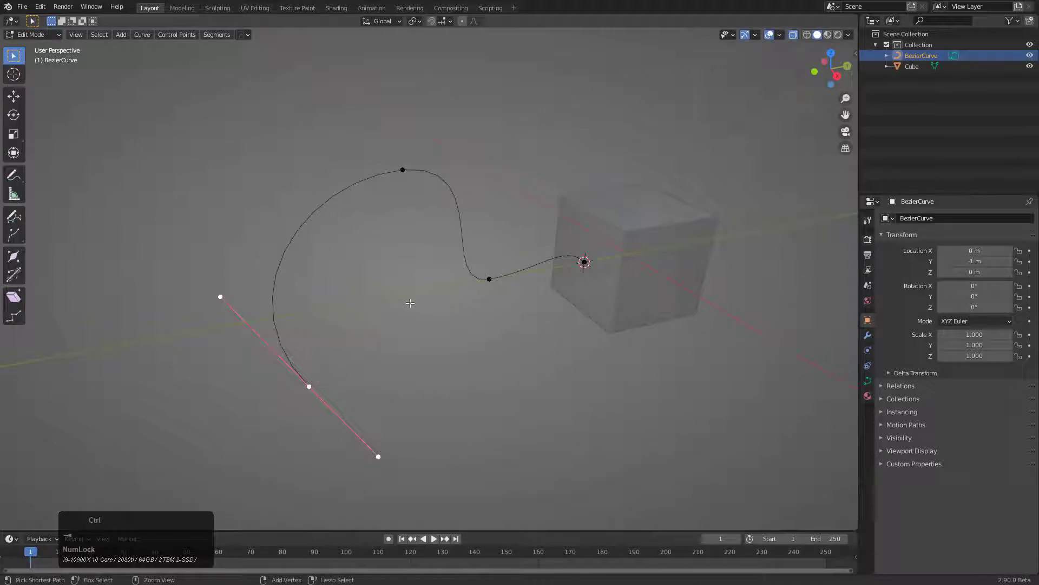
pyautogui.hotkey('ctrl', 't')
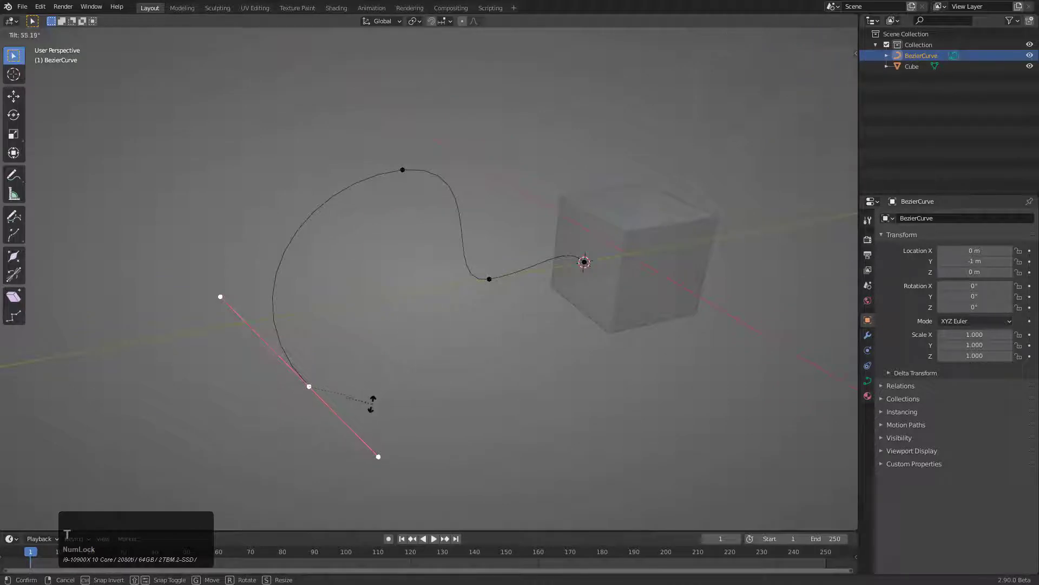
pyautogui.click(371, 403)
pyautogui.press('Tab')
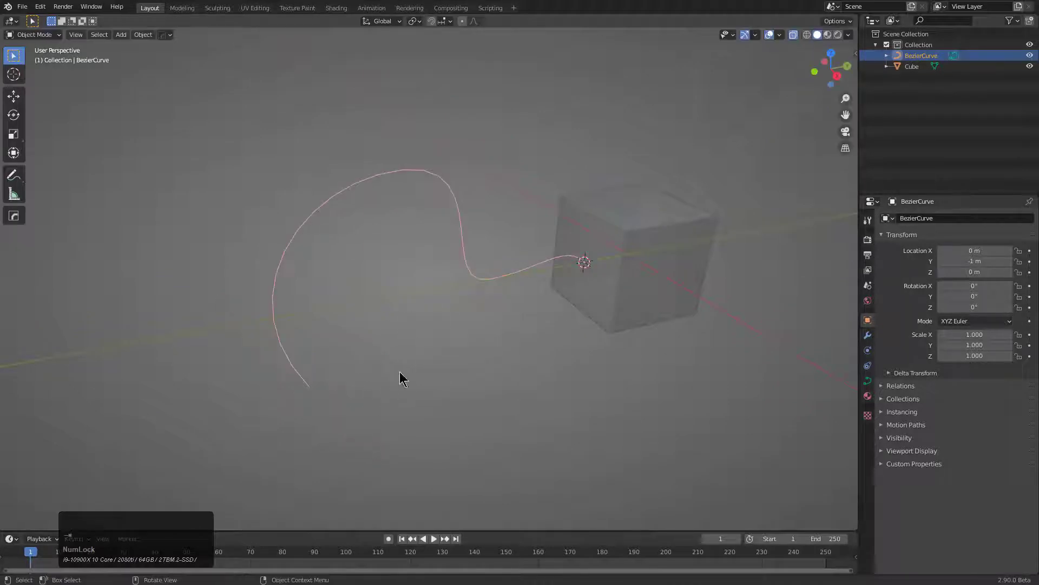
# Extrude the cube's side face along the Bezier curve with Curve Extrude
pyautogui.keyDown('shift'); pyautogui.click(607, 238); pyautogui.keyUp('shift')
pyautogui.press('Tab')
pyautogui.press('q')
pyautogui.moveTo(608, 238)
pyautogui.click(640, 239)
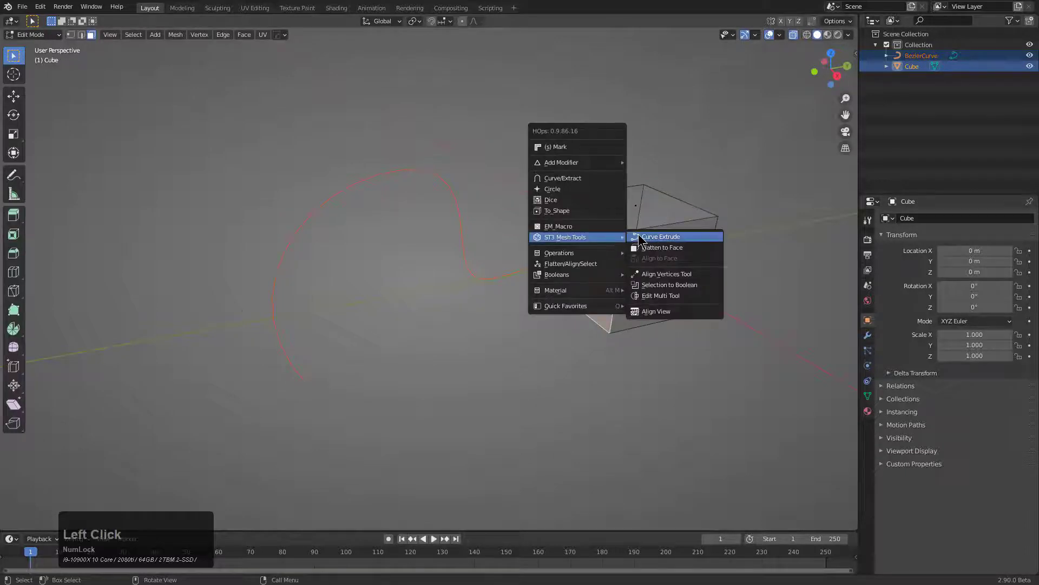
# Try the Apply Object Transform option and set the Curve Extrude's adaptive segments to 6
pyautogui.press('F9')
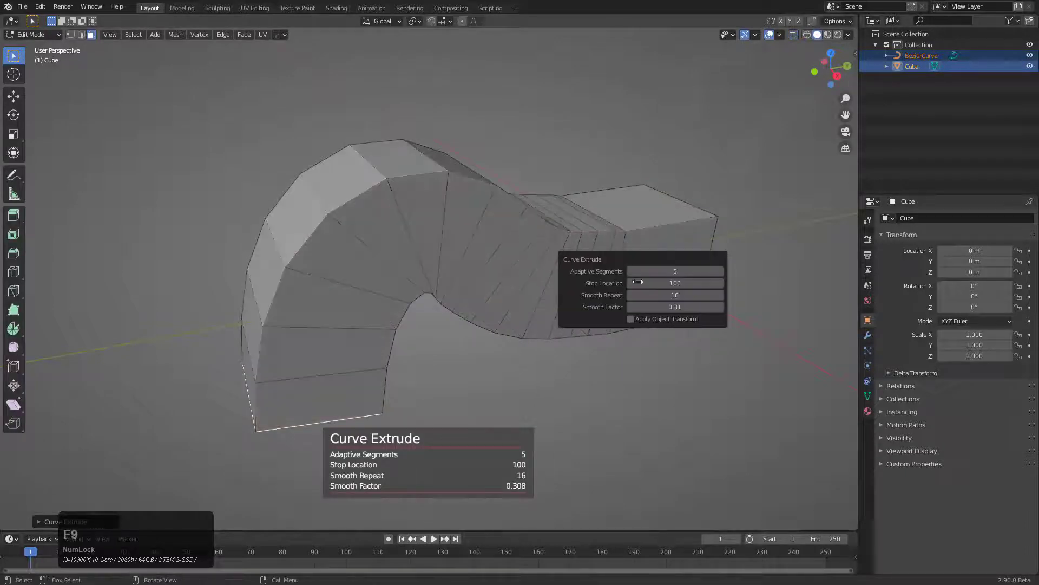
pyautogui.click(654, 318)
pyautogui.click(654, 318)
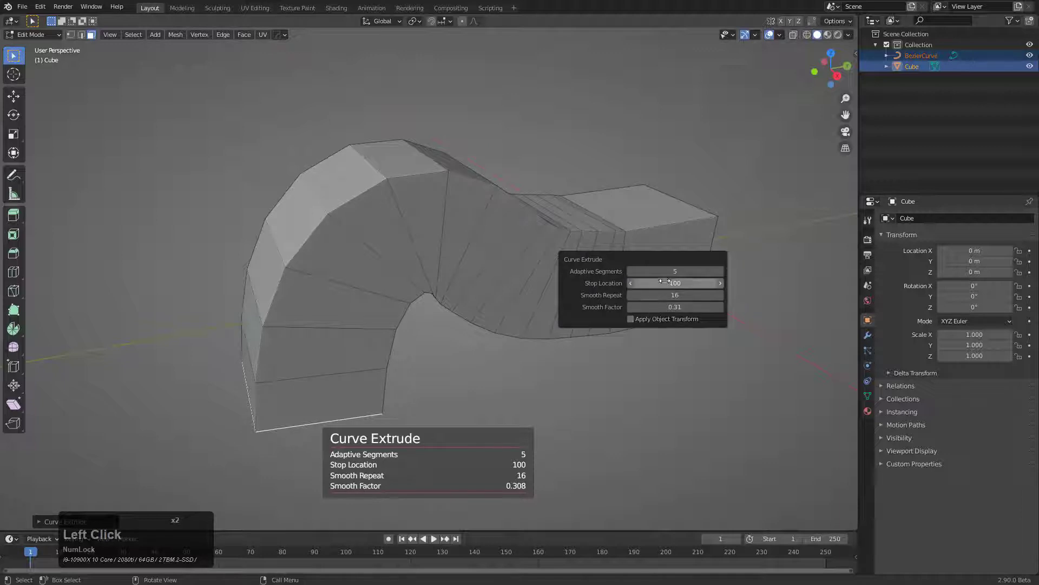
pyautogui.moveTo(665, 281); pyautogui.dragTo(666, 280)
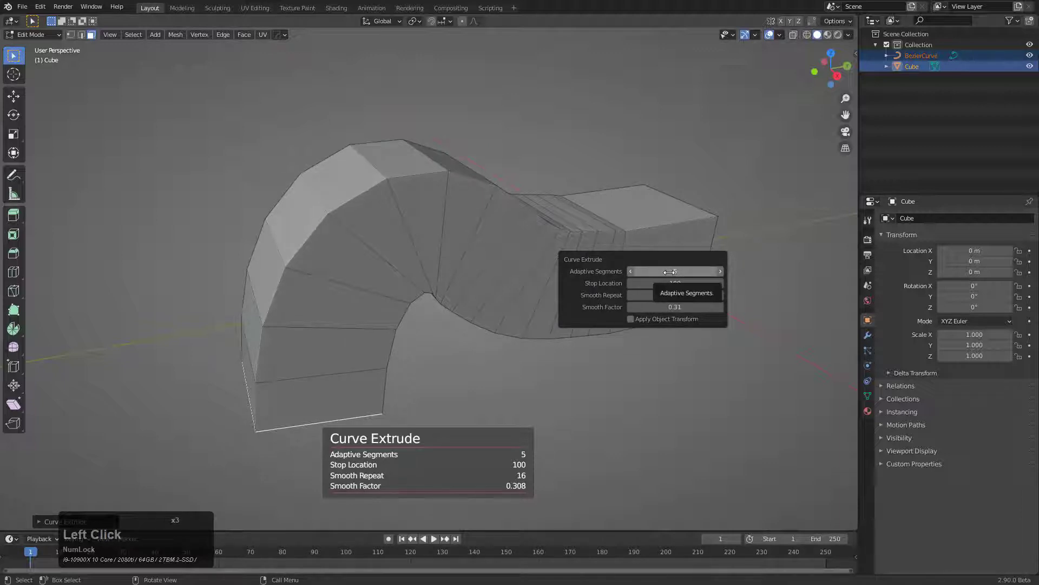
pyautogui.moveTo(675, 271); pyautogui.dragTo(671, 271)
# Adjust the smooth factor of the cube's Curve Extrude to compare how it reshapes the arch
pyautogui.moveTo(582, 262); pyautogui.dragTo(260, 255, button='middle')
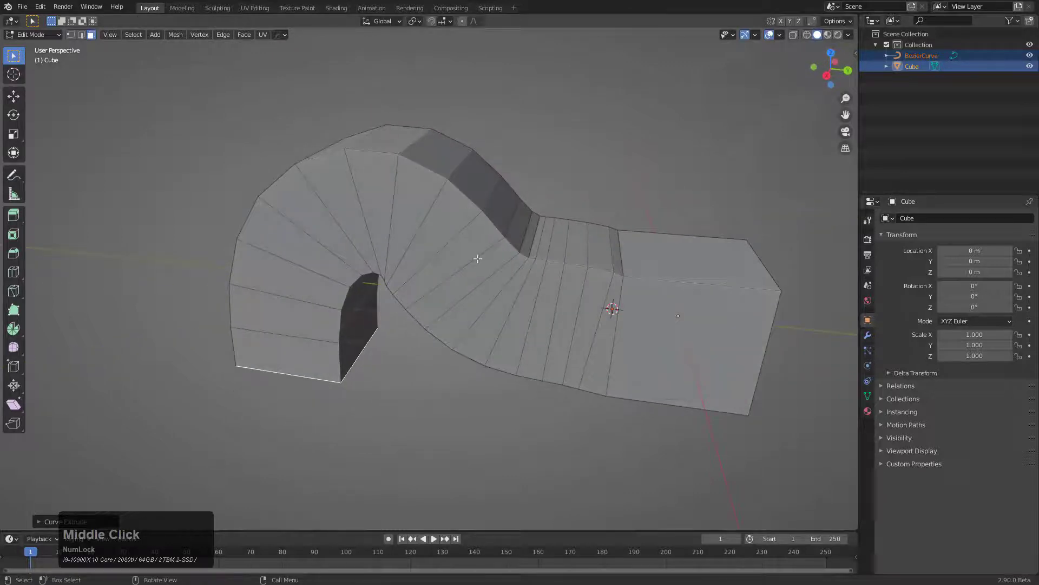
pyautogui.press('F9')
pyautogui.doubleClick(580, 301)
pyautogui.click(577, 307)
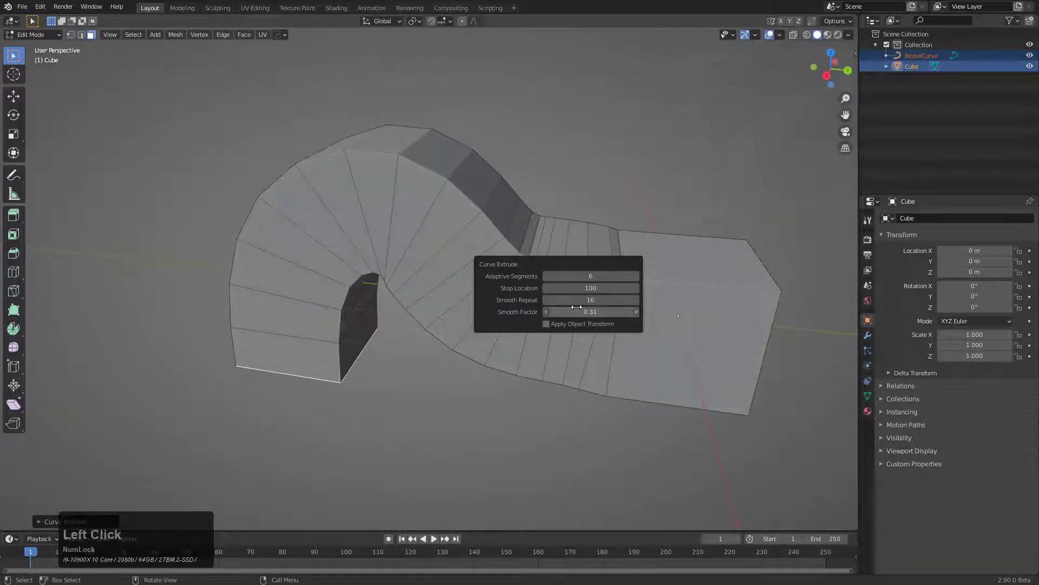
pyautogui.moveTo(577, 306)
pyautogui.mouseDown()
pyautogui.moveTo(601, 313)
pyautogui.moveTo(591, 313)
pyautogui.mouseUp()
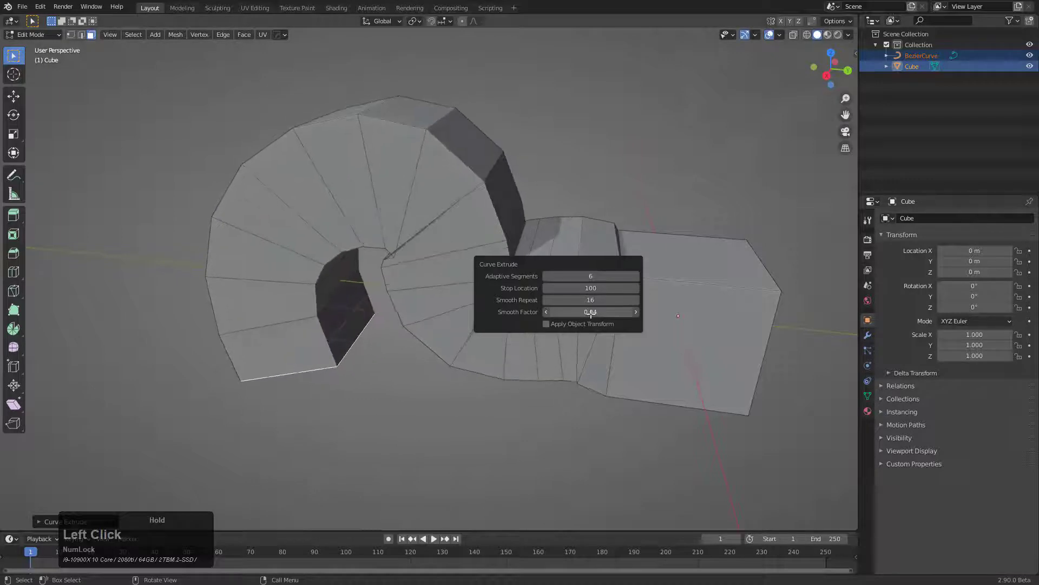
pyautogui.moveTo(591, 312)
pyautogui.mouseDown()
pyautogui.moveTo(575, 312)
pyautogui.moveTo(604, 315)
pyautogui.mouseUp()
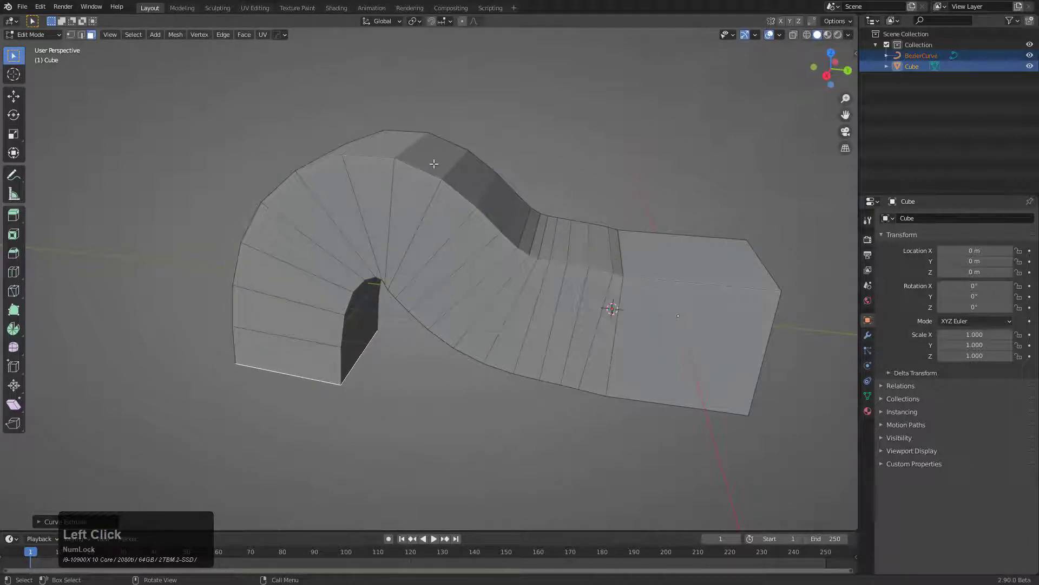
# Leave the extruded mesh, start a new General file and enter Edit Mode on its default cube
pyautogui.moveTo(398, 230); pyautogui.dragTo(482, 218, button='middle')
pyautogui.press('Tab')
pyautogui.hotkey('ctrl', 'n')
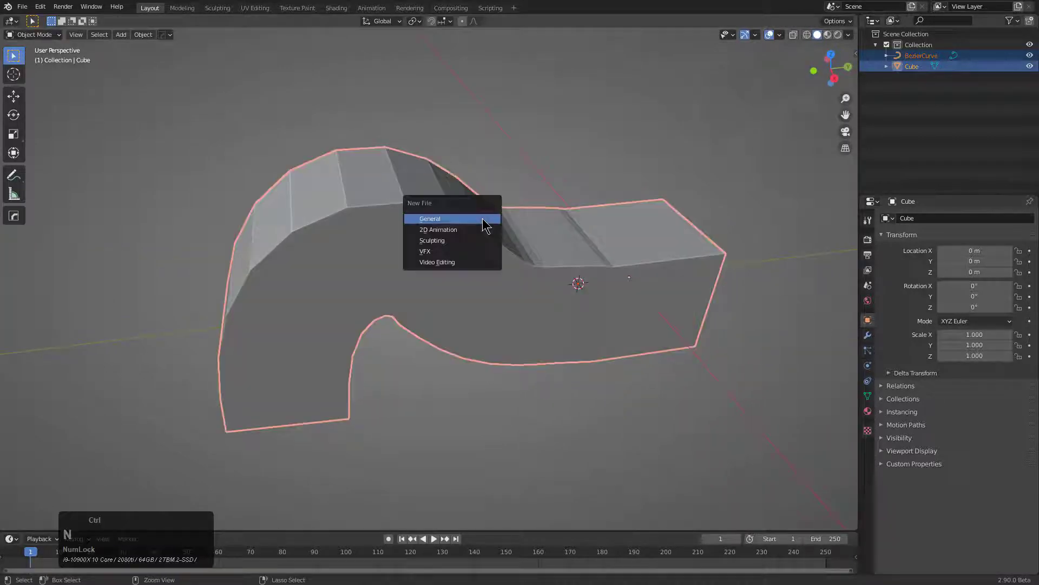
pyautogui.press('Return')
pyautogui.press('Tab')
# Bevel one top edge of the cube into a single-segment chamfer
pyautogui.press('q')
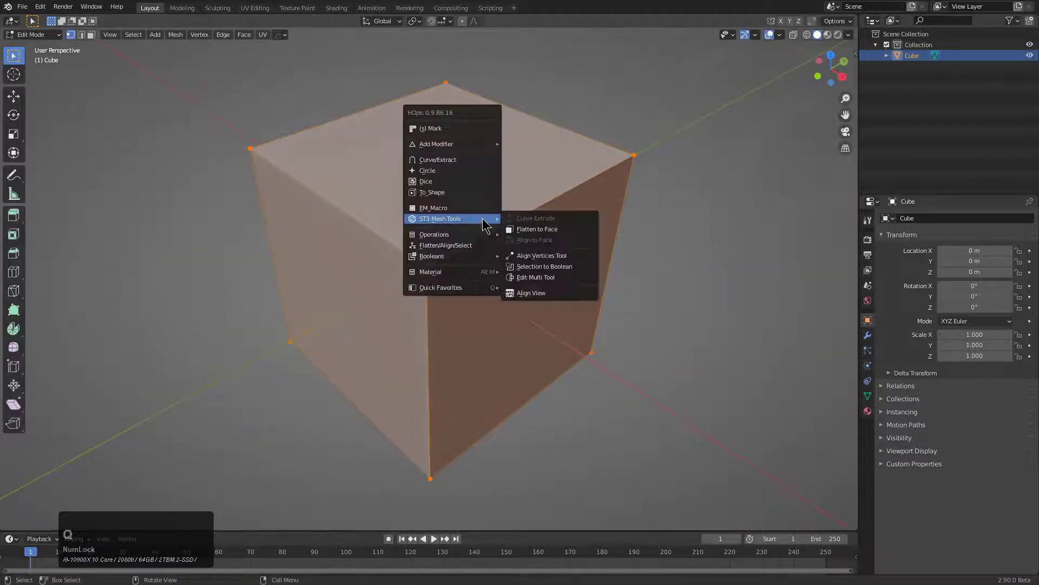
pyautogui.click(546, 230)
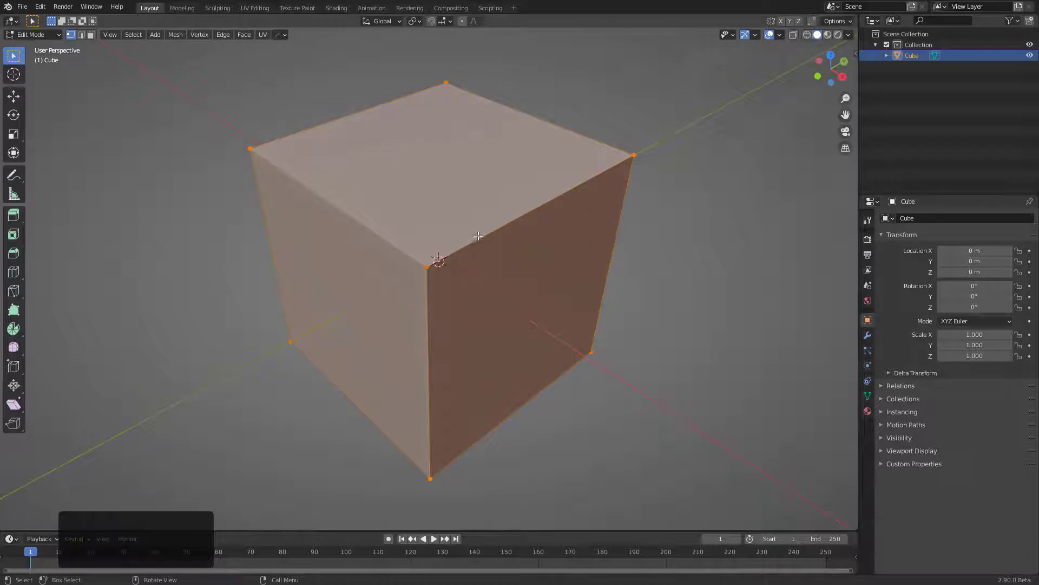
pyautogui.moveTo(477, 237); pyautogui.dragTo(467, 242, button='middle')
pyautogui.click(420, 234)
pyautogui.hotkey('ctrl', 'b')
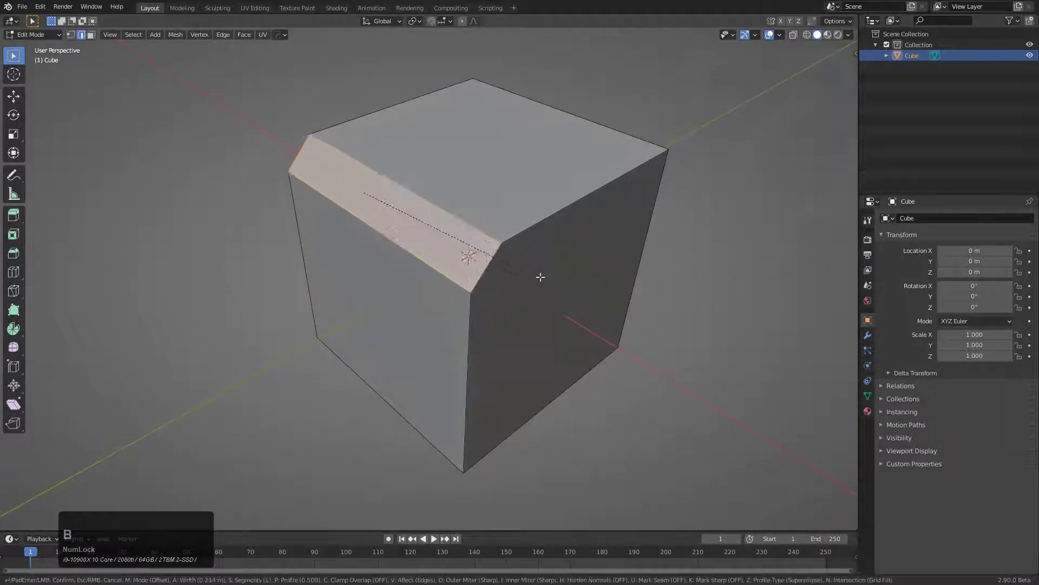
pyautogui.click(557, 278)
# Bevel the short slanted edge at the end of the chamfer into a large face reaching almost to the cube's lower corner
pyautogui.keyDown('shift'); pyautogui.moveTo(557, 278); pyautogui.dragTo(457, 253, button='middle'); pyautogui.keyUp('shift')
pyautogui.keyDown('shift'); pyautogui.moveTo(385, 234); pyautogui.dragTo(411, 248, button='middle'); pyautogui.keyUp('shift')
pyautogui.scroll(-1, 455, 278)
pyautogui.click(411, 248)
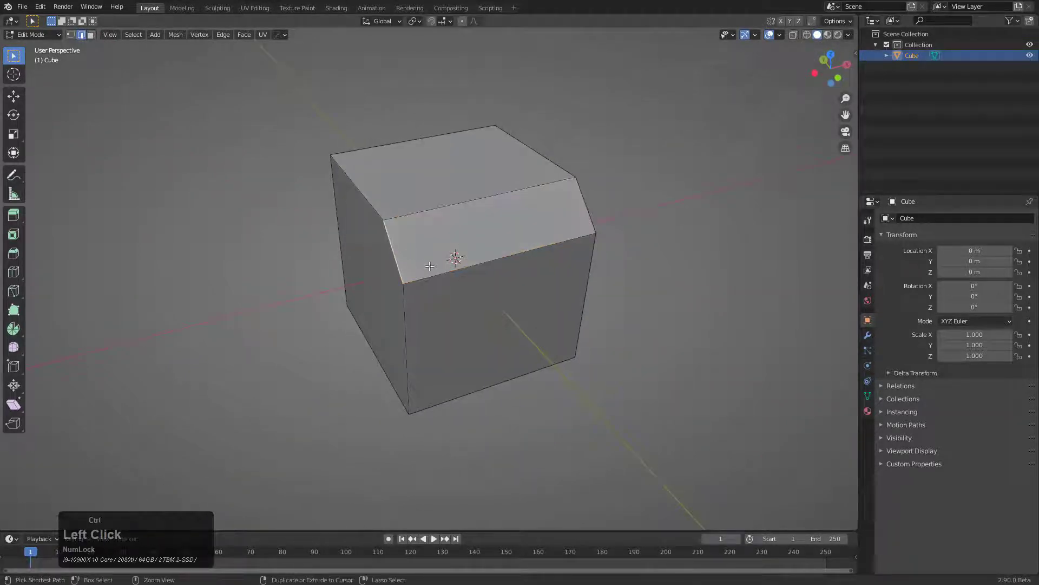
pyautogui.hotkey('ctrl', 'b')
pyautogui.click(544, 287)
pyautogui.moveTo(485, 263); pyautogui.dragTo(515, 254, button='middle')
# Add two centred, crossing loop cuts that divide the large bevel face into four faces
pyautogui.hotkey('ctrl', 'r')
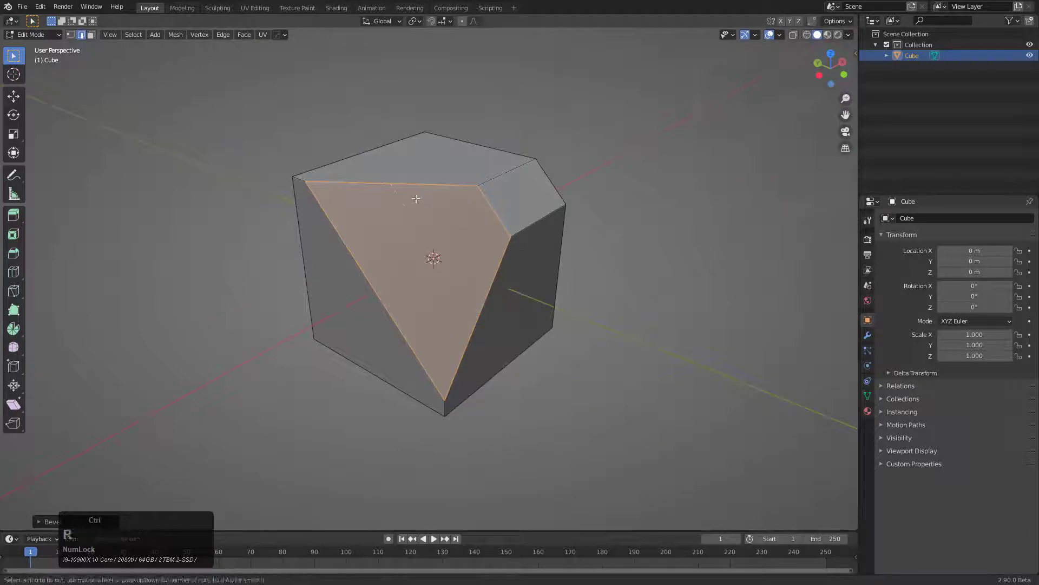
pyautogui.click(515, 254)
pyautogui.rightClick(515, 254)
pyautogui.hotkey('ctrl', 'r')
pyautogui.click(442, 253)
pyautogui.rightClick(442, 253)
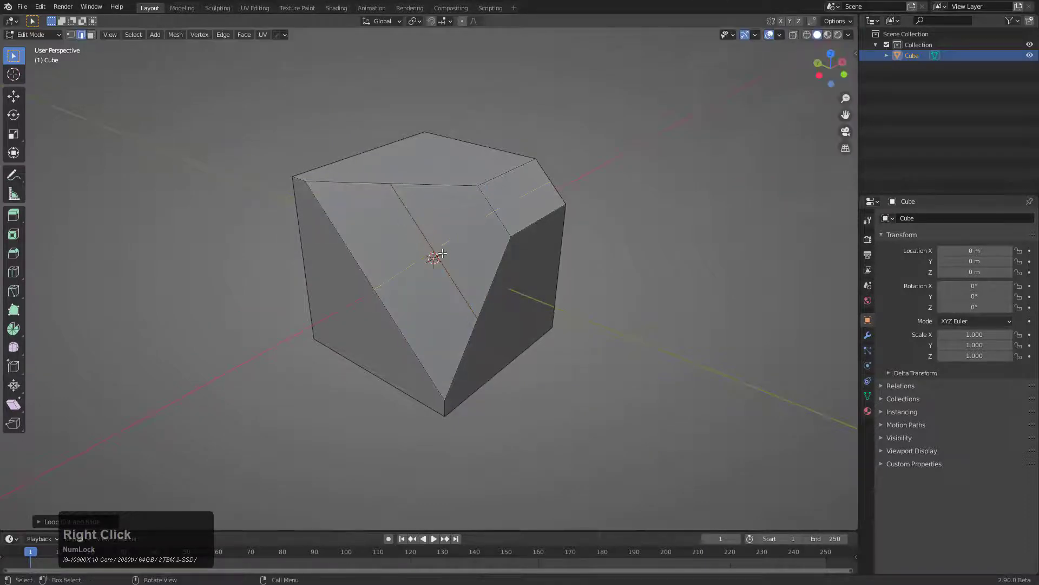
# Move the upper inner edge of the divided bevel about -0.2 m along the global Y axis
pyautogui.click(416, 227)
pyautogui.scroll(2, 409, 231)
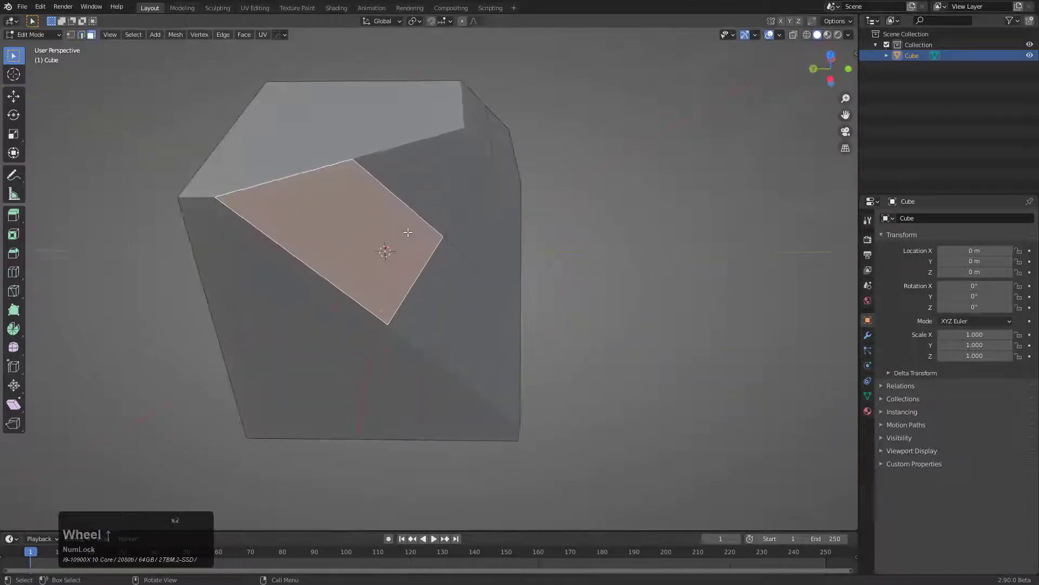
pyautogui.press('2')
pyautogui.click(399, 200)
pyautogui.press('g')
pyautogui.press('y')
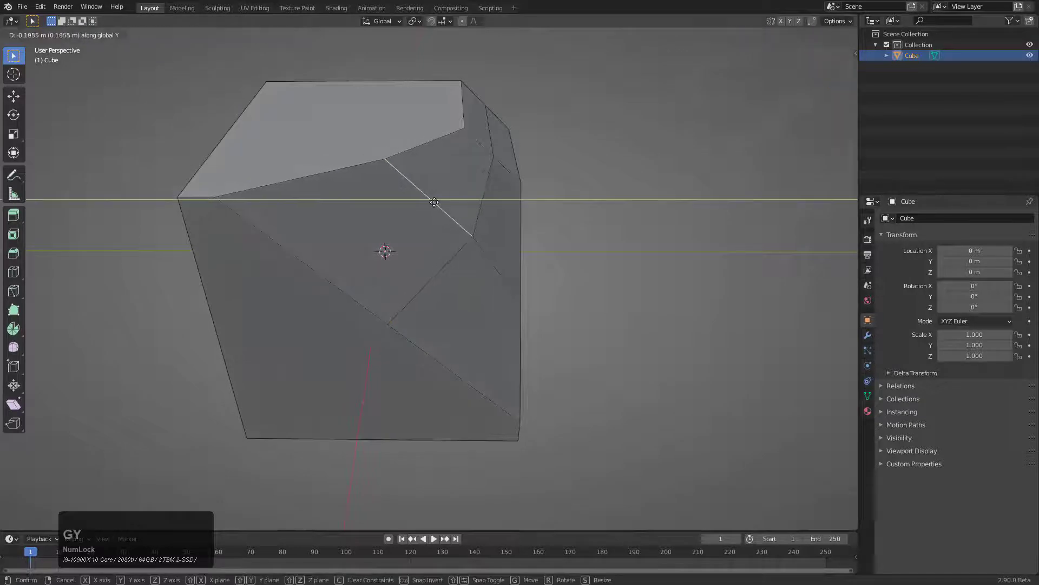
pyautogui.click(440, 206)
# Select the four faces of the divided bevel, the upper one beside the chamfer last, and apply Flatten to Face
pyautogui.moveTo(440, 207); pyautogui.dragTo(498, 155, button='middle')
pyautogui.moveTo(400, 197); pyautogui.dragTo(381, 252, button='middle')
pyautogui.press('3')
pyautogui.click(383, 255)
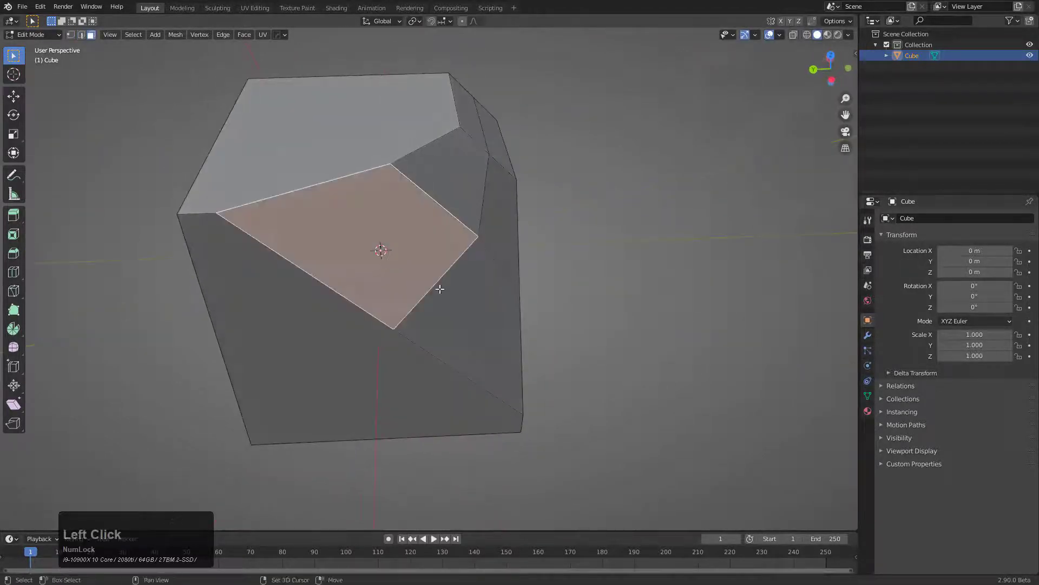
pyautogui.keyDown('shift'); pyautogui.click(452, 292); pyautogui.keyUp('shift')
pyautogui.keyDown('shift'); pyautogui.click(486, 218); pyautogui.keyUp('shift')
pyautogui.keyDown('shift'); pyautogui.click(453, 179); pyautogui.keyUp('shift')
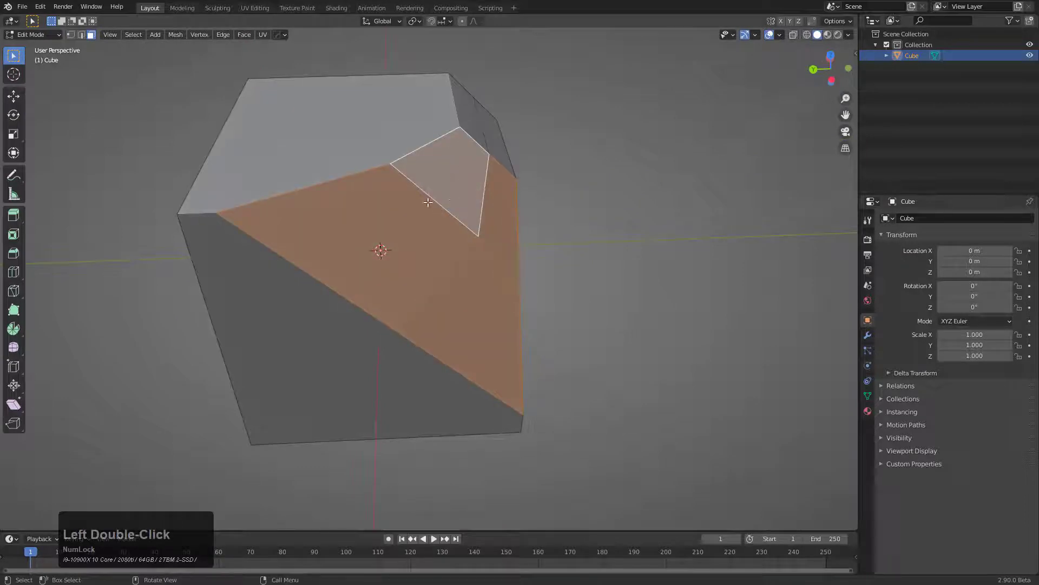
pyautogui.press('q')
pyautogui.moveTo(519, 178)
pyautogui.click(569, 190)
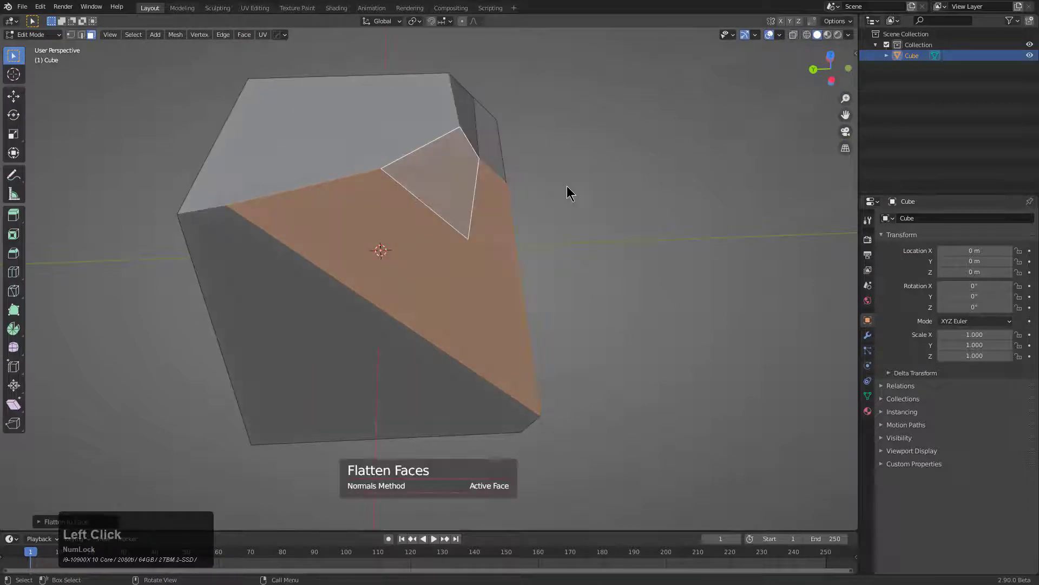
# Change the alignment method of Flatten to Face from the active face to Individual Face
pyautogui.moveTo(568, 190); pyautogui.dragTo(546, 229, button='middle')
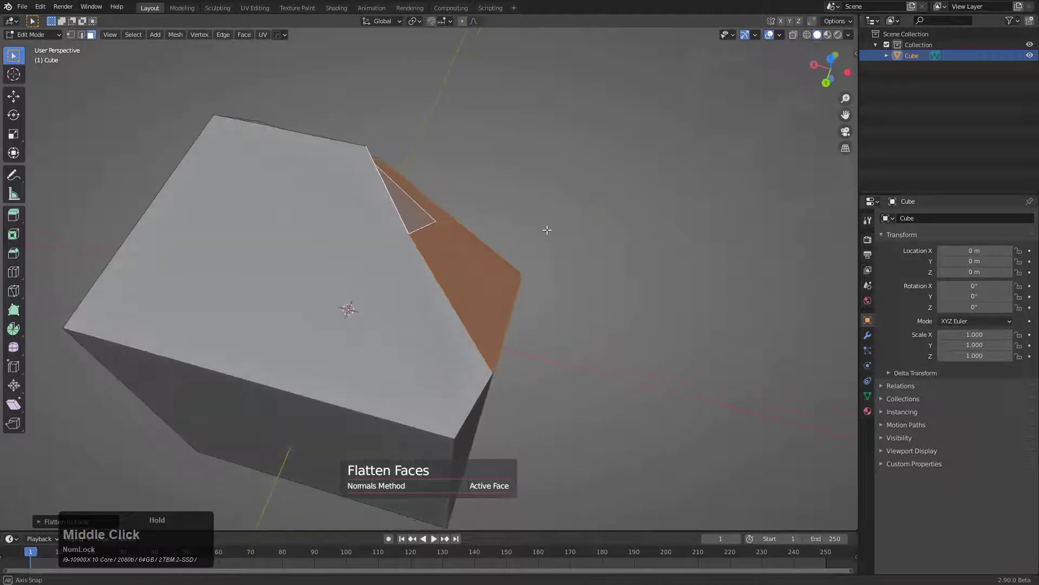
pyautogui.scroll(1, 371, 176)
pyautogui.scroll(-1, 402, 202)
pyautogui.moveTo(403, 201)
pyautogui.mouseDown(button='middle')
pyautogui.moveTo(413, 214)
pyautogui.moveTo(402, 202)
pyautogui.mouseUp(button='middle')
pyautogui.press('F9')
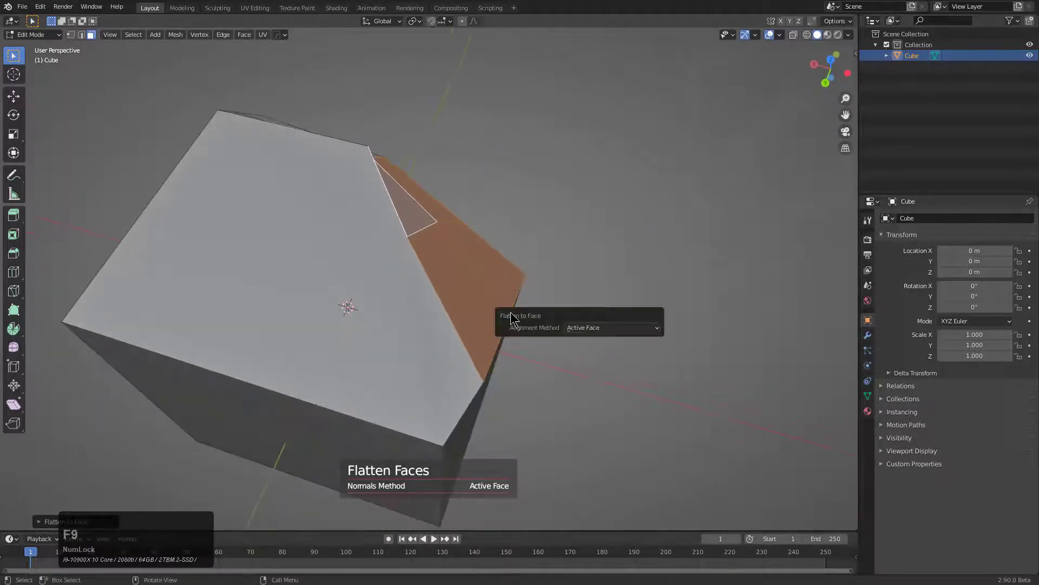
pyautogui.click(586, 328)
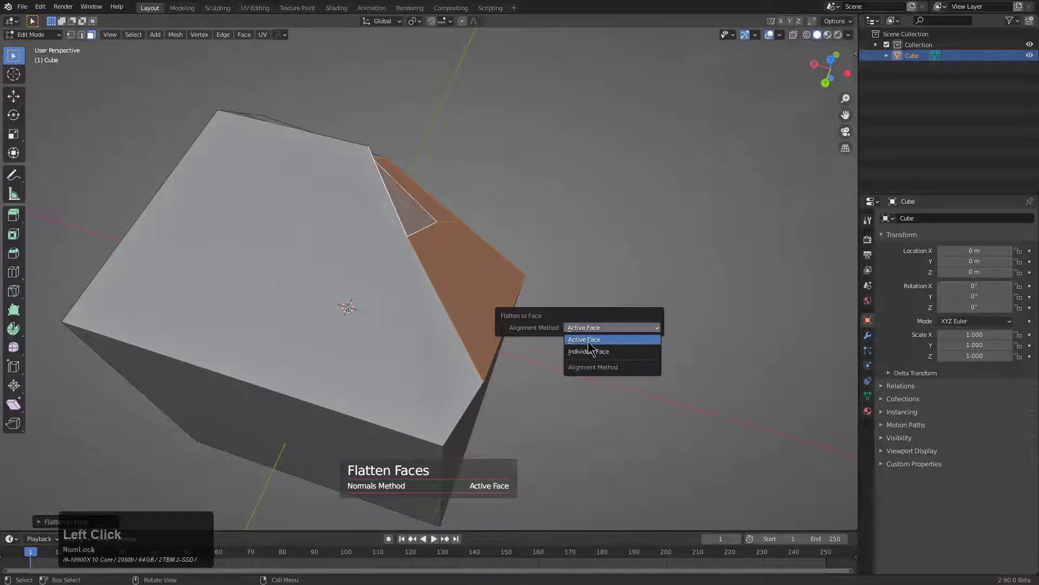
pyautogui.click(592, 356)
pyautogui.click(590, 329)
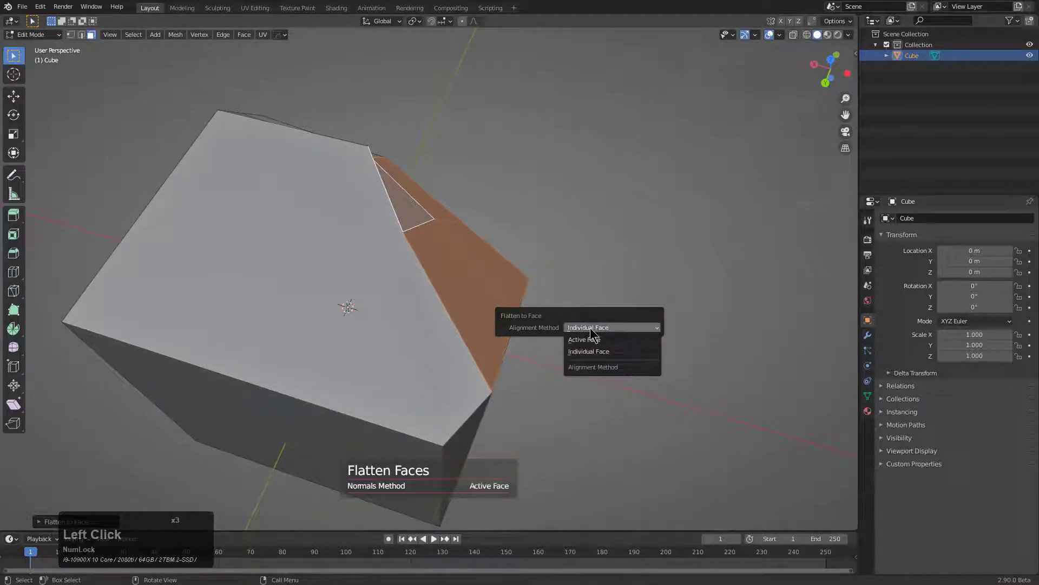
pyautogui.click(596, 350)
# Reselect the four bevel faces with the lower tip face last and apply Flatten to Face again
pyautogui.middleClick(487, 235)
pyautogui.moveTo(488, 234); pyautogui.dragTo(390, 240, button='middle')
pyautogui.click(390, 240)
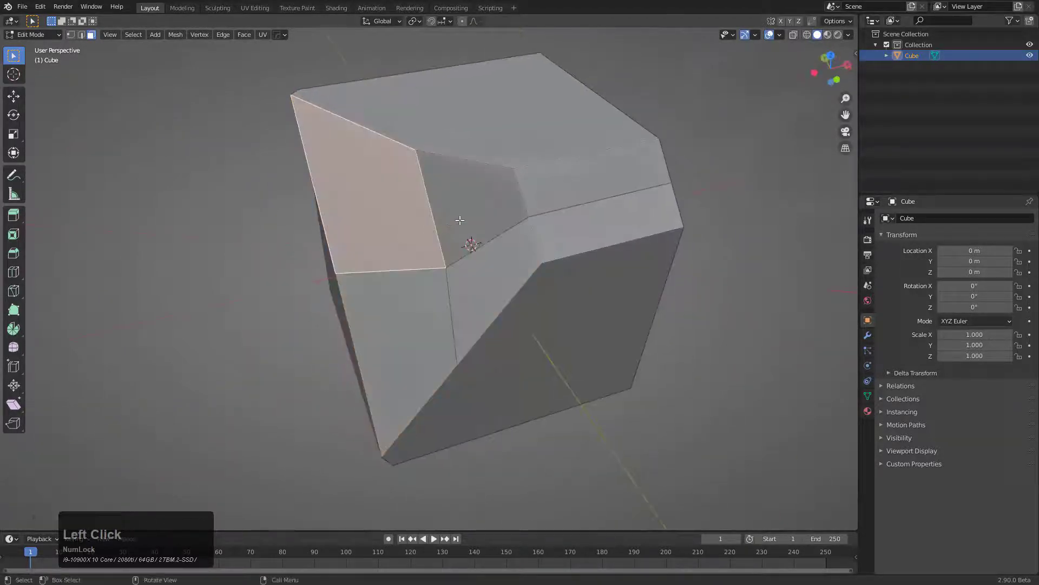
pyautogui.keyDown('shift'); pyautogui.click(459, 221); pyautogui.keyUp('shift')
pyautogui.keyDown('shift'); pyautogui.click(471, 278); pyautogui.keyUp('shift')
pyautogui.keyDown('shift'); pyautogui.click(418, 314); pyautogui.keyUp('shift')
pyautogui.moveTo(417, 313); pyautogui.dragTo(554, 255, button='middle')
pyautogui.press('q')
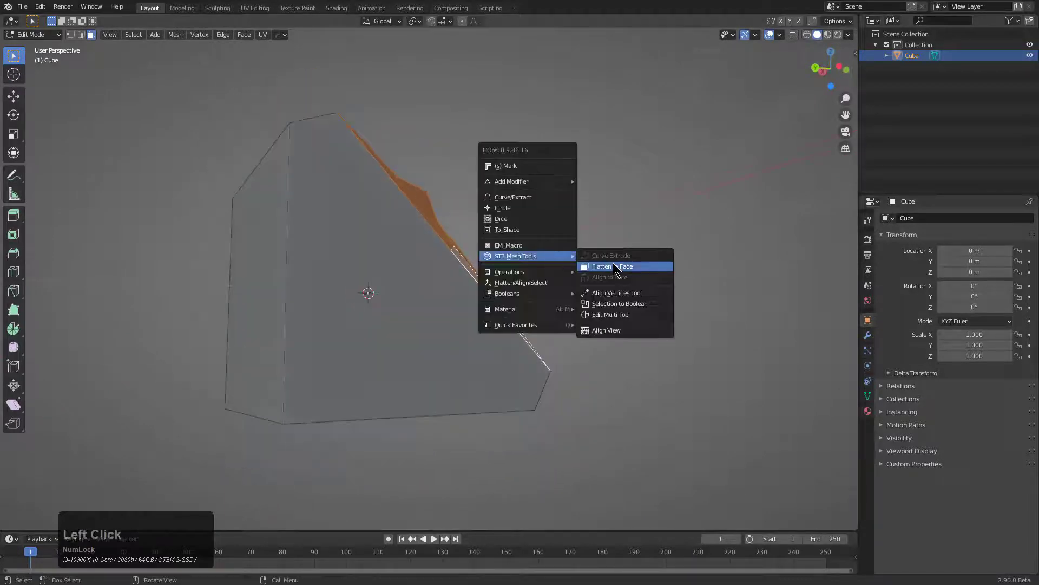
pyautogui.click(614, 266)
pyautogui.moveTo(614, 269); pyautogui.dragTo(315, 316, button='middle')
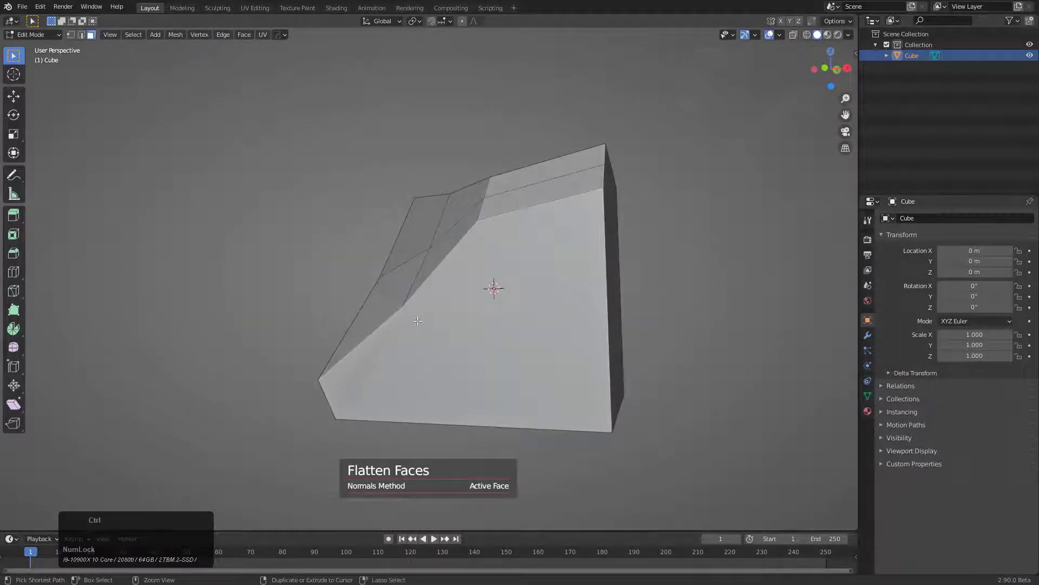
# Undo the last flattening and reapply Flatten to Face to the bevel faces with Individual Face alignment
pyautogui.hotkey('ctrl', 'z')
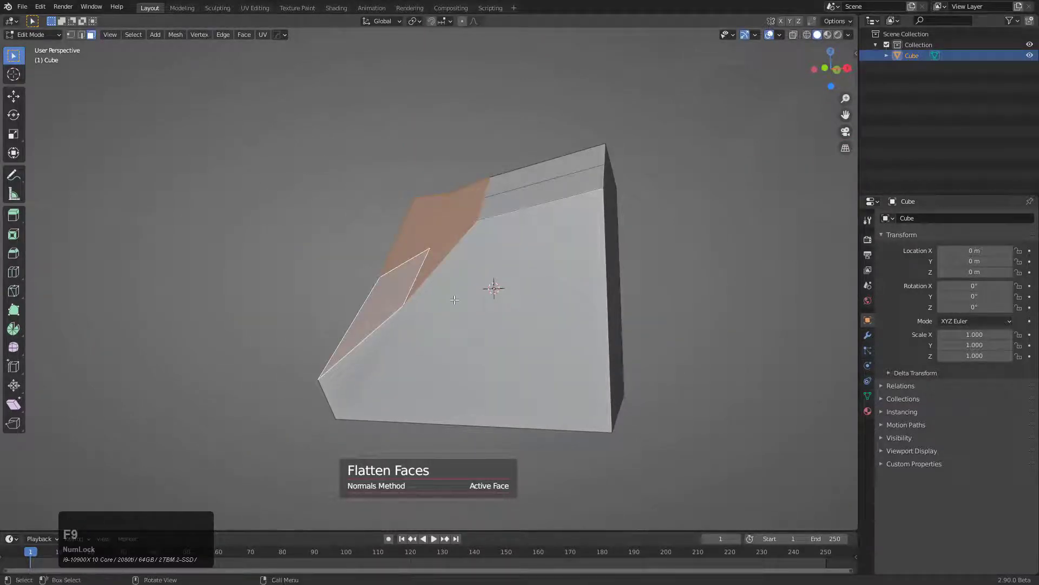
pyautogui.hotkey('ctrl', 'z')
pyautogui.press('q')
pyautogui.moveTo(434, 285)
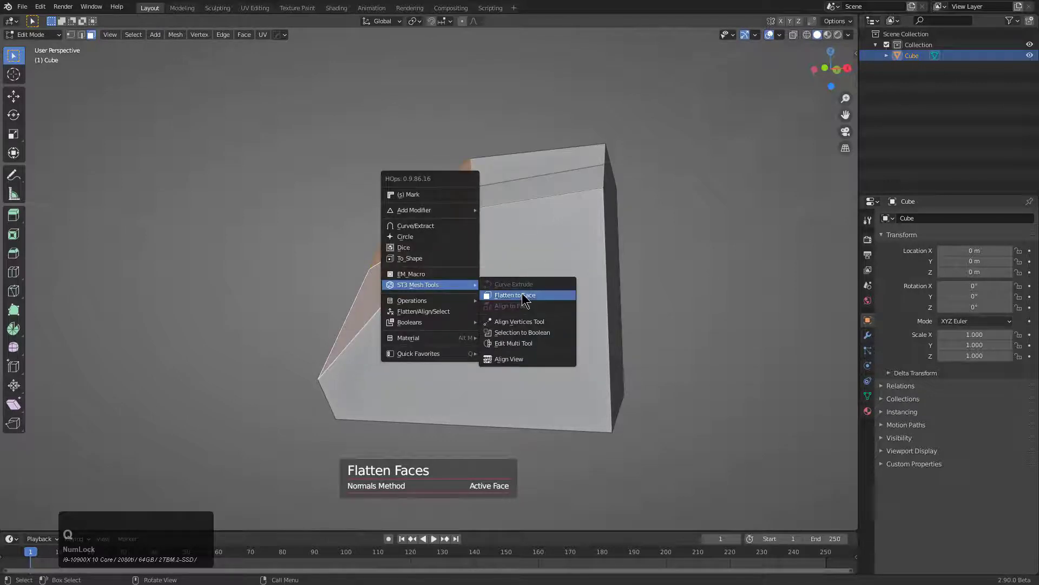
pyautogui.click(523, 298)
pyautogui.press('F9')
pyautogui.keyDown('ctrl'); pyautogui.scroll(1, 610, 311); pyautogui.keyUp('ctrl')
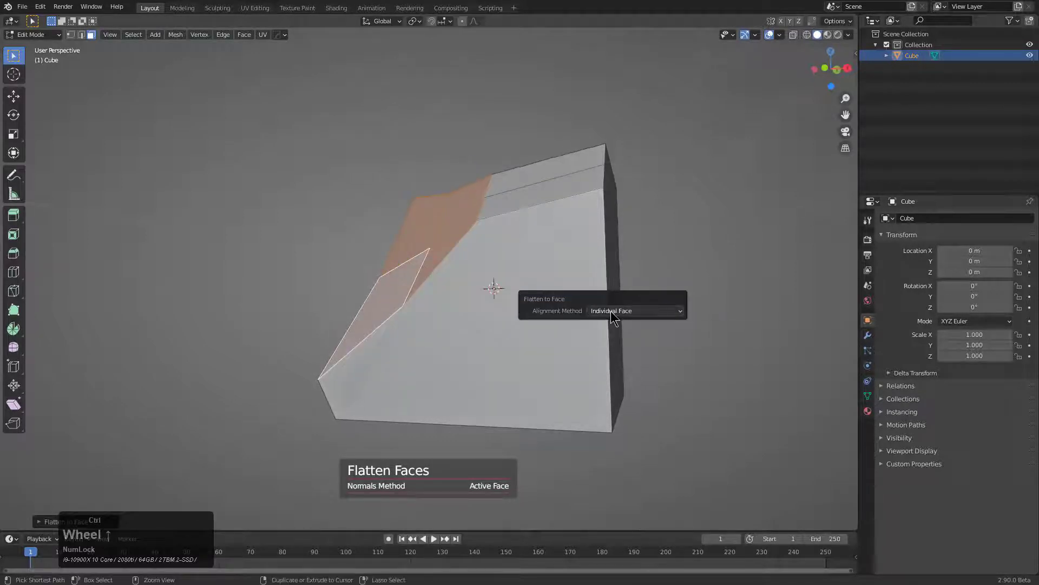
# Slide the central vertex of the four bevel faces a short way along its edge and return to Object Mode
pyautogui.moveTo(457, 247); pyautogui.dragTo(514, 196, button='middle')
pyautogui.moveTo(489, 320); pyautogui.dragTo(441, 297, button='middle')
pyautogui.press('1')
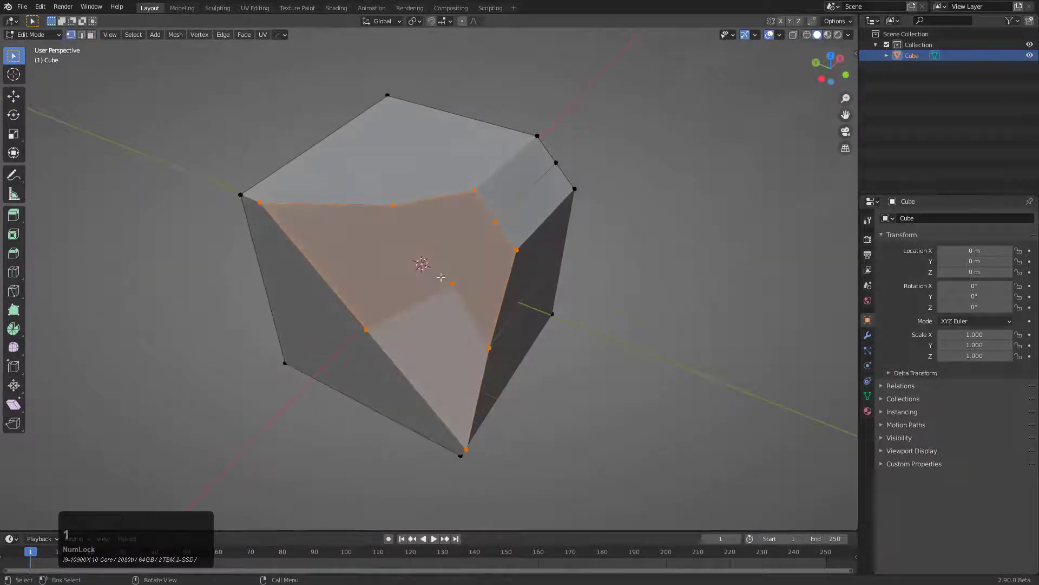
pyautogui.click(448, 279)
pyautogui.press('g')
pyautogui.press('g')
pyautogui.click(437, 267)
pyautogui.press('Tab')
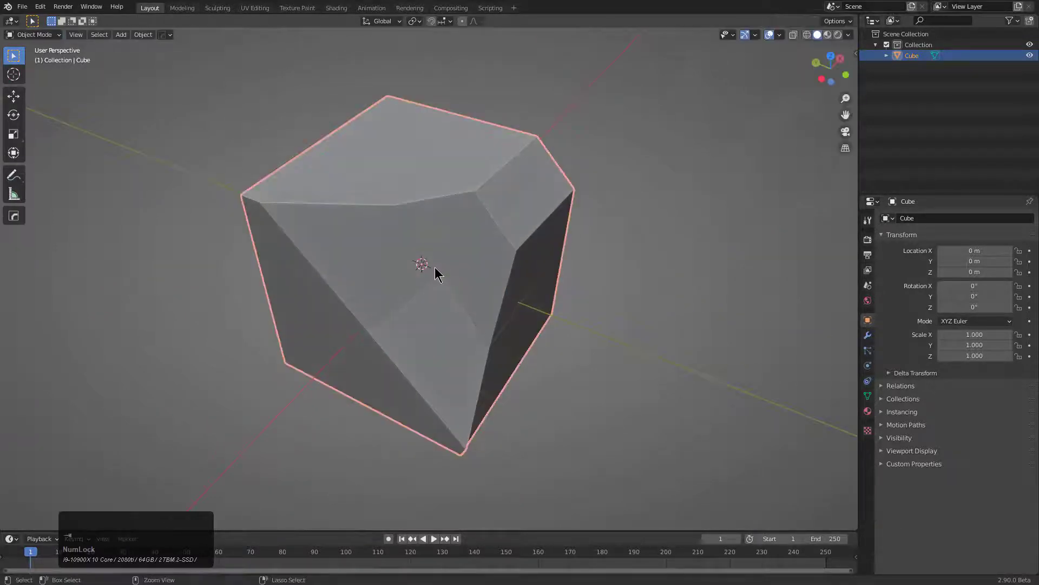
# Start another new General file and enter Edit Mode on the fresh cube
pyautogui.hotkey('ctrl', 'alt', 'z')
pyautogui.press('Return')
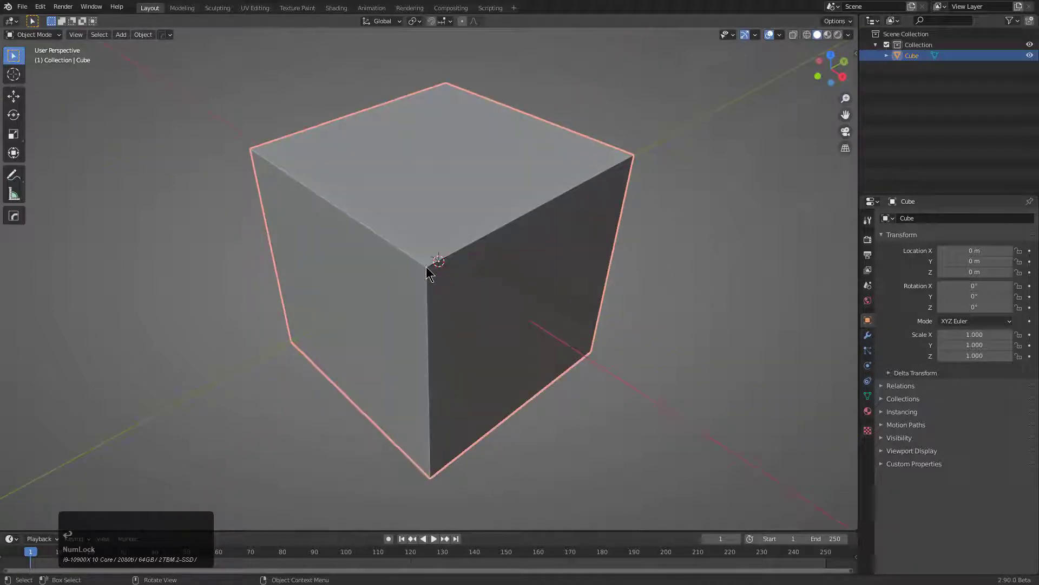
pyautogui.moveTo(428, 273); pyautogui.dragTo(440, 274, button='middle')
pyautogui.press('Tab')
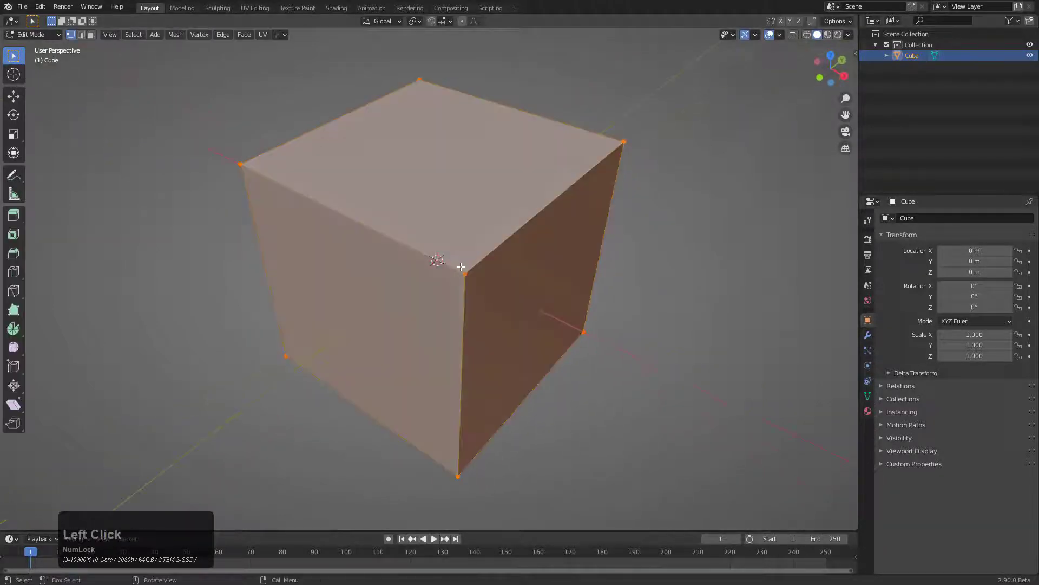
pyautogui.click(466, 264)
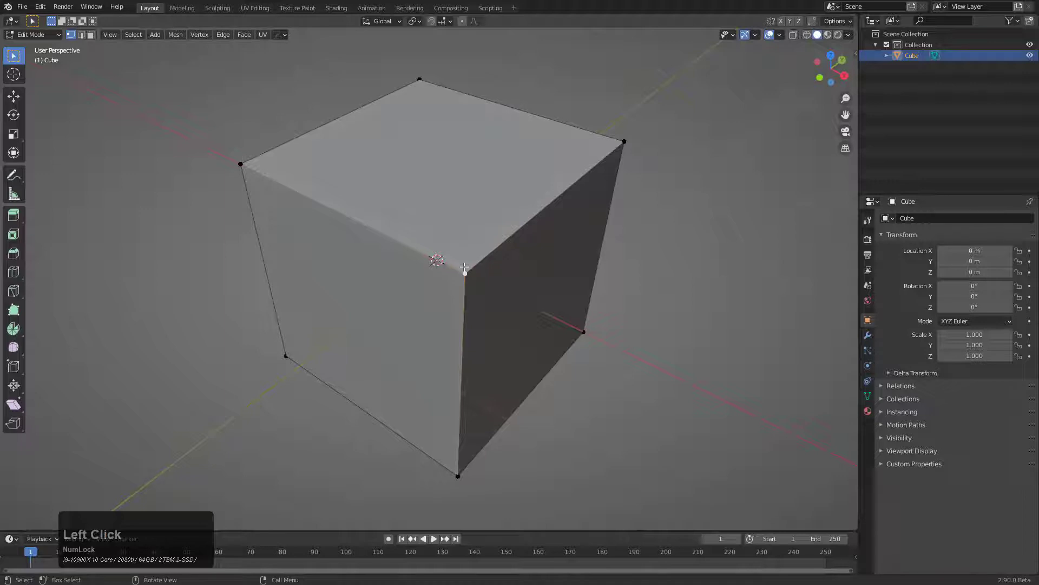
pyautogui.press('q')
pyautogui.moveTo(509, 275)
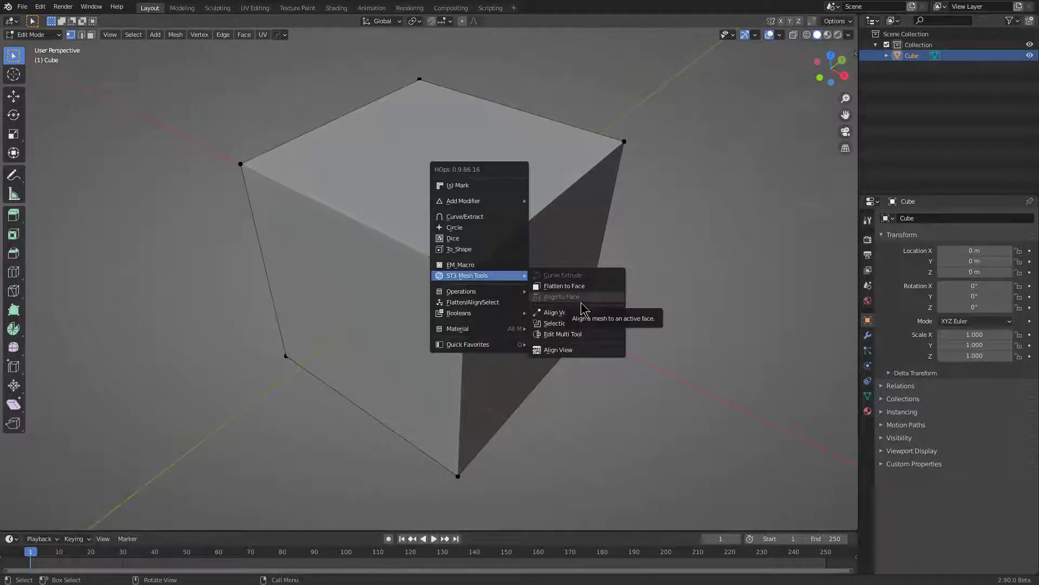
# Bevel one top edge of the cube into a wide slanted face
pyautogui.press('2')
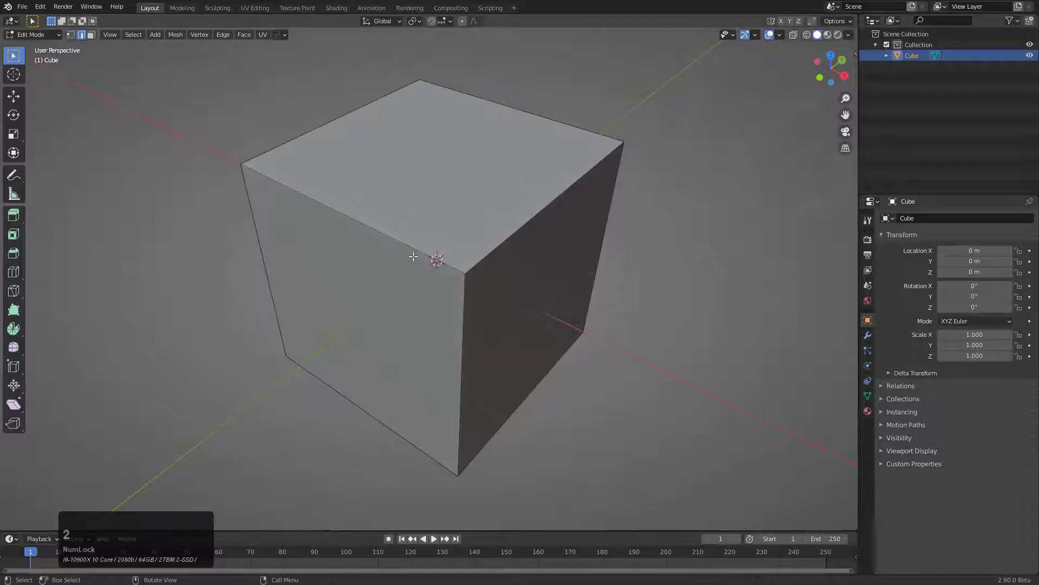
pyautogui.hotkey('ctrl', 'b')
pyautogui.click(480, 294)
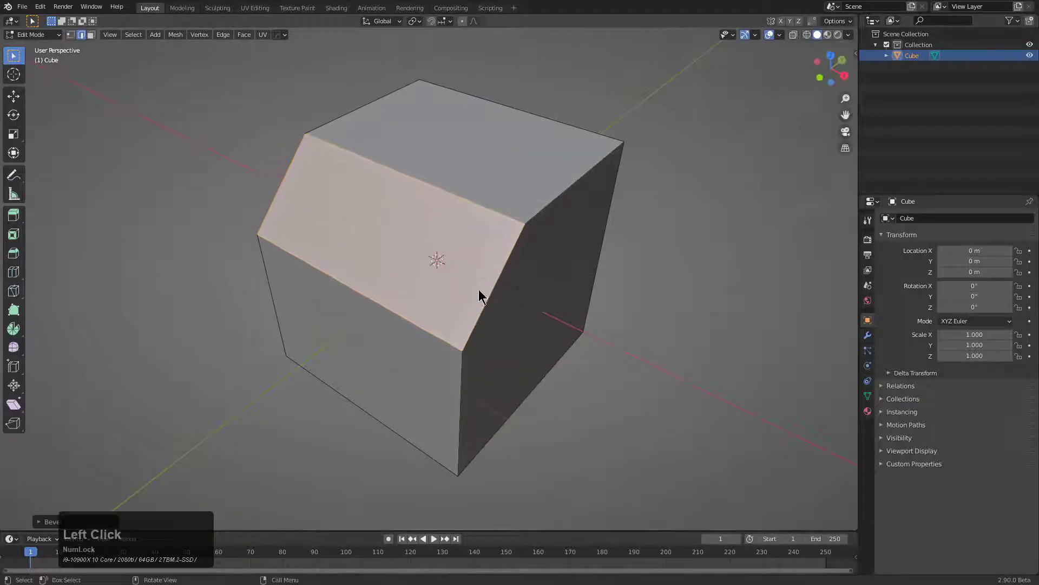
# Add a second, smaller cube inside the beveled cube's mesh and raise it along Z to the top of the body
pyautogui.press('Tab')
pyautogui.moveTo(480, 295); pyautogui.dragTo(374, 227, button='middle')
pyautogui.press('Tab')
pyautogui.hotkey('shift', 'a')
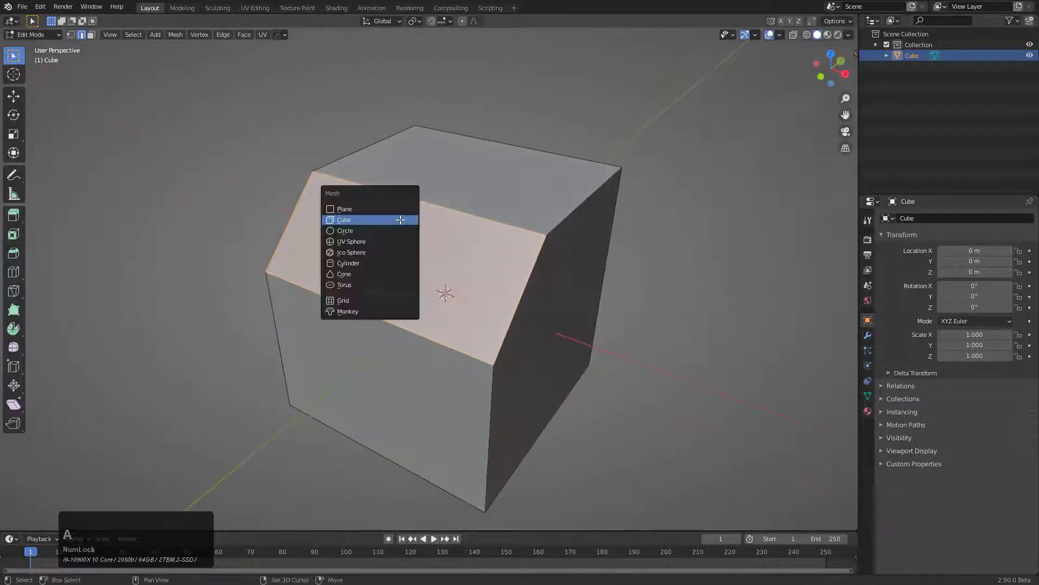
pyautogui.click(368, 218)
pyautogui.press('s')
pyautogui.click(500, 299)
pyautogui.press('g')
pyautogui.press('z')
pyautogui.click(508, 121)
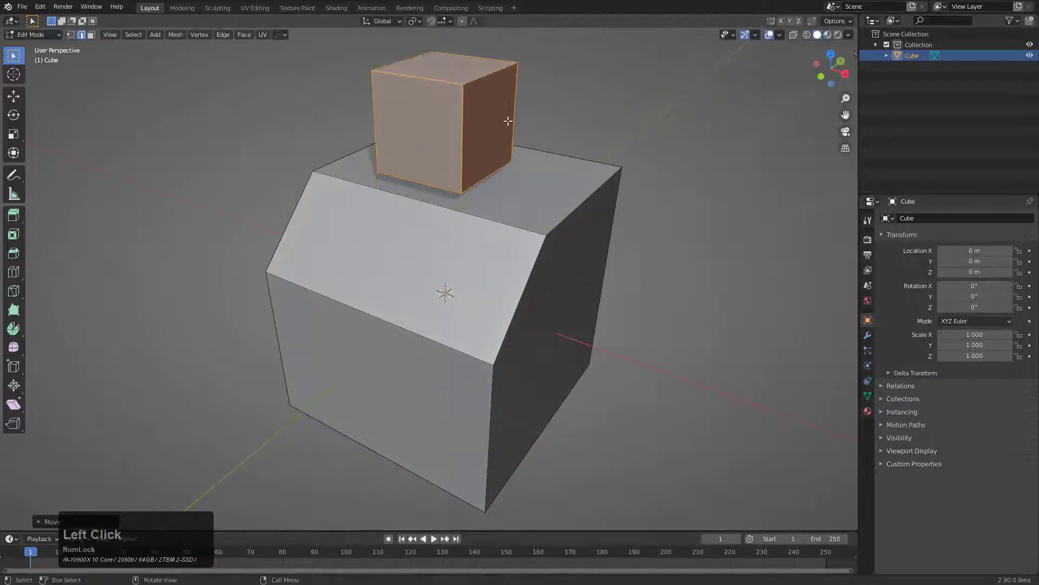
# Move the small cube well clear of the beveled cube and tilt it with a free trackball rotation
pyautogui.keyDown('shift'); pyautogui.moveTo(508, 121); pyautogui.dragTo(540, 281, button='middle'); pyautogui.keyUp('shift')
pyautogui.scroll(-1, 540, 281)
pyautogui.press('g')
pyautogui.click(325, 232)
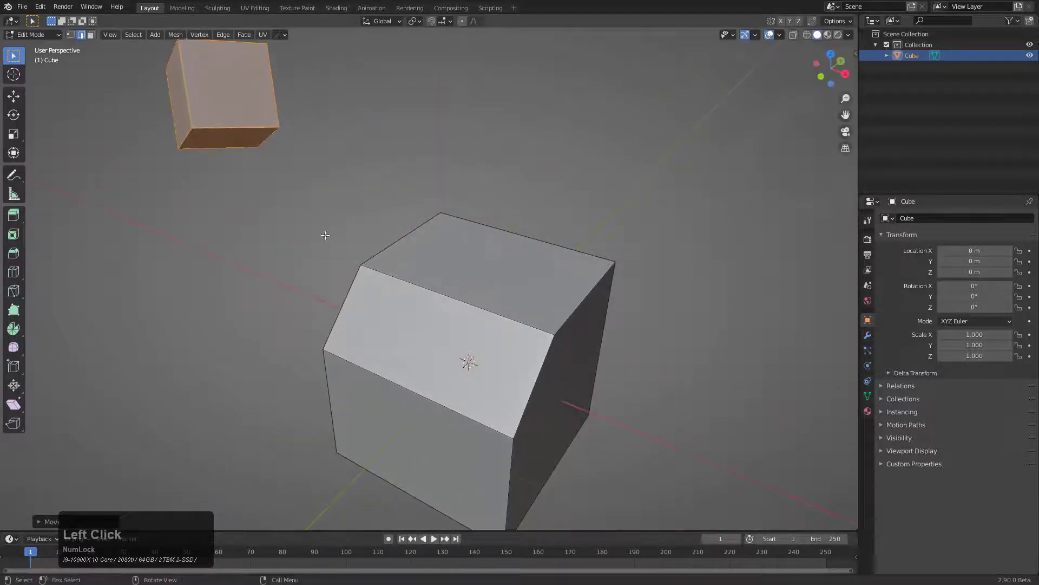
pyautogui.press('r')
pyautogui.click(345, 170)
pyautogui.moveTo(346, 170); pyautogui.dragTo(336, 156, button='middle')
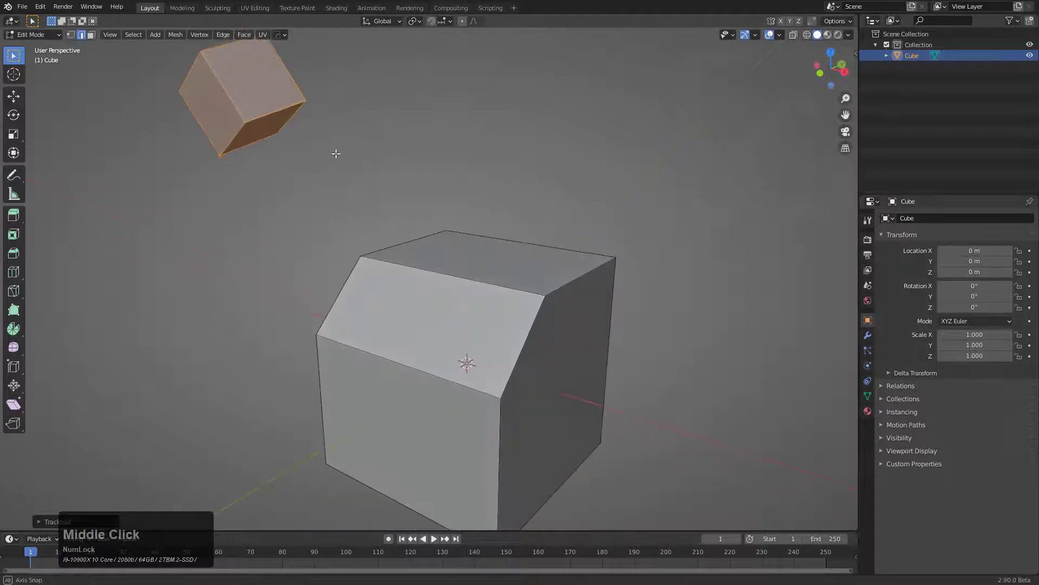
pyautogui.press('1')
pyautogui.click(243, 125)
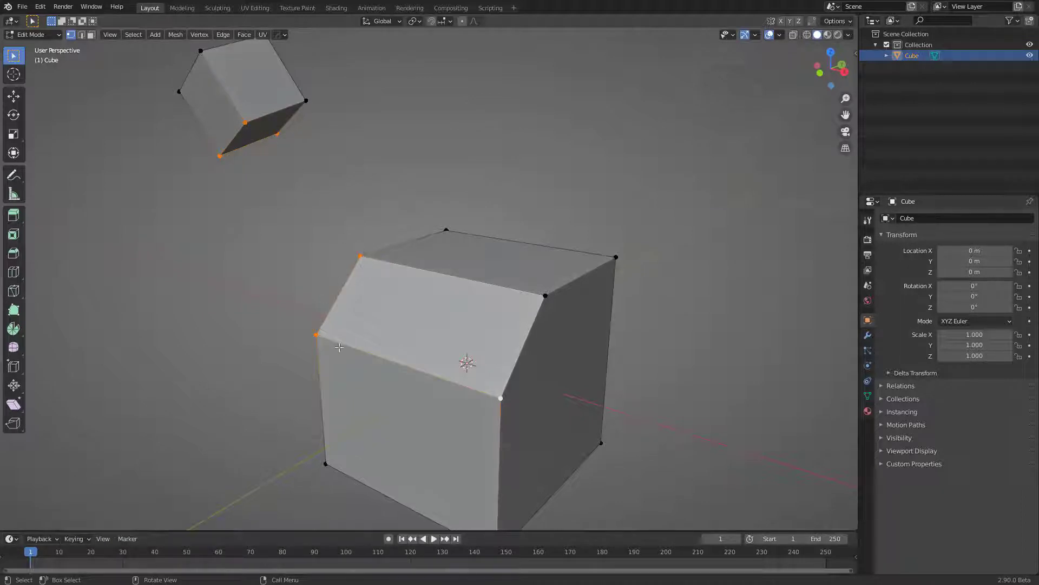
pyautogui.press('q')
pyautogui.press('Tab')
pyautogui.press('Tab')
pyautogui.hotkey('alt', 'a')
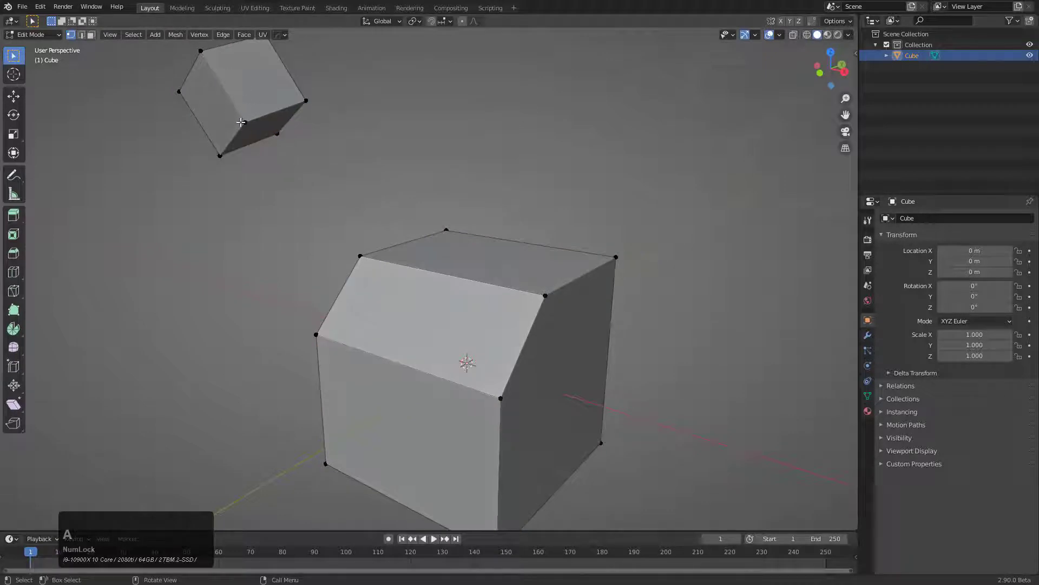
# Separate the small cube into its own object, and enter Edit Mode with both cubes selected
pyautogui.press('l')
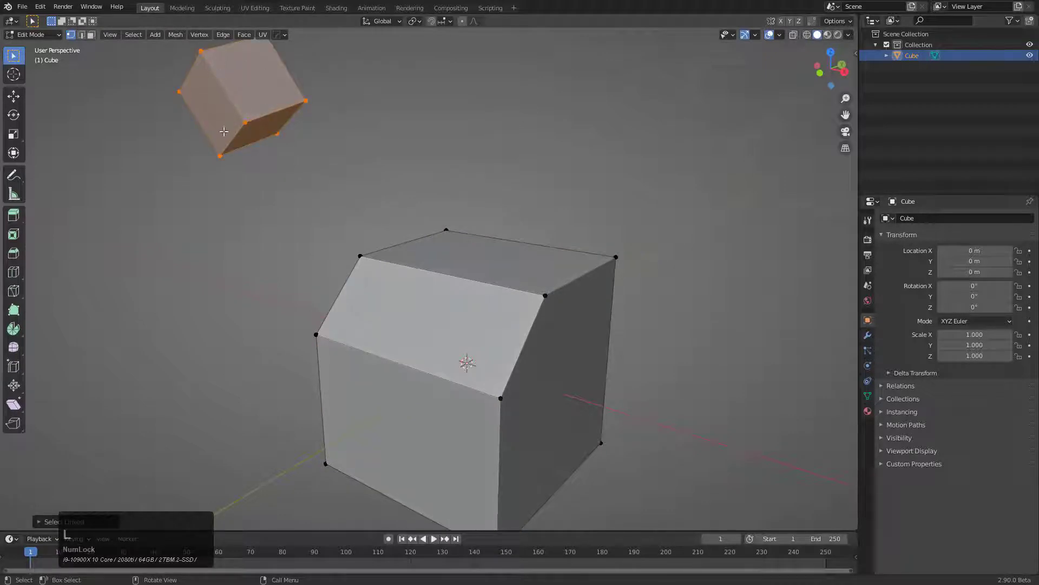
pyautogui.press('p')
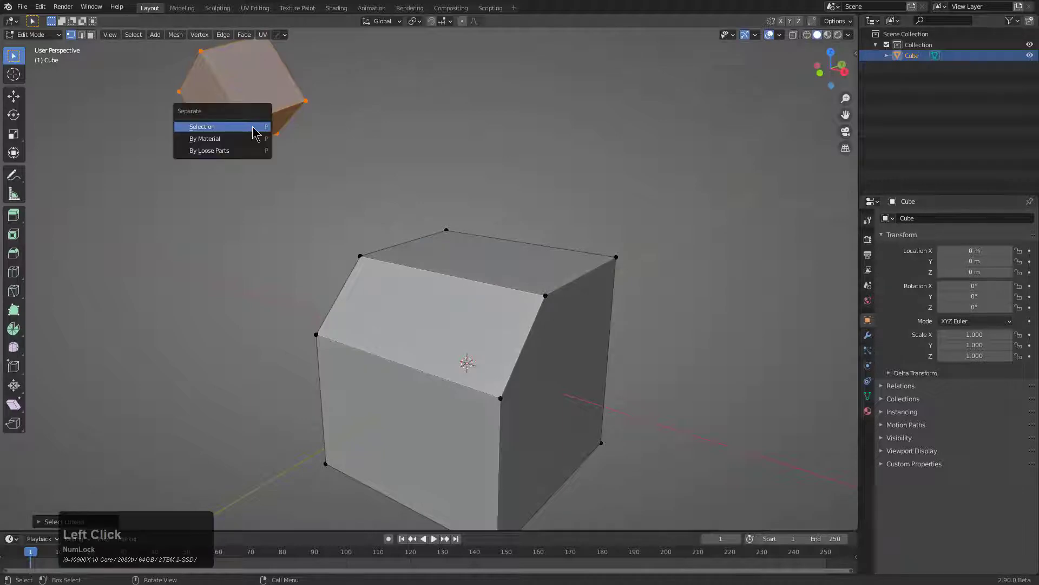
pyautogui.click(217, 127)
pyautogui.press('Tab')
pyautogui.click(257, 130)
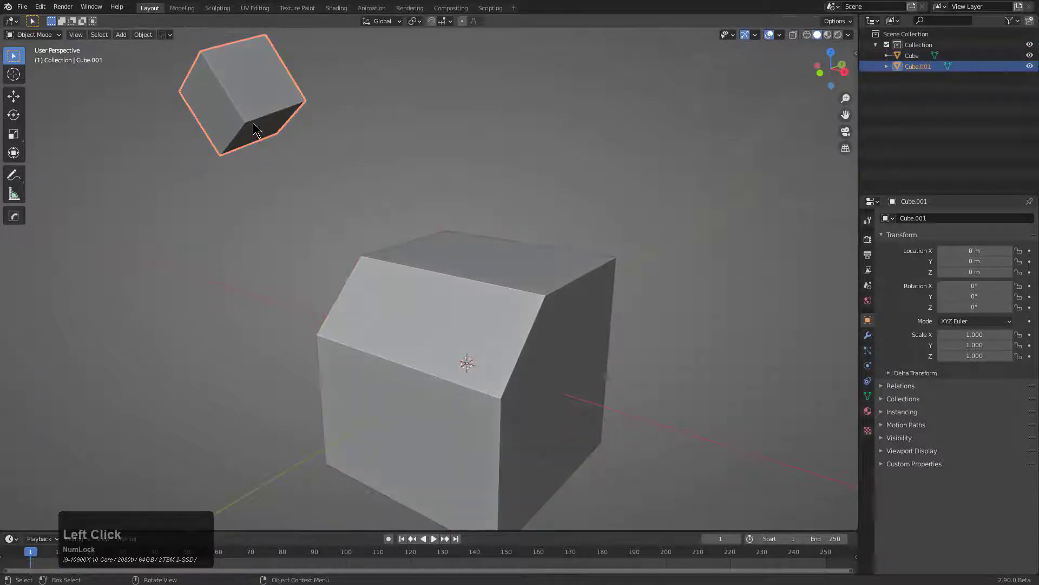
pyautogui.keyDown('shift'); pyautogui.click(370, 263); pyautogui.keyUp('shift')
pyautogui.press('Tab')
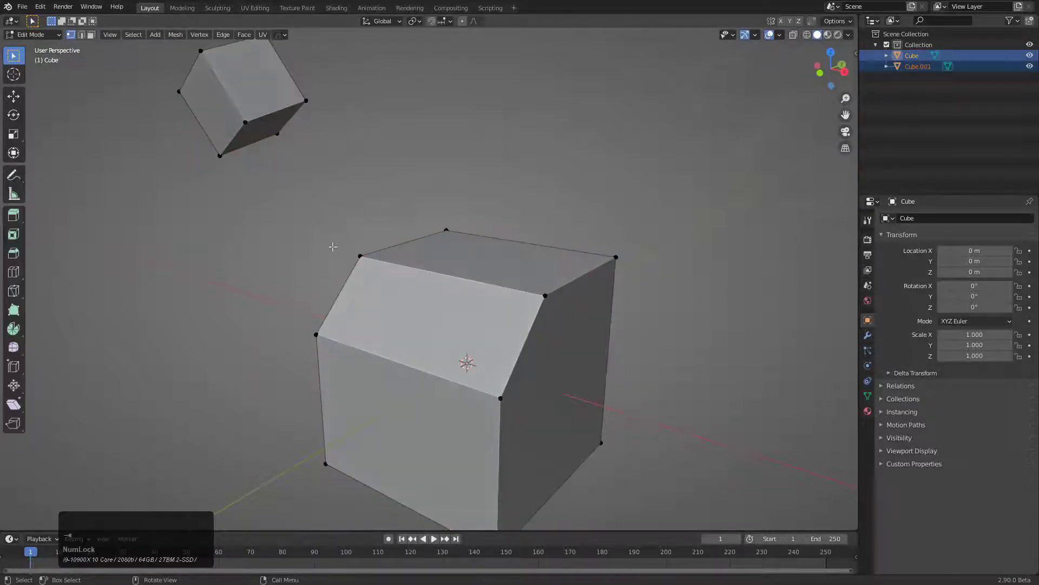
# Try Align to Face with three corners of the small cube's underside selected first and three slanted-face corners of the beveled cube last
pyautogui.click(247, 120)
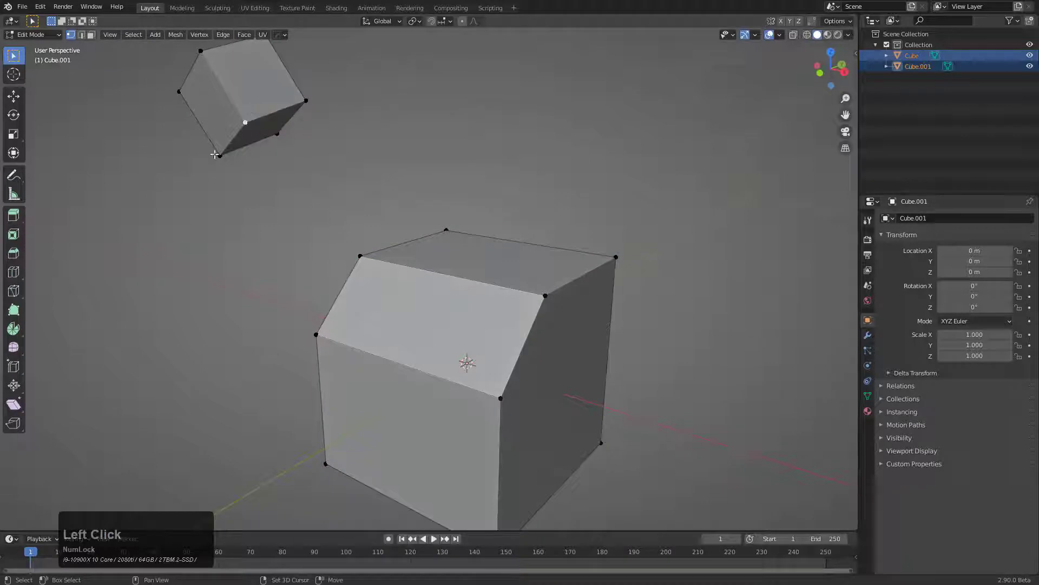
pyautogui.keyDown('shift'); pyautogui.doubleClick(353, 262); pyautogui.keyUp('shift')
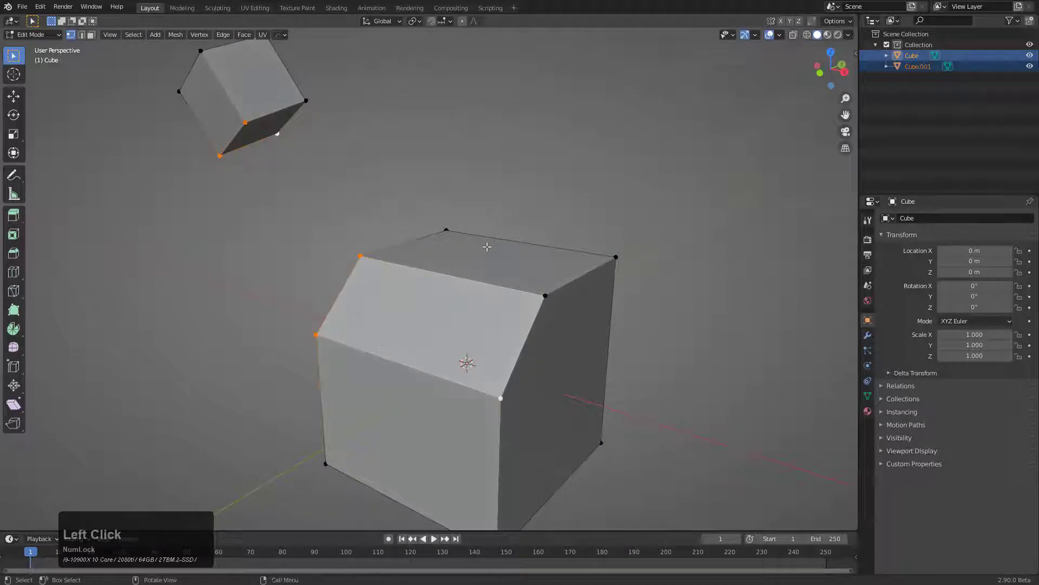
pyautogui.rightClick(487, 247)
pyautogui.moveTo(486, 247)
pyautogui.click(541, 266)
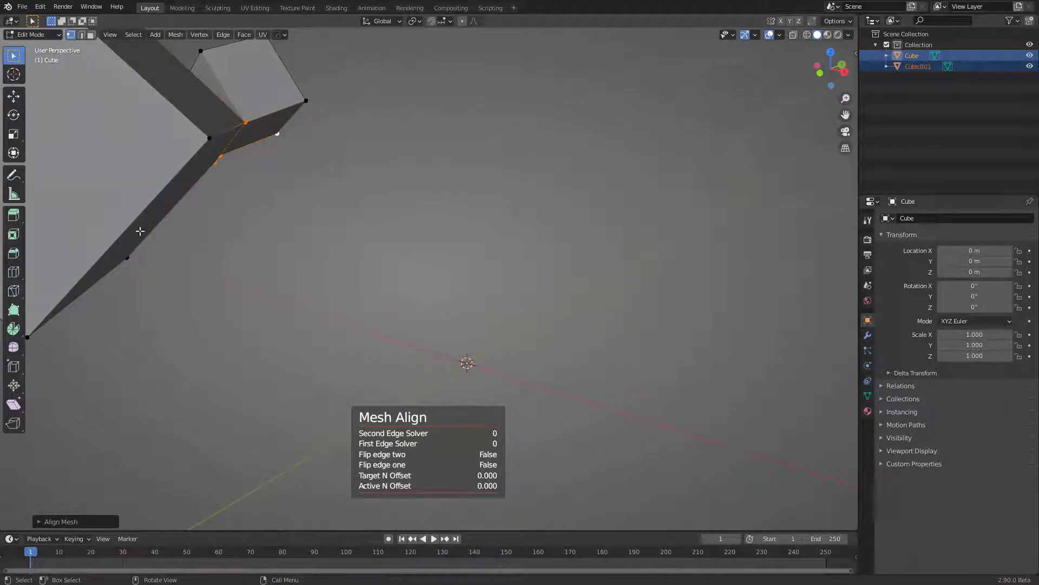
pyautogui.hotkey('ctrl', 'z')
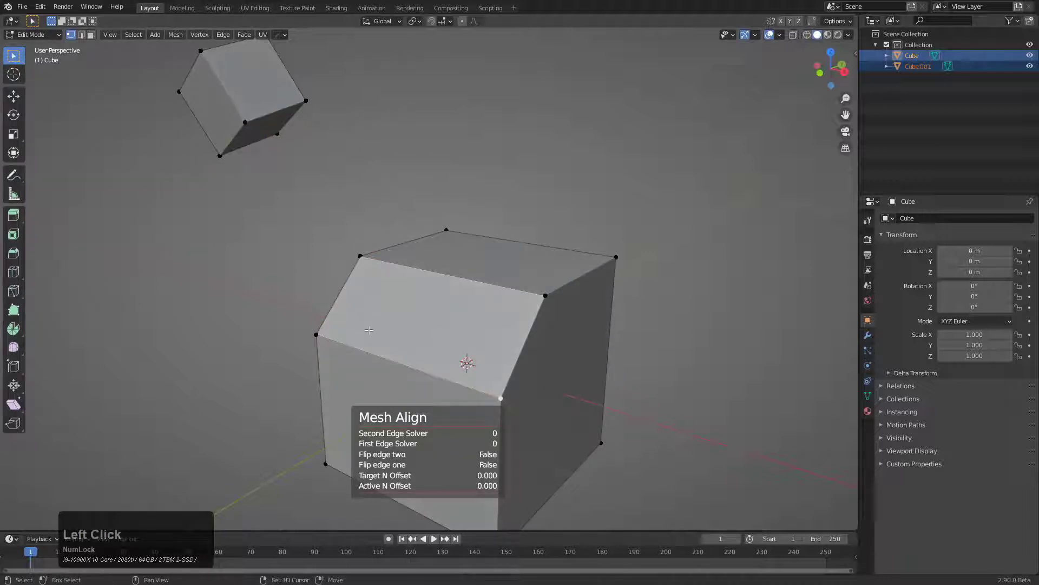
# Select three slanted-face corners first and three corners of the small cube's underside last, and apply Align to Face
pyautogui.doubleClick(360, 262)
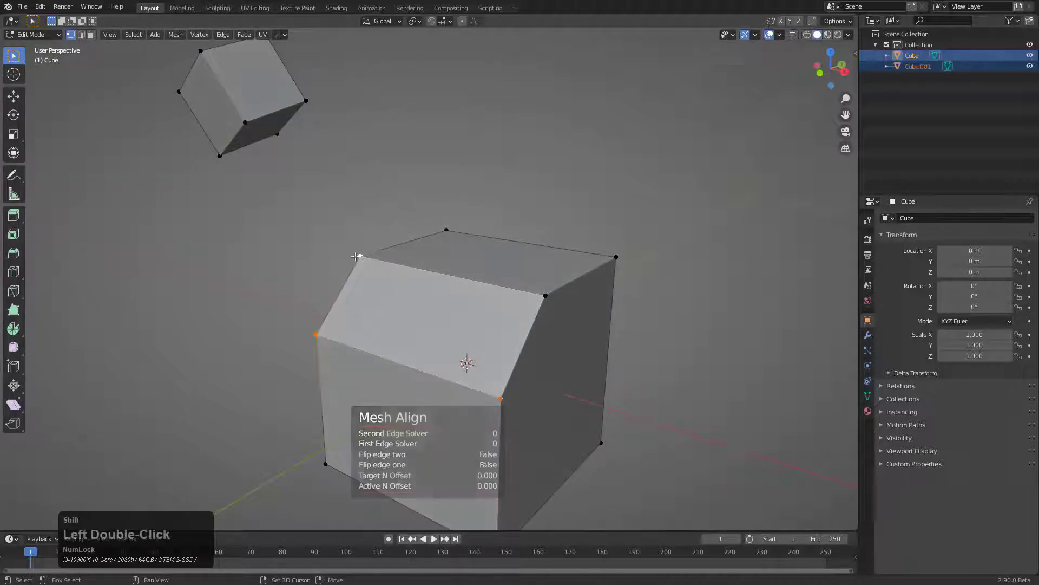
pyautogui.keyDown('shift'); pyautogui.click(276, 133); pyautogui.keyUp('shift')
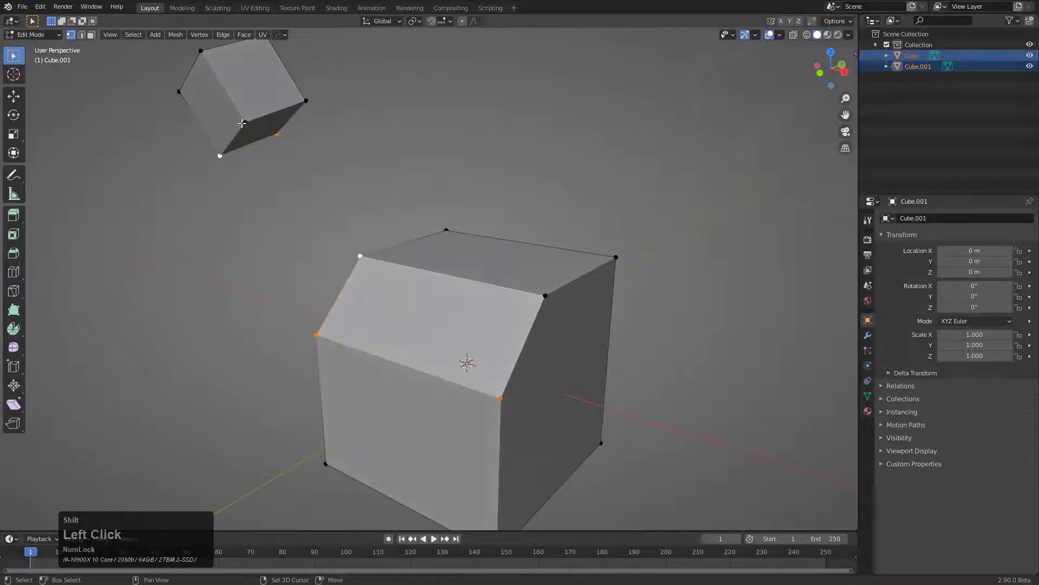
pyautogui.press('q')
pyautogui.moveTo(324, 155)
pyautogui.click(390, 175)
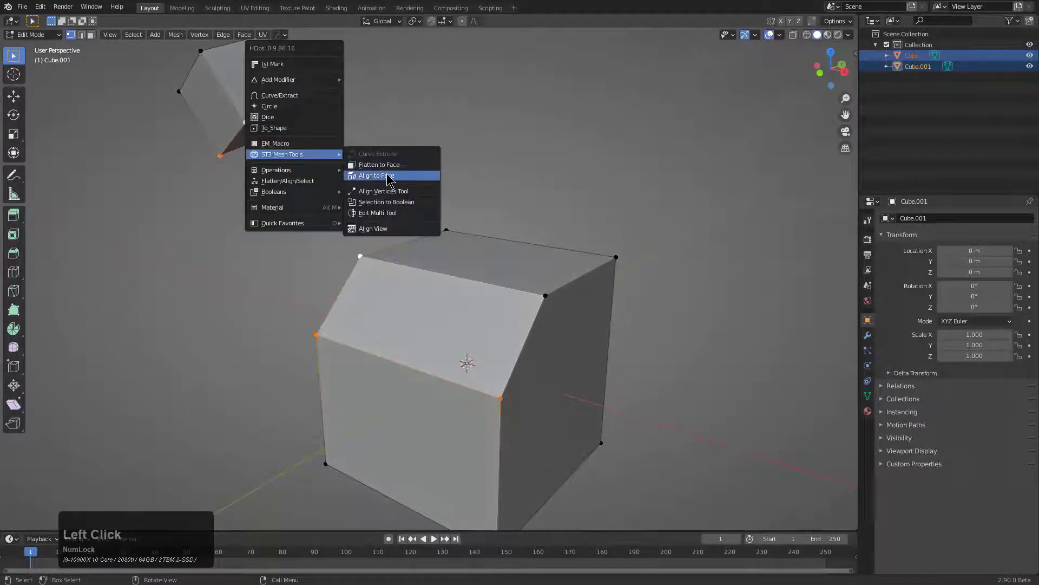
# Adjust the active normal offset of Align Mesh to shift the small cube outward from the slanted face
pyautogui.moveTo(448, 279); pyautogui.dragTo(446, 349, button='middle')
pyautogui.scroll(2, 446, 349)
pyautogui.moveTo(402, 378); pyautogui.dragTo(338, 192, button='middle')
pyautogui.press('F9')
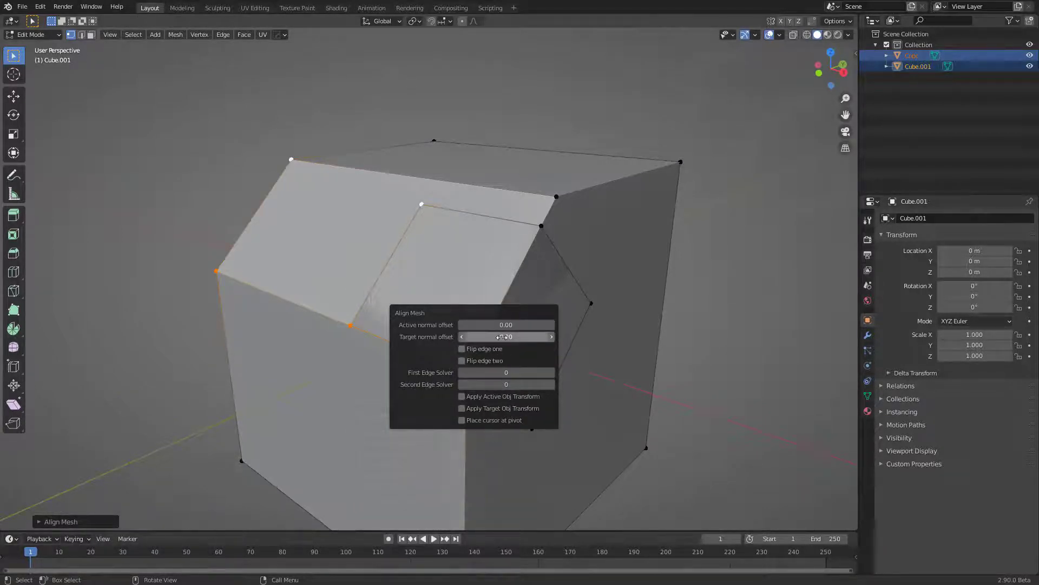
pyautogui.moveTo(503, 324); pyautogui.dragTo(471, 325)
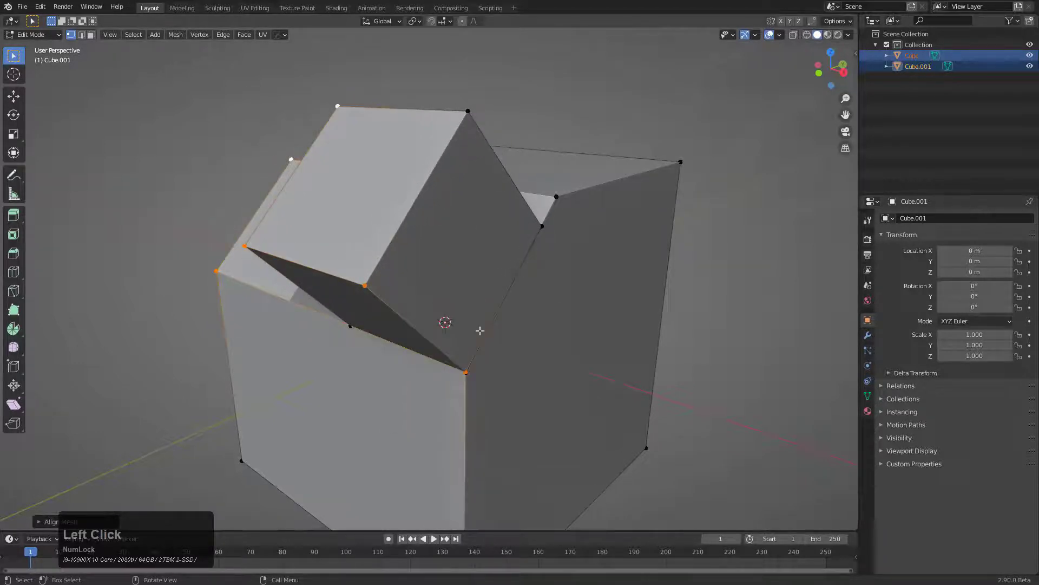
pyautogui.press('F9')
pyautogui.moveTo(477, 314); pyautogui.dragTo(566, 346, button='middle')
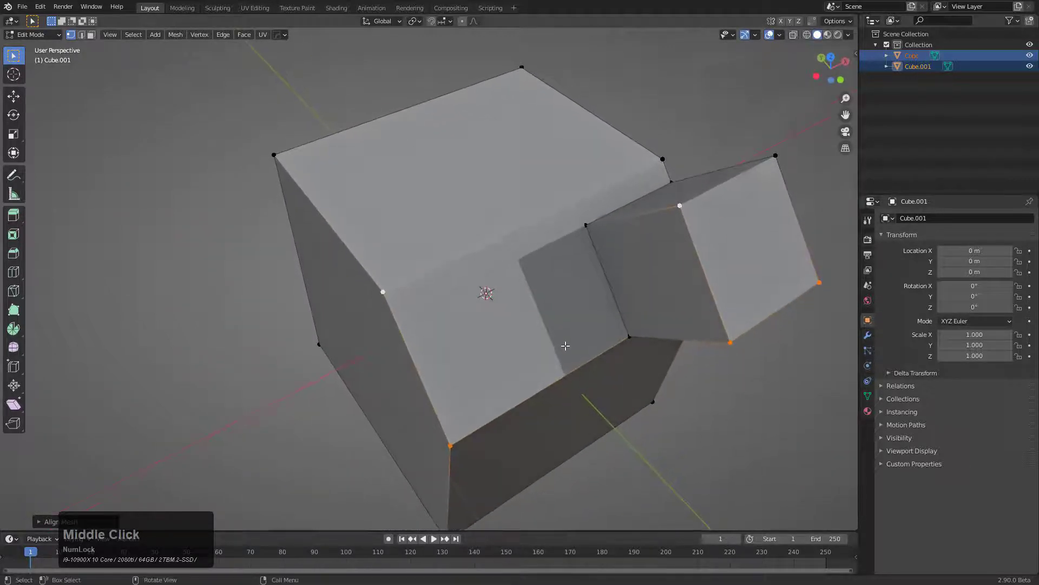
# Lengthen the small cube by moving its end face about -1.15 m along the global X axis
pyautogui.press('Tab')
pyautogui.press('Tab')
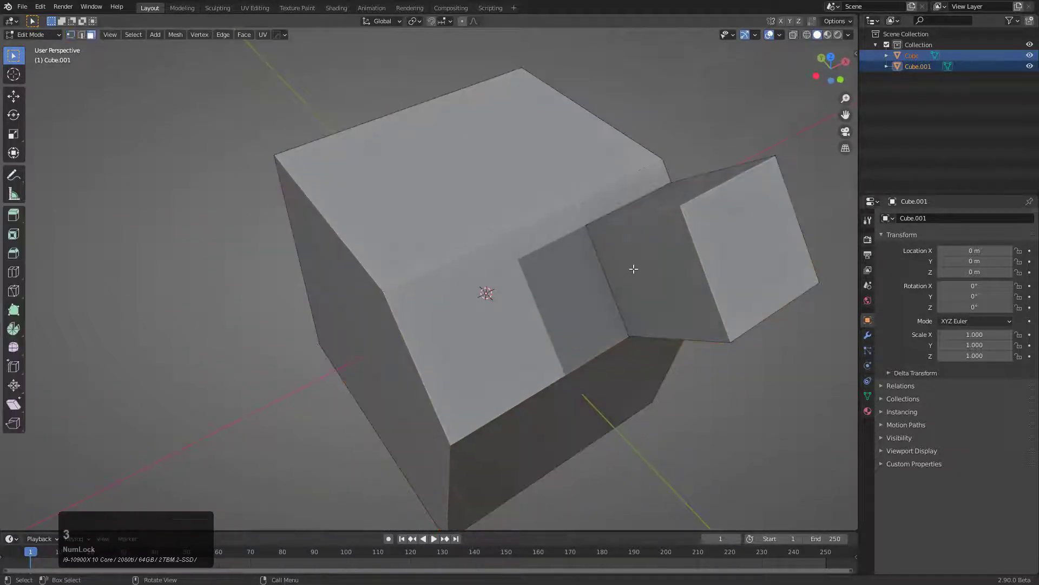
pyautogui.click(633, 268)
pyautogui.press('g')
pyautogui.press('x')
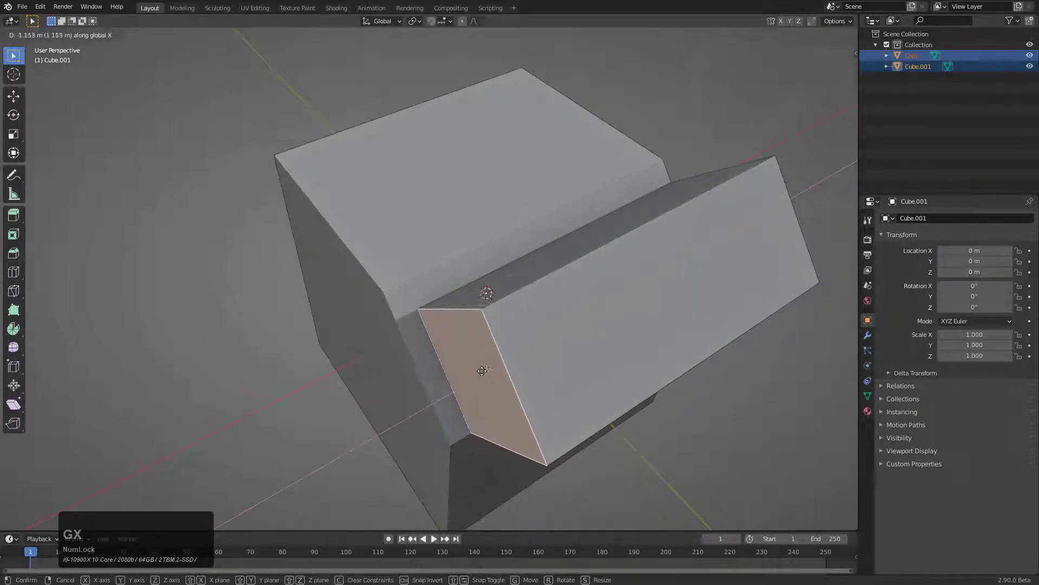
pyautogui.click(481, 371)
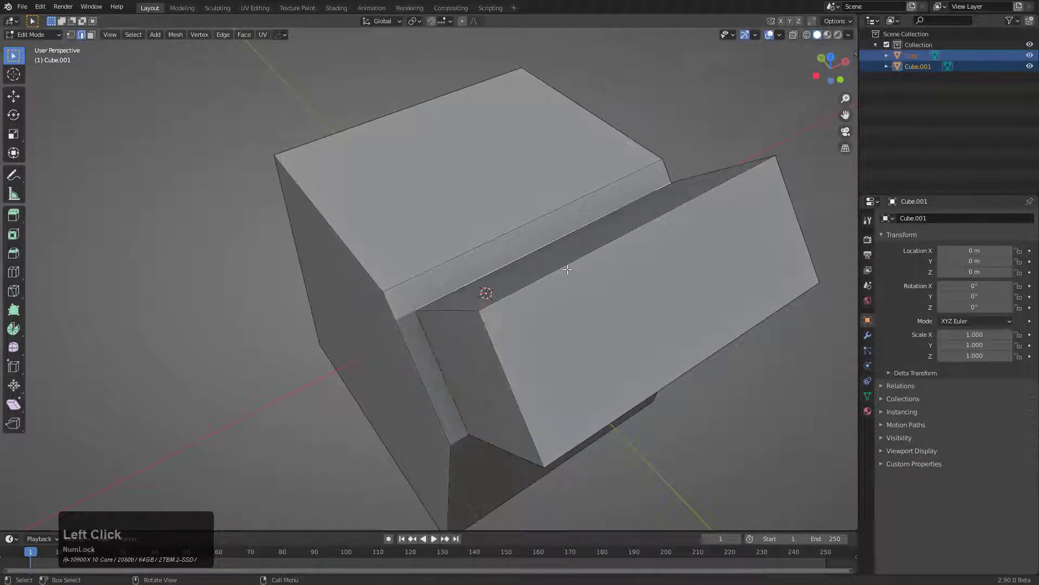
# Bevel the upper outer long edge of the stretched block and return to Object Mode with nothing selected
pyautogui.moveTo(567, 269); pyautogui.dragTo(643, 215, button='middle')
pyautogui.click(603, 185)
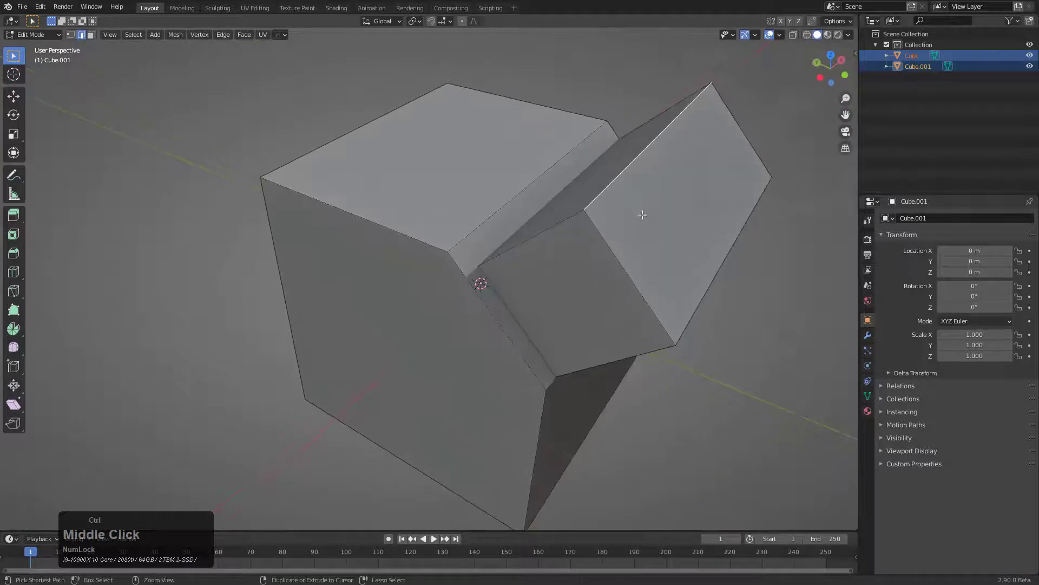
pyautogui.hotkey('ctrl', 'b')
pyautogui.click(666, 255)
pyautogui.moveTo(665, 254); pyautogui.dragTo(345, 215, button='middle')
pyautogui.press('Tab')
pyautogui.hotkey('alt', 'a')
pyautogui.scroll(-2, 180, 270)
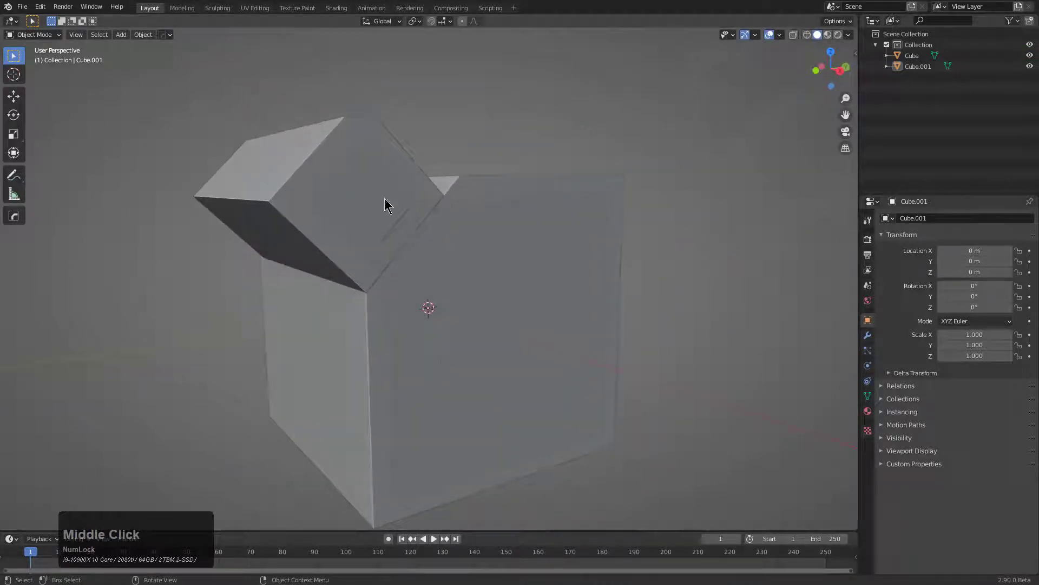
# Delete all linked geometry of the stretched block in Edit Mode
pyautogui.moveTo(381, 368); pyautogui.dragTo(229, 201, button='middle')
pyautogui.moveTo(245, 288); pyautogui.dragTo(306, 300, button='middle')
pyautogui.press('Tab')
pyautogui.hotkey('alt', 'a')
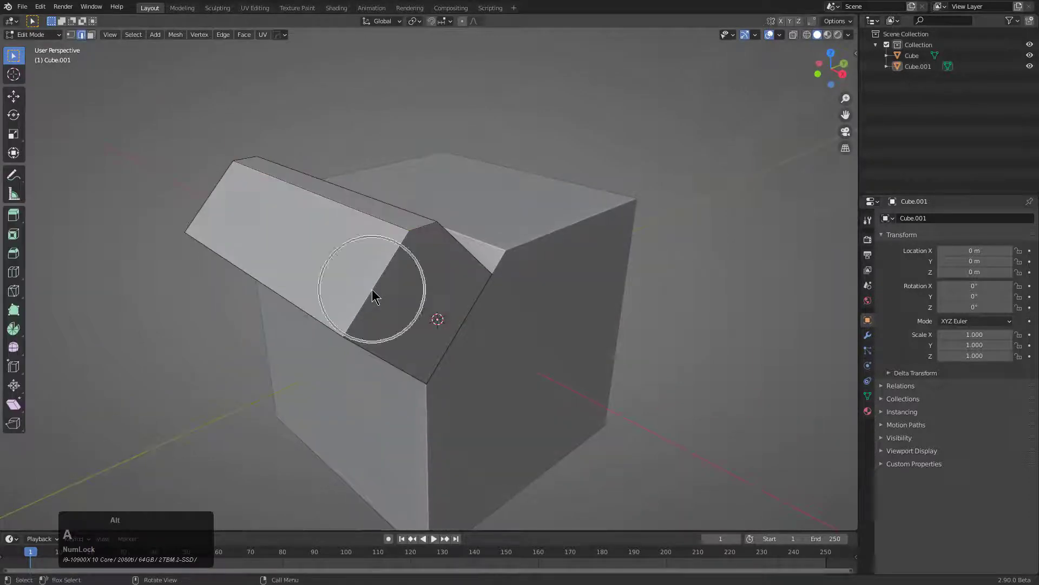
pyautogui.press('l')
pyautogui.press('x')
pyautogui.click(373, 291)
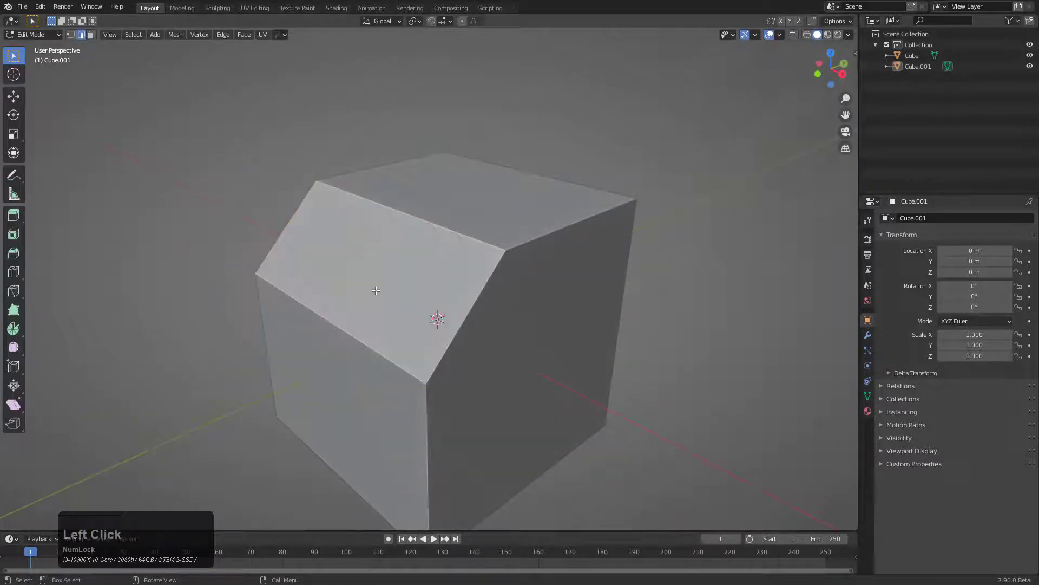
pyautogui.moveTo(374, 291); pyautogui.dragTo(472, 301, button='middle')
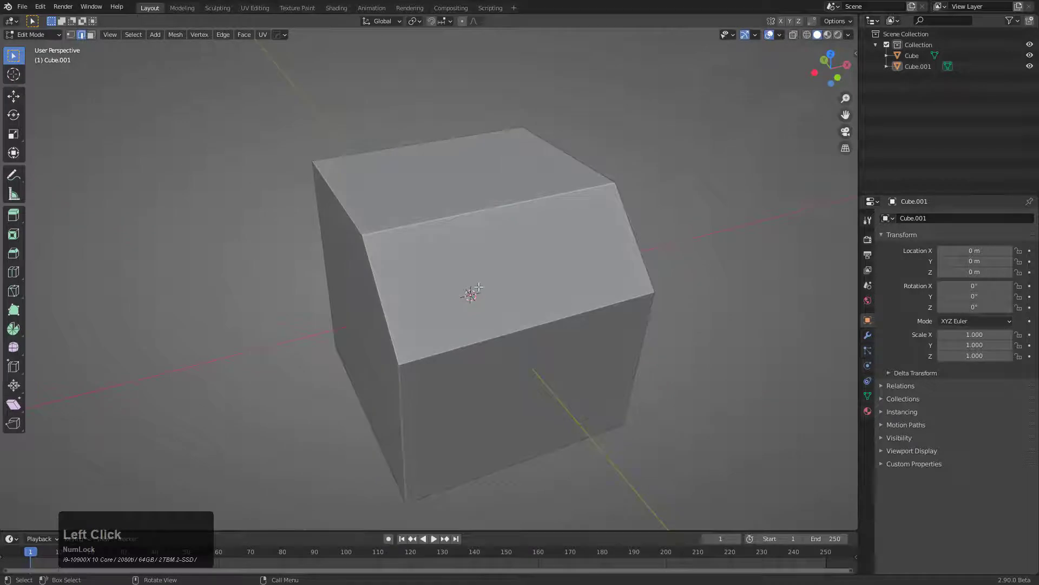
# Check the Align Vertices Tool entry among the ST3 mesh tools and delete the beveled cube object
pyautogui.press('Tab')
pyautogui.click(484, 277)
pyautogui.press('Tab')
pyautogui.press('q')
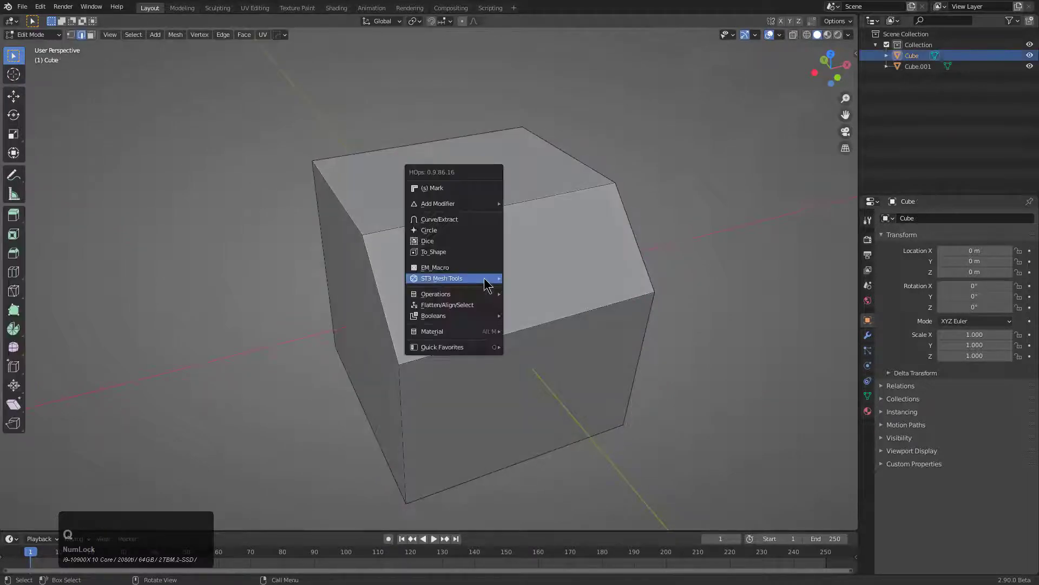
pyautogui.moveTo(485, 279)
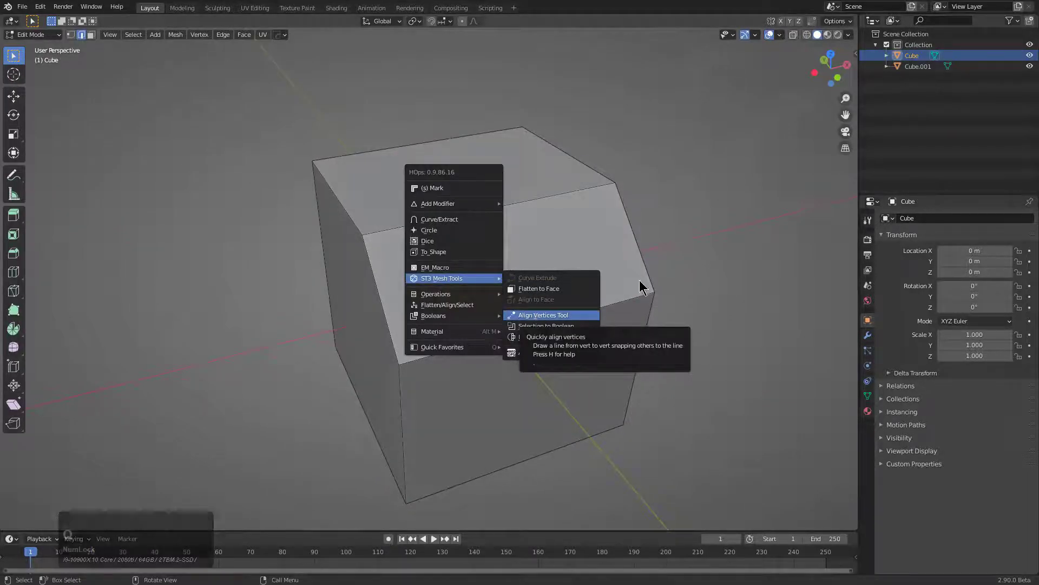
pyautogui.press('Tab')
pyautogui.press('x')
pyautogui.click(498, 231)
# Add a new mesh cube to the scene and enter Edit Mode on it
pyautogui.hotkey('shift', 'a')
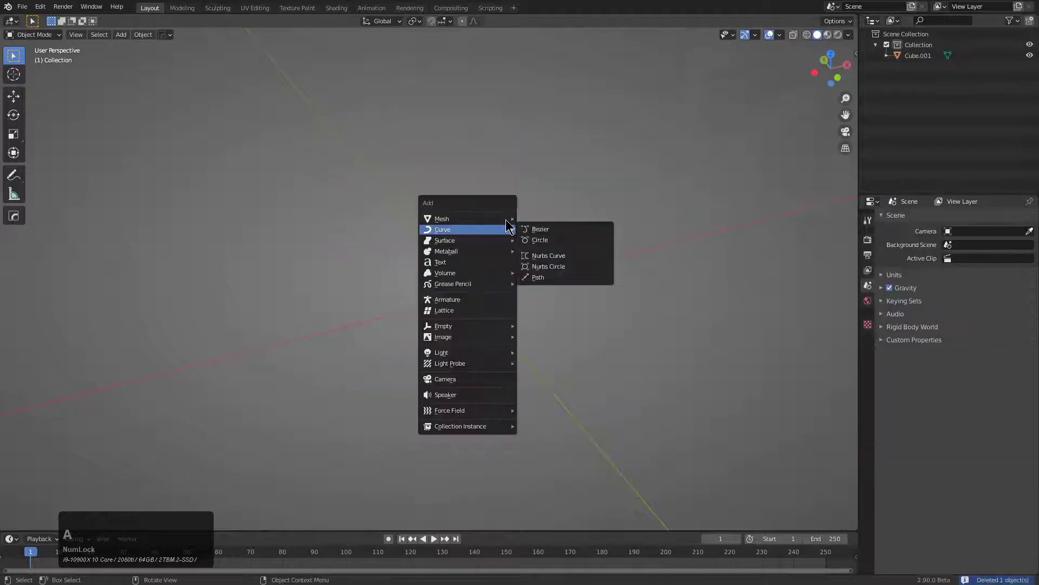
pyautogui.moveTo(471, 218)
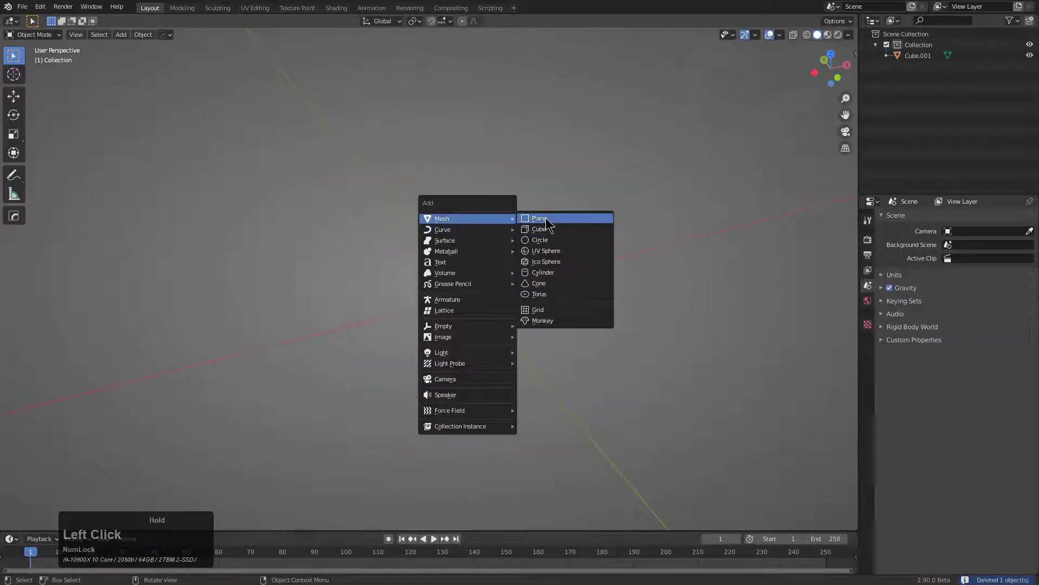
pyautogui.click(541, 229)
pyautogui.moveTo(541, 229); pyautogui.dragTo(489, 267, button='middle')
pyautogui.press('Tab')
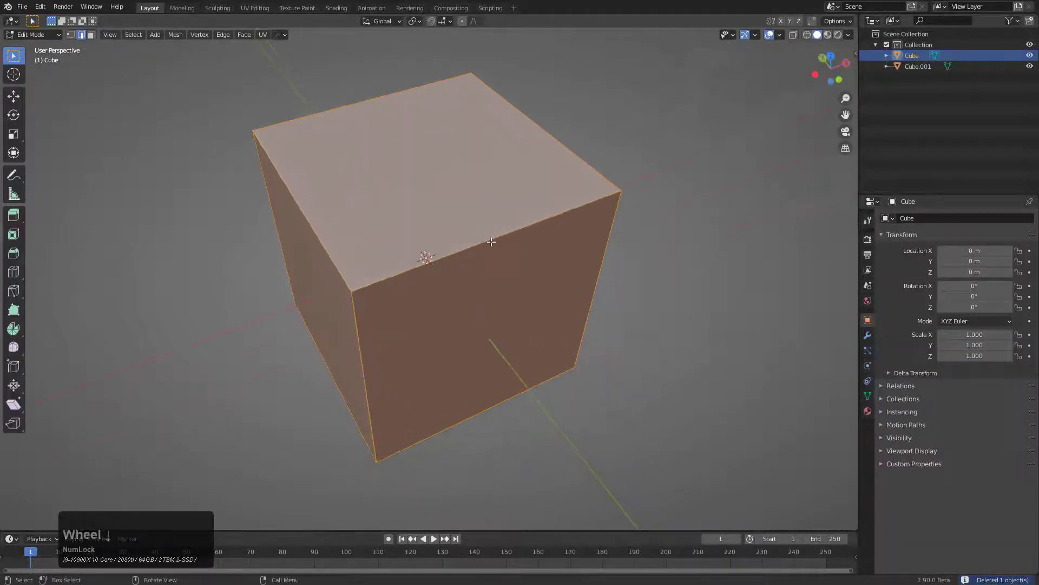
# Add 18 evenly spaced vertical loop cuts across the cube's front face and switch to vertex selection
pyautogui.hotkey('ctrl', 'r')
pyautogui.scroll(15, 492, 242)
pyautogui.scroll(5, 492, 241)
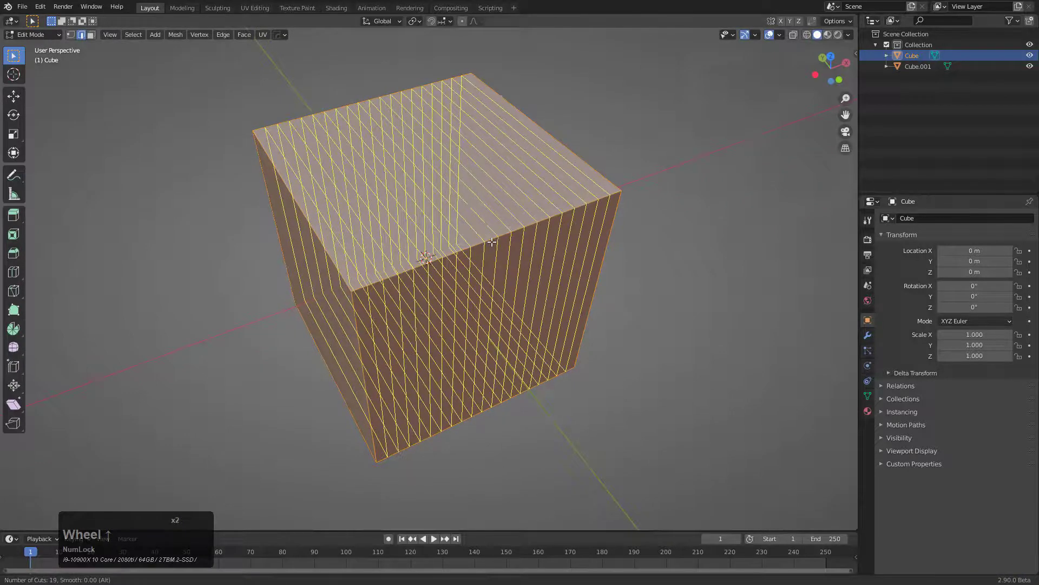
pyautogui.scroll(-9, 492, 242)
pyautogui.scroll(9, 492, 242)
pyautogui.scroll(-2, 492, 241)
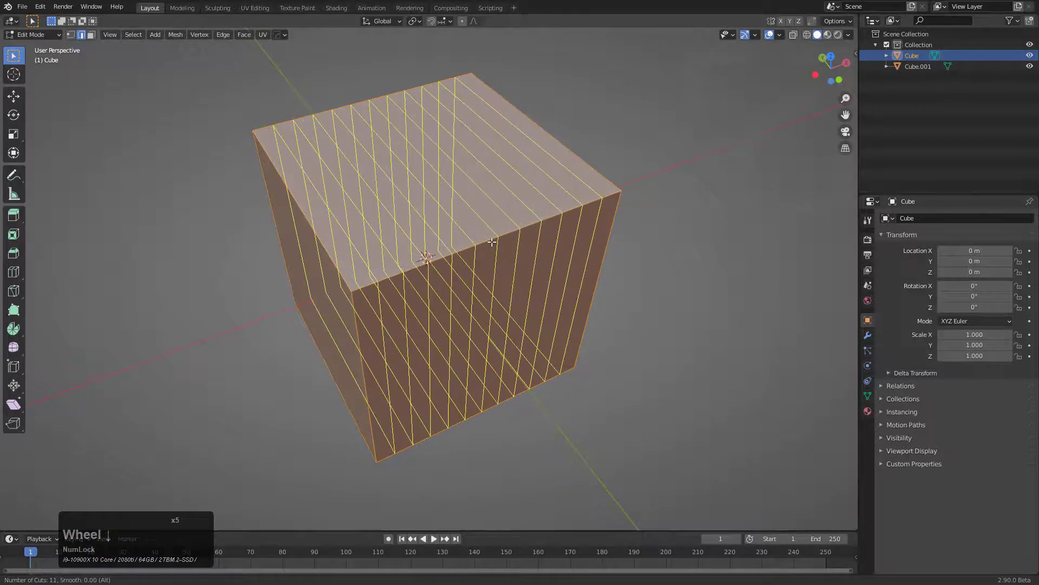
pyautogui.click(494, 241)
pyautogui.rightClick(494, 240)
pyautogui.press('1')
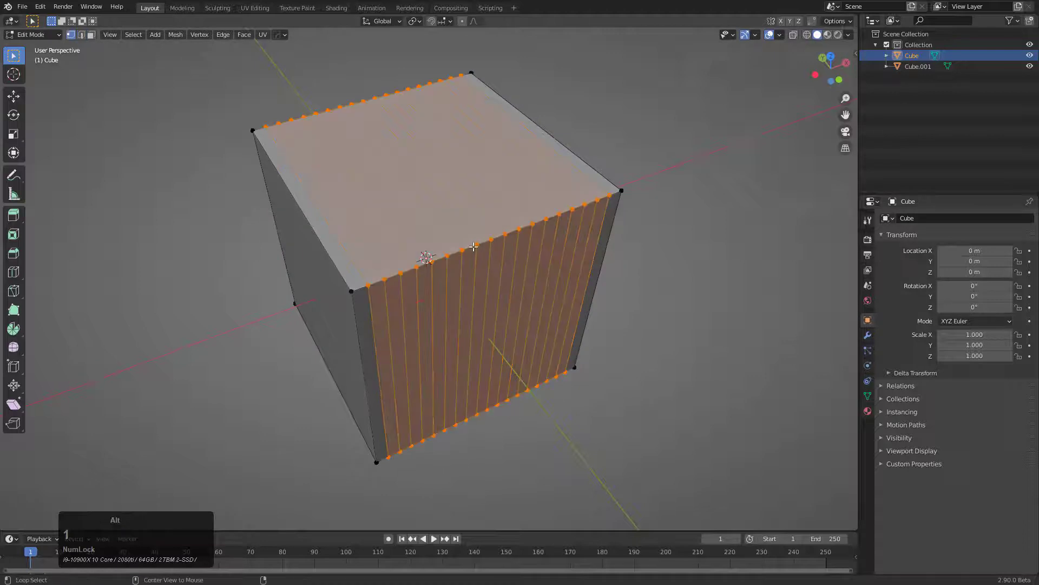
# Select the cube's upper front edge vertices and pull their middle outward into a curve with the Align Vertices Tool's Grab mode
pyautogui.keyDown('alt'); pyautogui.click(476, 244); pyautogui.keyUp('alt')
pyautogui.moveTo(476, 244); pyautogui.dragTo(415, 404, button='middle')
pyautogui.keyDown('shift'); pyautogui.moveTo(452, 368); pyautogui.dragTo(452, 323, button='middle'); pyautogui.keyUp('shift')
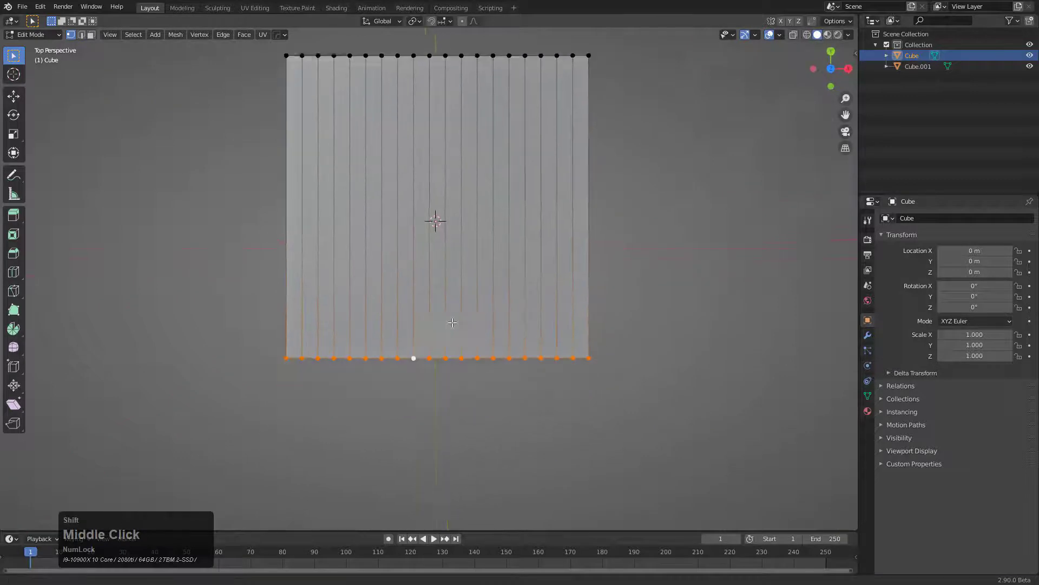
pyautogui.scroll(-2, 467, 305)
pyautogui.press('q')
pyautogui.moveTo(414, 314)
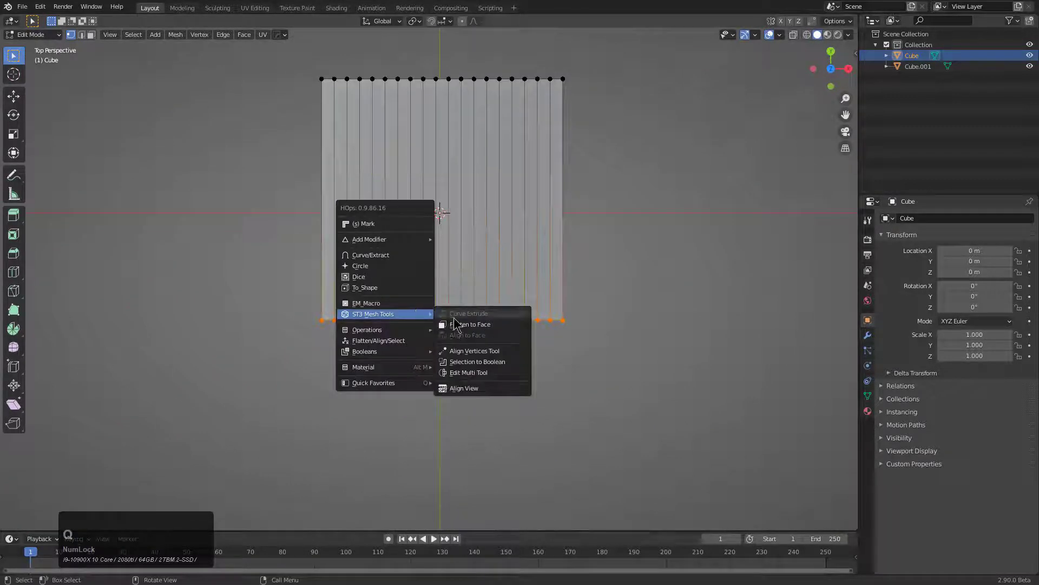
pyautogui.click(474, 361)
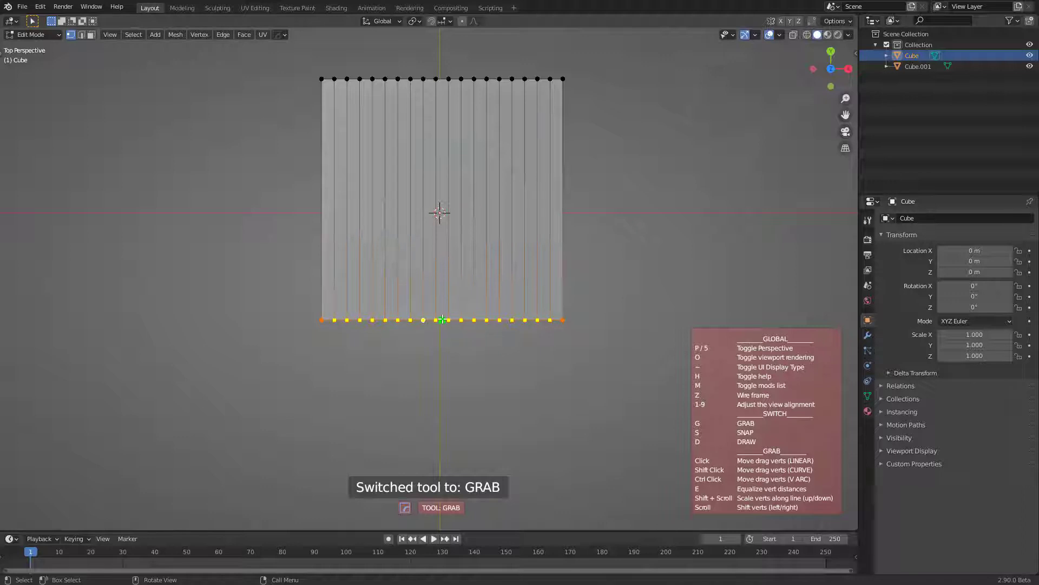
pyautogui.keyDown('shift'); pyautogui.moveTo(442, 319); pyautogui.dragTo(443, 519); pyautogui.keyUp('shift')
# Select the lower edge vertices of the same side and pull their middle inward into a V shape with the Align Vertices Tool
pyautogui.moveTo(486, 314); pyautogui.dragTo(490, 200, button='middle')
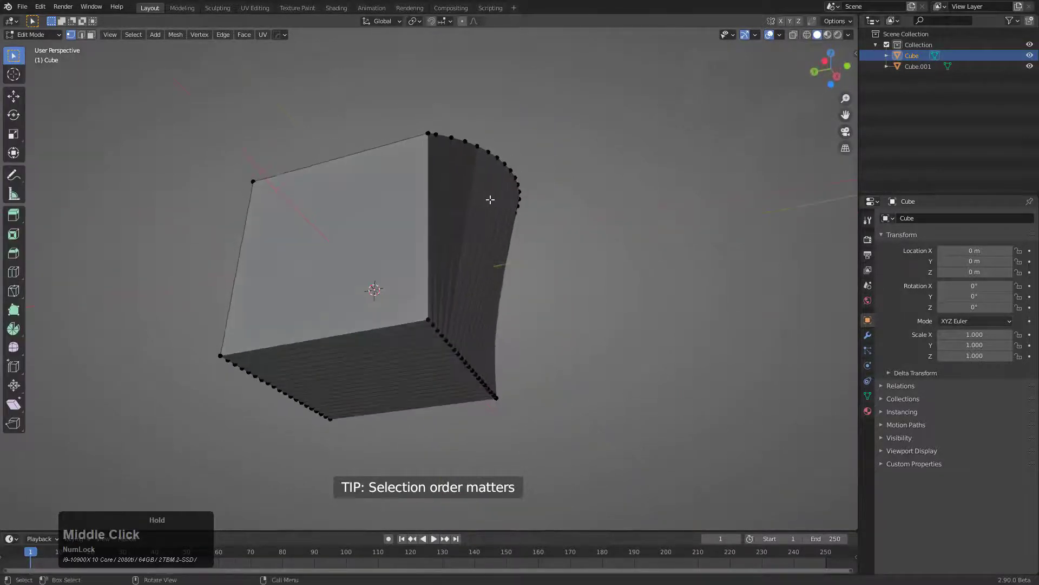
pyautogui.moveTo(540, 261); pyautogui.dragTo(485, 260, button='middle')
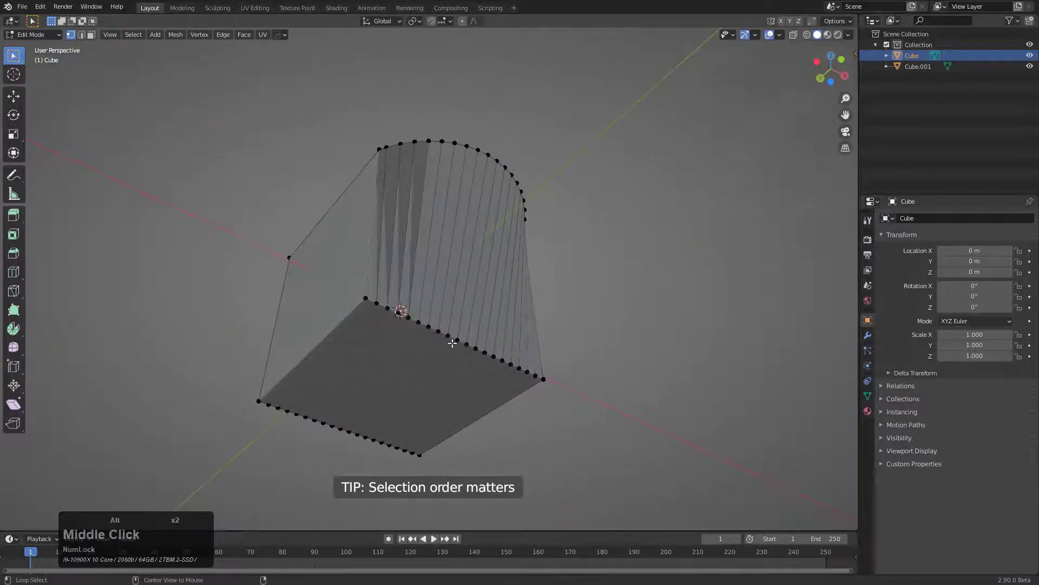
pyautogui.keyDown('alt'); pyautogui.click(451, 338); pyautogui.keyUp('alt')
pyautogui.moveTo(502, 324); pyautogui.dragTo(492, 298, button='middle')
pyautogui.press('q')
pyautogui.moveTo(493, 301)
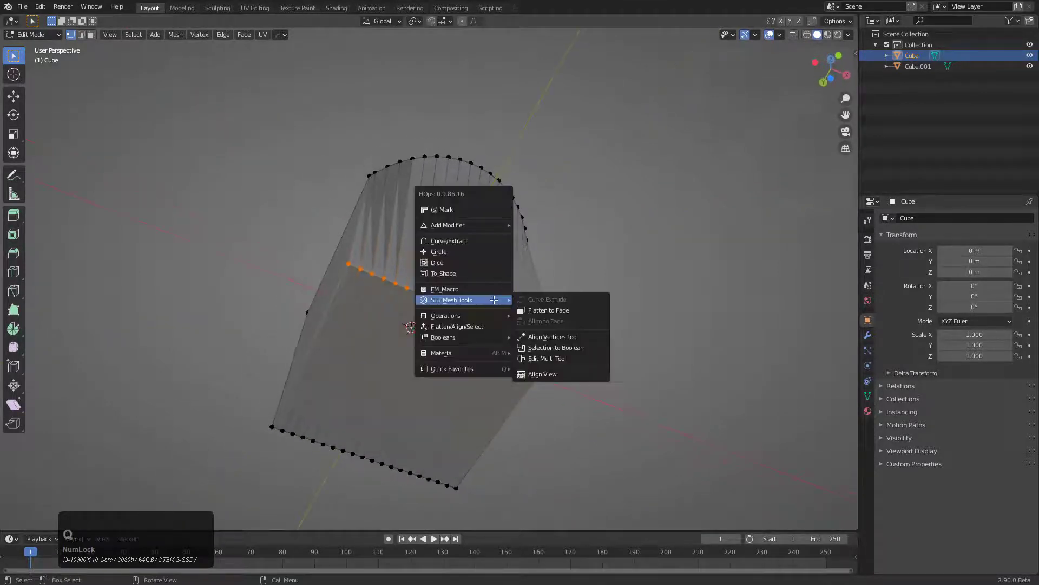
pyautogui.click(561, 341)
pyautogui.moveTo(561, 341); pyautogui.dragTo(530, 297, button='middle')
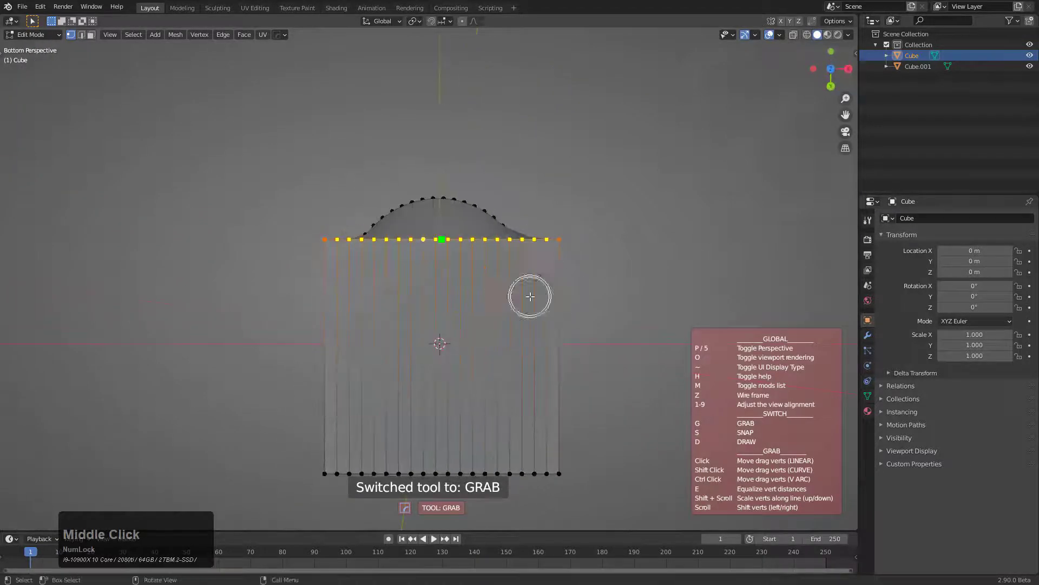
pyautogui.moveTo(441, 243); pyautogui.dragTo(444, 461)
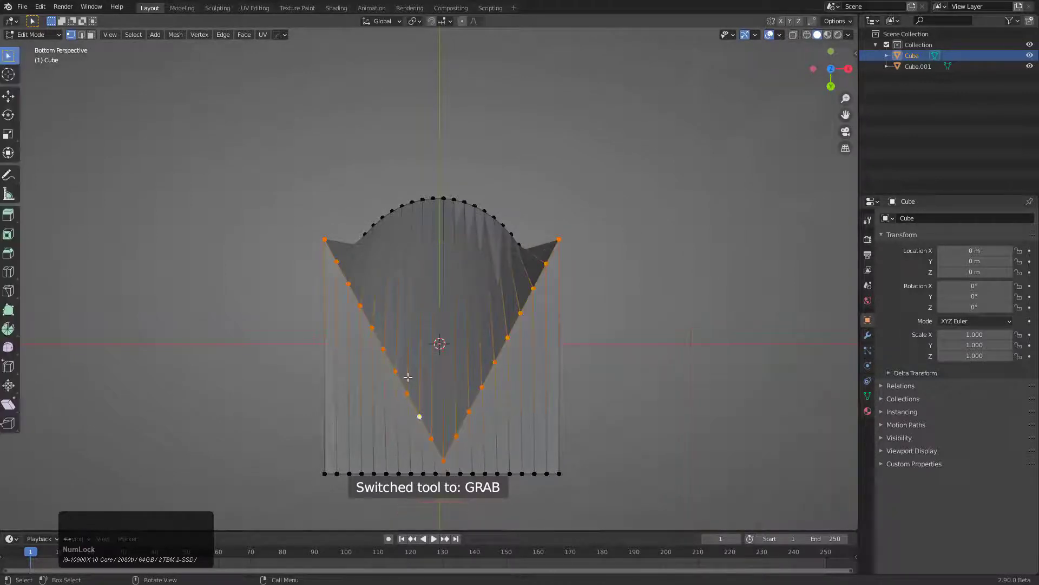
pyautogui.moveTo(390, 249); pyautogui.dragTo(387, 302, button='middle')
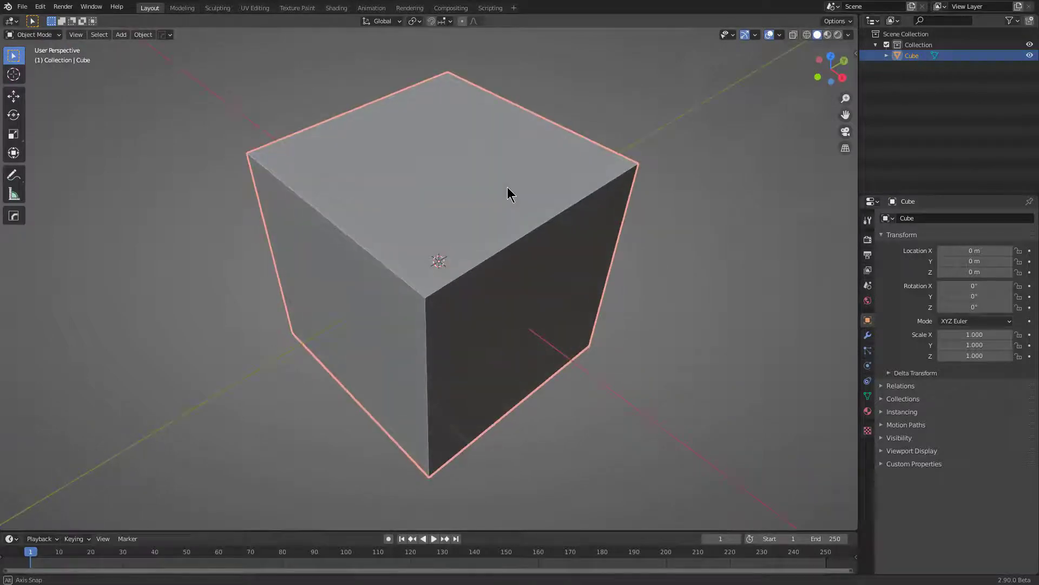
# Enter Edit Mode on the fresh cube and check the entries among the ST3 mesh tools
pyautogui.press('Tab')
pyautogui.press('q')
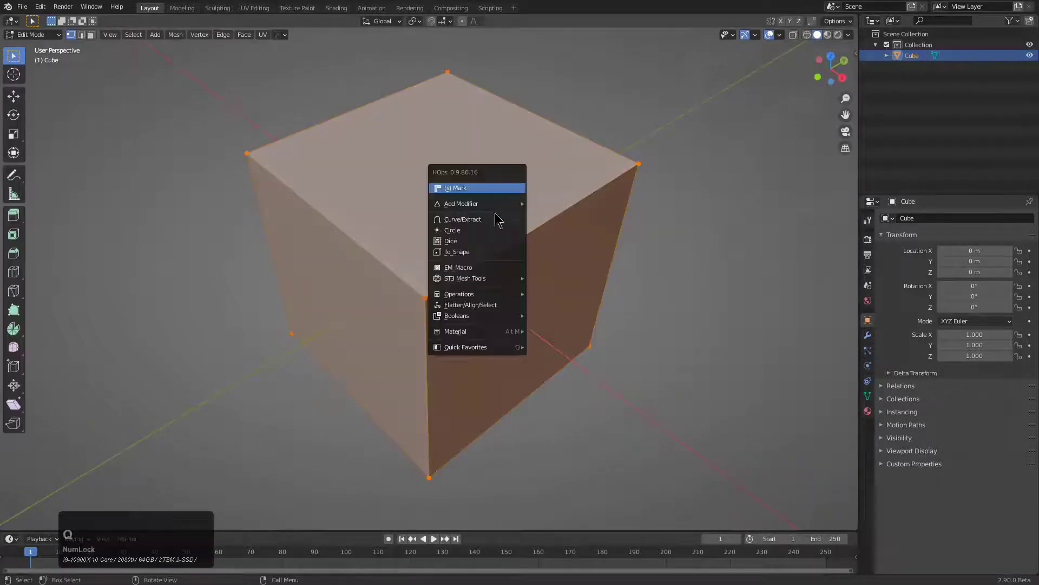
pyautogui.moveTo(477, 278)
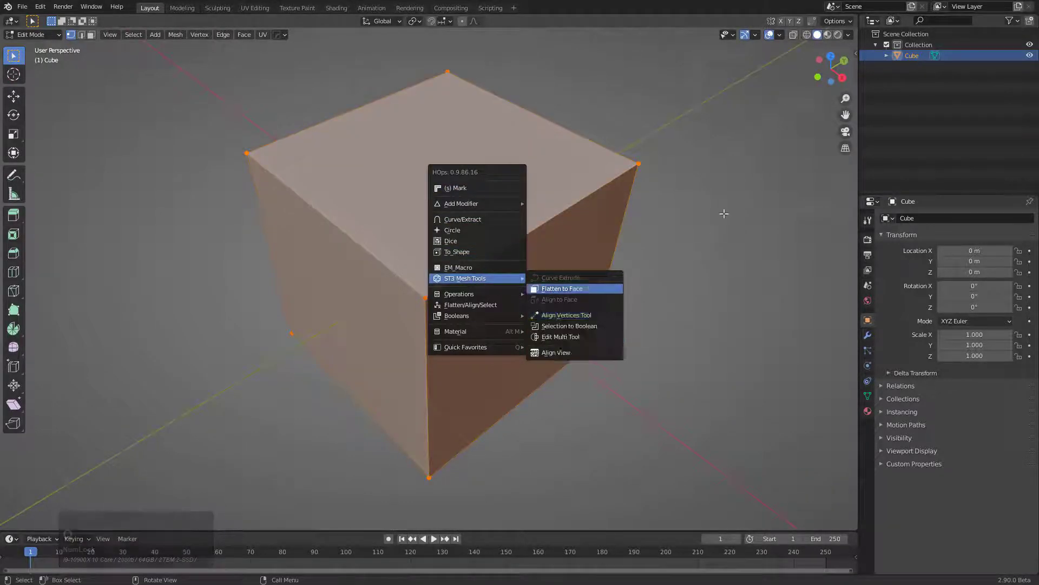
pyautogui.hotkey('ctrl', 'r')
pyautogui.scroll(10, 520, 245)
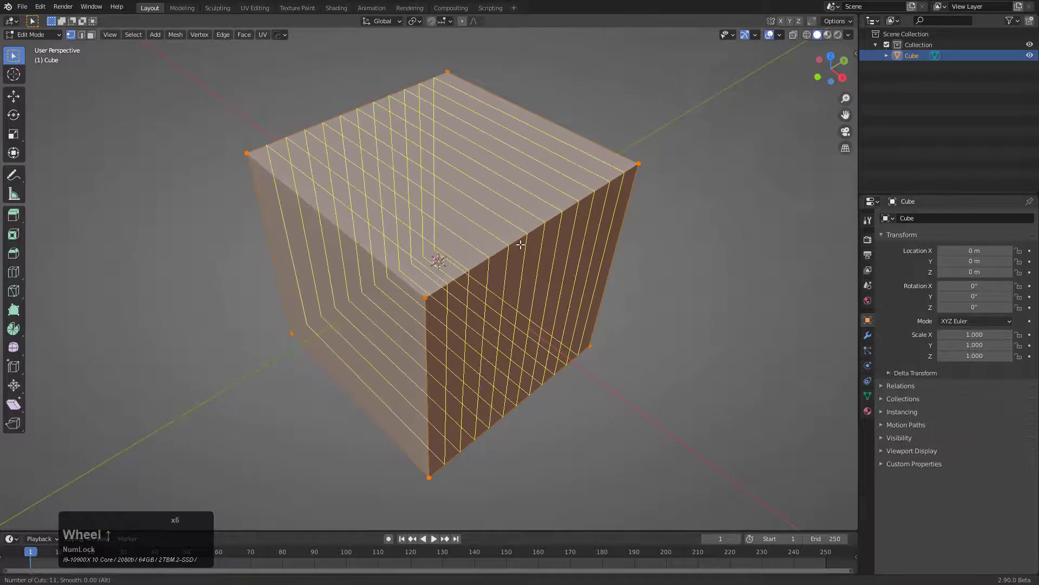
pyautogui.scroll(4, 520, 245)
pyautogui.click(520, 245)
pyautogui.rightClick(520, 244)
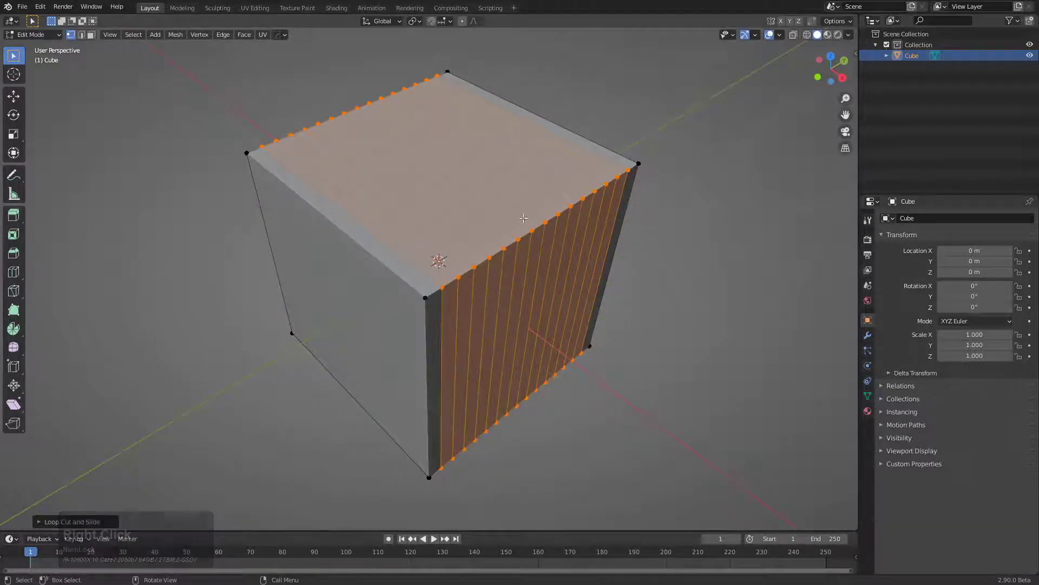
pyautogui.press('a')
# Add 15 evenly spaced vertical loop cuts across the cube's front side face without sliding them
pyautogui.hotkey('ctrl', 'r')
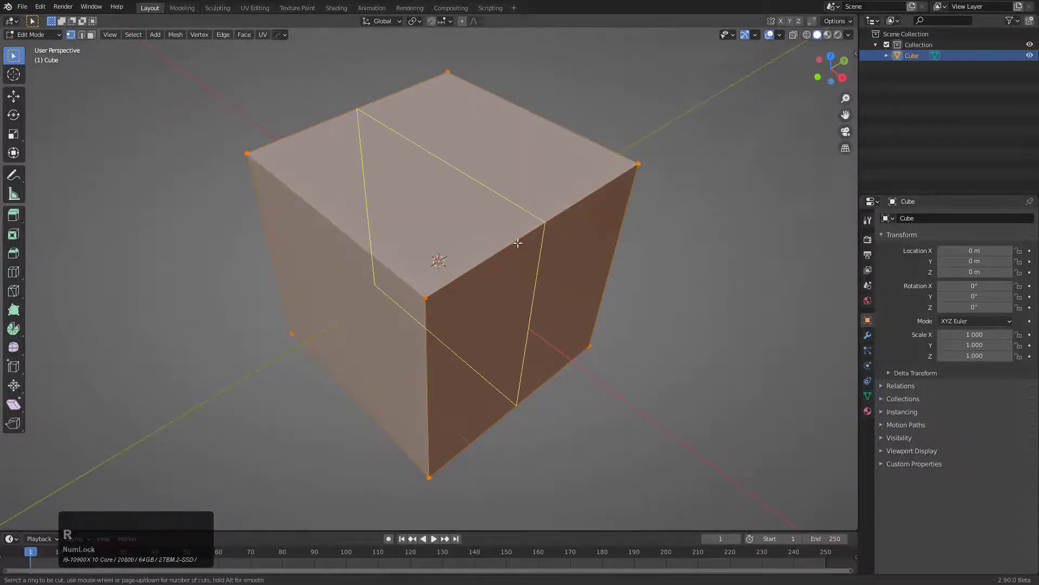
pyautogui.scroll(11, 518, 244)
pyautogui.scroll(3, 518, 244)
pyautogui.click(518, 244)
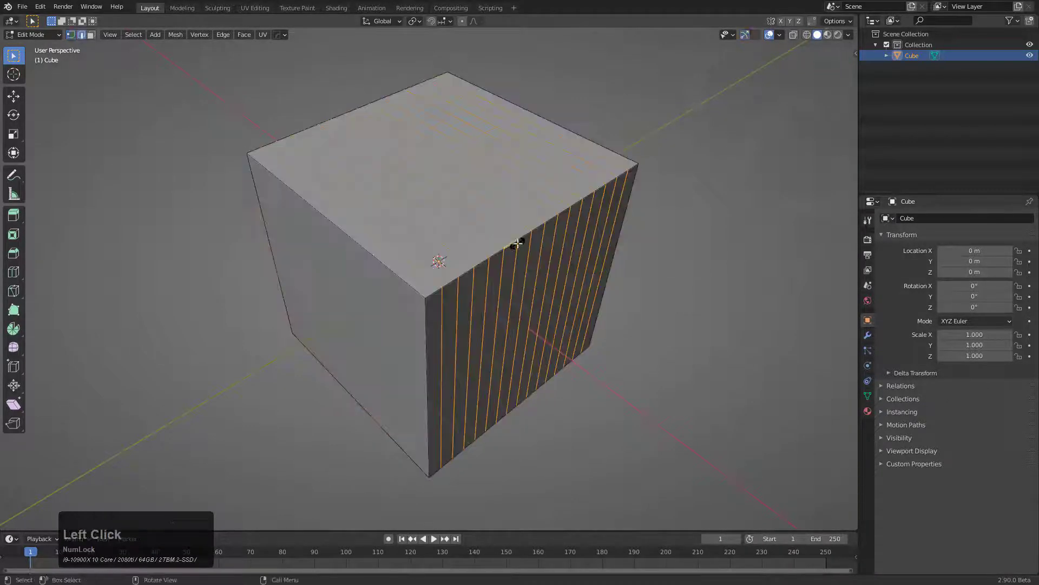
pyautogui.rightClick(591, 193)
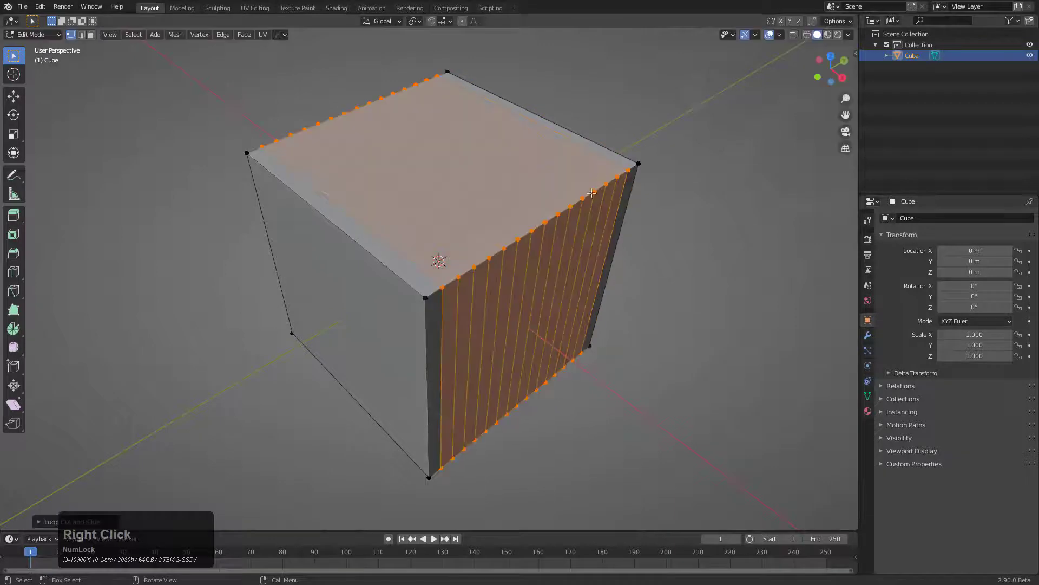
# Select scattered vertices along the cube's upper front edge and move them inward along the X axis to make the edge jagged
pyautogui.click(460, 278)
pyautogui.click(460, 278)
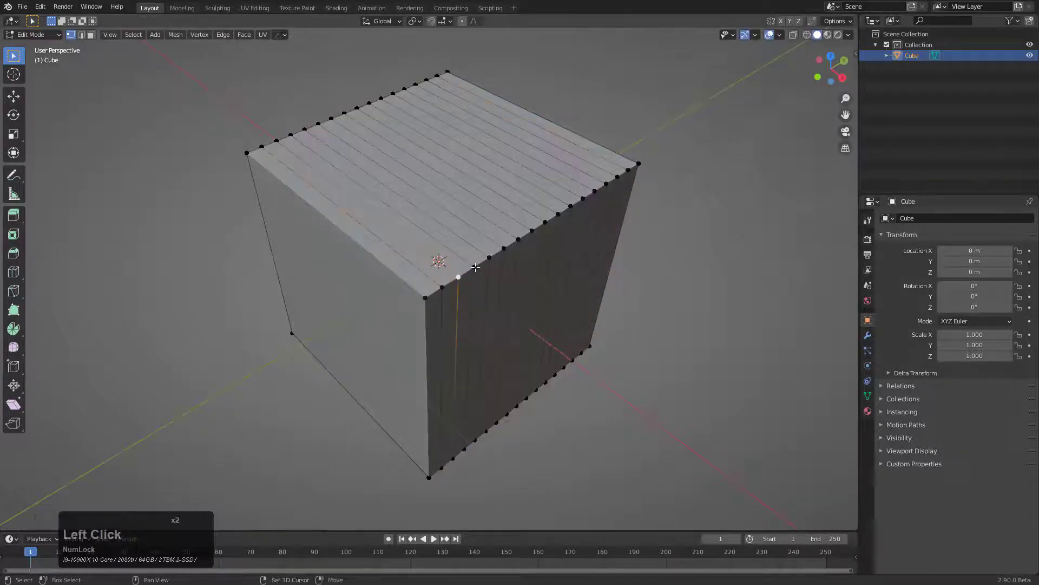
pyautogui.keyDown('shift'); pyautogui.click(504, 249); pyautogui.keyUp('shift')
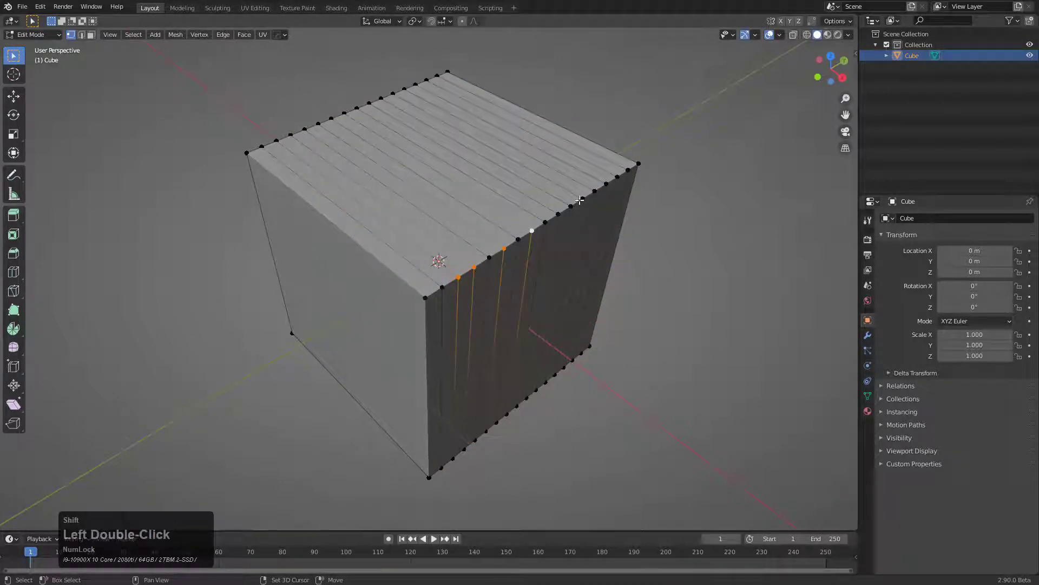
pyautogui.keyDown('shift'); pyautogui.click(580, 199); pyautogui.keyUp('shift')
pyautogui.keyDown('shift'); pyautogui.click(617, 172); pyautogui.keyUp('shift')
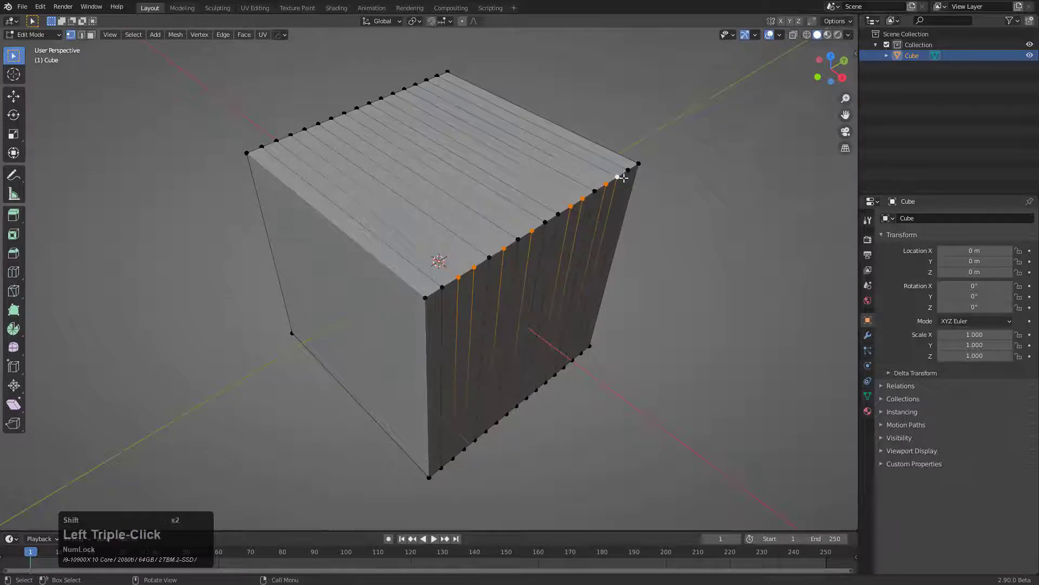
pyautogui.press('g')
pyautogui.press('y')
pyautogui.press('x')
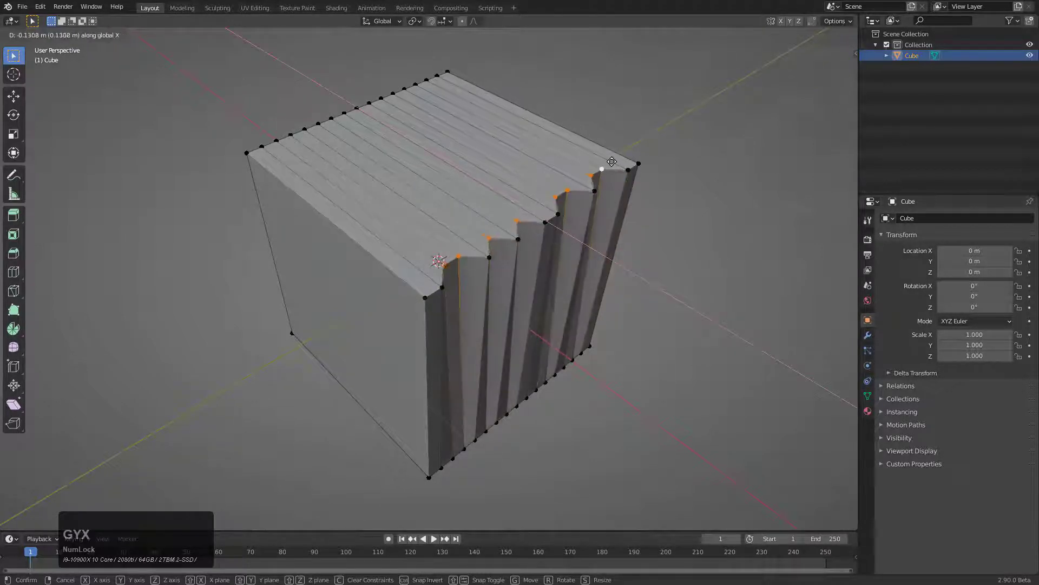
pyautogui.click(645, 194)
# Start the Align Vertices Tool and define an alignment line in Draw mode between the two end corners of the jagged edge
pyautogui.moveTo(644, 194); pyautogui.dragTo(427, 260, button='middle')
pyautogui.scroll(2, 426, 260)
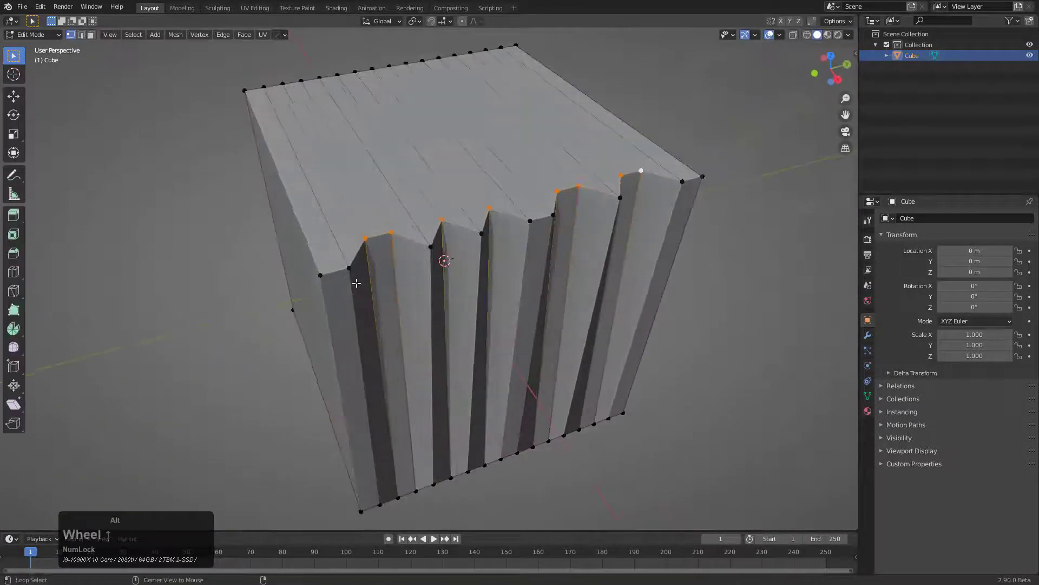
pyautogui.press('a')
pyautogui.press('a')
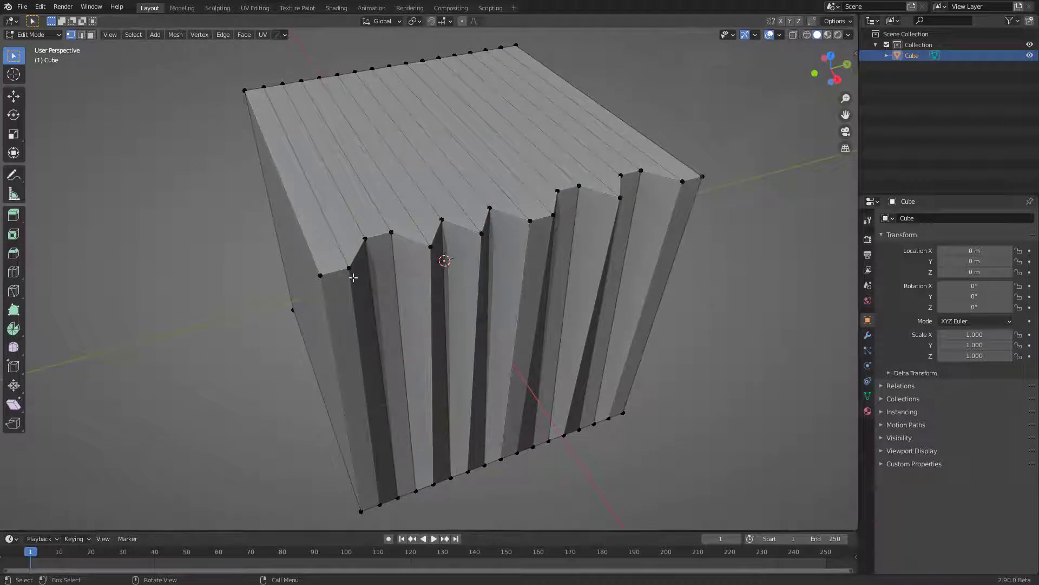
pyautogui.click(320, 275)
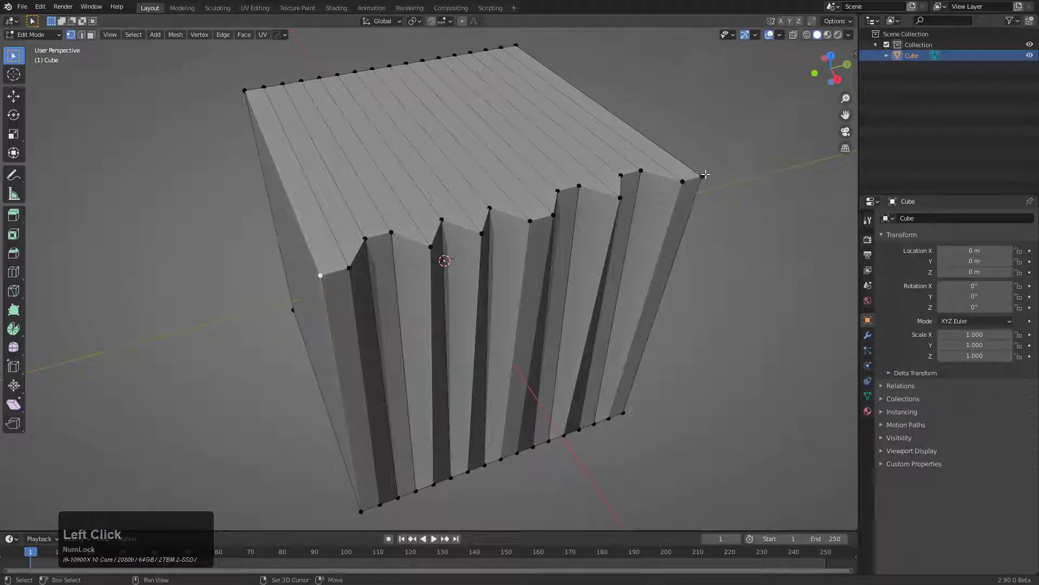
pyautogui.press('q')
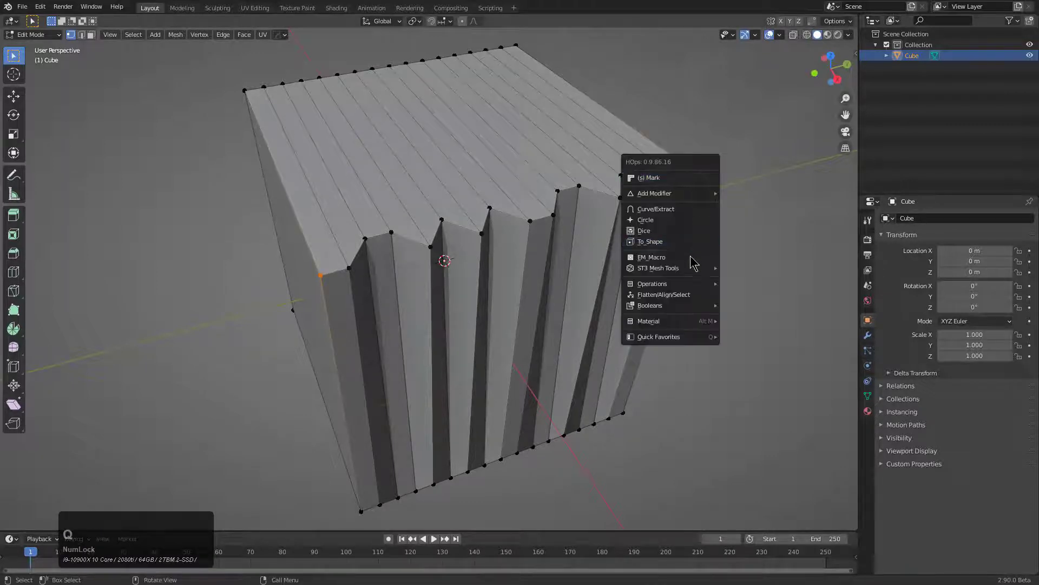
pyautogui.moveTo(700, 269)
pyautogui.click(764, 304)
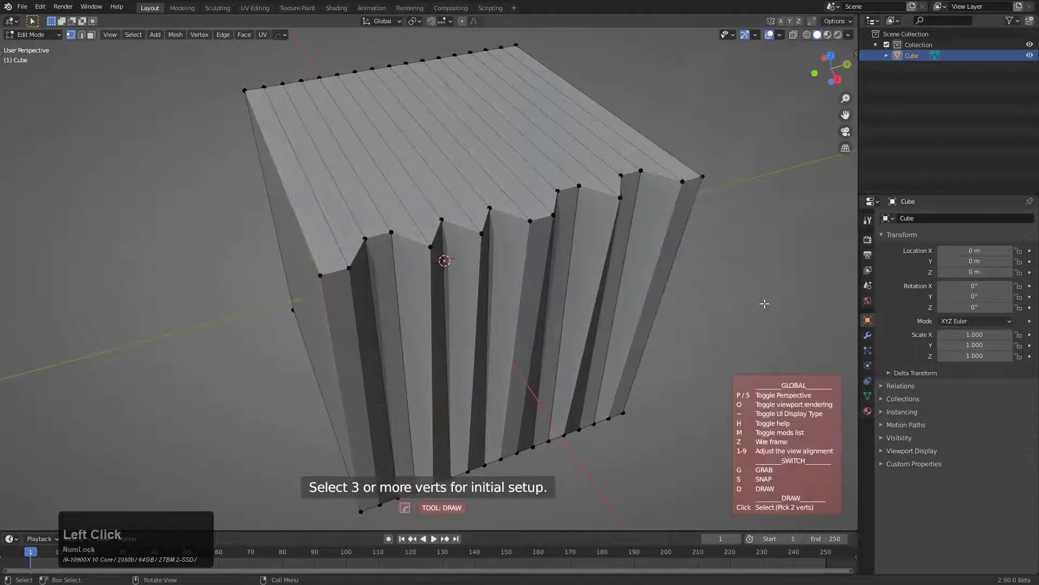
pyautogui.doubleClick(703, 176)
pyautogui.click(320, 276)
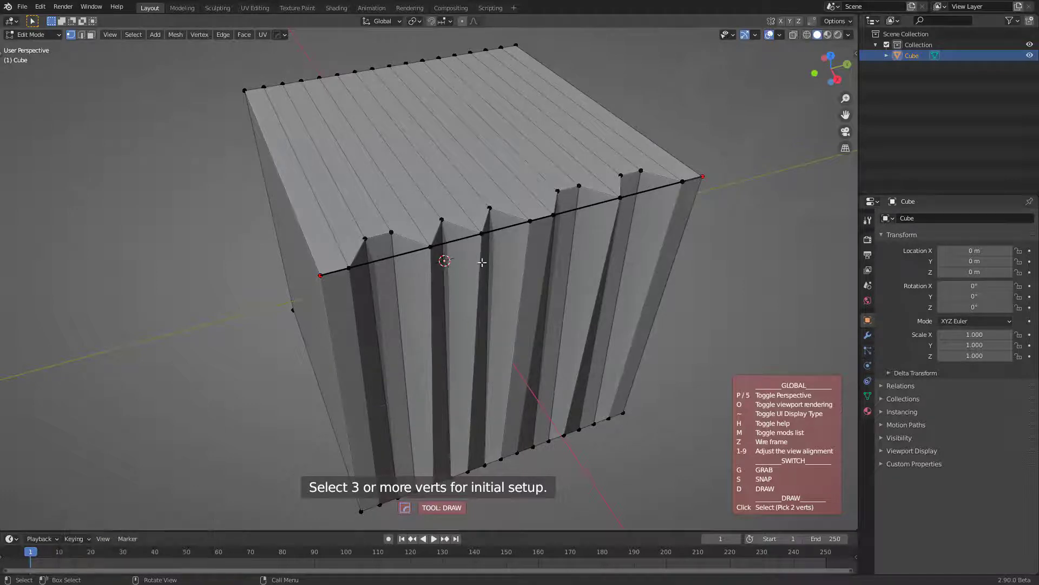
# Switch the Align Vertices Tool to Snap mode and snap all vertices of the jagged edge onto the line
pyautogui.press('s')
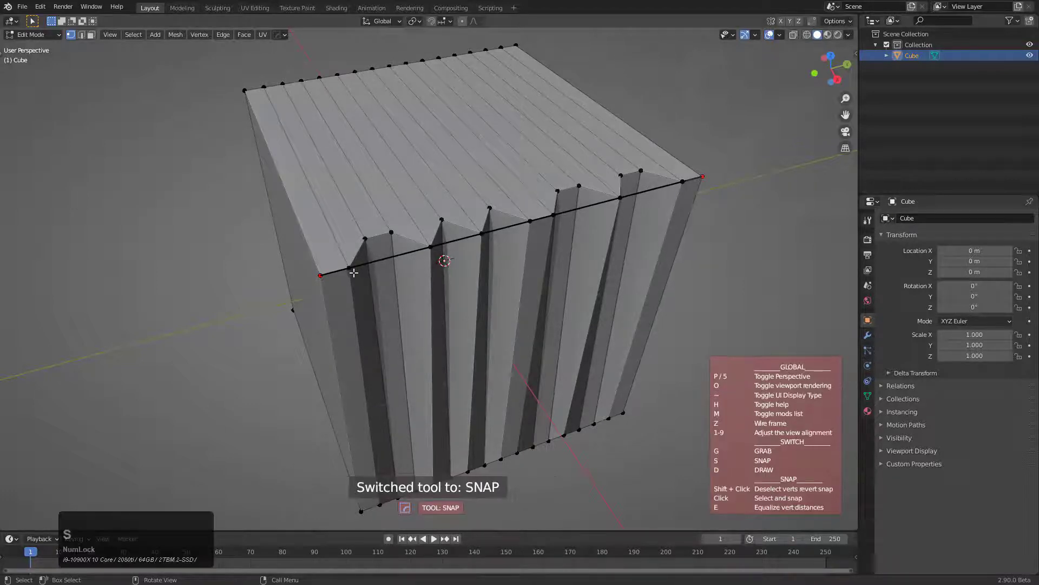
pyautogui.moveTo(362, 257)
pyautogui.mouseDown()
pyautogui.moveTo(375, 228)
pyautogui.moveTo(424, 241)
pyautogui.moveTo(446, 217)
pyautogui.moveTo(533, 216)
pyautogui.moveTo(643, 175)
pyautogui.mouseUp()
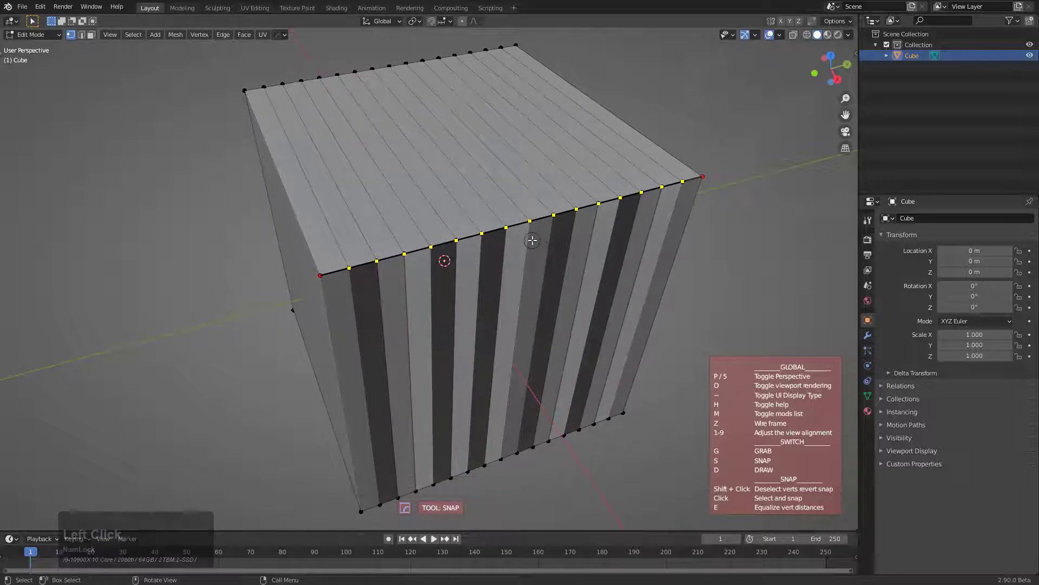
pyautogui.keyDown('shift'); pyautogui.scroll(2, 523, 240); pyautogui.keyUp('shift')
pyautogui.keyDown('ctrl'); pyautogui.scroll(-2, 523, 238); pyautogui.keyUp('ctrl')
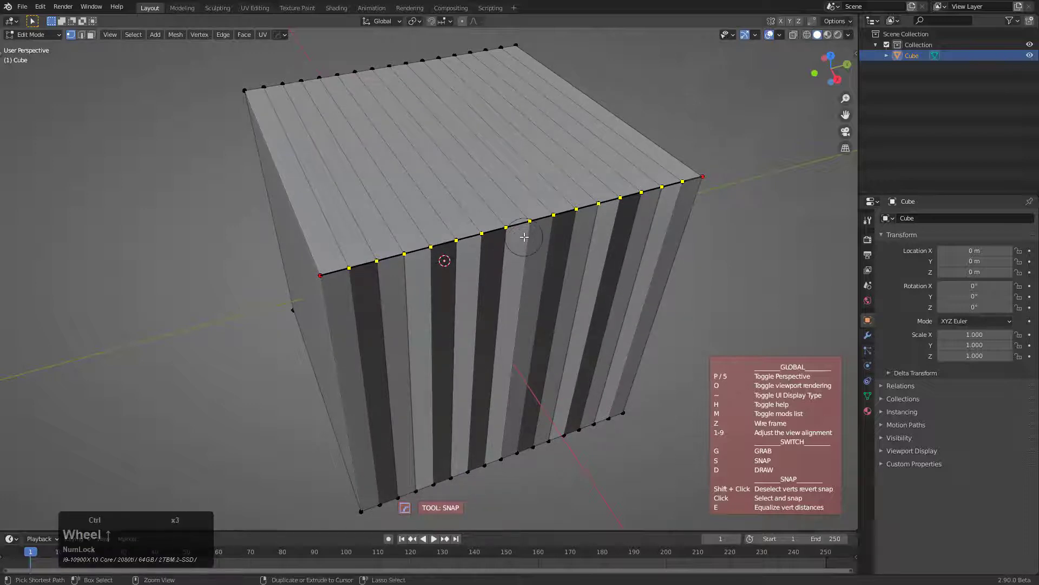
pyautogui.moveTo(522, 234); pyautogui.dragTo(518, 233, button='middle')
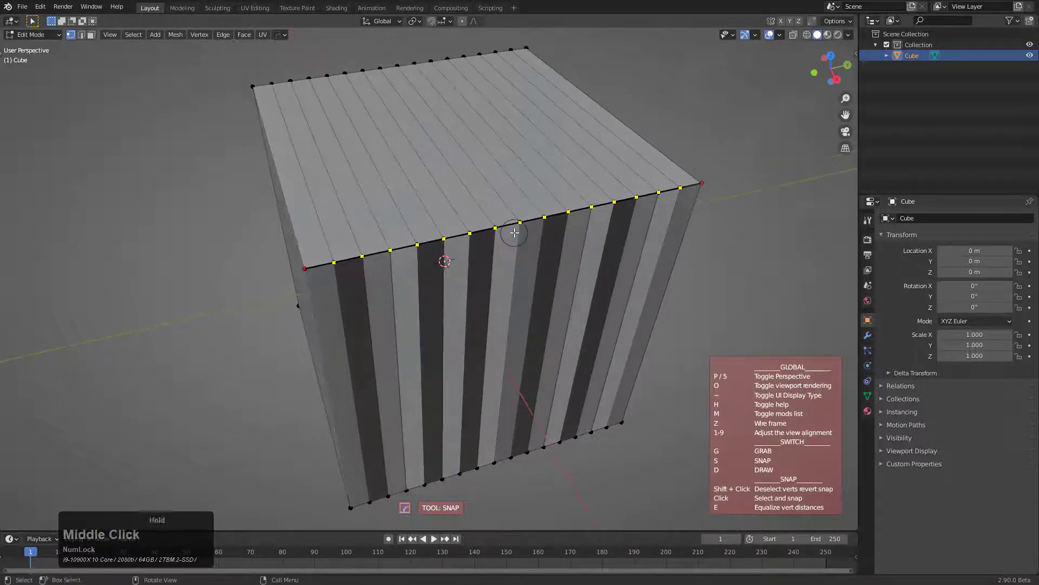
# Switch the Align Vertices Tool to Grab mode and scale the upper front edge's vertices outward along the line
pyautogui.press('g')
pyautogui.scroll(3, 530, 229)
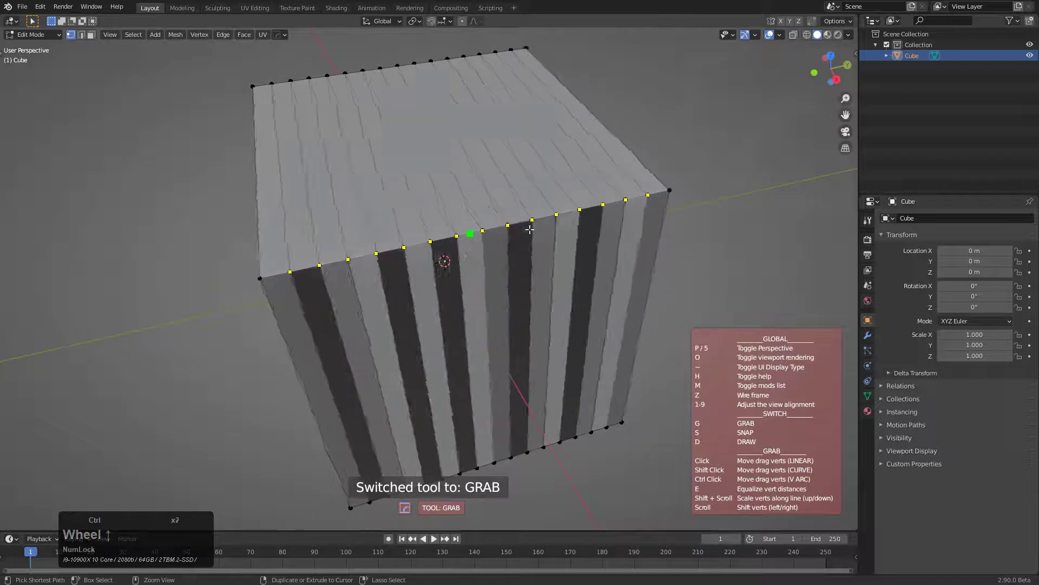
pyautogui.keyDown('ctrl'); pyautogui.scroll(3, 529, 229); pyautogui.keyUp('ctrl')
pyautogui.keyDown('shift'); pyautogui.scroll(8, 529, 229); pyautogui.keyUp('shift')
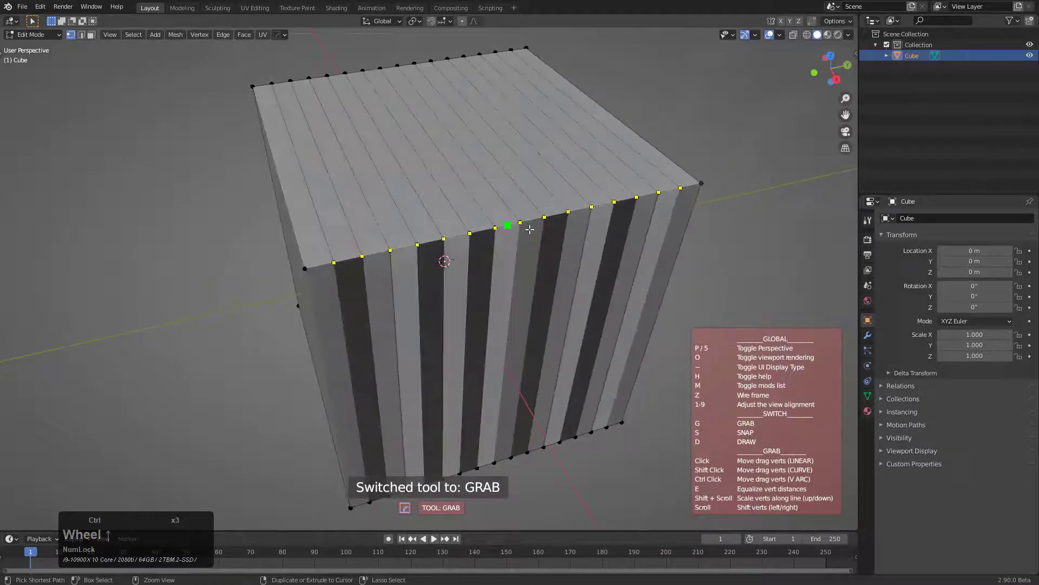
pyautogui.keyDown('shift'); pyautogui.scroll(6, 530, 230); pyautogui.keyUp('shift')
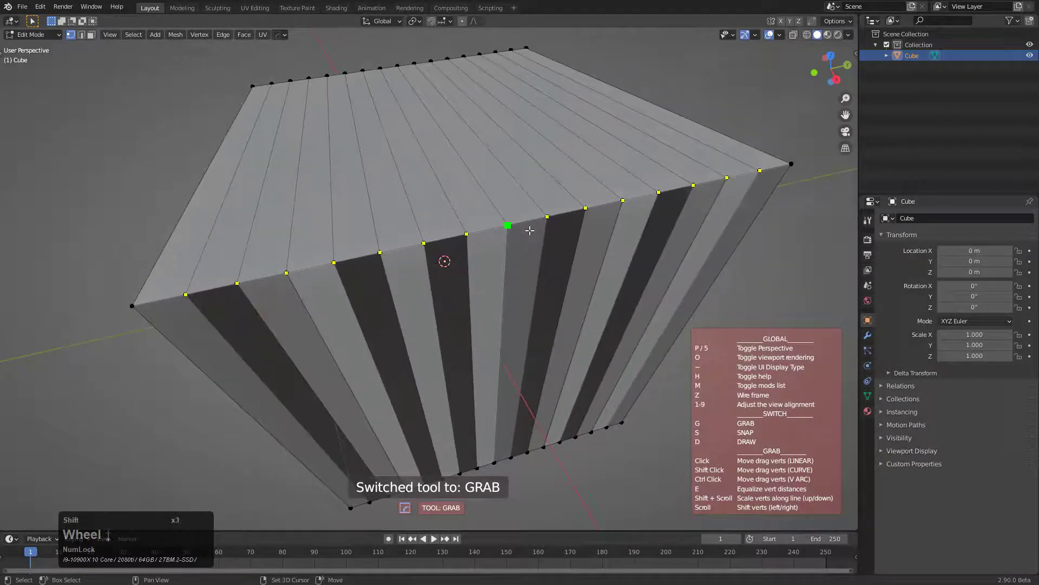
pyautogui.scroll(-2, 490, 238)
pyautogui.scroll(2, 481, 242)
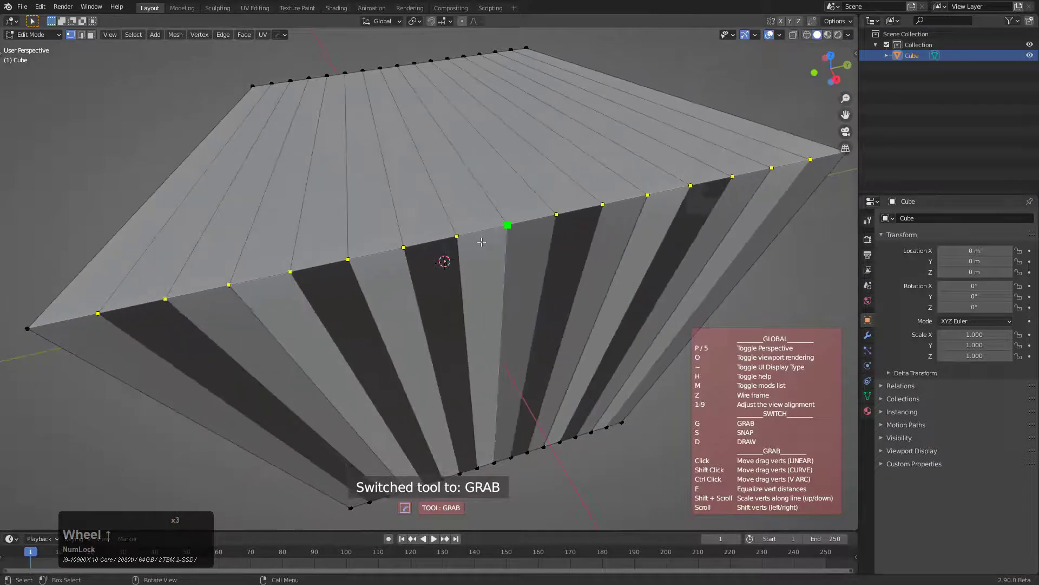
# Pull the middle of the widened upper front edge outward as a curve in Grab mode
pyautogui.moveTo(483, 243); pyautogui.dragTo(546, 253, button='middle')
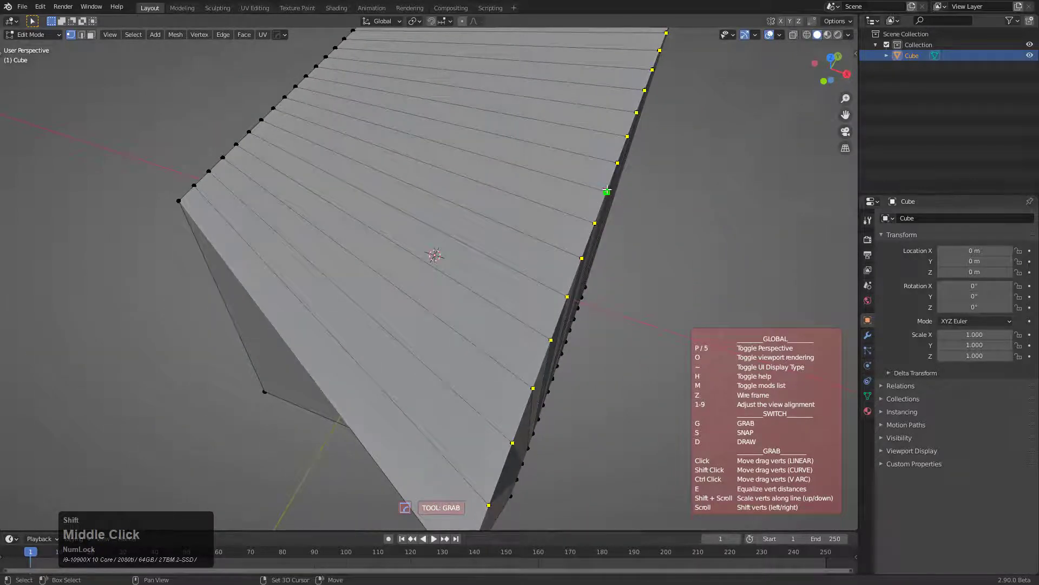
pyautogui.keyDown('shift'); pyautogui.moveTo(606, 191); pyautogui.dragTo(800, 239); pyautogui.keyUp('shift')
pyautogui.moveTo(722, 237); pyautogui.dragTo(486, 180, button='middle')
pyautogui.scroll(-2, 574, 229)
# Select the whole mesh and recalculate its normals
pyautogui.press('a')
pyautogui.hotkey('shift', 'n')
pyautogui.press('Tab')
pyautogui.scroll(2, 497, 224)
pyautogui.press('Tab')
# Select the vertices along the lower front edge in the bottom view and start the Align Vertices Tool
pyautogui.keyDown('alt'); pyautogui.click(521, 220); pyautogui.keyUp('alt')
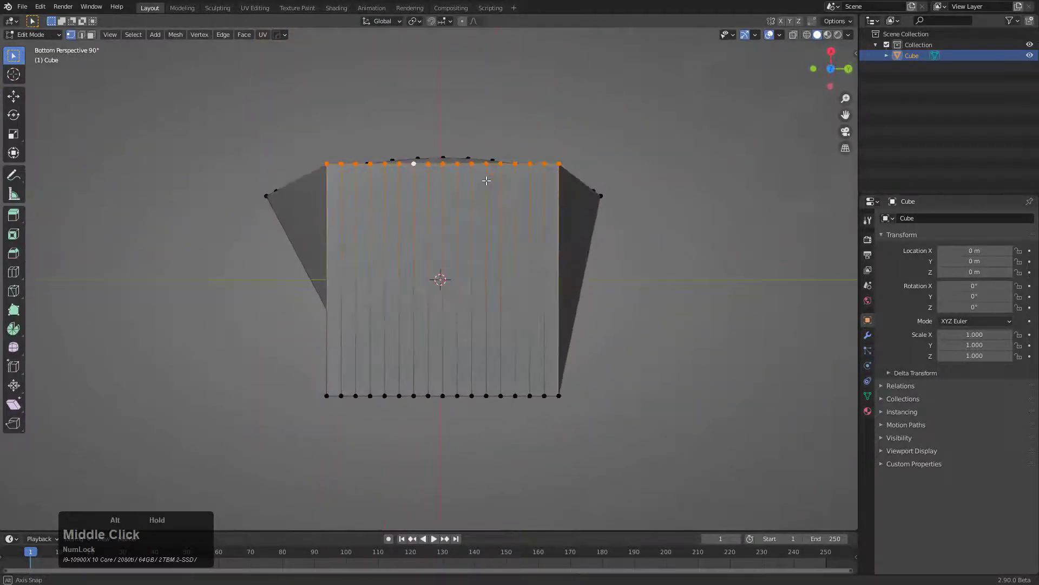
pyautogui.press('q')
pyautogui.moveTo(485, 181)
pyautogui.click(539, 220)
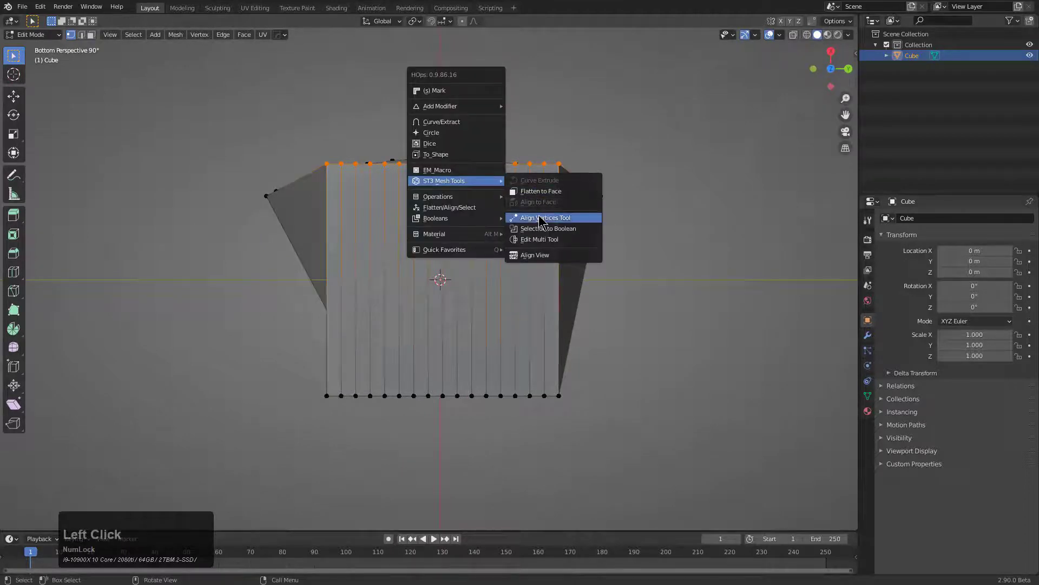
# Try pulling the middle of the lower front edge outward into a linear peak in Grab mode, and cancel it
pyautogui.keyDown('shift'); pyautogui.moveTo(460, 166); pyautogui.dragTo(473, 228, button='middle'); pyautogui.keyUp('shift')
pyautogui.scroll(1, 463, 227)
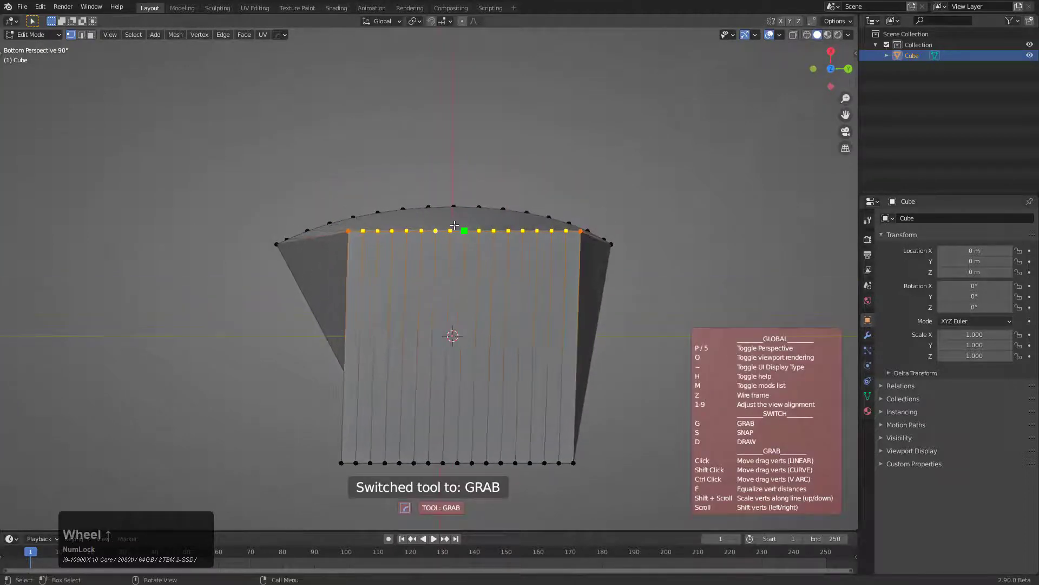
pyautogui.moveTo(463, 230); pyautogui.dragTo(455, 190)
pyautogui.moveTo(464, 231); pyautogui.dragTo(466, 78)
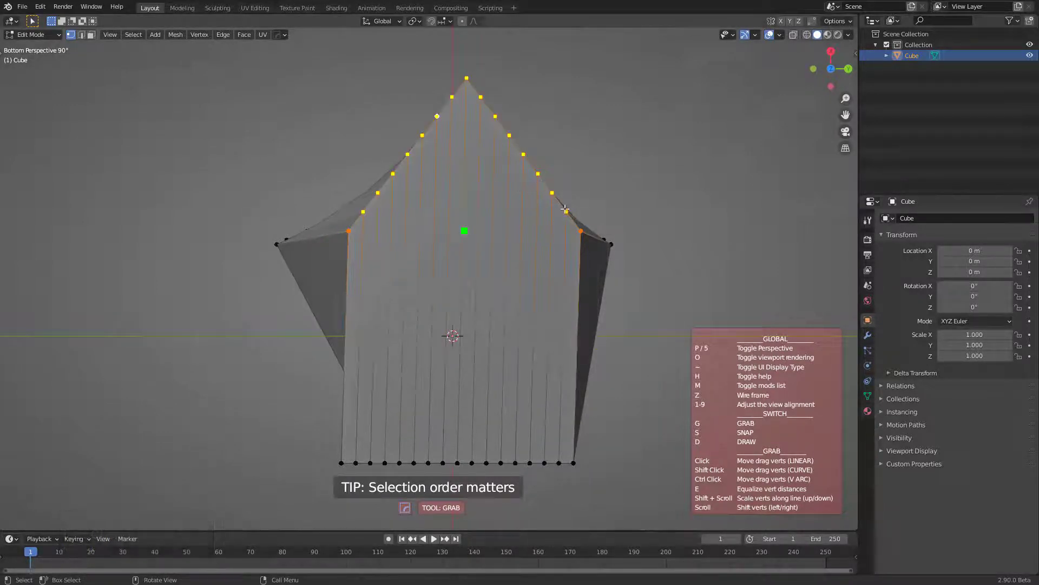
pyautogui.click(604, 190)
pyautogui.press('z')
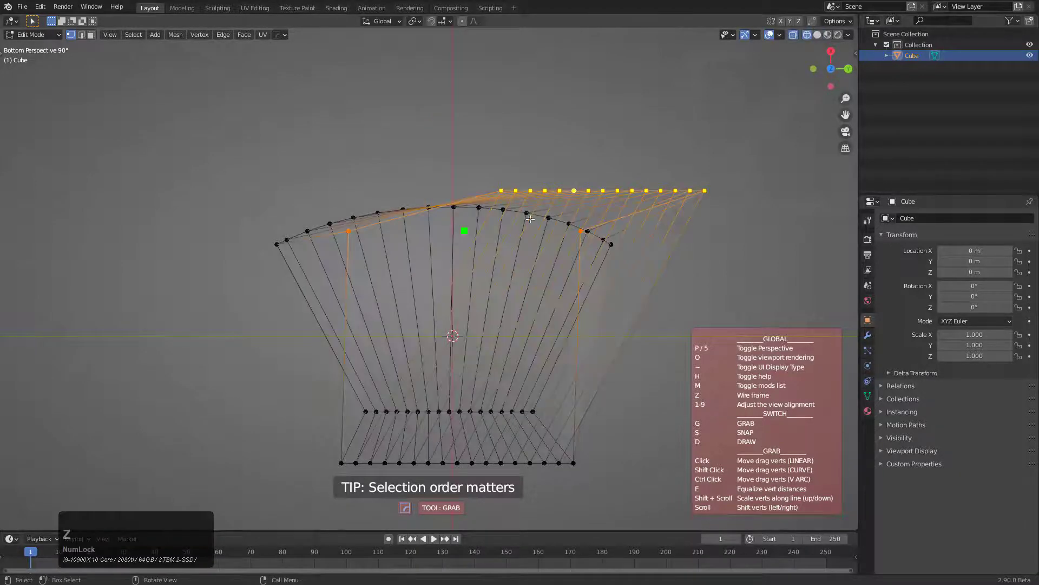
pyautogui.rightClick(469, 223)
pyautogui.press('F3')
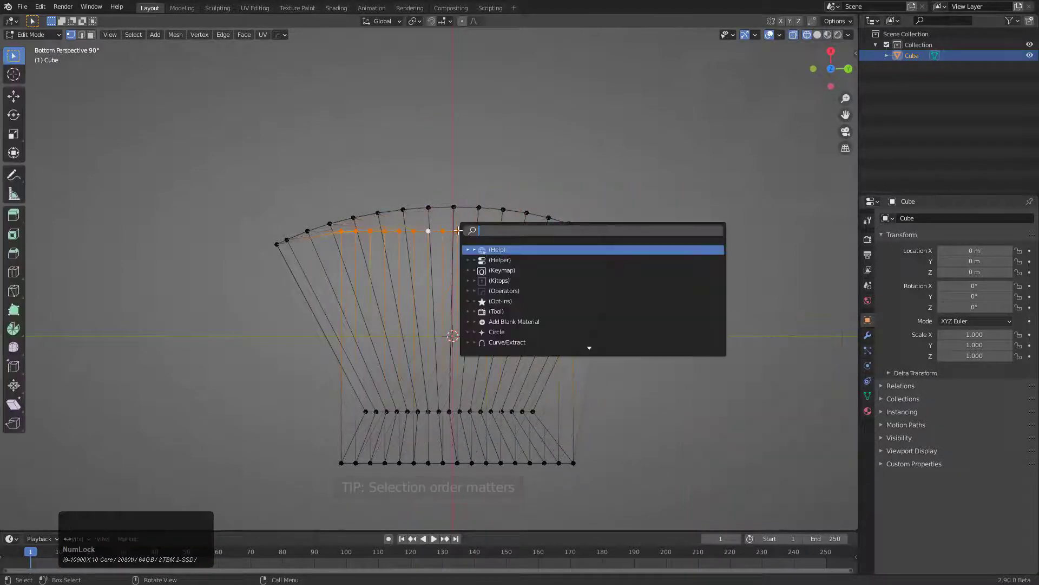
pyautogui.press('Escape')
# Restart the Align Vertices Tool and pull the lower front edge's middle outward into a curve, leaving all vertices deselected
pyautogui.press('q')
pyautogui.moveTo(477, 234)
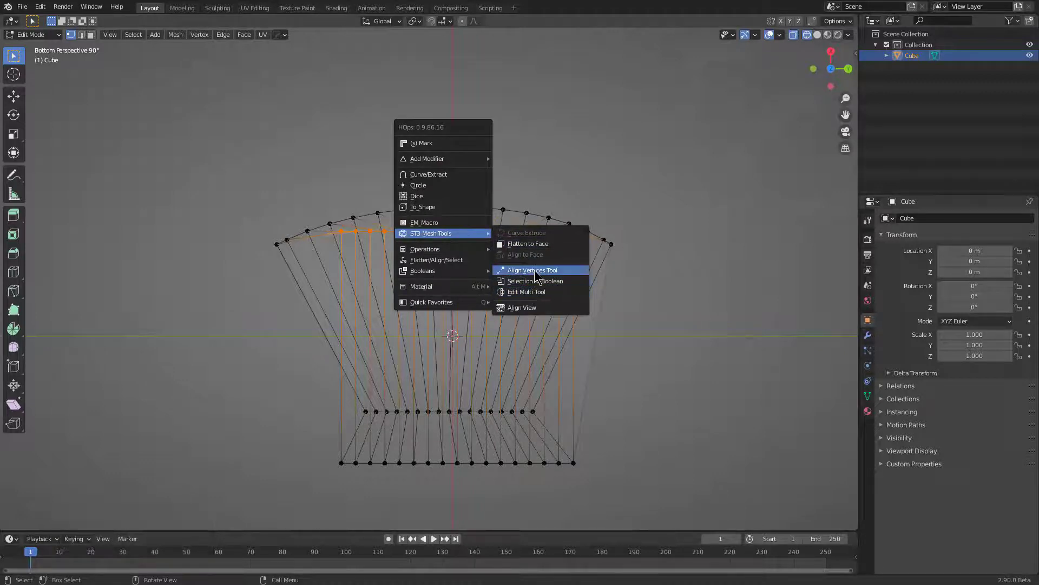
pyautogui.click(528, 269)
pyautogui.hotkey('alt', 'z')
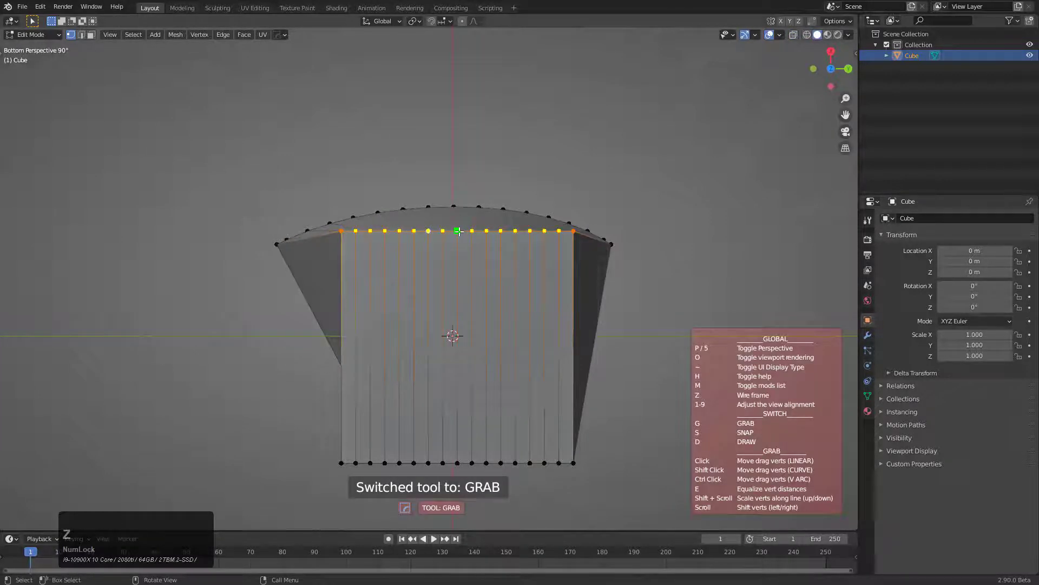
pyautogui.press('z')
pyautogui.press('z')
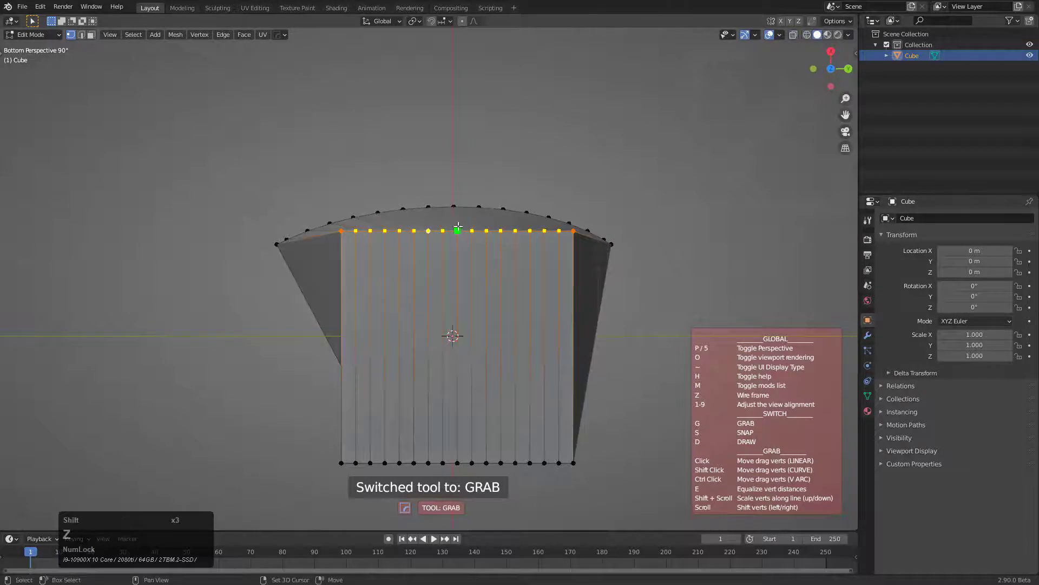
pyautogui.keyDown('shift'); pyautogui.moveTo(459, 231); pyautogui.dragTo(460, 67); pyautogui.keyUp('shift')
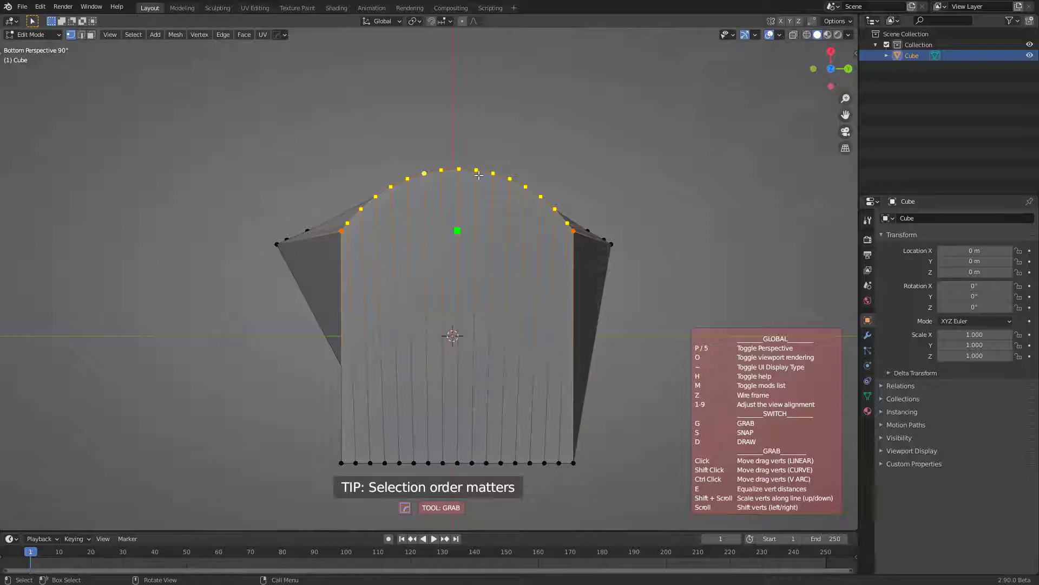
pyautogui.press('Escape')
pyautogui.hotkey('alt', 'a')
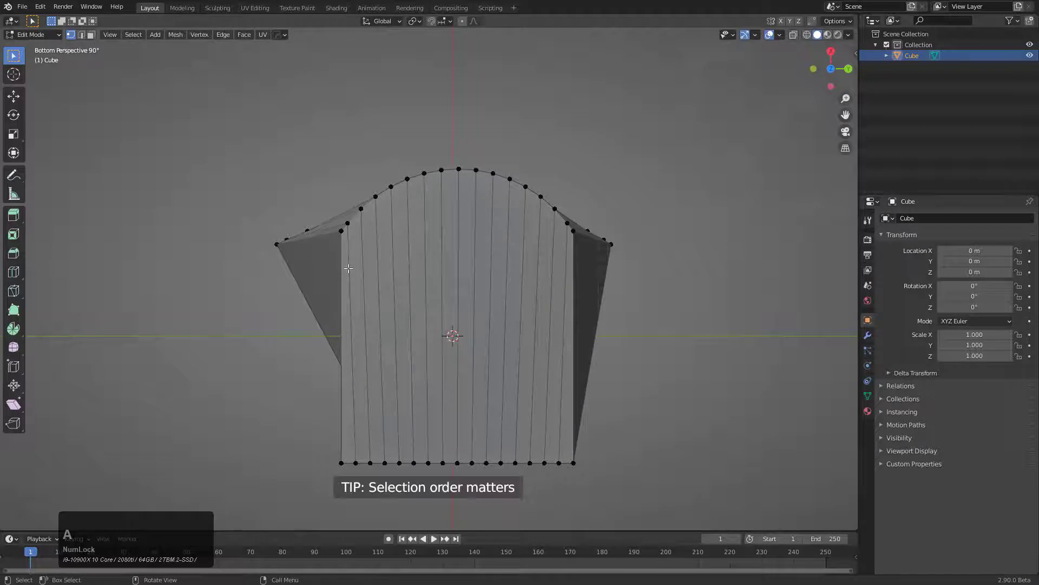
# Start the Align Vertices Tool in Draw mode and define a line between the two end corners of the curved lower edge
pyautogui.middleClick(536, 234)
pyautogui.moveTo(469, 218); pyautogui.dragTo(301, 288, button='middle')
pyautogui.scroll(2, 301, 287)
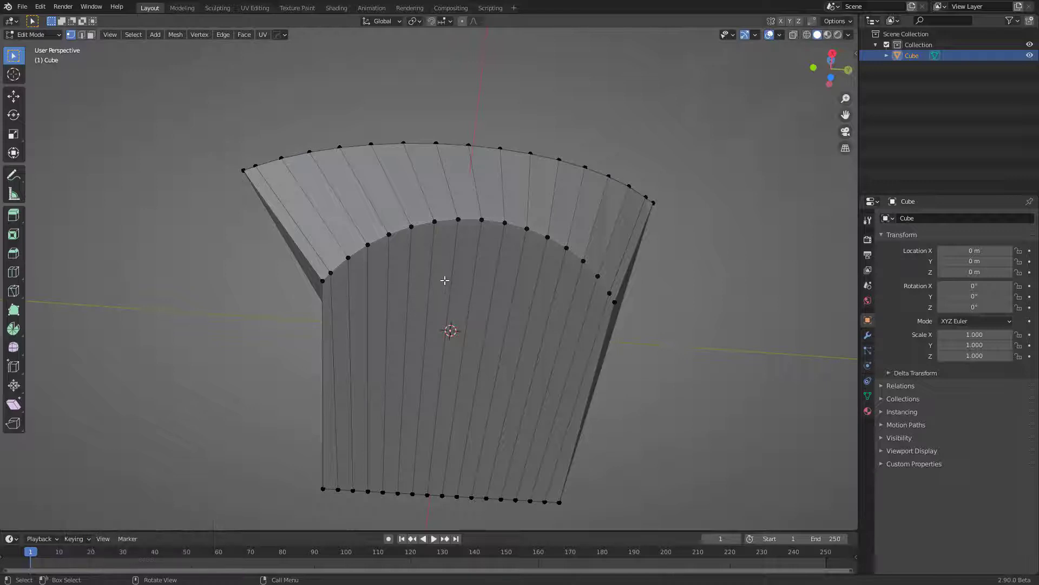
pyautogui.moveTo(431, 273); pyautogui.dragTo(425, 272, button='middle')
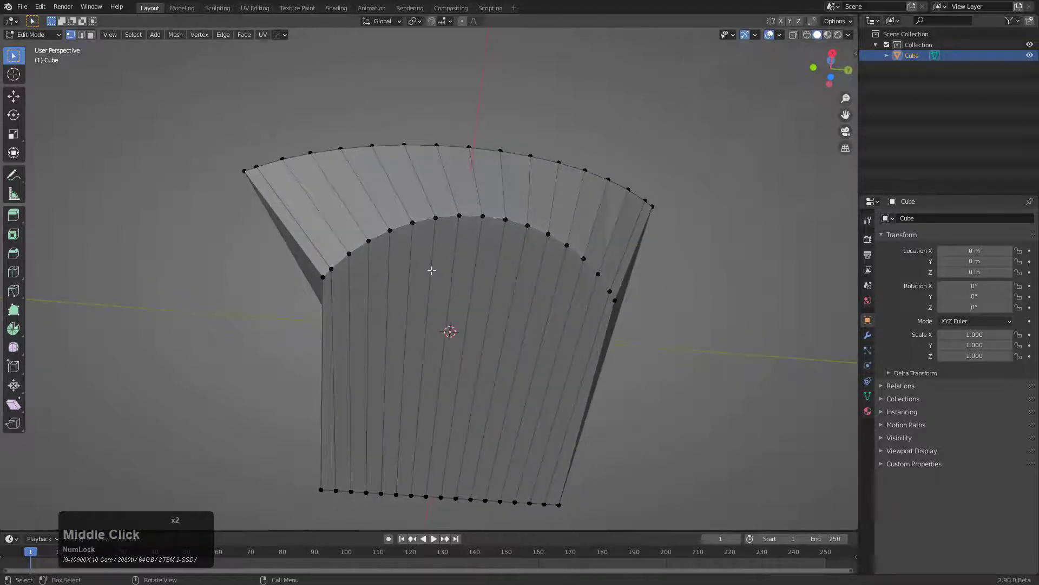
pyautogui.press('q')
pyautogui.moveTo(433, 271)
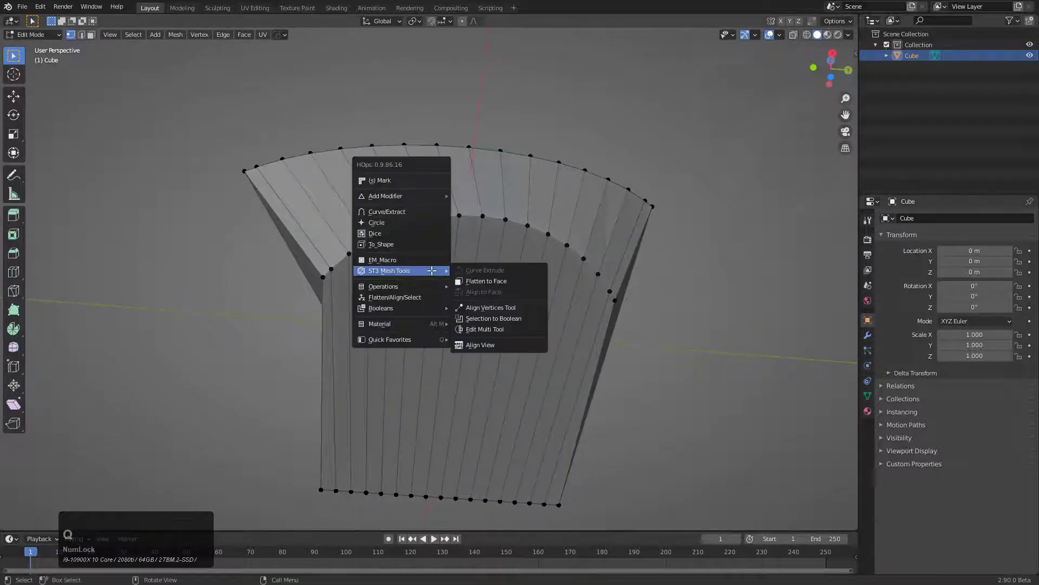
pyautogui.click(492, 307)
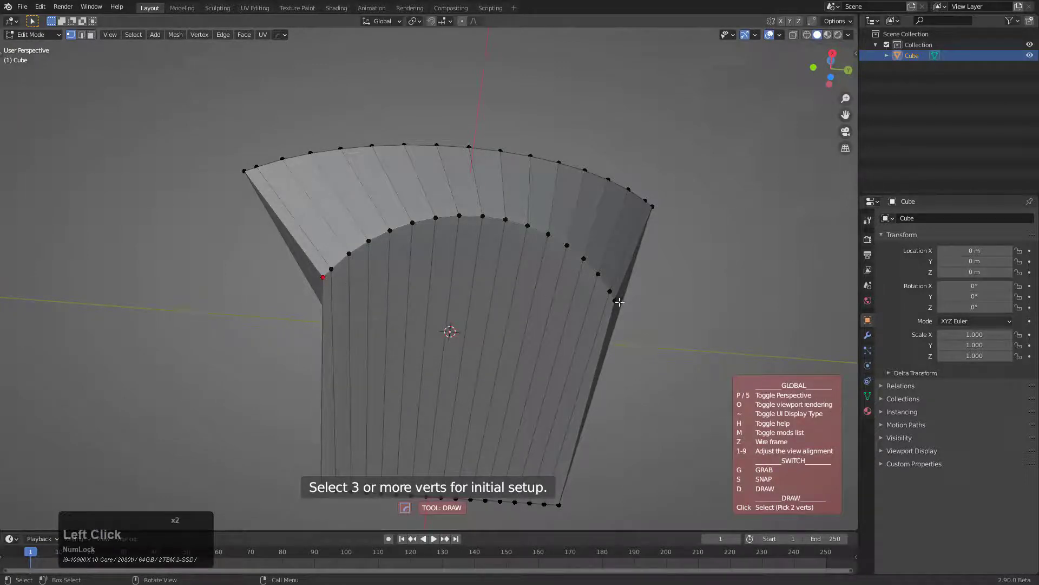
pyautogui.click(617, 301)
# Snap all vertices of the curved lower edge onto the drawn line in Snap mode
pyautogui.press('s')
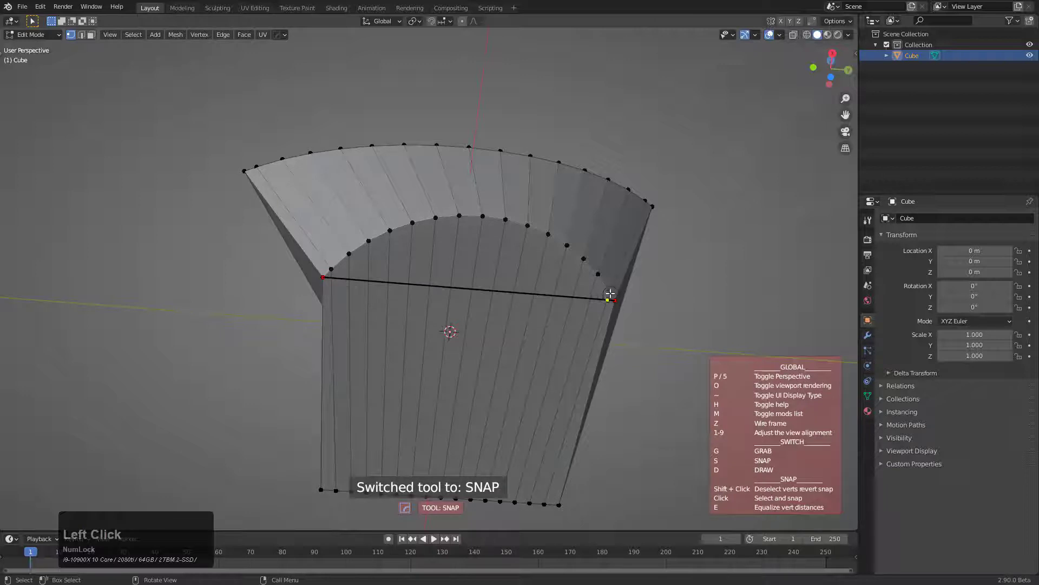
pyautogui.moveTo(610, 293)
pyautogui.mouseDown()
pyautogui.moveTo(582, 258)
pyautogui.moveTo(533, 228)
pyautogui.moveTo(477, 216)
pyautogui.moveTo(425, 220)
pyautogui.moveTo(335, 269)
pyautogui.mouseUp()
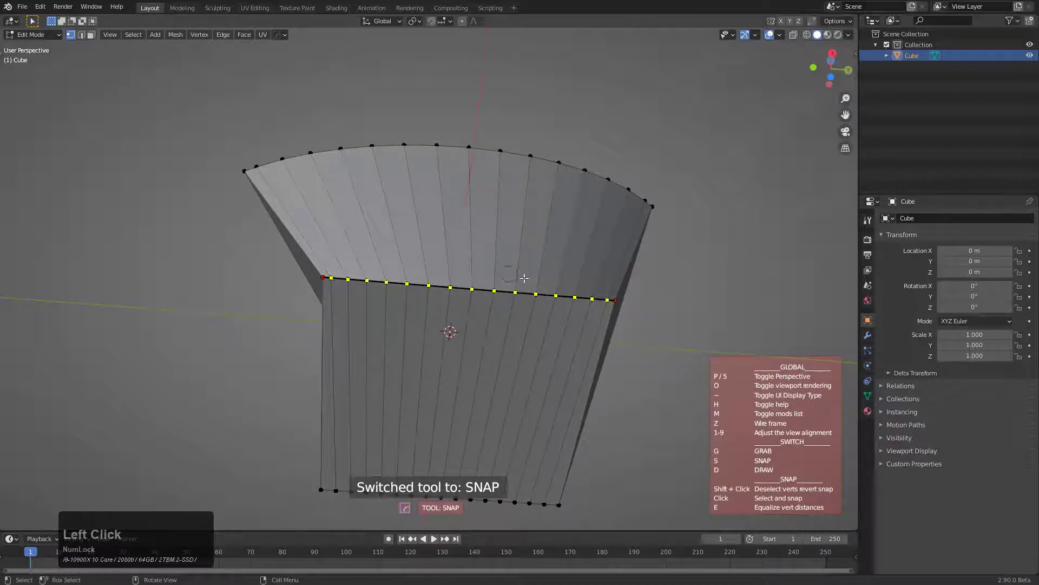
pyautogui.press('space')
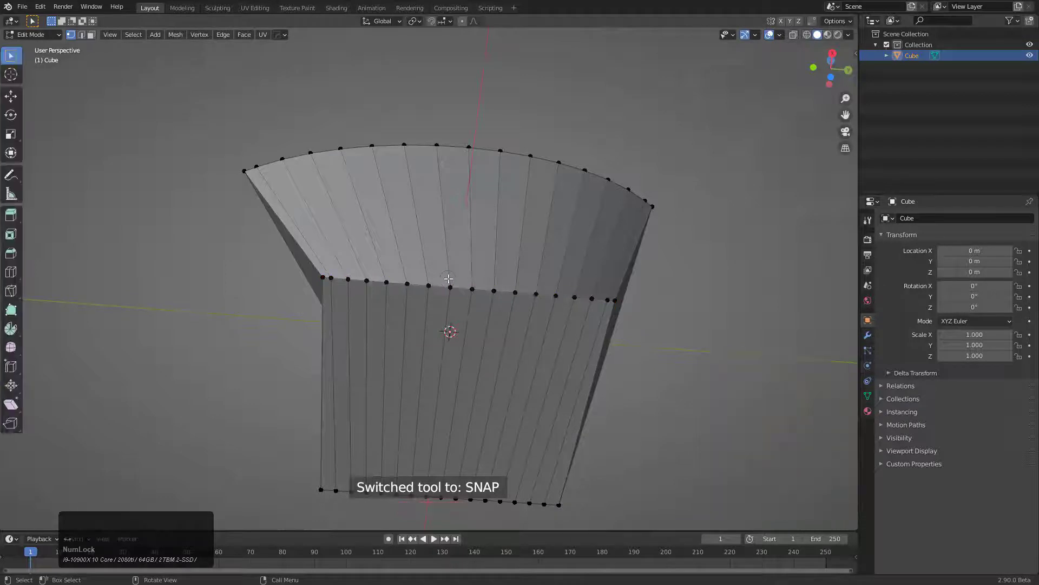
# Start the Align Vertices Tool and draw a line between the fifth vertices from each end of the curved upper front edge
pyautogui.moveTo(451, 218); pyautogui.dragTo(470, 346, button='middle')
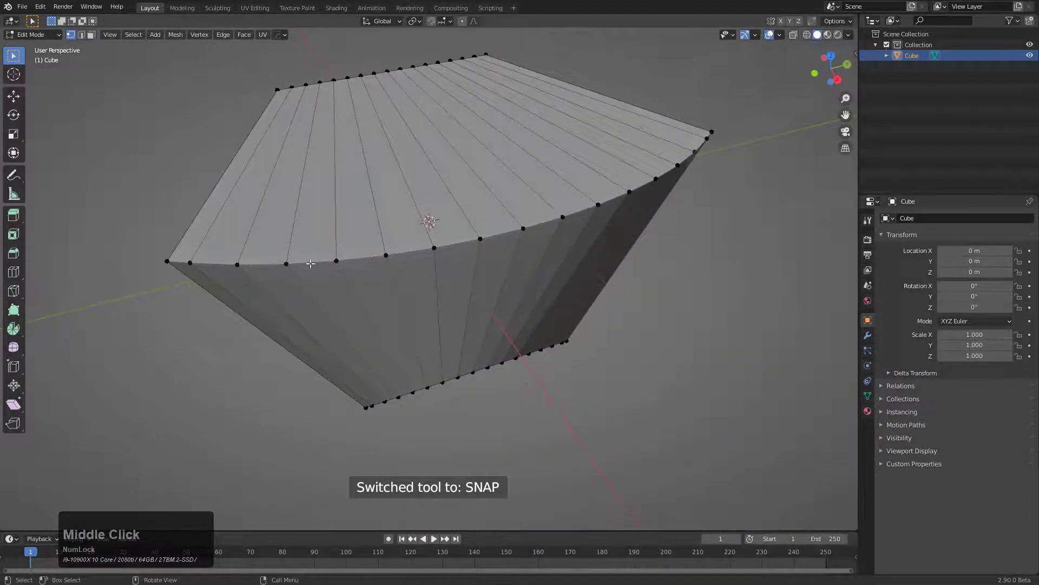
pyautogui.scroll(-1, 329, 264)
pyautogui.middleClick(328, 264)
pyautogui.scroll(-1, 329, 264)
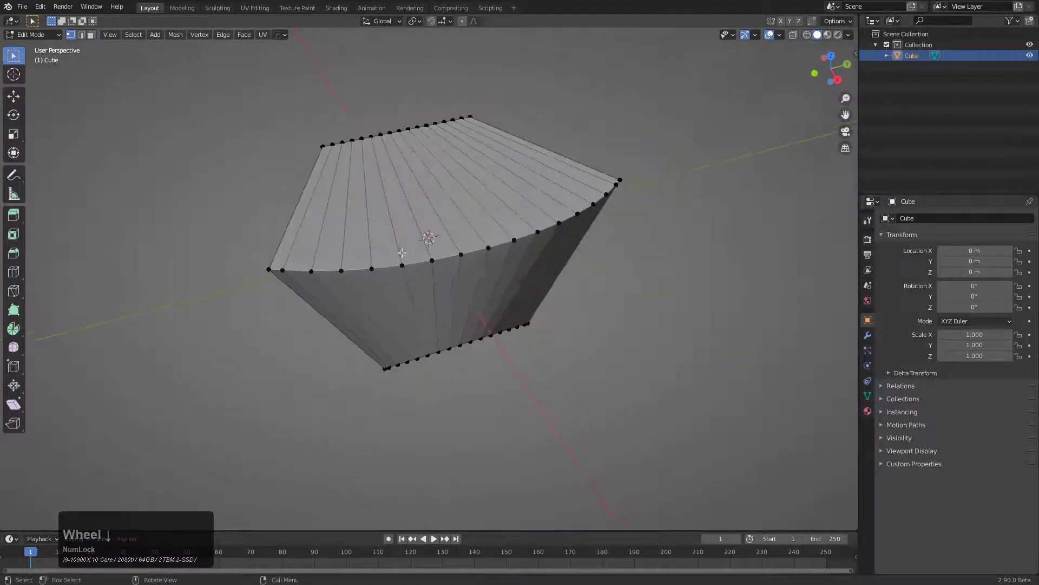
pyautogui.middleClick(329, 264)
pyautogui.moveTo(329, 264); pyautogui.dragTo(382, 267, button='middle')
pyautogui.press('q')
pyautogui.moveTo(375, 260)
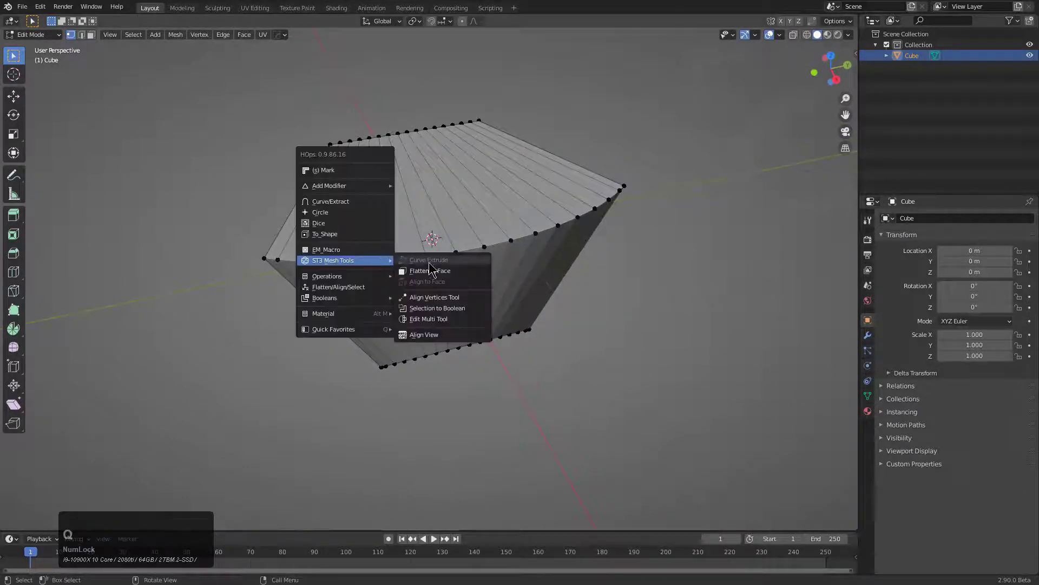
pyautogui.click(436, 297)
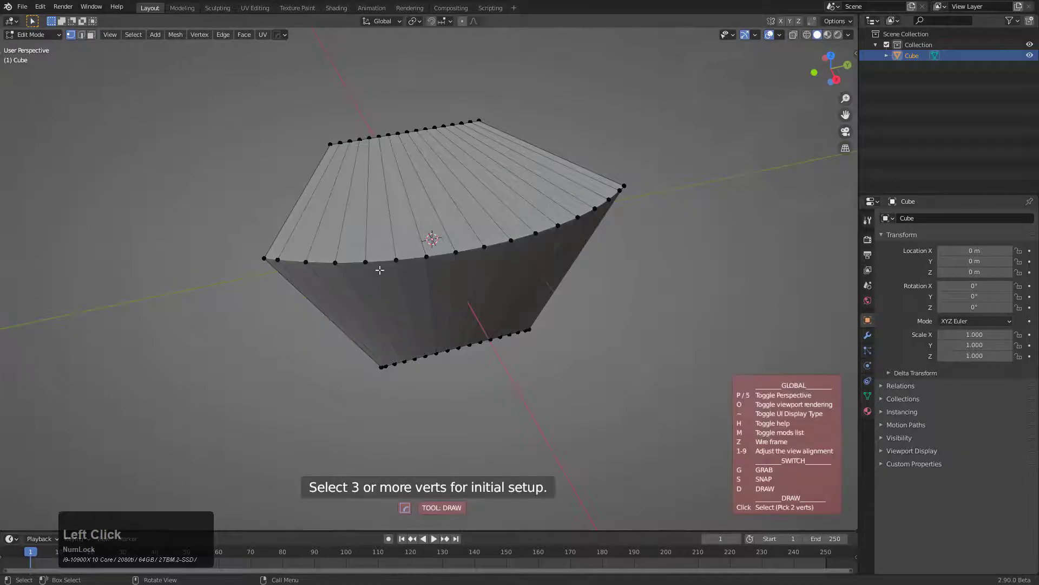
pyautogui.click(576, 216)
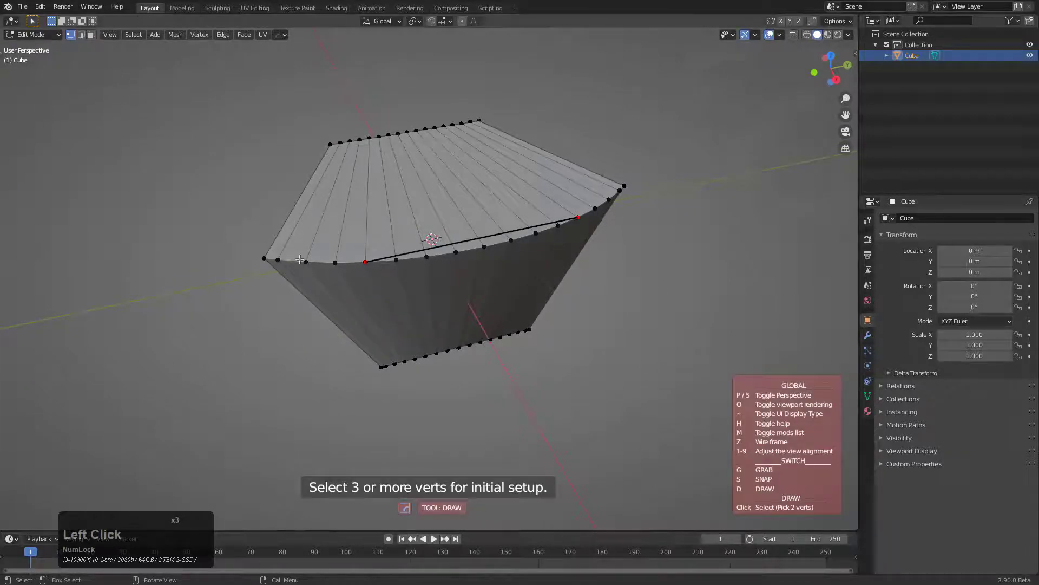
# Snap the upper front edge's vertices, including those beyond the line's ends, onto the line and equalize their distances
pyautogui.press('s')
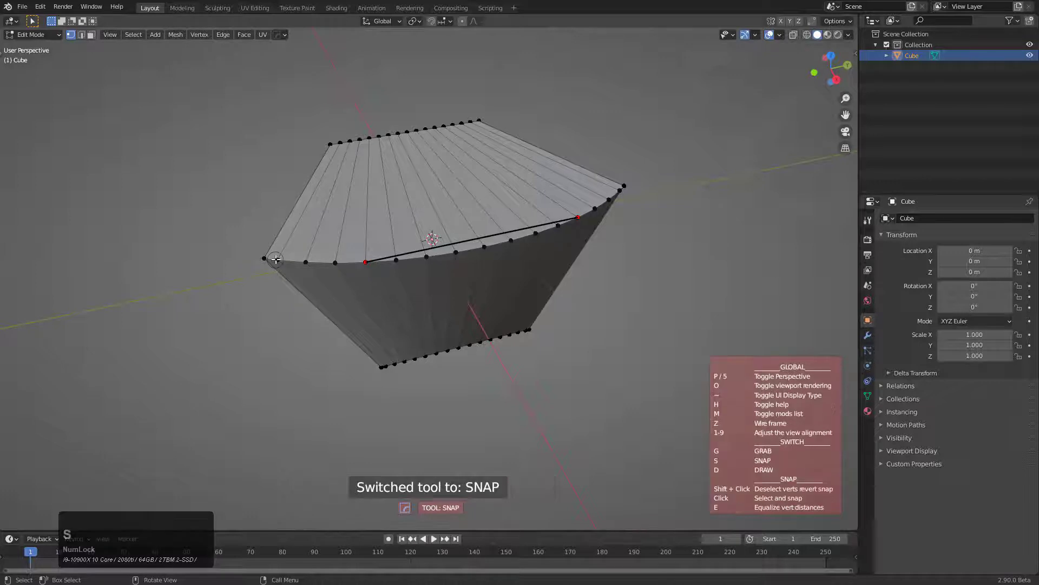
pyautogui.moveTo(275, 259); pyautogui.dragTo(417, 260)
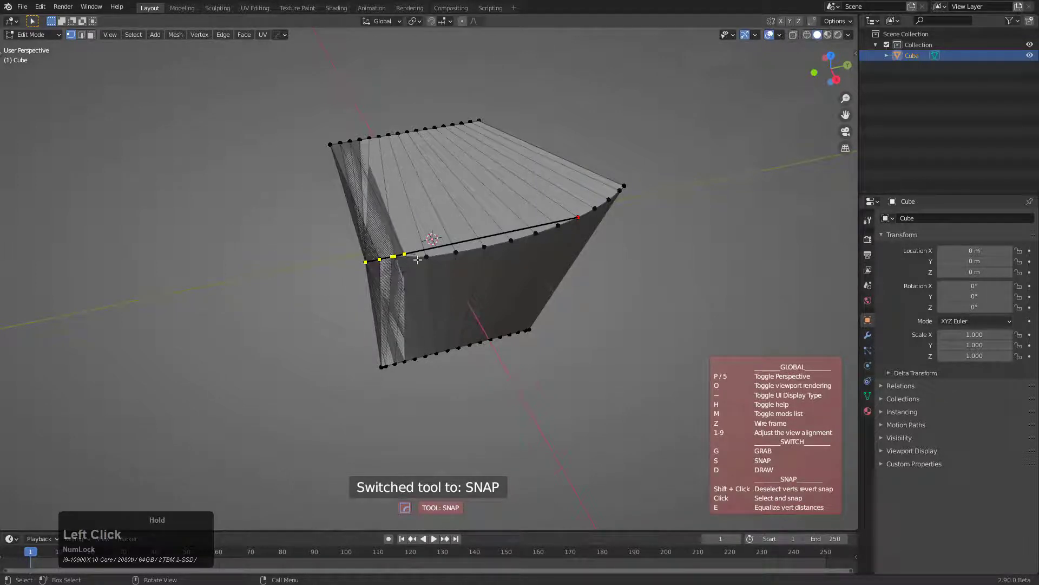
pyautogui.moveTo(581, 217); pyautogui.dragTo(637, 210)
pyautogui.moveTo(564, 257); pyautogui.dragTo(560, 252, button='middle')
pyautogui.press('e')
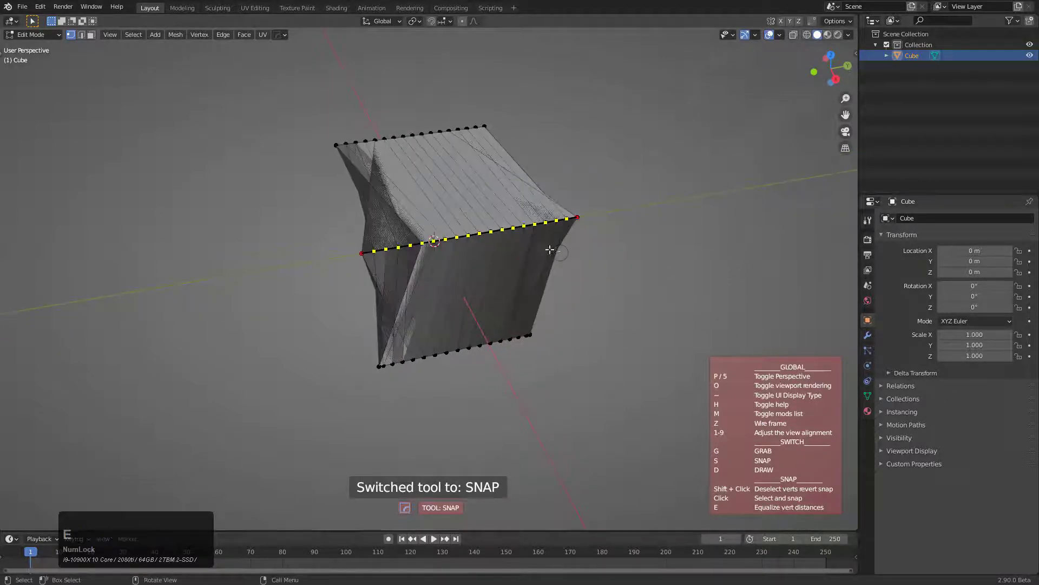
pyautogui.moveTo(496, 251); pyautogui.dragTo(528, 259, button='middle')
pyautogui.scroll(-2, 563, 260)
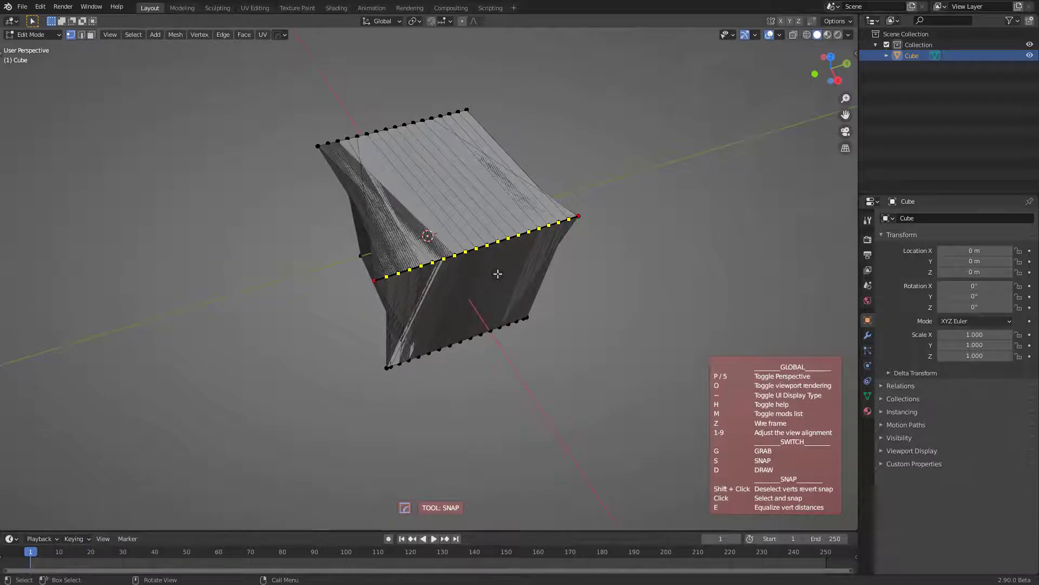
pyautogui.moveTo(498, 274); pyautogui.dragTo(454, 276, button='middle')
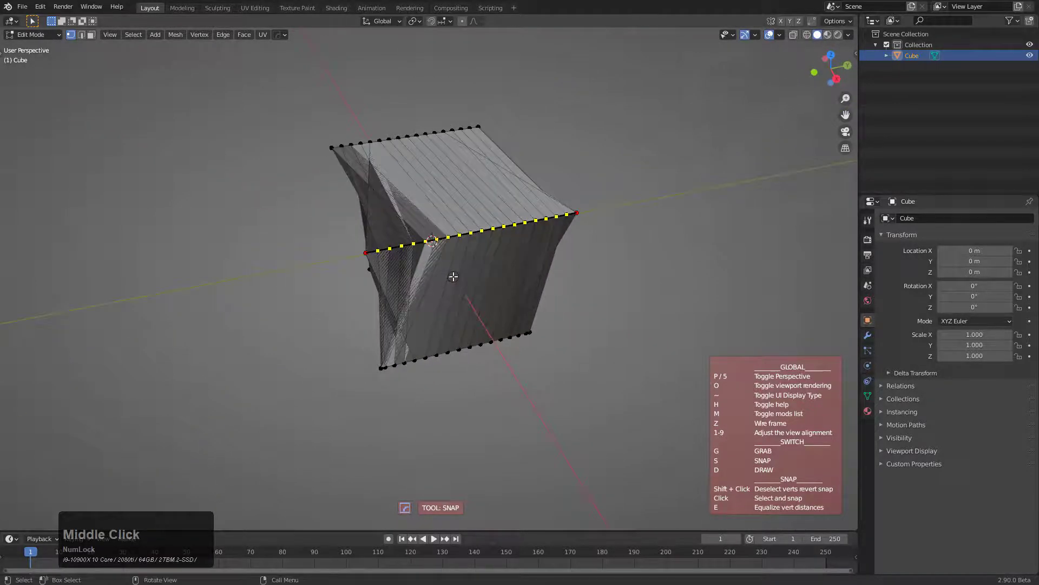
pyautogui.press('space')
# Select the upper front edge's vertices and distribute them evenly with LoopTools Space
pyautogui.keyDown('alt'); pyautogui.click(463, 233); pyautogui.keyUp('alt')
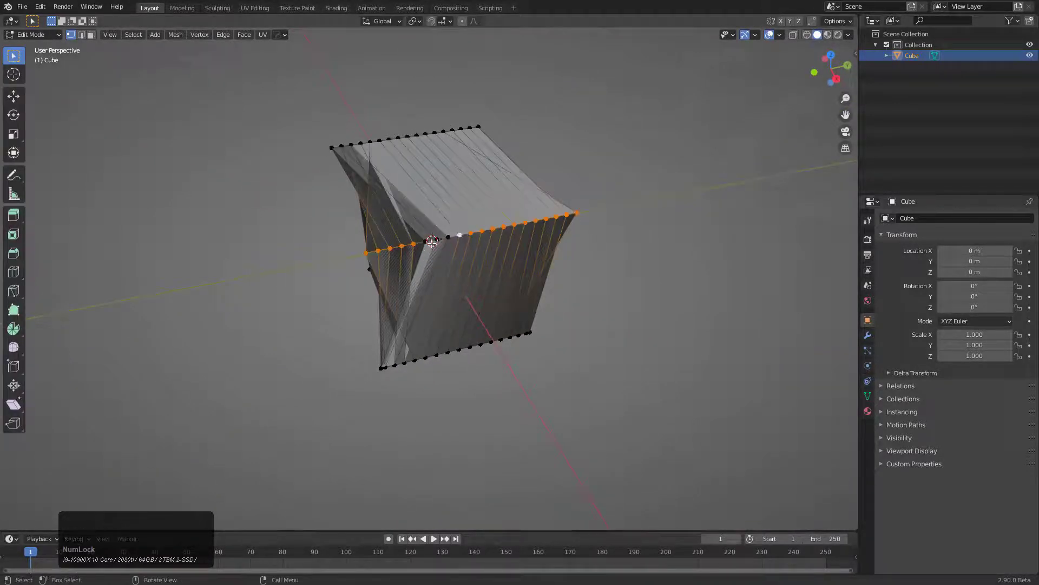
pyautogui.moveTo(464, 233); pyautogui.dragTo(349, 266, button='middle')
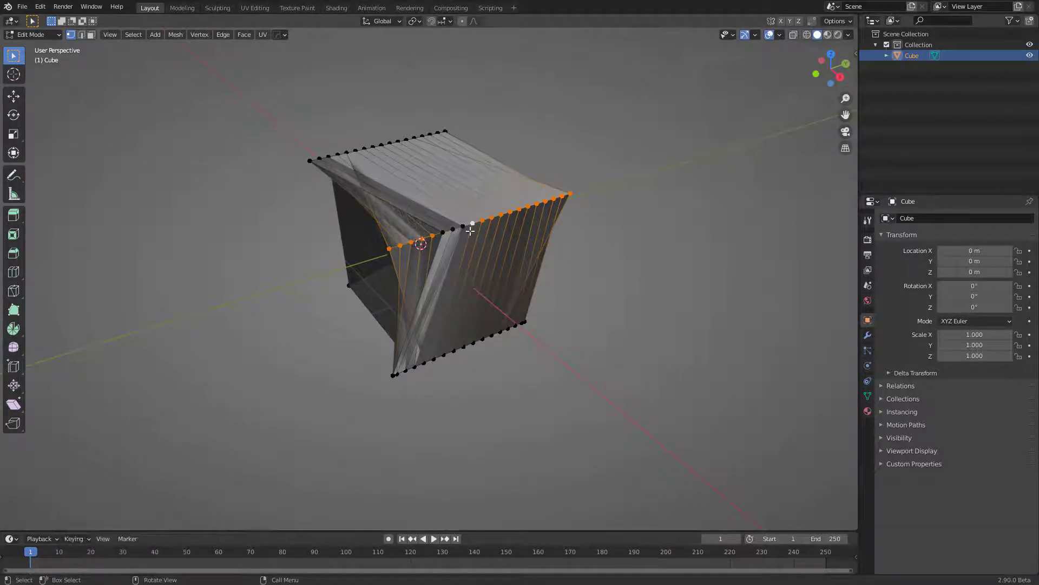
pyautogui.rightClick(472, 226)
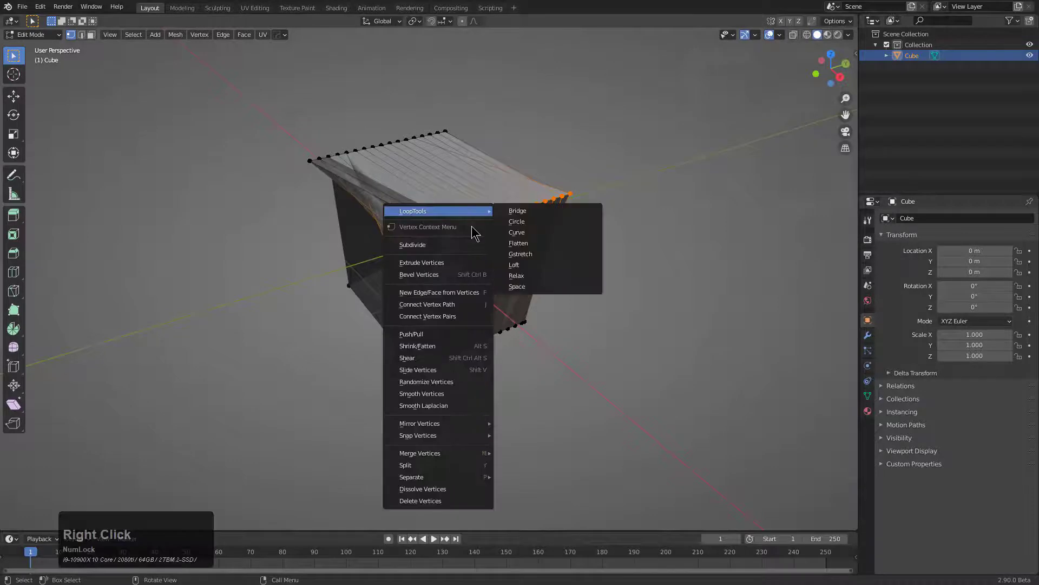
pyautogui.moveTo(484, 217)
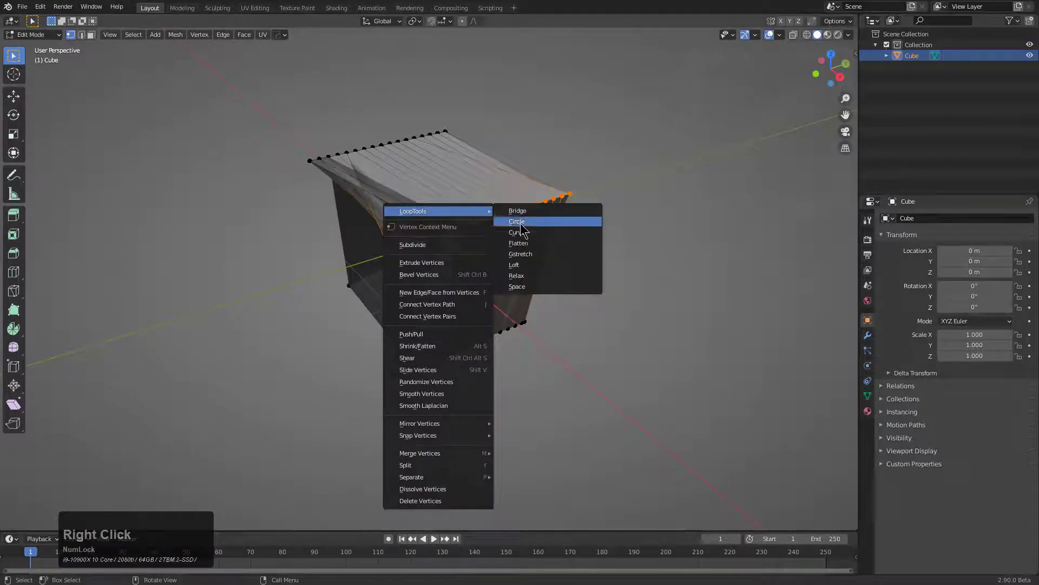
pyautogui.click(517, 287)
pyautogui.moveTo(502, 262); pyautogui.dragTo(543, 197, button='middle')
pyautogui.scroll(2, 456, 242)
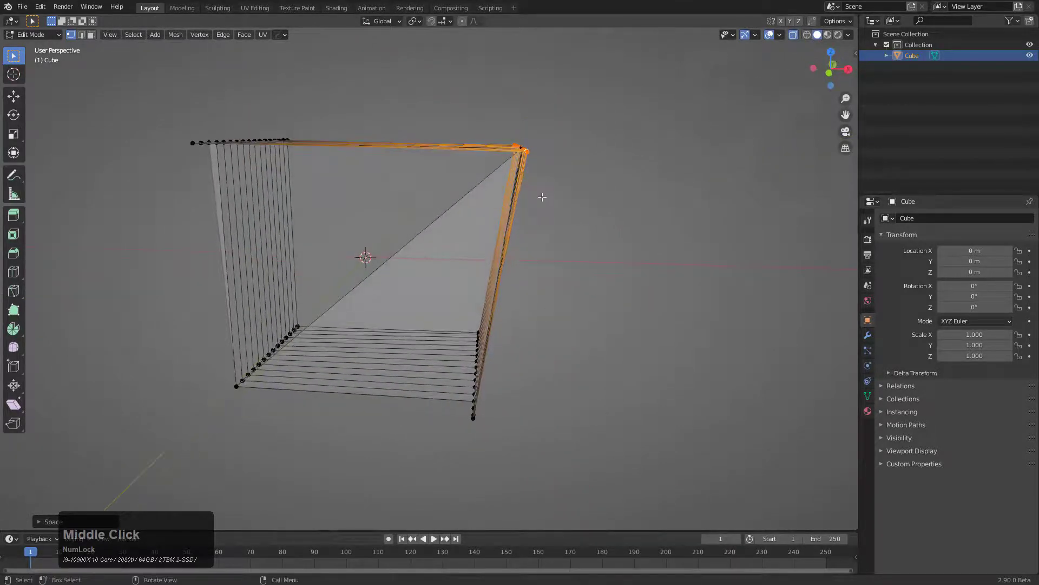
# Box-select the upper front edge's vertices, apply LoopTools Space again, and compare its Selection and Parallel (all) inputs
pyautogui.moveTo(573, 118); pyautogui.dragTo(506, 176)
pyautogui.moveTo(552, 204); pyautogui.dragTo(482, 236, button='middle')
pyautogui.rightClick(473, 234)
pyautogui.moveTo(475, 236)
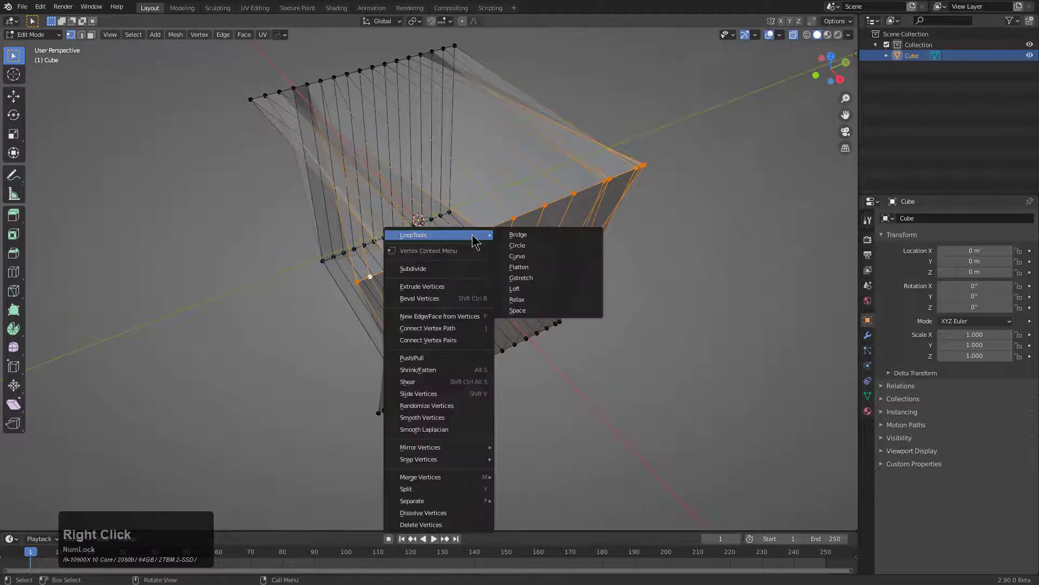
pyautogui.click(523, 311)
pyautogui.hotkey('alt', 'z')
pyautogui.press('F9')
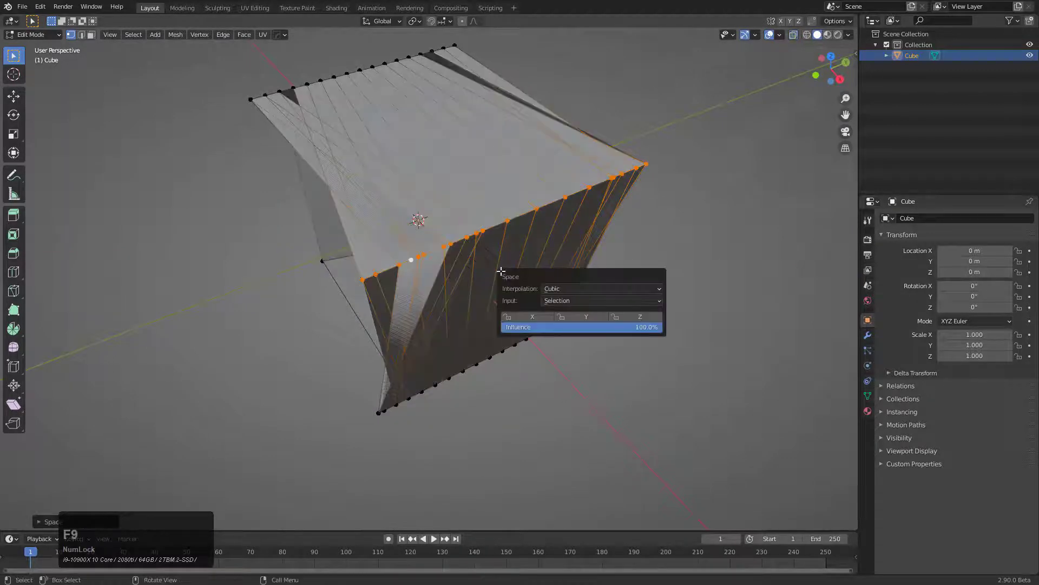
pyautogui.keyDown('ctrl'); pyautogui.scroll(-1, 561, 303); pyautogui.keyUp('ctrl')
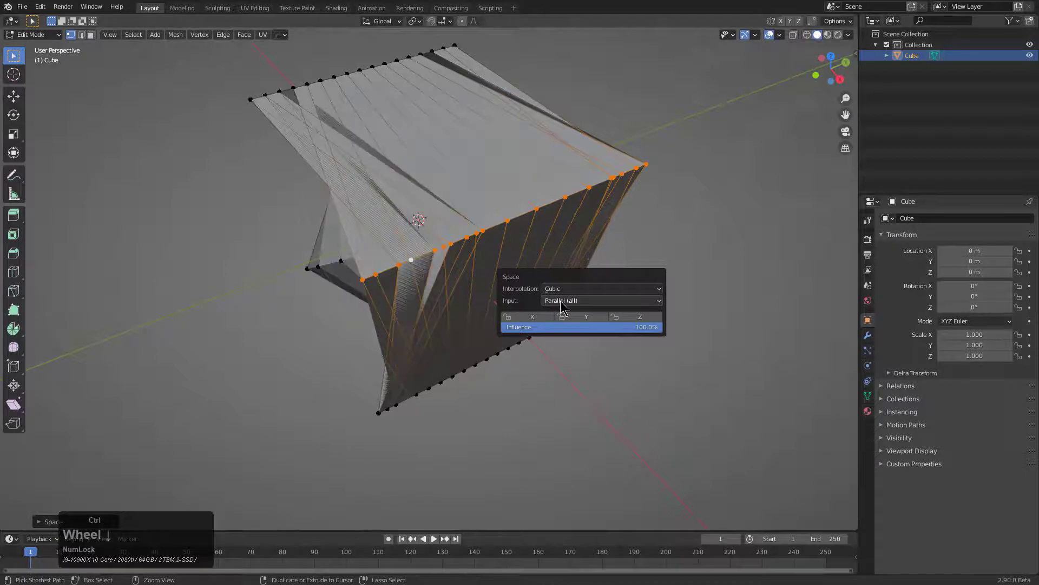
pyautogui.keyDown('ctrl'); pyautogui.scroll(1, 562, 303); pyautogui.keyUp('ctrl')
pyautogui.keyDown('ctrl'); pyautogui.scroll(-1, 564, 290); pyautogui.keyUp('ctrl')
pyautogui.keyDown('ctrl'); pyautogui.scroll(-1, 565, 295); pyautogui.keyUp('ctrl')
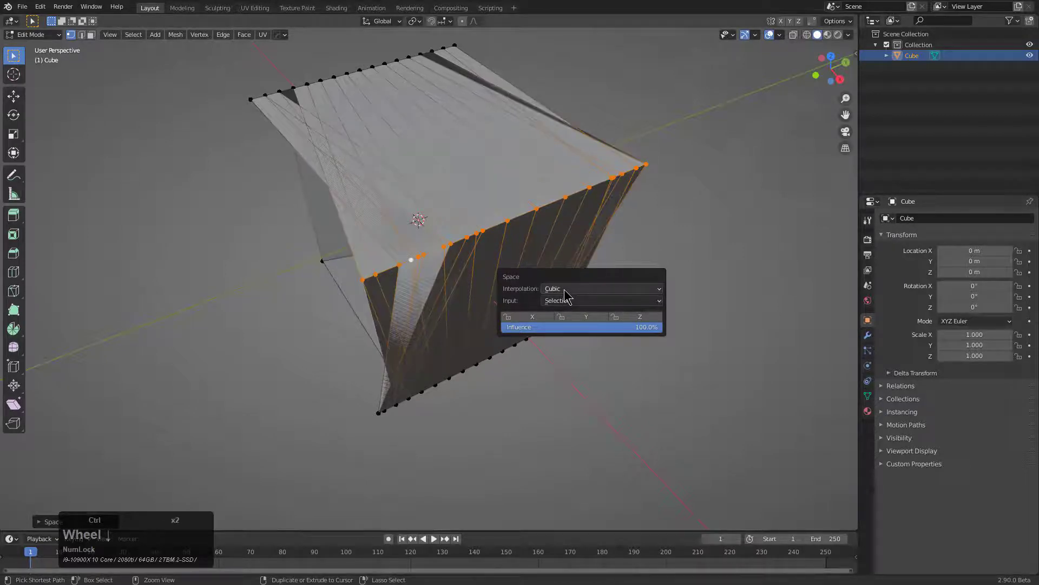
pyautogui.keyDown('ctrl'); pyautogui.scroll(1, 566, 295); pyautogui.keyUp('ctrl')
# Apply LoopTools Space to the upper back edge loop with Linear interpolation and Parallel (all) input
pyautogui.moveTo(553, 206); pyautogui.dragTo(541, 181, button='middle')
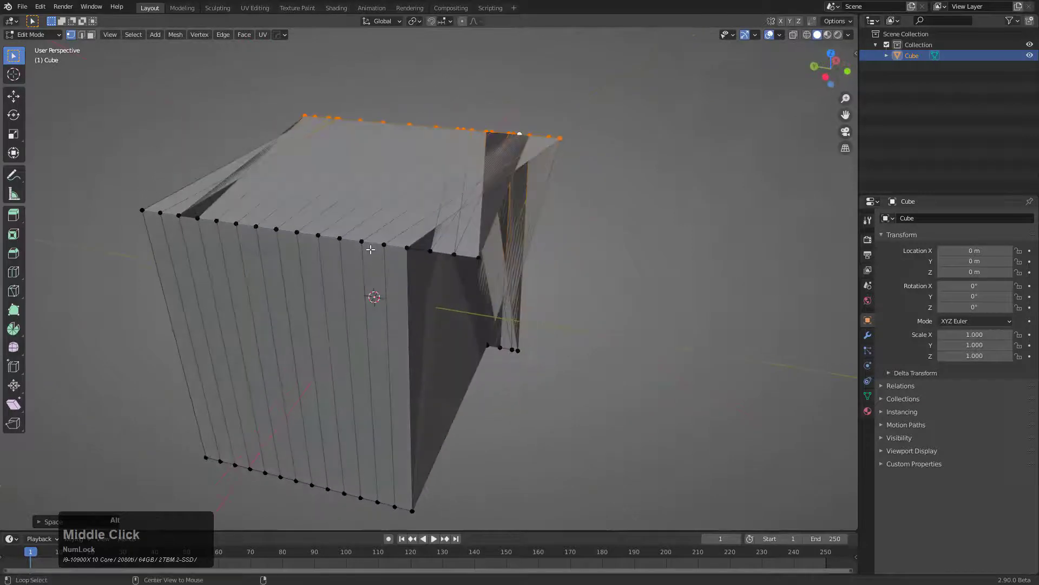
pyautogui.keyDown('alt'); pyautogui.click(371, 244); pyautogui.keyUp('alt')
pyautogui.moveTo(407, 245); pyautogui.dragTo(411, 254, button='middle')
pyautogui.press('q')
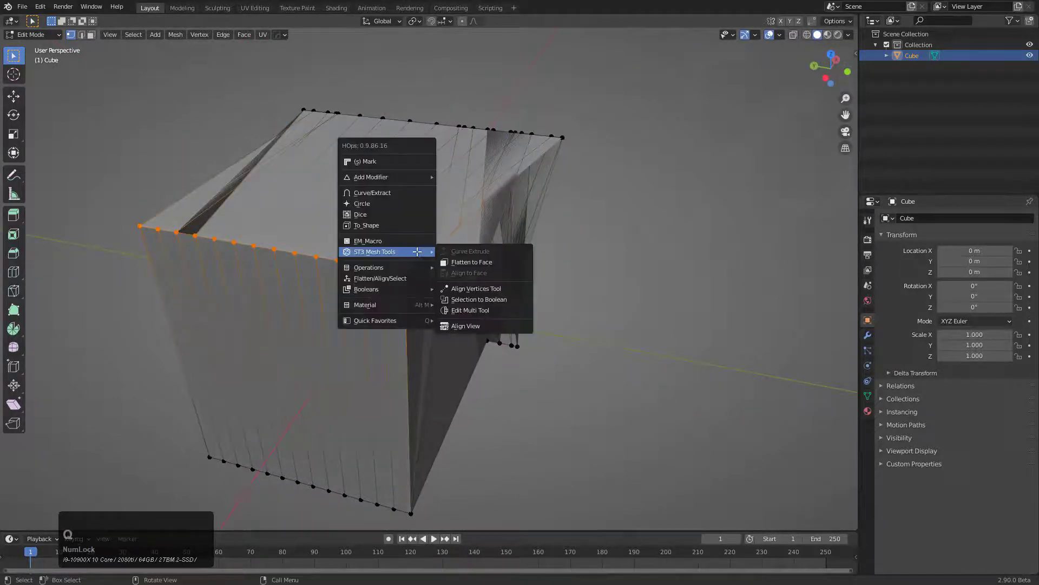
pyautogui.rightClick(330, 260)
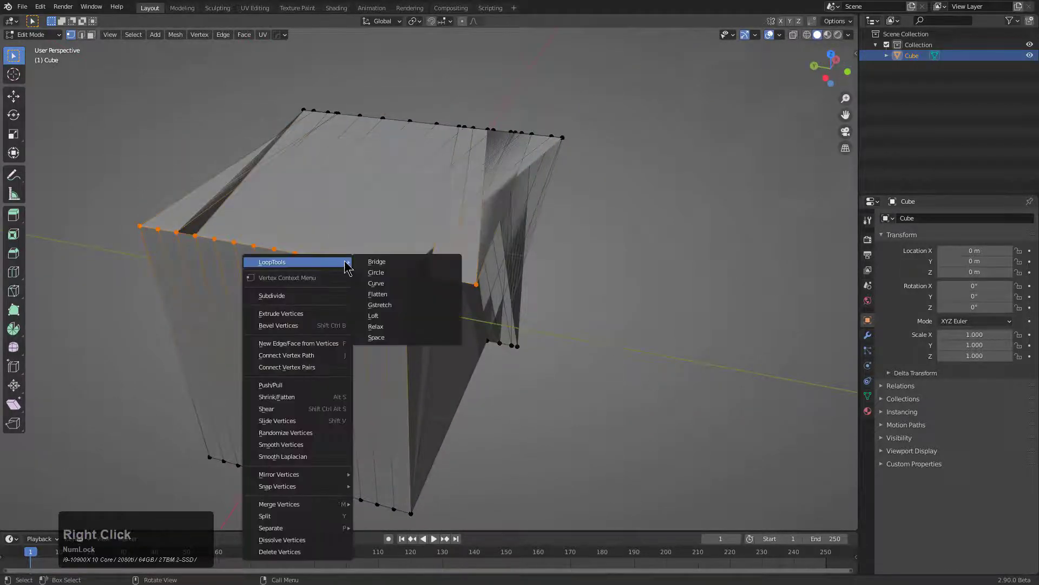
pyautogui.click(386, 338)
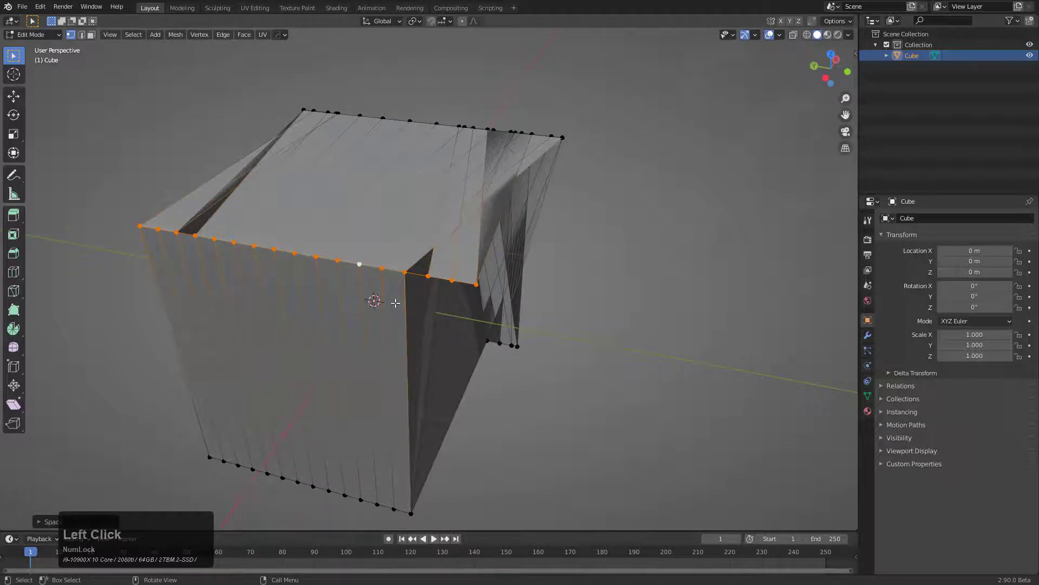
pyautogui.press('F9')
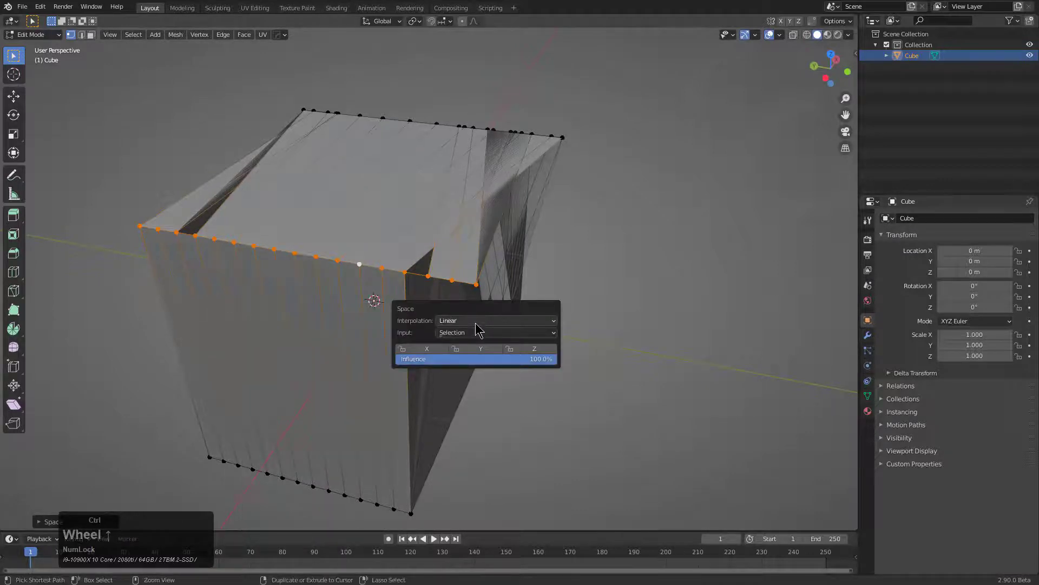
pyautogui.keyDown('ctrl'); pyautogui.scroll(-1, 477, 332); pyautogui.keyUp('ctrl')
pyautogui.keyDown('ctrl'); pyautogui.scroll(1, 477, 331); pyautogui.keyUp('ctrl')
pyautogui.keyDown('ctrl'); pyautogui.scroll(-1, 476, 331); pyautogui.keyUp('ctrl')
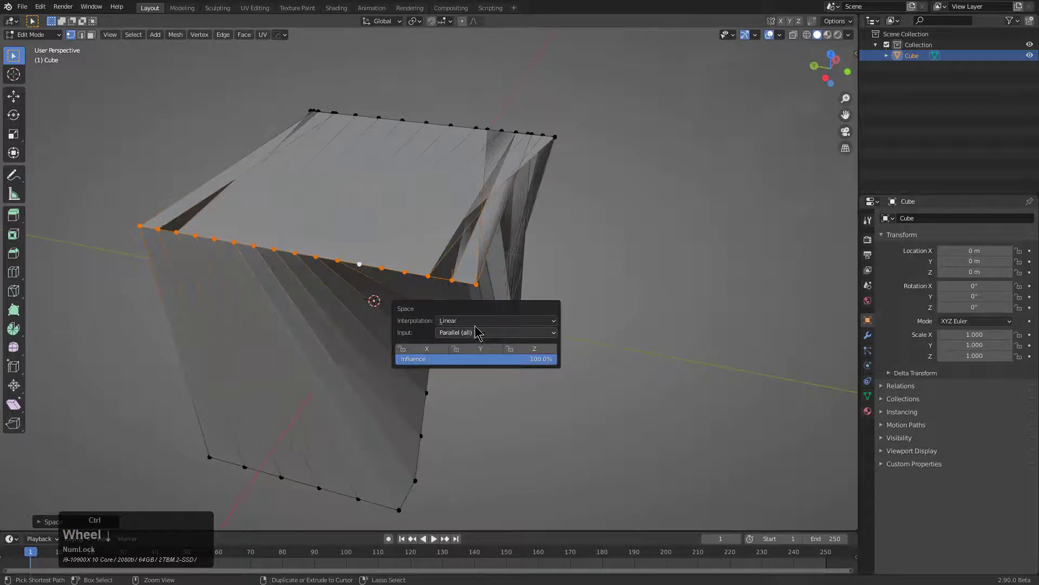
# Select the upper front edge loop and try scaling its vertices
pyautogui.moveTo(519, 304); pyautogui.dragTo(473, 223, button='middle')
pyautogui.keyDown('alt'); pyautogui.click(510, 165); pyautogui.keyUp('alt')
pyautogui.keyDown('alt'); pyautogui.click(534, 168); pyautogui.keyUp('alt')
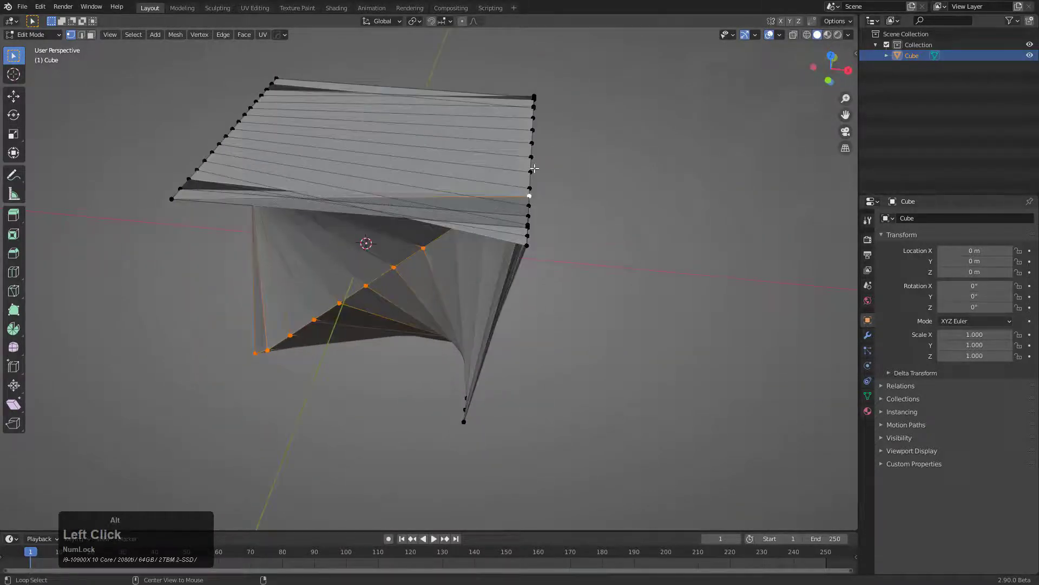
pyautogui.moveTo(535, 169); pyautogui.dragTo(504, 243, button='middle')
pyautogui.press('s')
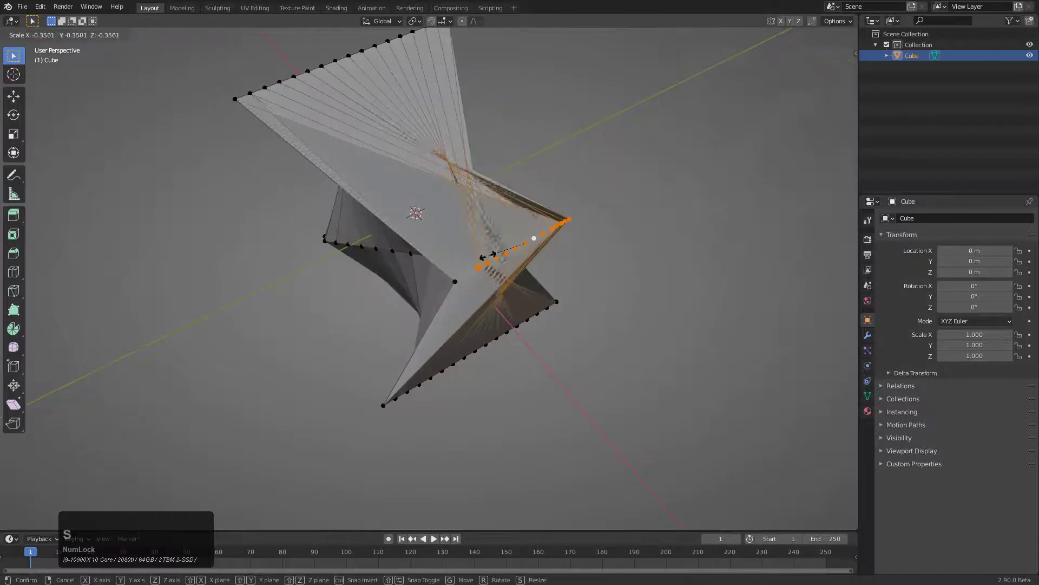
pyautogui.rightClick(576, 259)
pyautogui.moveTo(576, 259); pyautogui.dragTo(525, 240, button='middle')
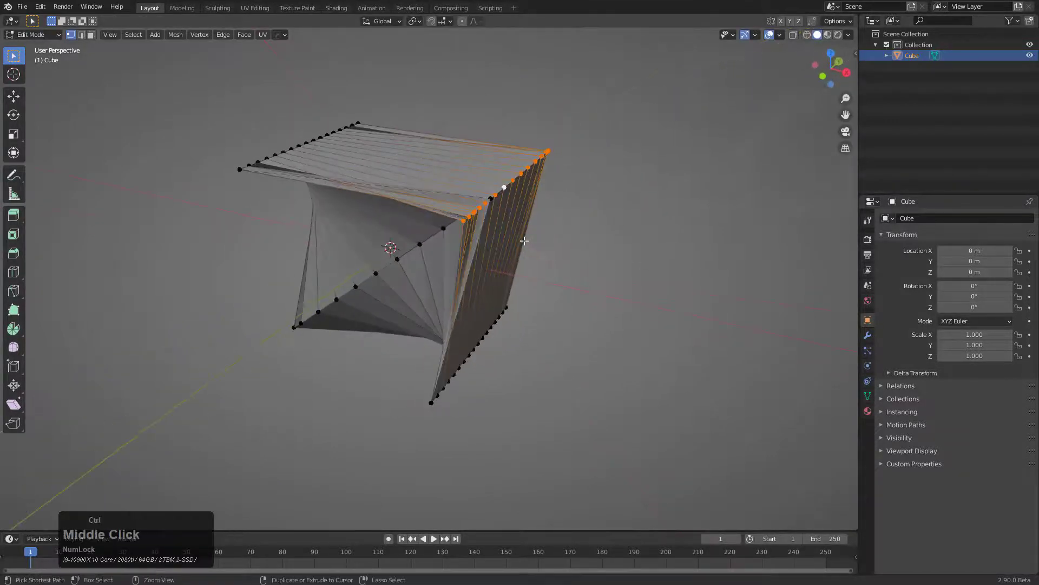
# Undo the spacing and straightening edits back to the curved upper and lower front edges
pyautogui.hotkey('ctrl', 'z')
pyautogui.hotkey('ctrl', 'z')
pyautogui.hotkey('ctrl', 'z')
pyautogui.hotkey('ctrl', 'z')
pyautogui.hotkey('ctrl', 'z')
pyautogui.hotkey('ctrl', 'z')
pyautogui.hotkey('ctrl', 'z')
pyautogui.hotkey('ctrl', 'z')
pyautogui.hotkey('ctrl', 'z')
pyautogui.hotkey('ctrl', 'z')
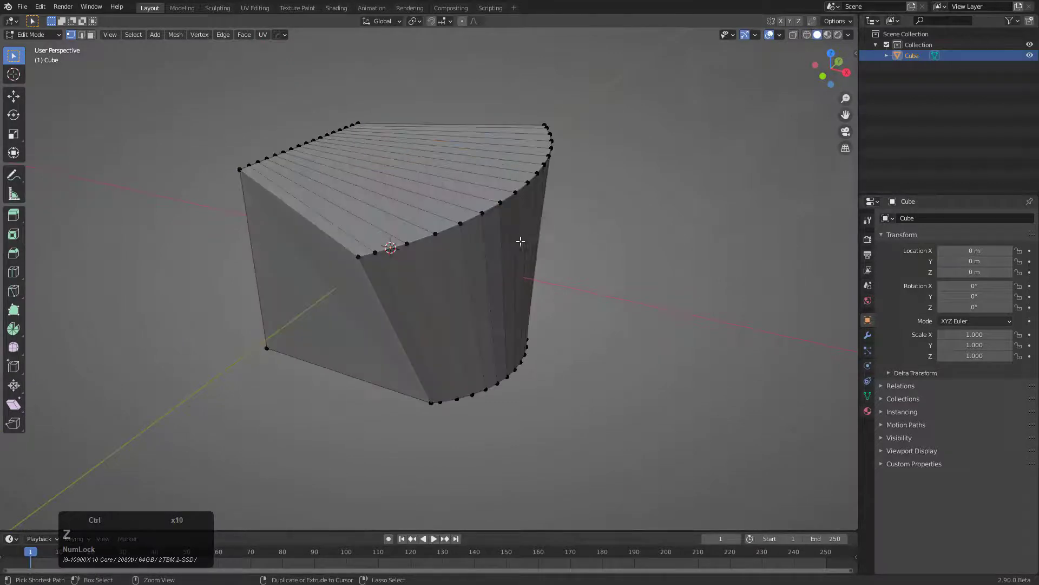
# Redo the straightening of the lower front edge, leaving the upper front edge curved
pyautogui.moveTo(487, 254); pyautogui.dragTo(285, 213, button='middle')
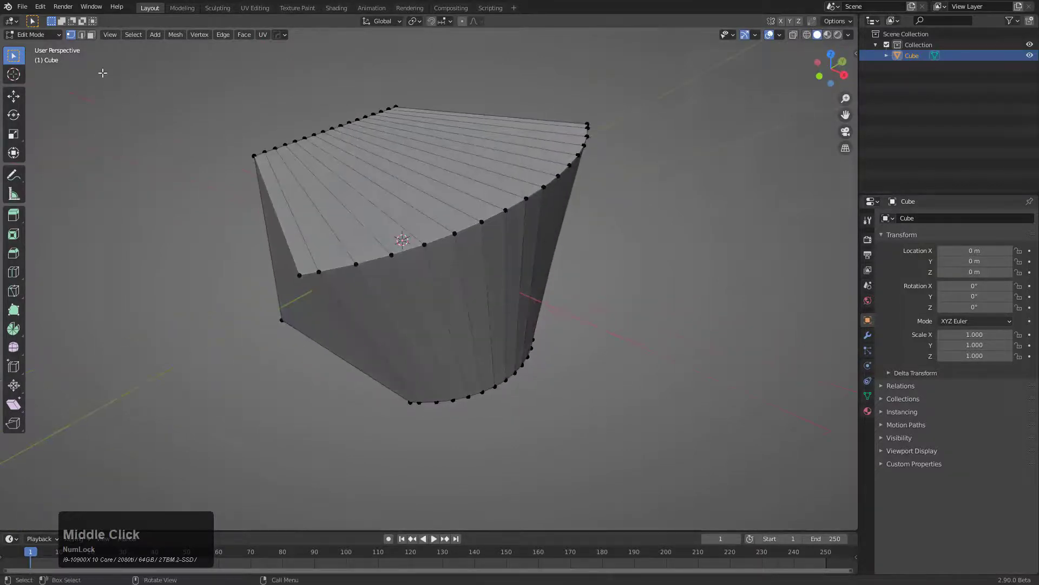
pyautogui.click(40, 6)
pyautogui.click(57, 38)
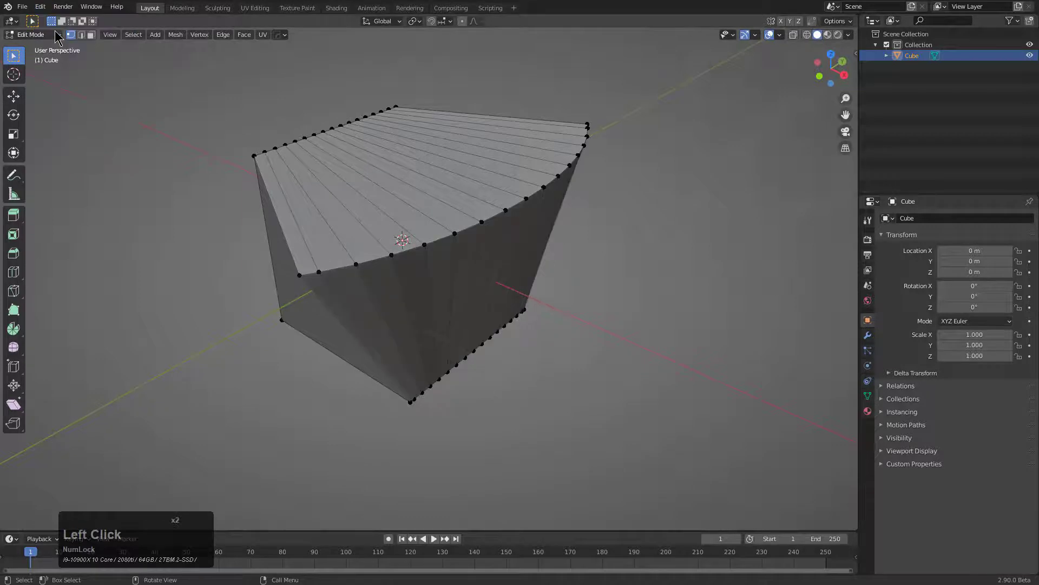
pyautogui.moveTo(394, 366); pyautogui.dragTo(336, 388, button='middle')
pyautogui.moveTo(556, 391); pyautogui.dragTo(220, 284, button='middle')
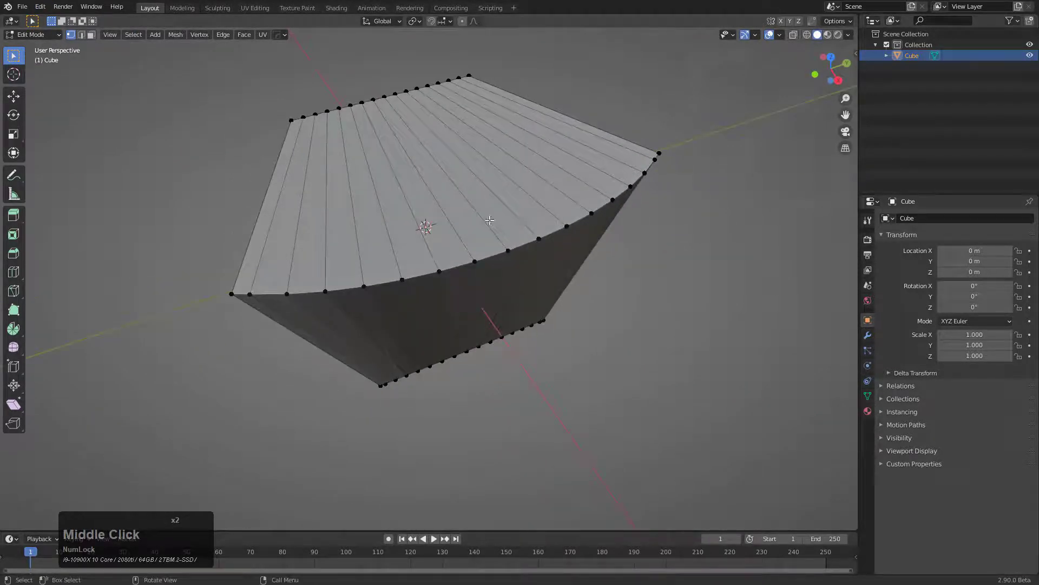
pyautogui.press('q')
pyautogui.moveTo(437, 209)
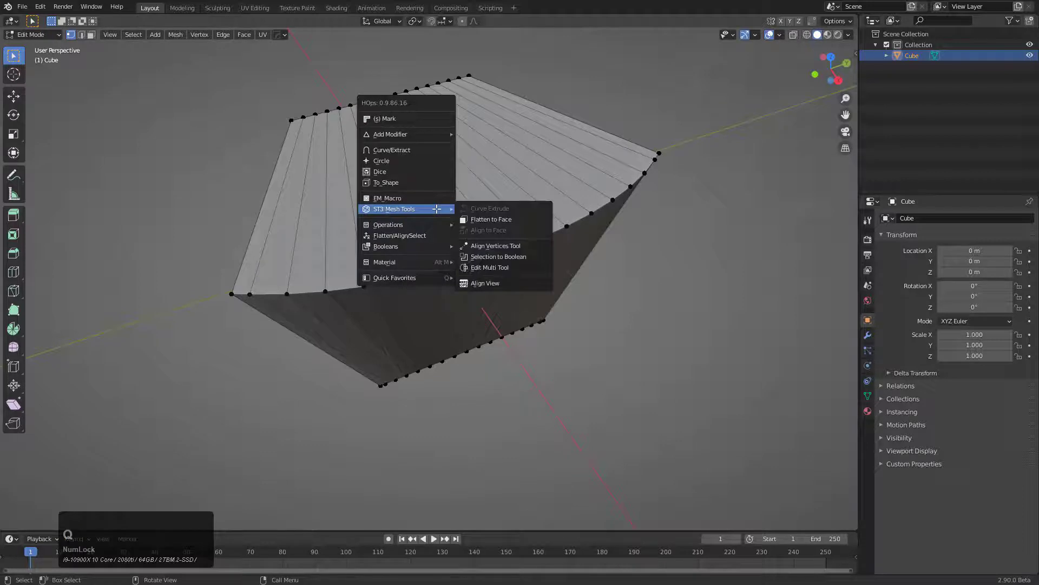
pyautogui.click(494, 247)
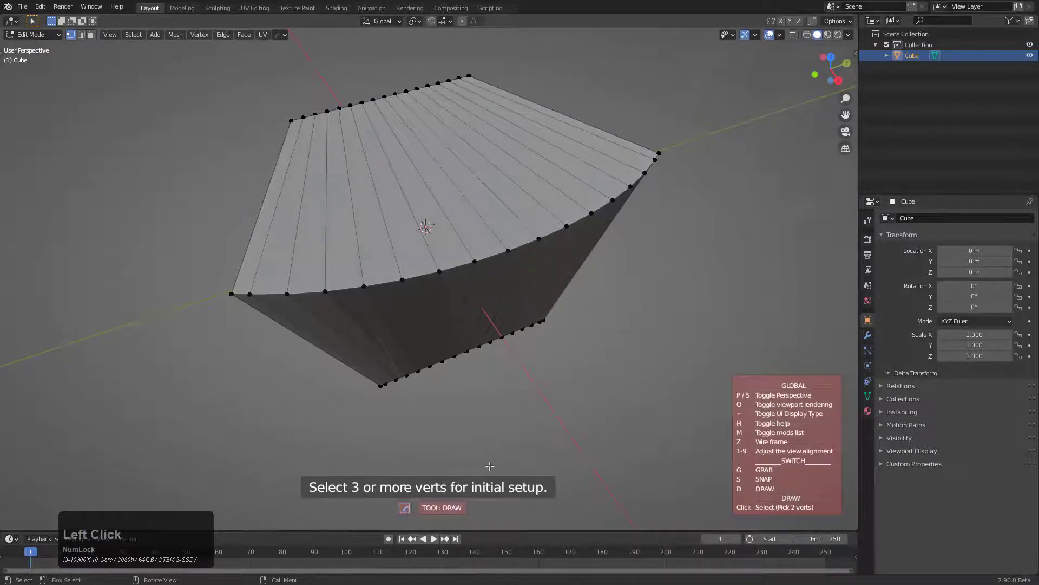
pyautogui.click(233, 294)
pyautogui.click(656, 159)
pyautogui.moveTo(656, 180); pyautogui.dragTo(610, 194, button='middle')
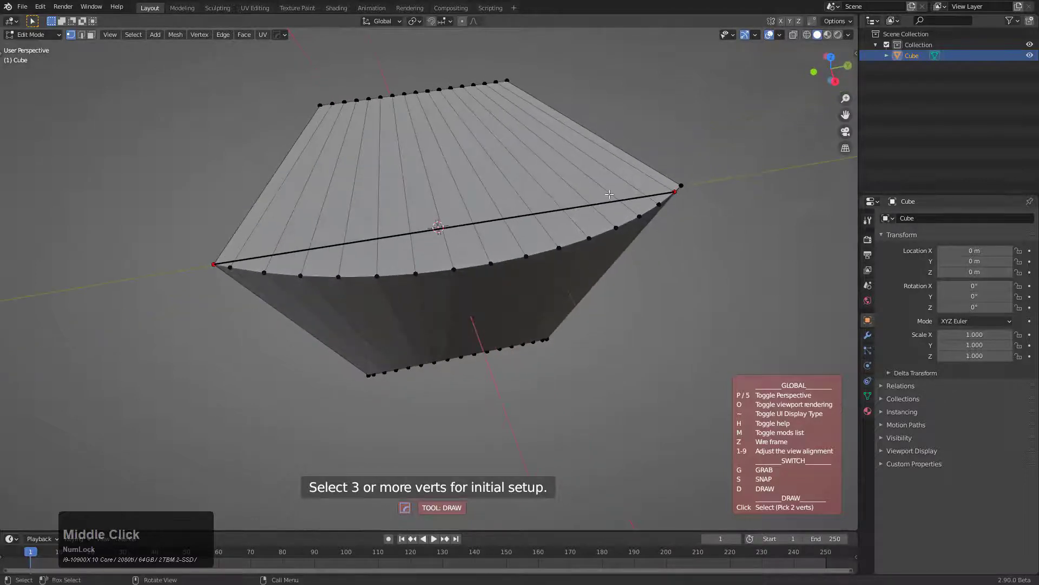
pyautogui.press('s')
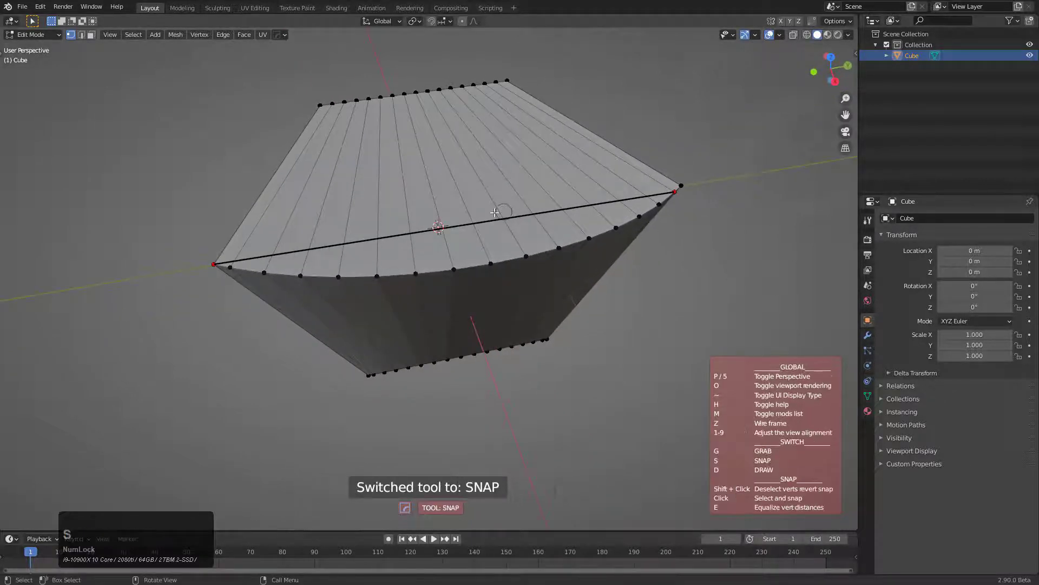
pyautogui.click(674, 189)
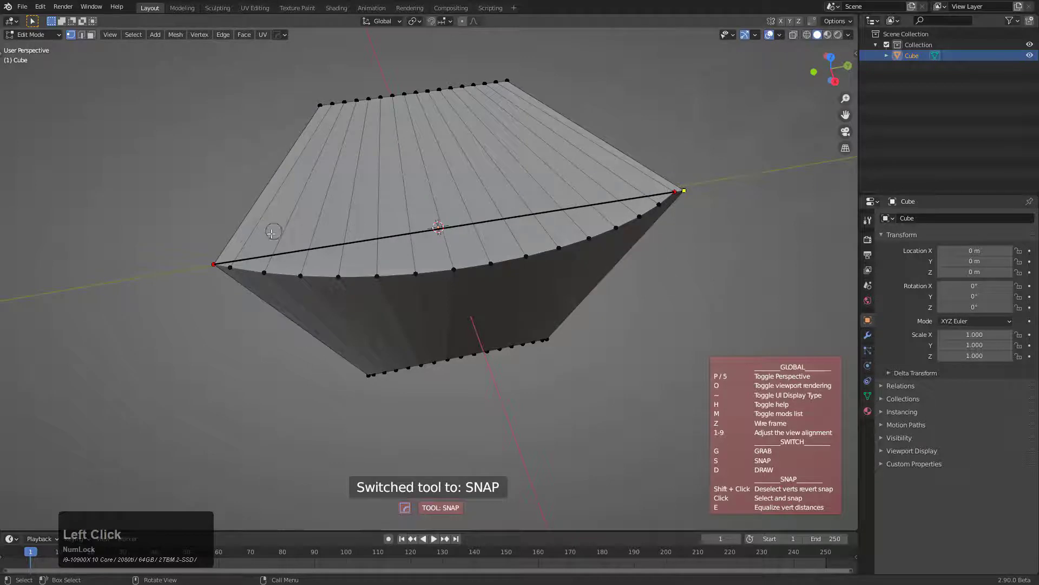
pyautogui.rightClick(301, 254)
pyautogui.press('q')
pyautogui.moveTo(320, 238)
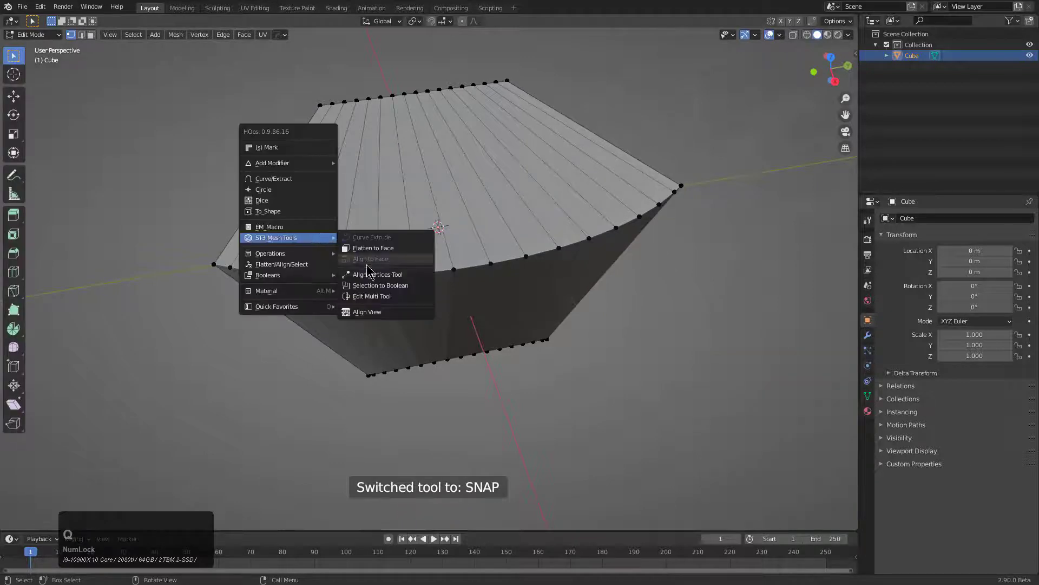
pyautogui.click(373, 277)
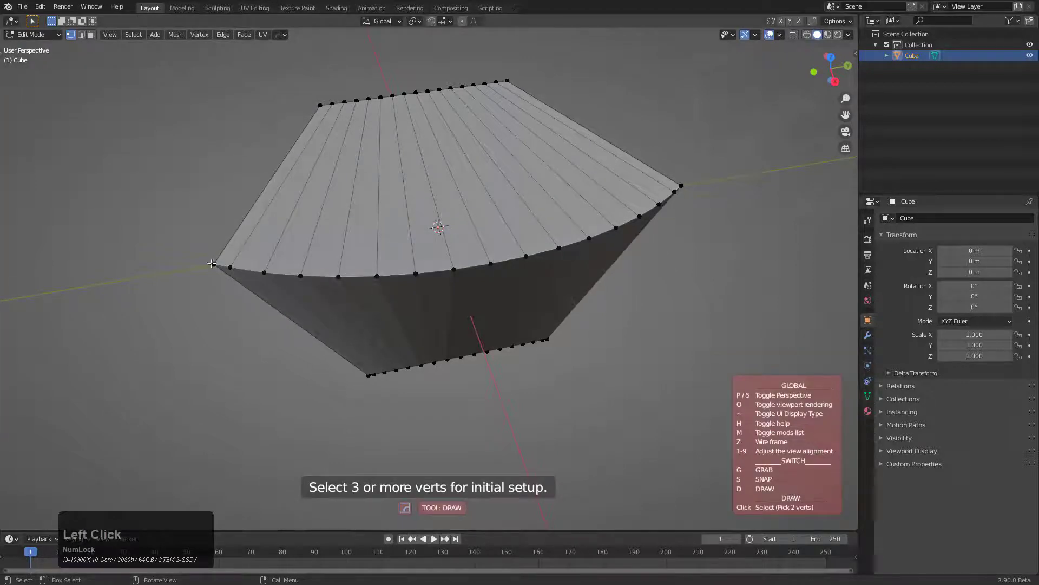
pyautogui.click(677, 188)
pyautogui.moveTo(677, 189); pyautogui.dragTo(611, 304, button='middle')
# Start the Align Vertices Tool, draw a line between the curved upper front edge's end corners, and snap all its vertices onto it
pyautogui.press('q')
pyautogui.moveTo(611, 304)
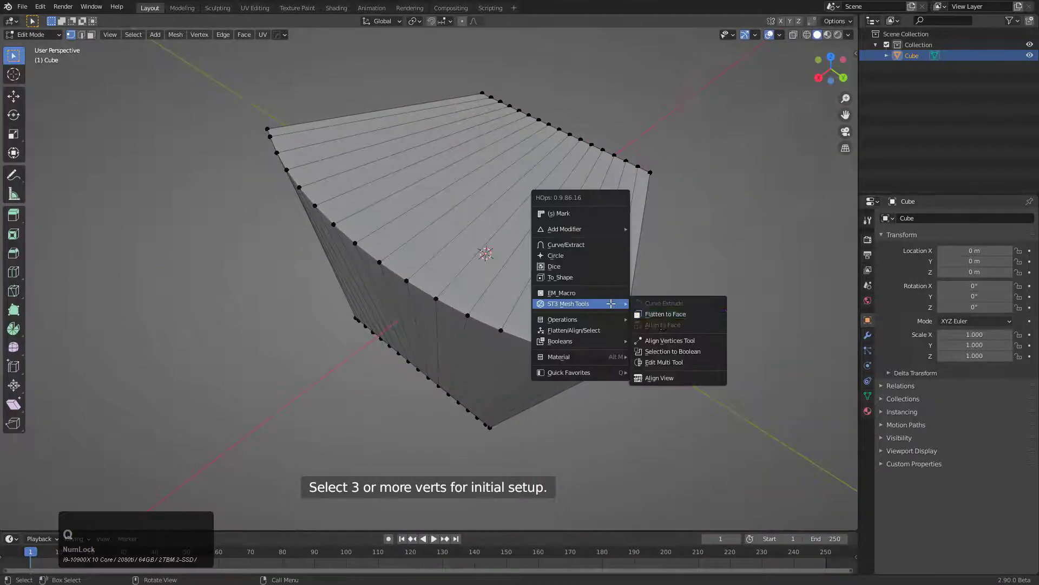
pyautogui.click(658, 341)
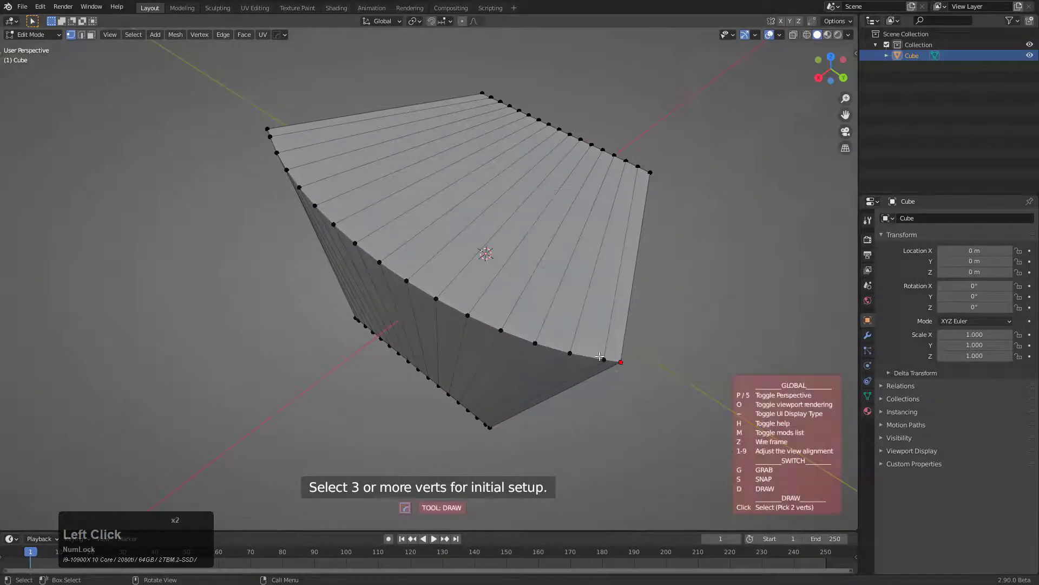
pyautogui.moveTo(600, 355)
pyautogui.mouseDown(button='middle')
pyautogui.moveTo(520, 295)
pyautogui.moveTo(379, 292)
pyautogui.mouseUp(button='middle')
pyautogui.click(416, 320)
pyautogui.press('s')
pyautogui.moveTo(277, 297)
pyautogui.mouseDown()
pyautogui.moveTo(429, 269)
pyautogui.moveTo(536, 231)
pyautogui.moveTo(642, 156)
pyautogui.mouseUp()
pyautogui.moveTo(447, 187); pyautogui.dragTo(458, 198, button='middle')
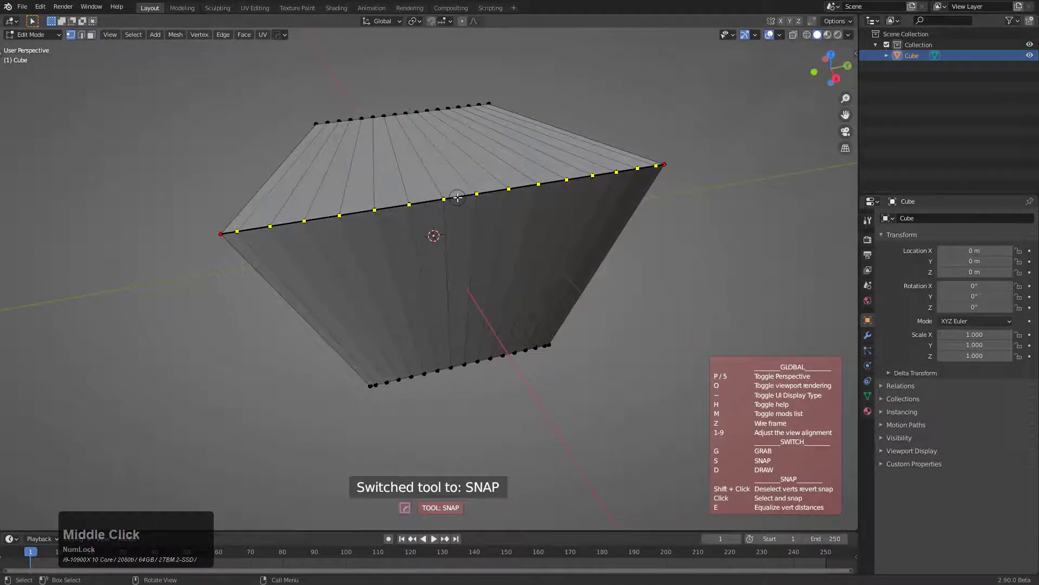
# Shift the upper front edge's vertices along their line in Grab mode and scale them to match the cube's width
pyautogui.press('g')
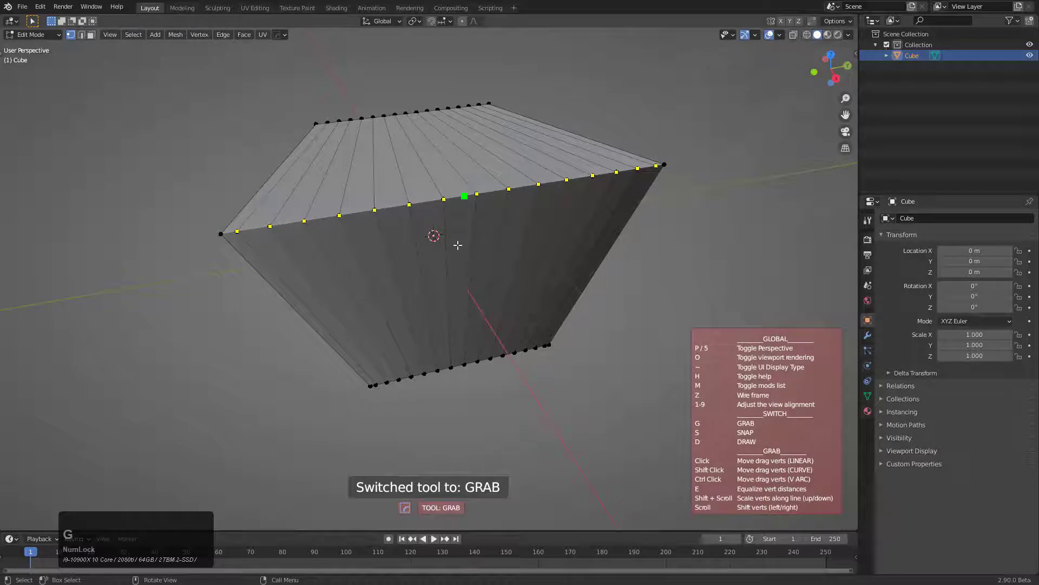
pyautogui.keyDown('ctrl'); pyautogui.scroll(2, 457, 245); pyautogui.keyUp('ctrl')
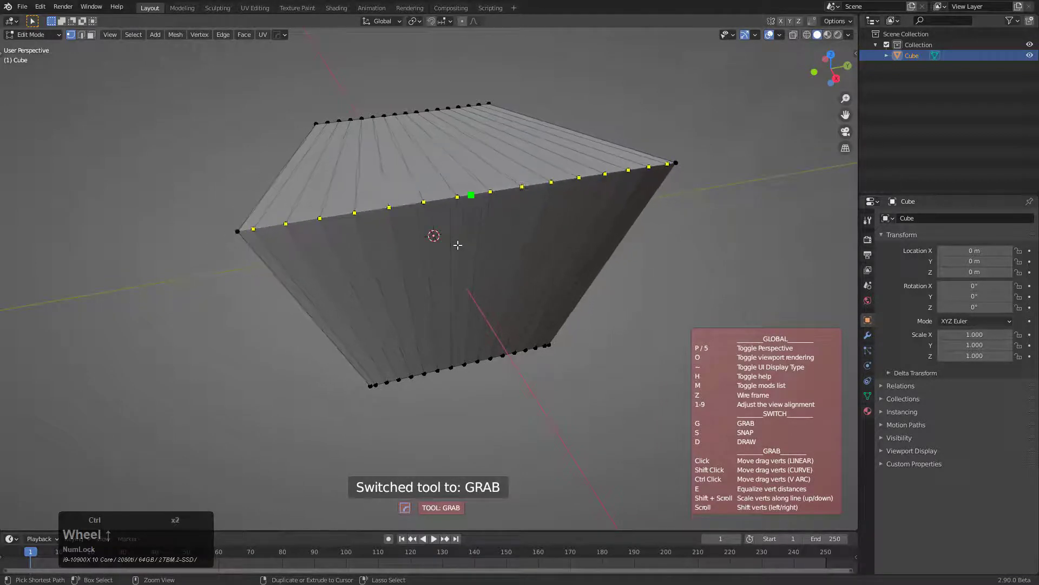
pyautogui.keyDown('shift'); pyautogui.scroll(-4, 457, 244); pyautogui.keyUp('shift')
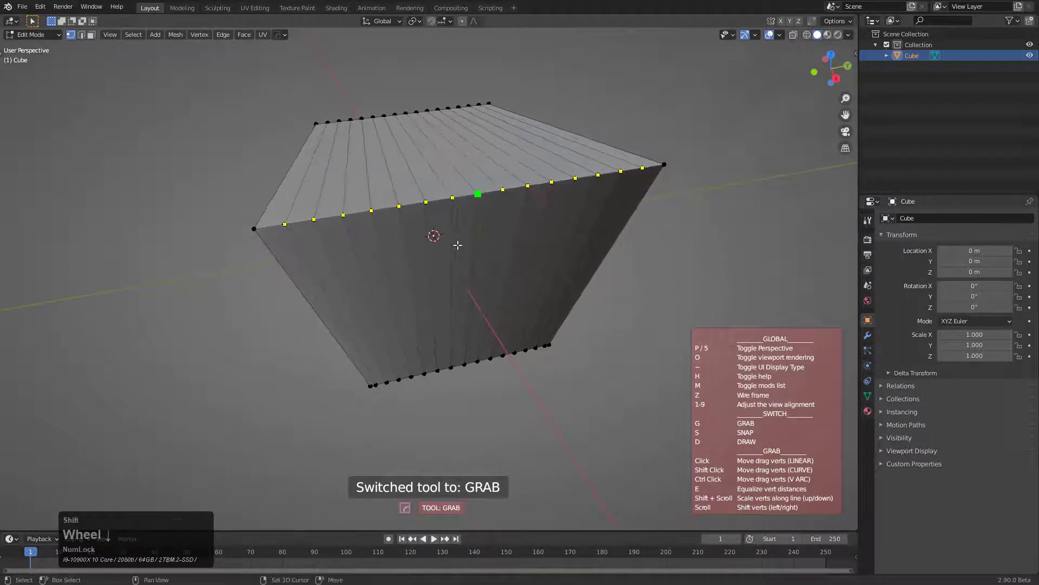
pyautogui.keyDown('shift'); pyautogui.scroll(2, 457, 245); pyautogui.keyUp('shift')
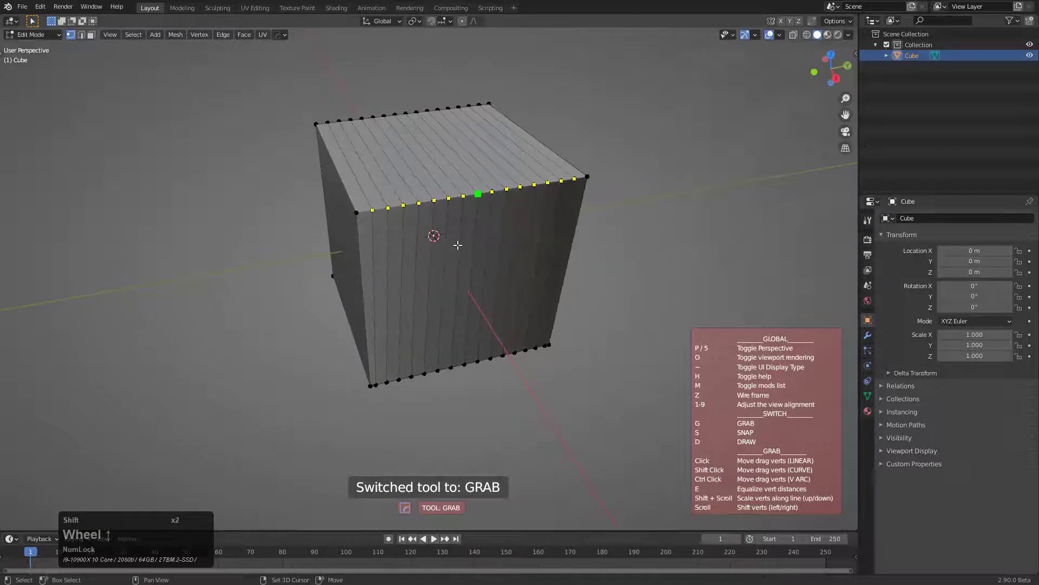
pyautogui.keyDown('shift'); pyautogui.scroll(-1, 457, 245); pyautogui.keyUp('shift')
# Move the upper front edge's vertices away from their line, return them to it, and finish the Align Vertices Tool
pyautogui.click(458, 245)
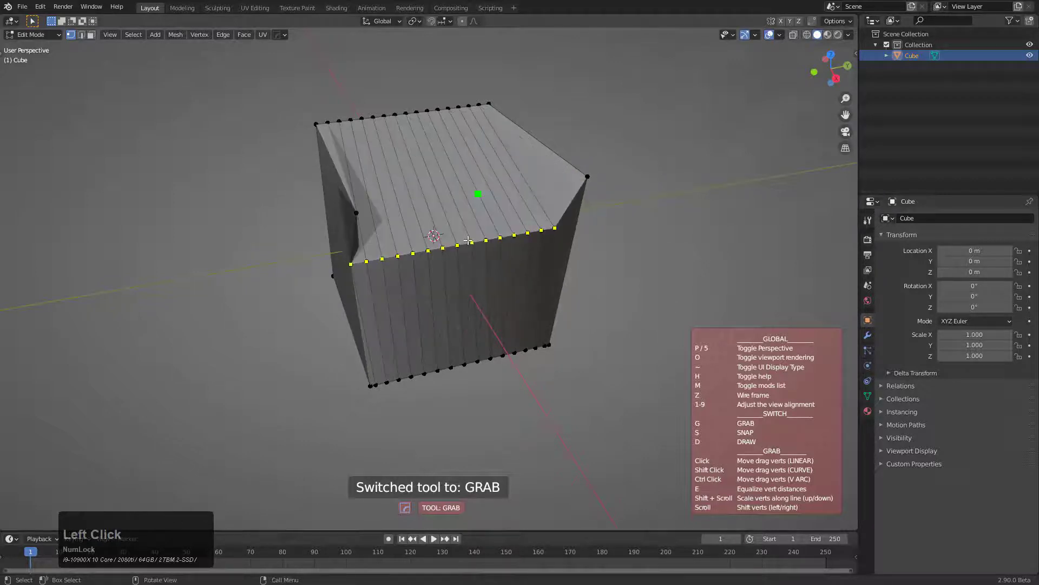
pyautogui.moveTo(479, 194)
pyautogui.mouseDown()
pyautogui.moveTo(483, 156)
pyautogui.moveTo(478, 194)
pyautogui.mouseUp()
pyautogui.press('space')
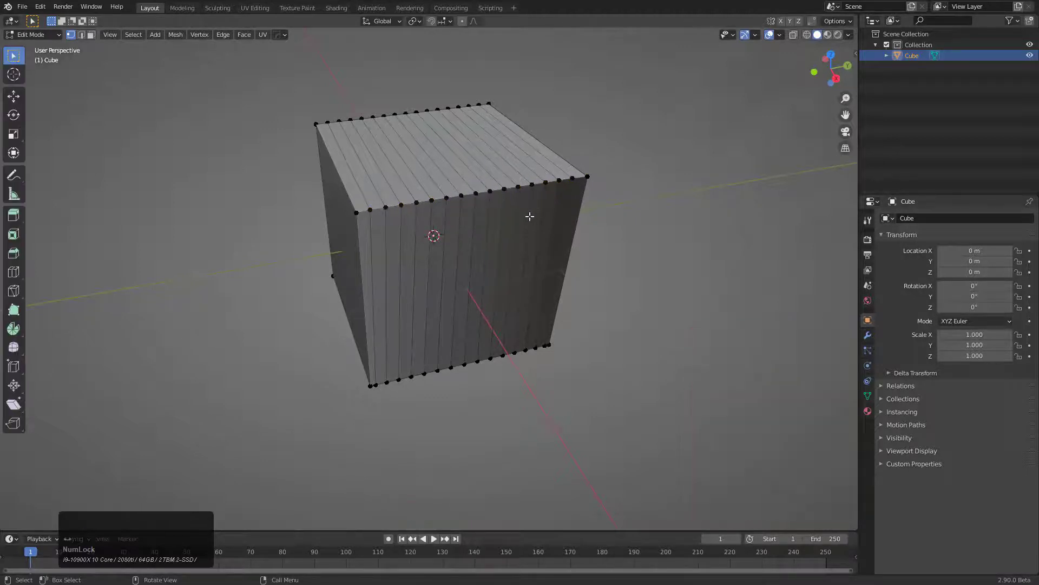
pyautogui.moveTo(529, 216); pyautogui.dragTo(394, 201, button='middle')
pyautogui.moveTo(330, 157); pyautogui.dragTo(353, 194, button='middle')
pyautogui.press('Tab')
pyautogui.scroll(-3, 388, 210)
pyautogui.scroll(-2, 388, 209)
pyautogui.press('Tab')
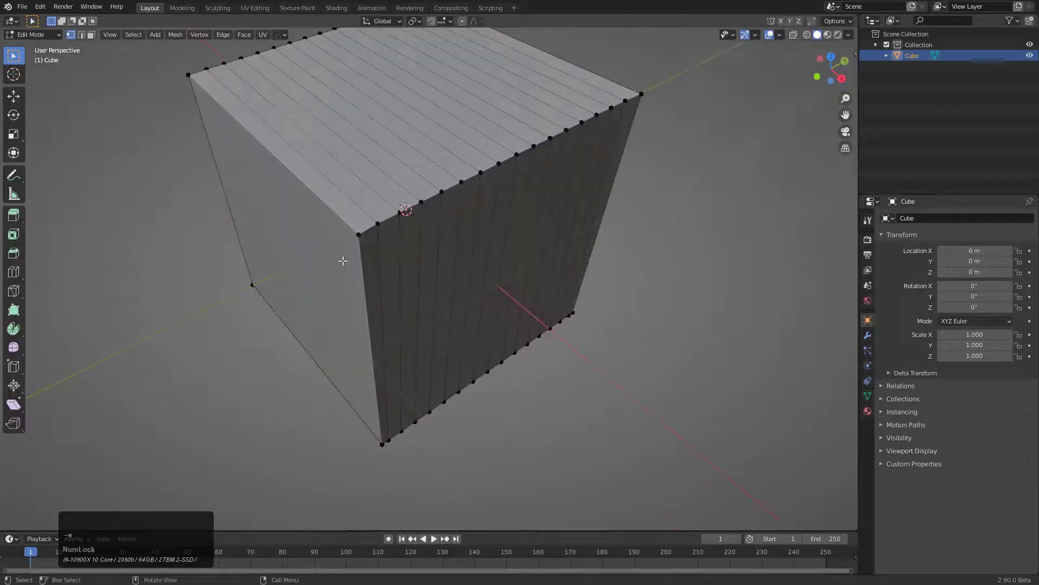
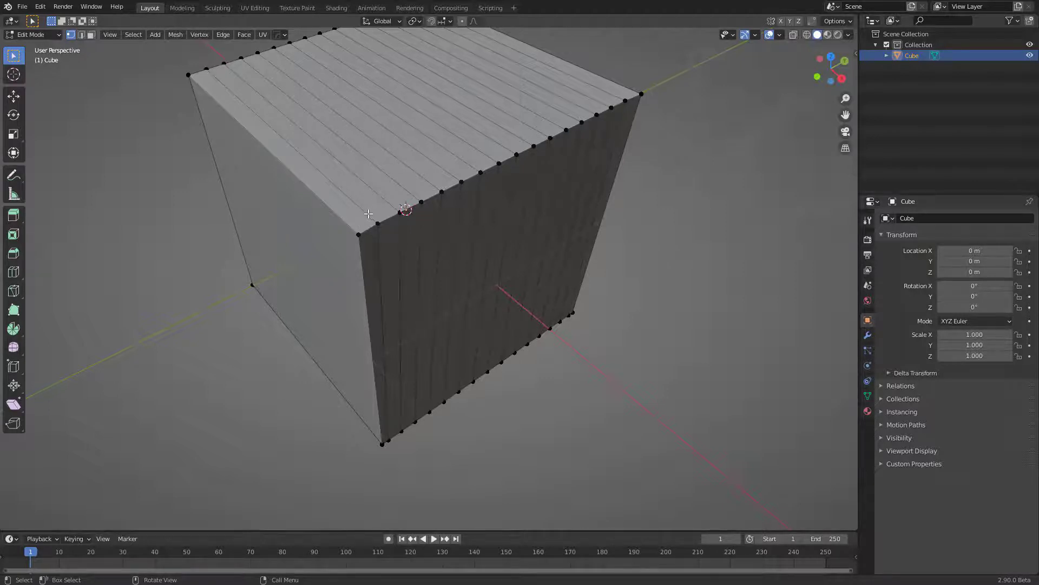
pyautogui.moveTo(480, 227); pyautogui.dragTo(460, 220, button='middle')
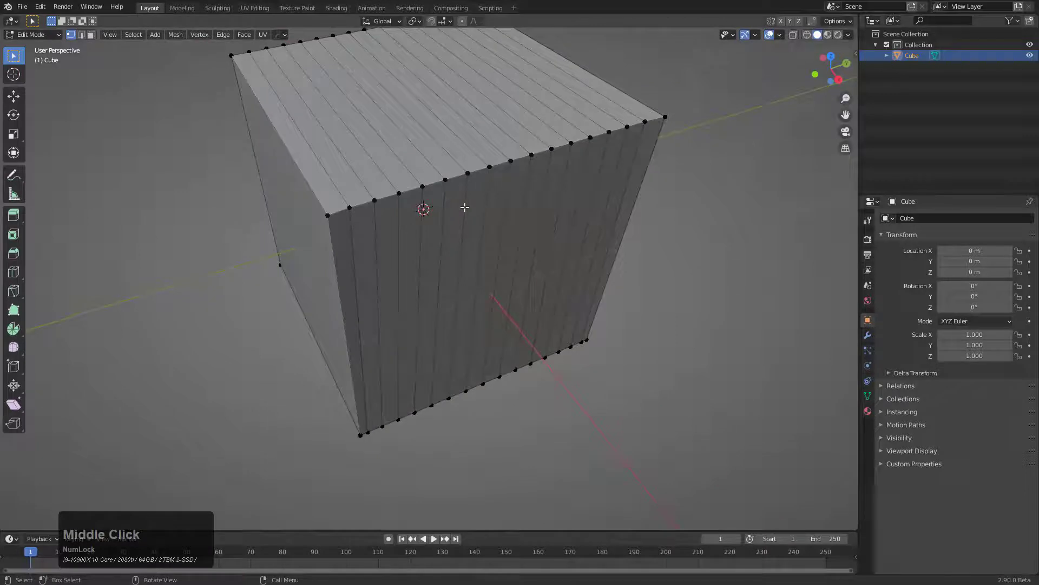
# Select the cube's upper front edge loop and view the available ST3 mesh tools
pyautogui.keyDown('alt'); pyautogui.click(472, 169); pyautogui.keyUp('alt')
pyautogui.press('q')
pyautogui.moveTo(527, 182)
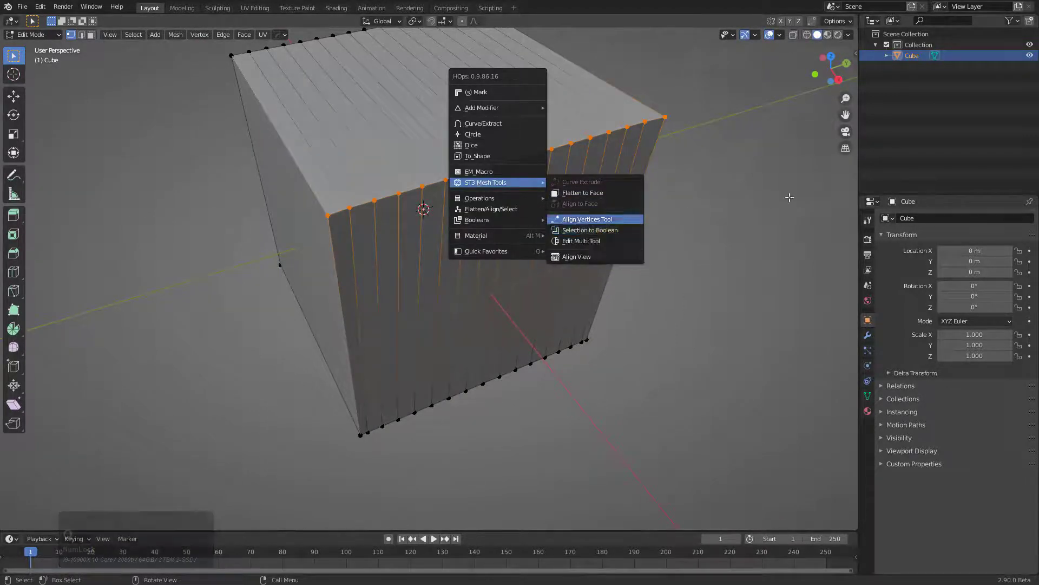
# Delete the subdivided cube and add a new default cube mesh
pyautogui.press('Tab')
pyautogui.press('x')
pyautogui.click(544, 237)
pyautogui.middleClick(475, 259)
pyautogui.hotkey('shift', 'a')
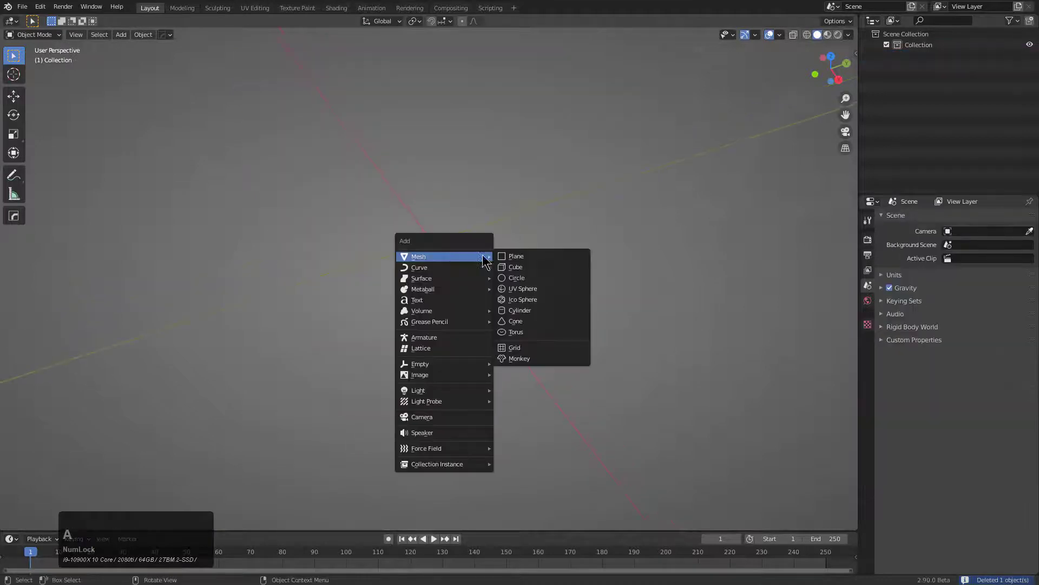
pyautogui.click(530, 265)
# Cut the cube's top and adjacent front face using Selection to Boolean with offset 0.035 and inset 0.221, extruding the cutter inward
pyautogui.press('KP_Decimal')
pyautogui.scroll(-1, 499, 255)
pyautogui.moveTo(438, 260); pyautogui.dragTo(516, 286, button='middle')
pyautogui.press('Tab')
pyautogui.press('3')
pyautogui.click(496, 254)
pyautogui.press('q')
pyautogui.moveTo(516, 287)
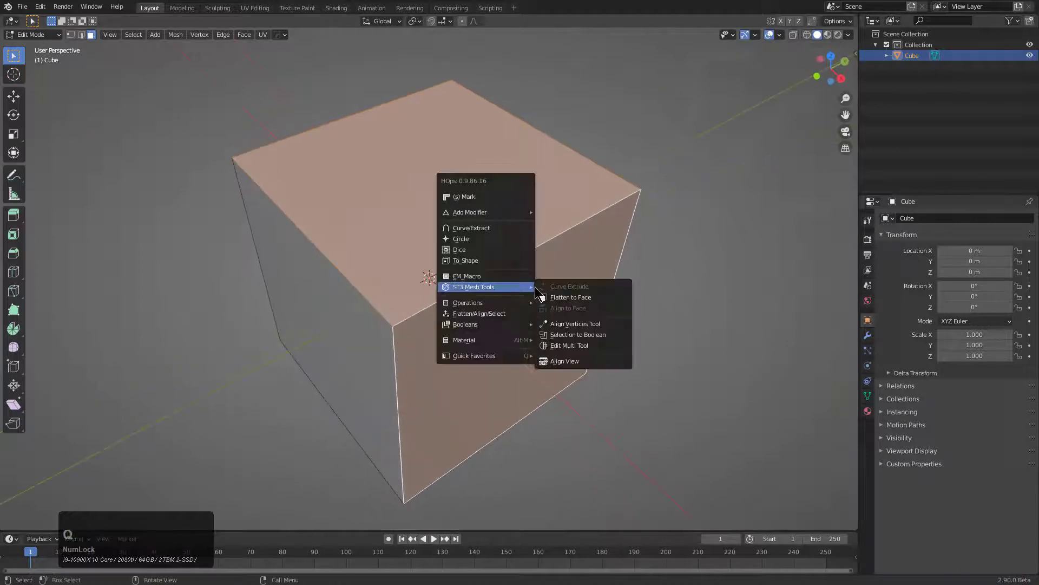
pyautogui.click(570, 337)
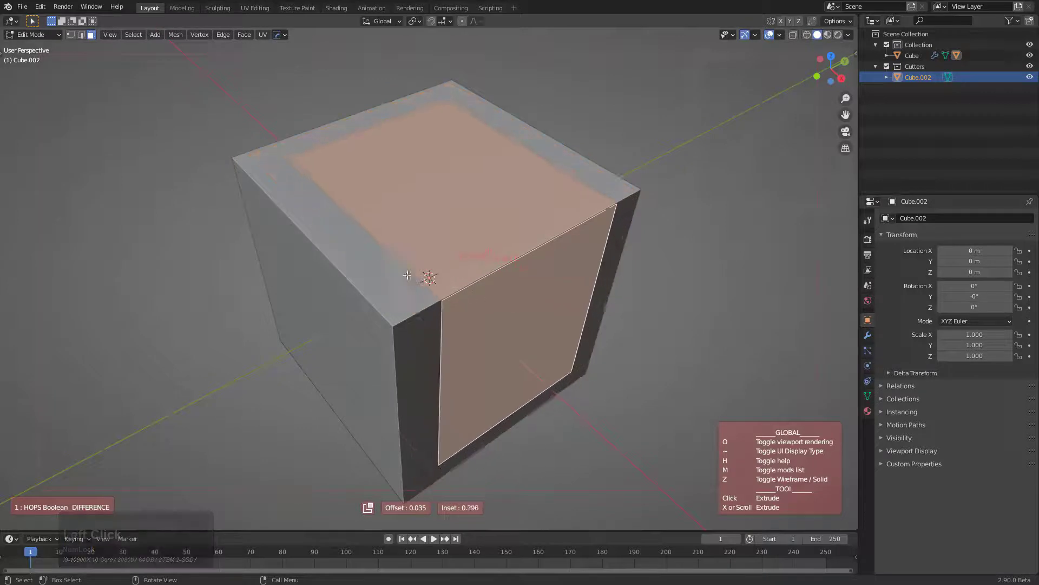
pyautogui.click(489, 290)
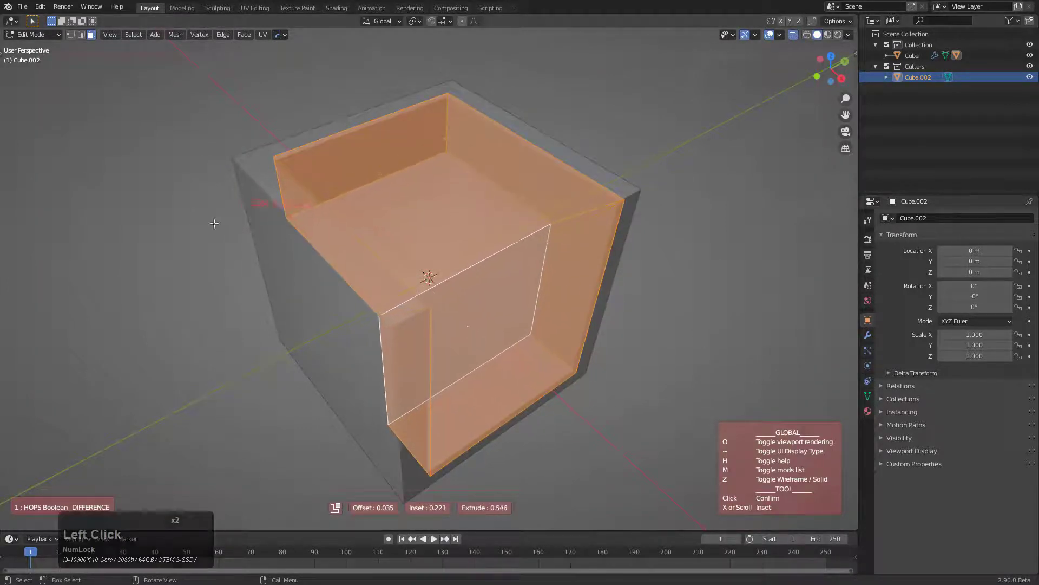
pyautogui.click(263, 233)
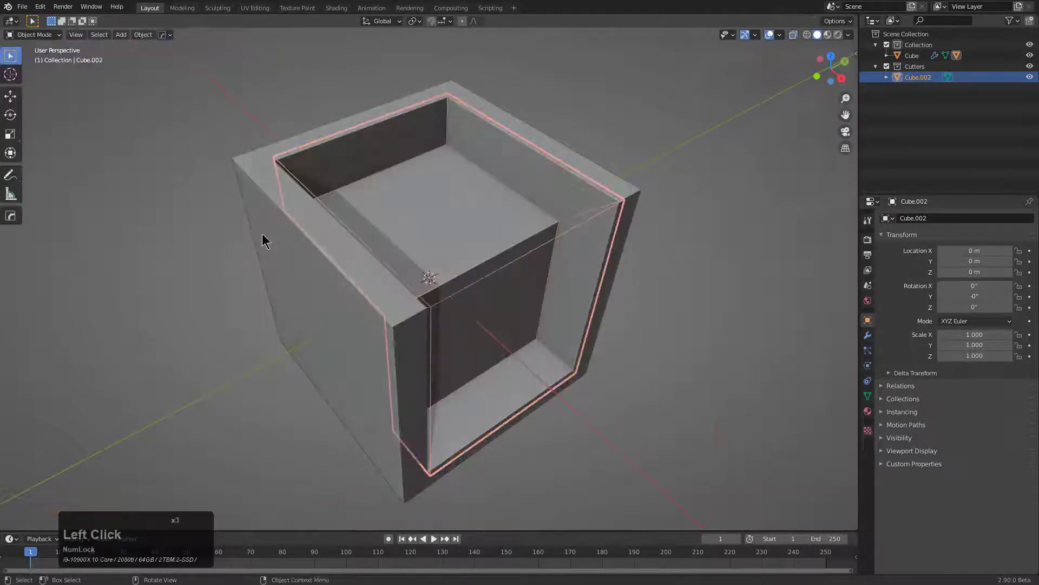
# Select the main cube and apply its boolean cut with Visual Geometry to Mesh
pyautogui.moveTo(475, 286); pyautogui.dragTo(417, 281, button='middle')
pyautogui.scroll(-1, 368, 254)
pyautogui.click(341, 301)
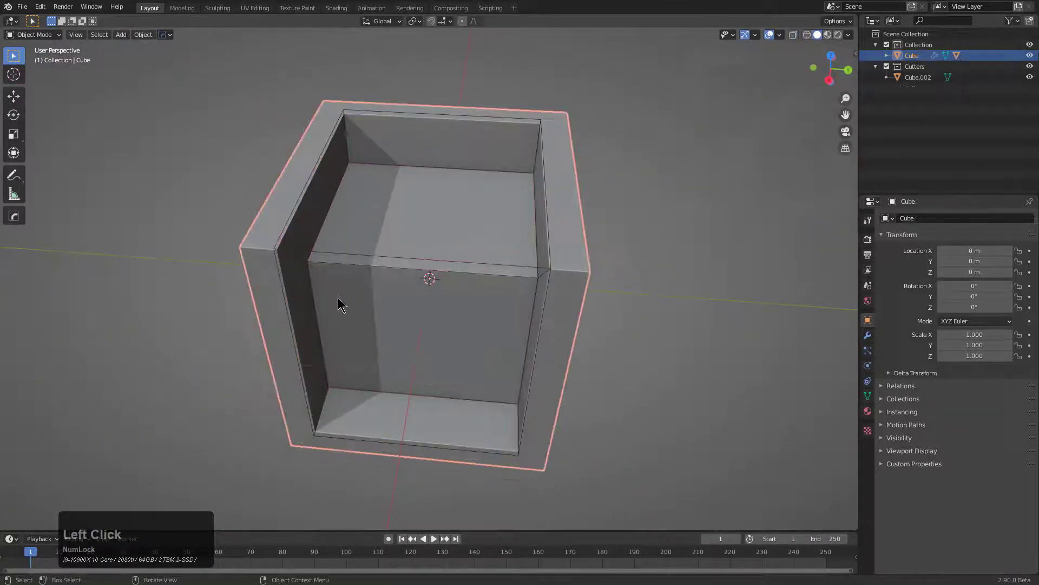
pyautogui.moveTo(341, 301); pyautogui.dragTo(398, 280, button='middle')
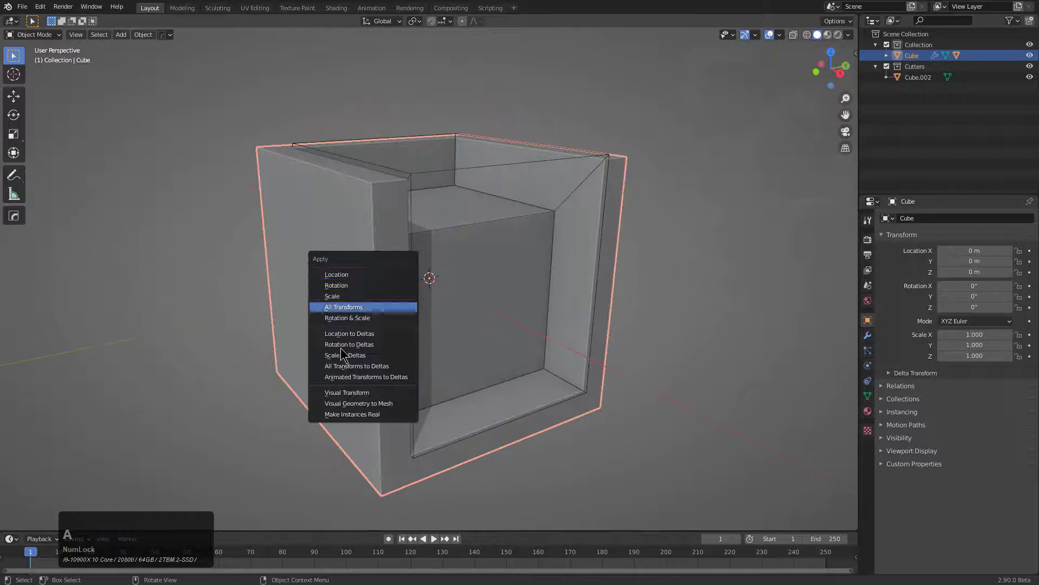
pyautogui.click(349, 403)
# Cut the cube's underside and an adjacent side face using Selection to Boolean with offset 0.035 and inset 0.219, extruding the cutter inward
pyautogui.moveTo(348, 399); pyautogui.dragTo(363, 269, button='middle')
pyautogui.press('Tab')
pyautogui.press('3')
pyautogui.click(364, 269)
pyautogui.keyDown('shift'); pyautogui.click(351, 336); pyautogui.keyUp('shift')
pyautogui.moveTo(351, 336); pyautogui.dragTo(422, 325, button='middle')
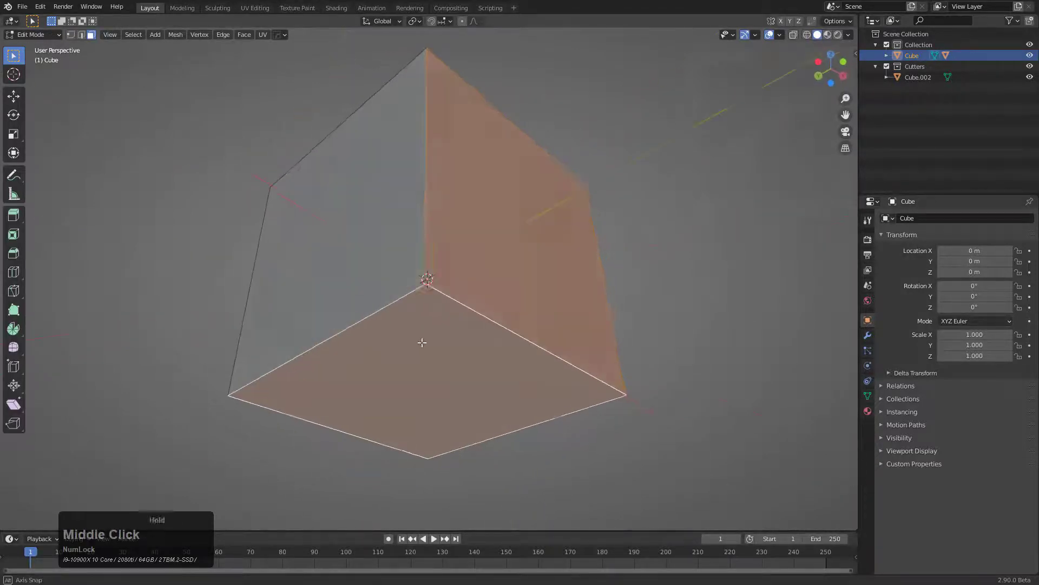
pyautogui.press('q')
pyautogui.moveTo(535, 323)
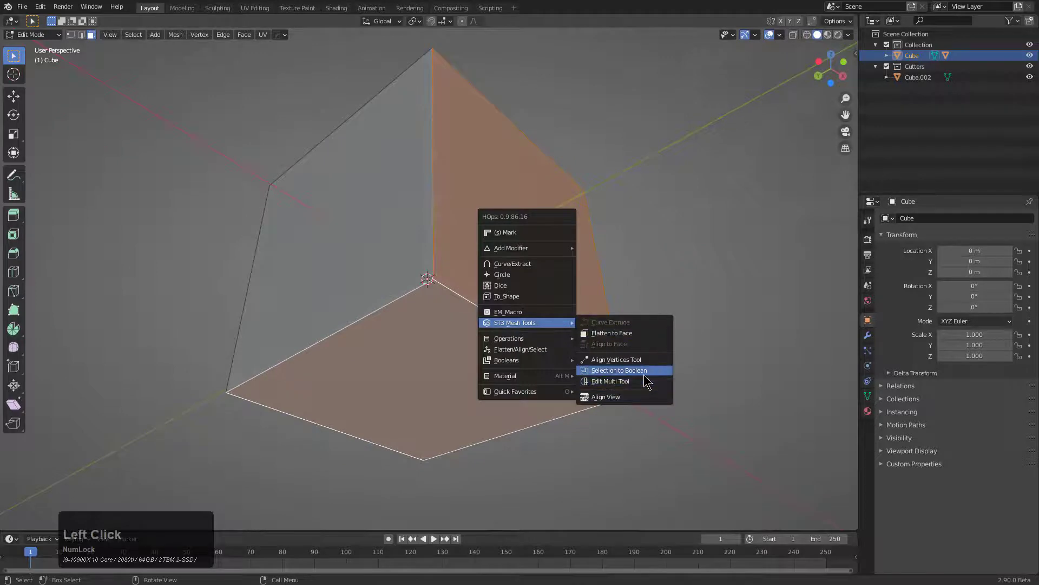
pyautogui.click(619, 370)
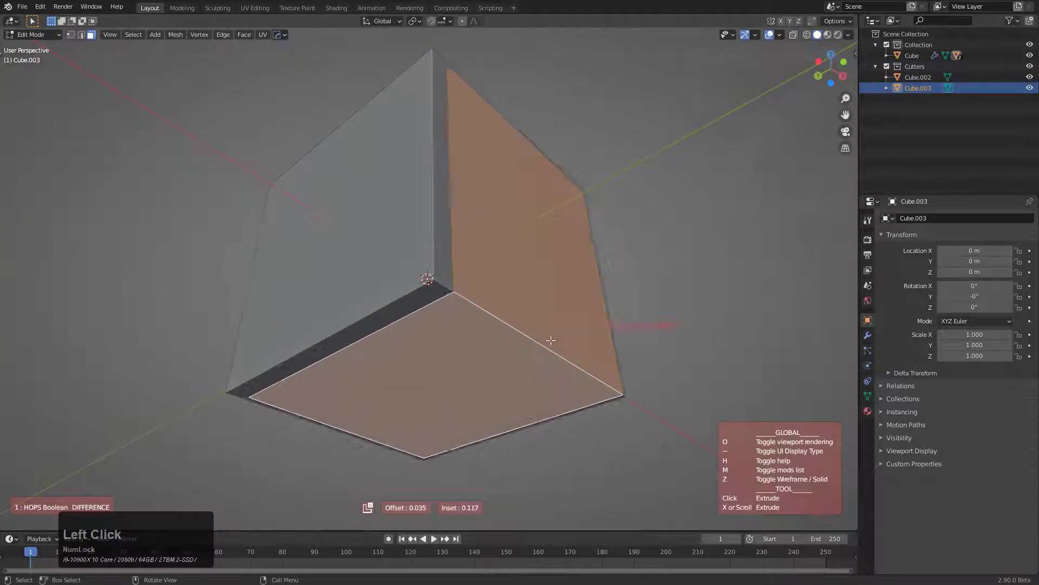
pyautogui.click(490, 313)
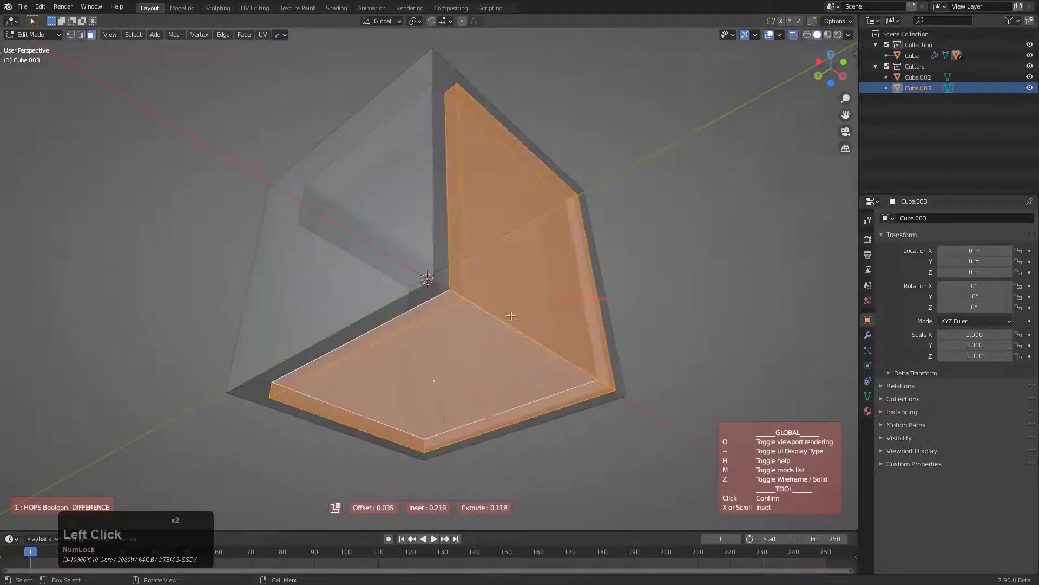
pyautogui.click(490, 292)
# Select the main cube's two adjacent side faces and start Selection to Boolean on them
pyautogui.moveTo(529, 294); pyautogui.dragTo(451, 338, button='middle')
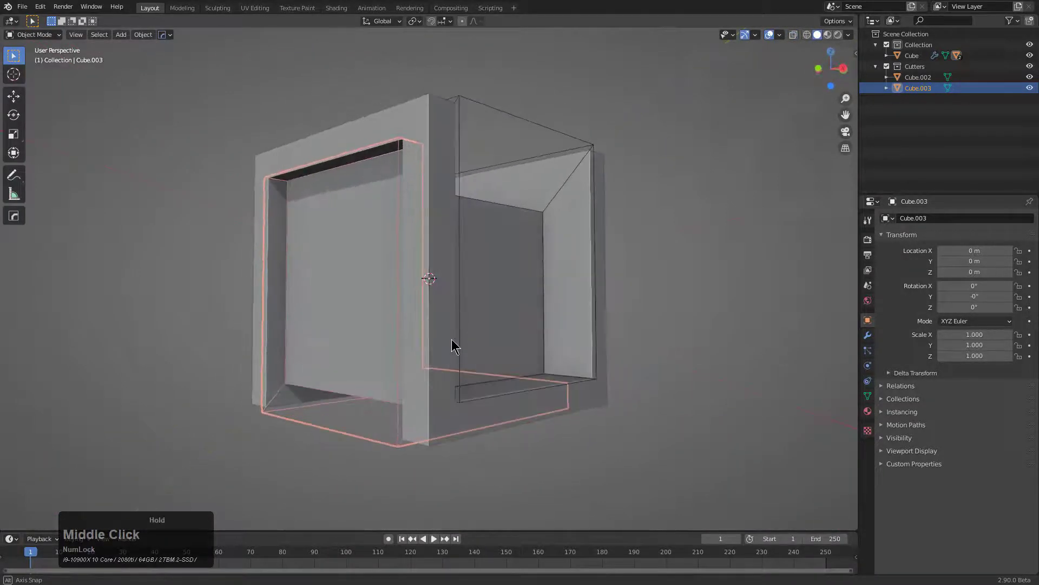
pyautogui.moveTo(454, 286); pyautogui.dragTo(383, 255, button='middle')
pyautogui.scroll(1, 452, 284)
pyautogui.click(509, 277)
pyautogui.moveTo(508, 276); pyautogui.dragTo(448, 246, button='middle')
pyautogui.press('Tab')
pyautogui.click(482, 227)
pyautogui.press('q')
pyautogui.moveTo(485, 232)
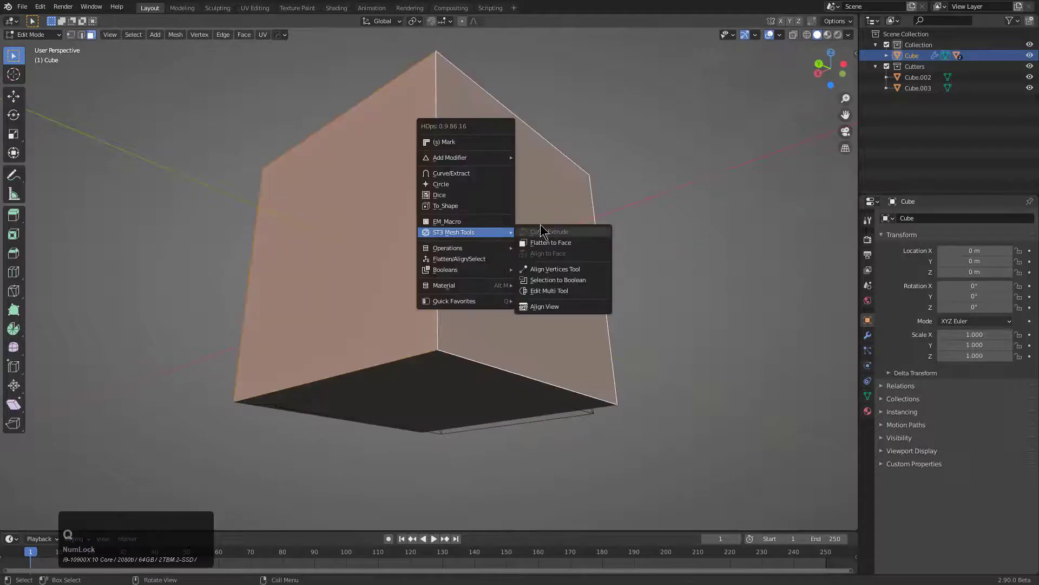
pyautogui.click(567, 280)
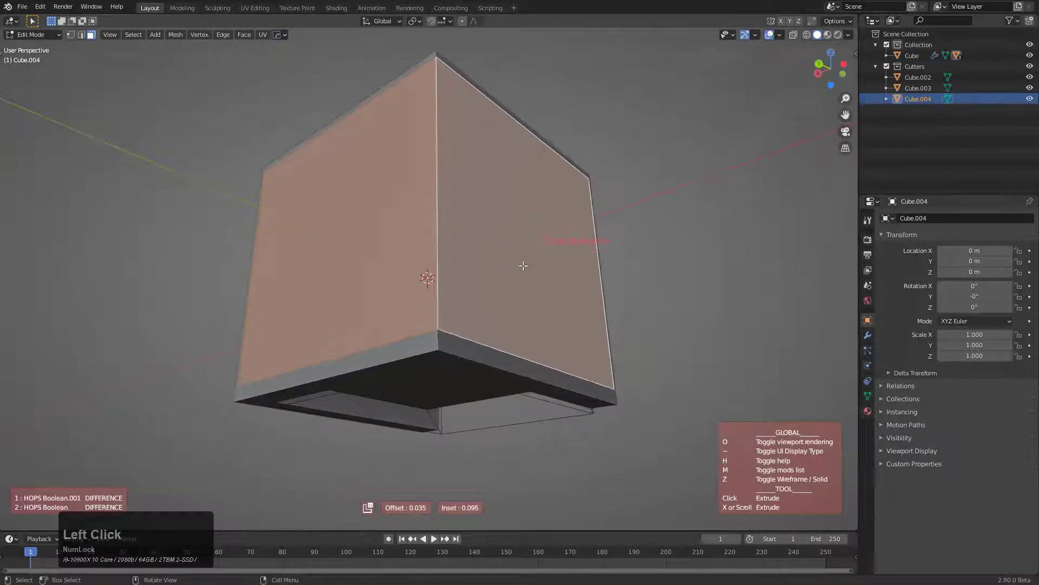
# Switch between the cutter's tools to set offset 0.140, inset 0.241 and extrude 0.387, and confirm the cut
pyautogui.keyDown('shift'); pyautogui.click(467, 253); pyautogui.keyUp('shift')
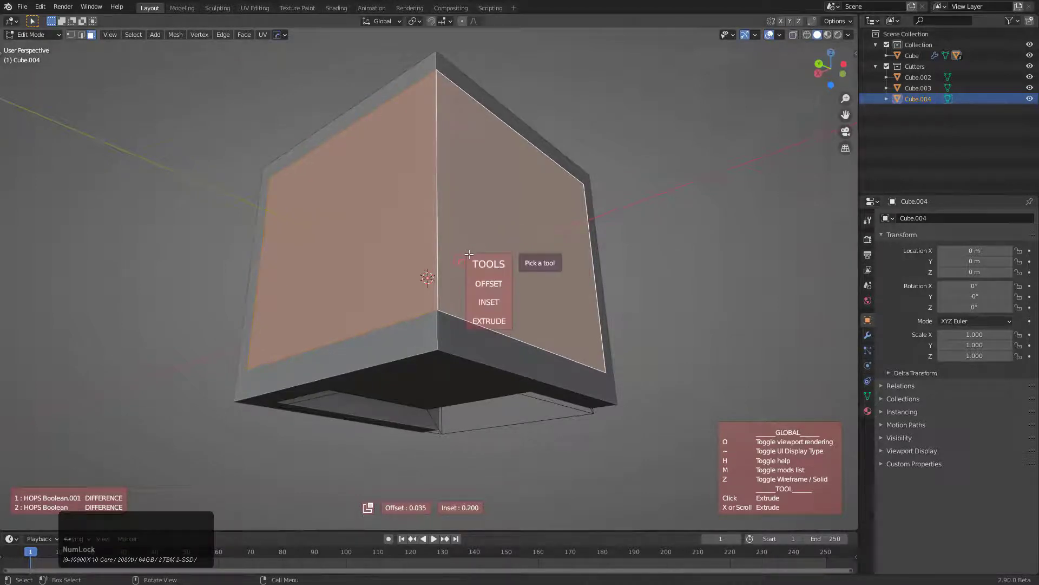
pyautogui.click(490, 283)
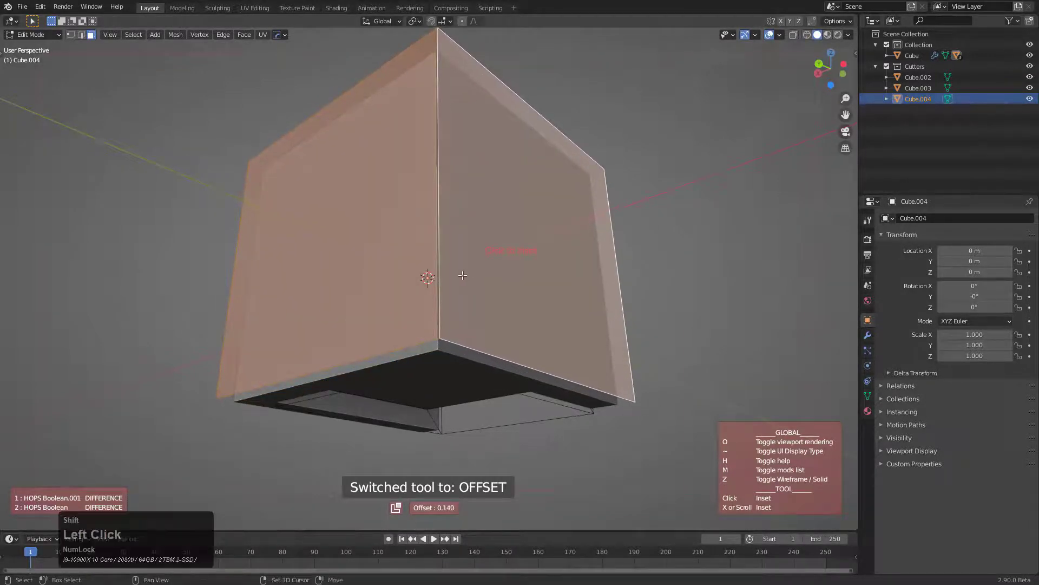
pyautogui.click(486, 323)
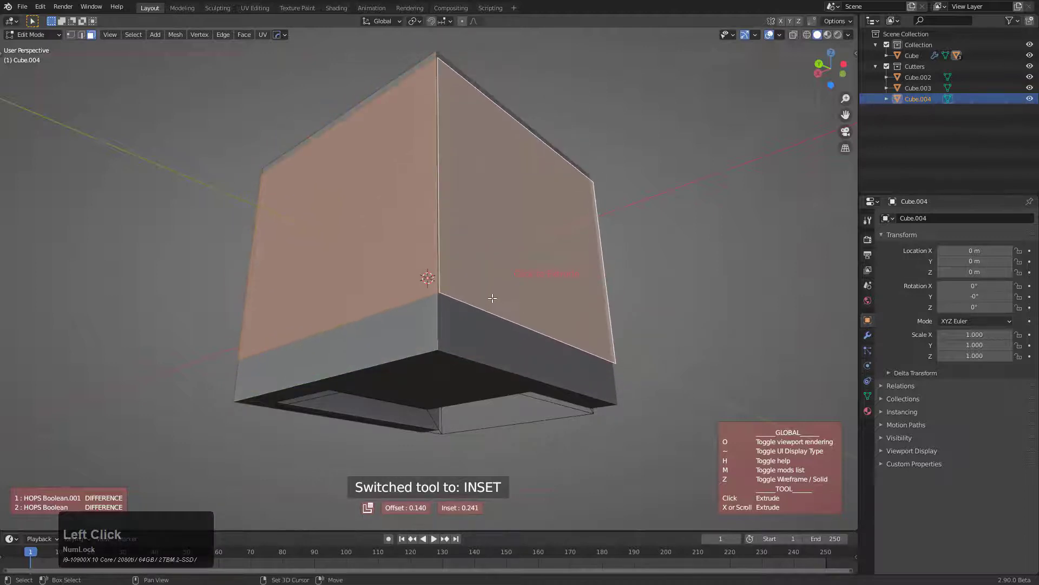
pyautogui.click(541, 364)
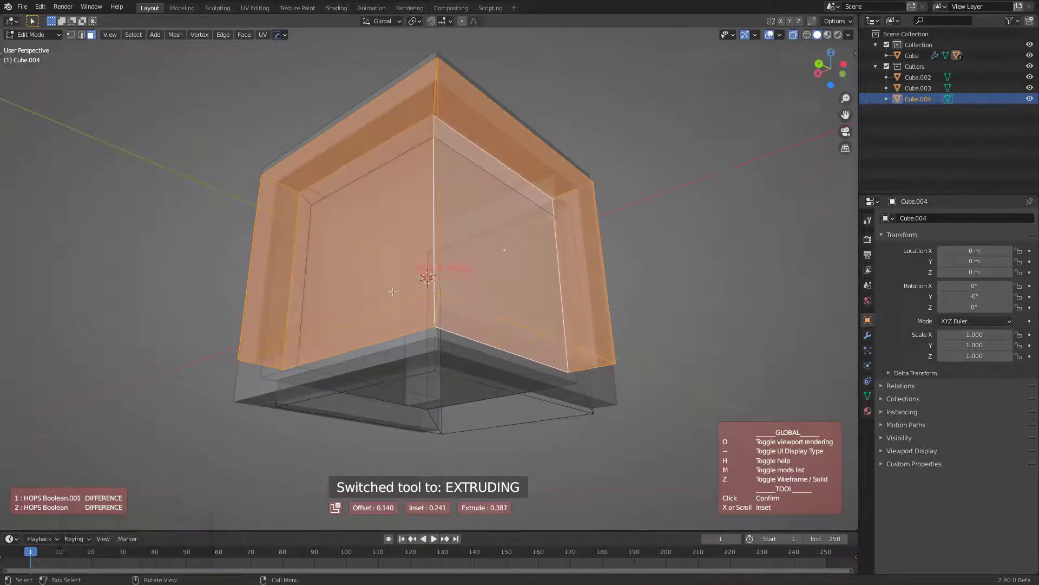
pyautogui.click(393, 291)
# Start a fresh scene containing only the default cube
pyautogui.moveTo(409, 223); pyautogui.dragTo(454, 287, button='middle')
pyautogui.click(470, 273)
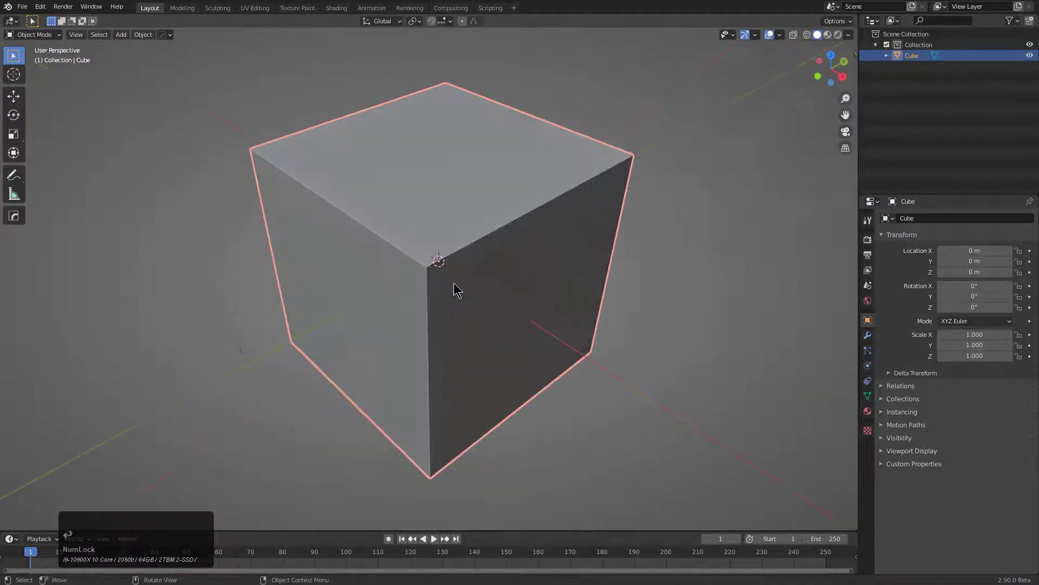
pyautogui.moveTo(453, 283); pyautogui.dragTo(457, 282, button='middle')
# Select the cube's top and adjacent front face in face mode and start the Edit Multi Tool
pyautogui.press('Tab')
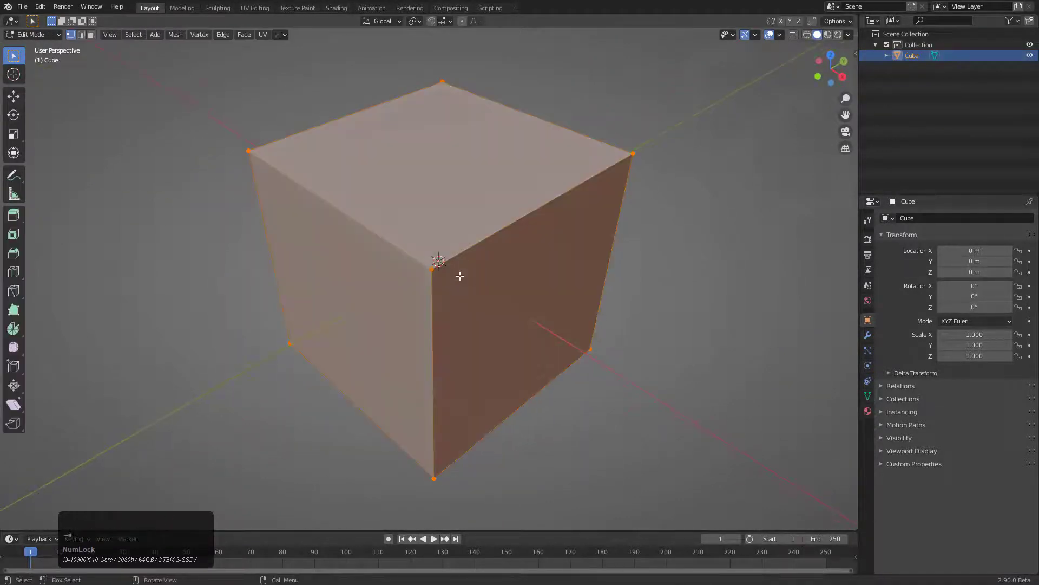
pyautogui.press('q')
pyautogui.press('3')
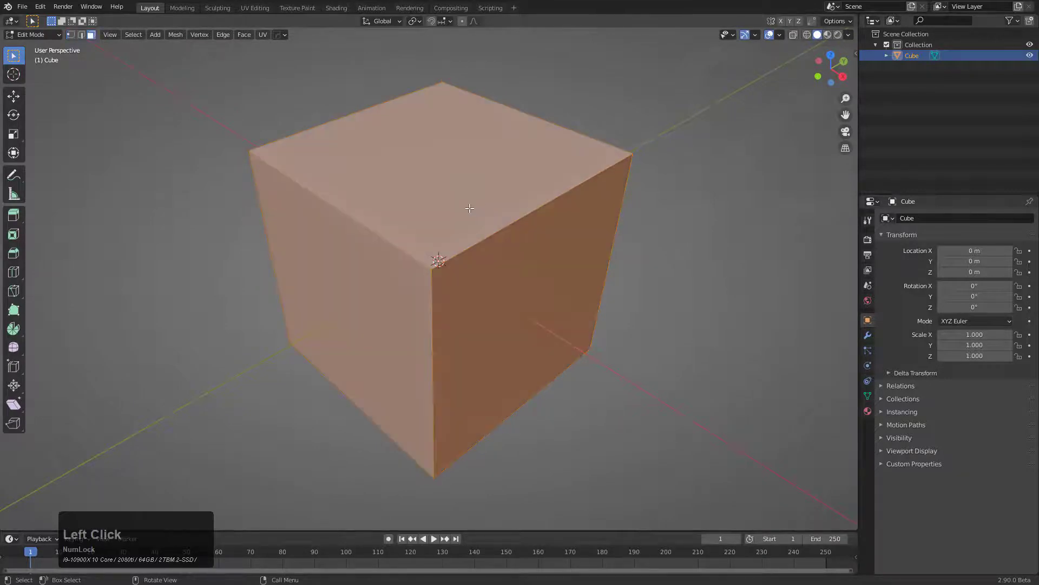
pyautogui.click(481, 210)
pyautogui.press('q')
pyautogui.moveTo(534, 259)
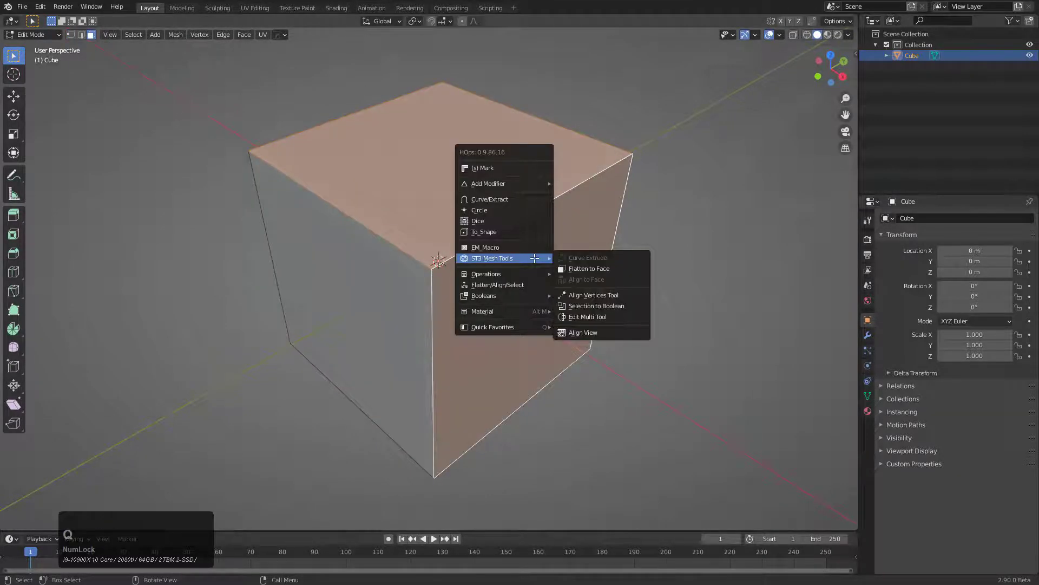
pyautogui.click(601, 316)
# Cycle through the Edit Multi Tool's modes, including Dissolve, and stop at Spin
pyautogui.moveTo(466, 287); pyautogui.dragTo(474, 300, button='middle')
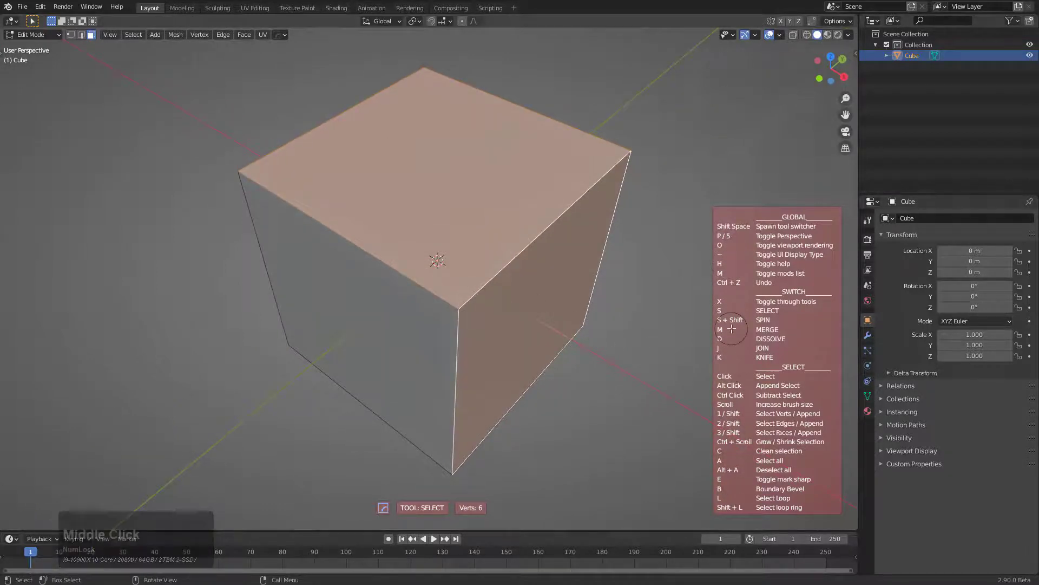
pyautogui.moveTo(503, 271); pyautogui.dragTo(511, 274, button='middle')
pyautogui.press('x')
pyautogui.press('x')
pyautogui.press('x')
pyautogui.press('x')
pyautogui.press('x')
pyautogui.press('x')
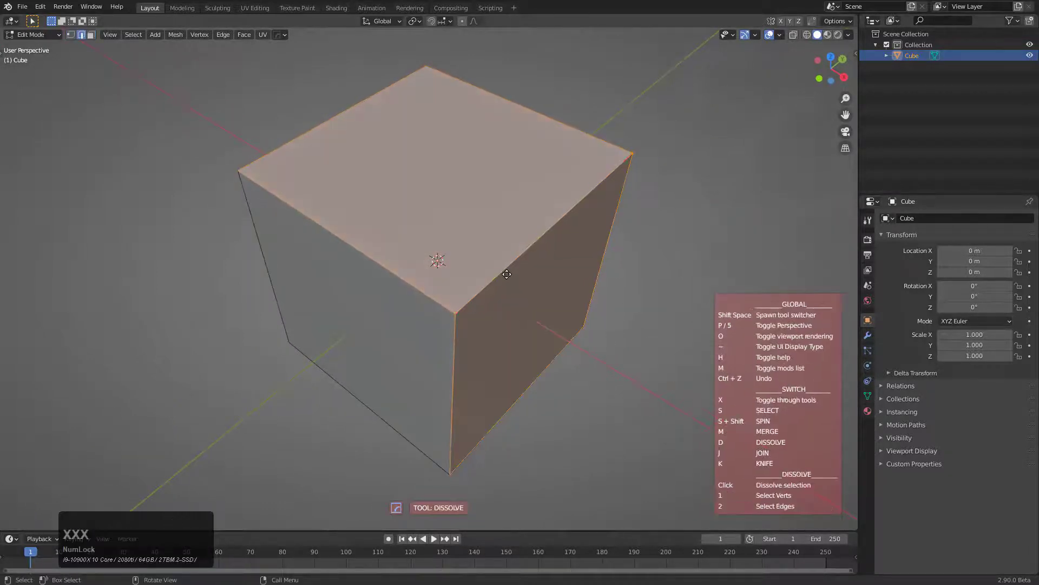
pyautogui.press('x')
pyautogui.press('x')
pyautogui.press('x')
pyautogui.press('x')
pyautogui.press('x')
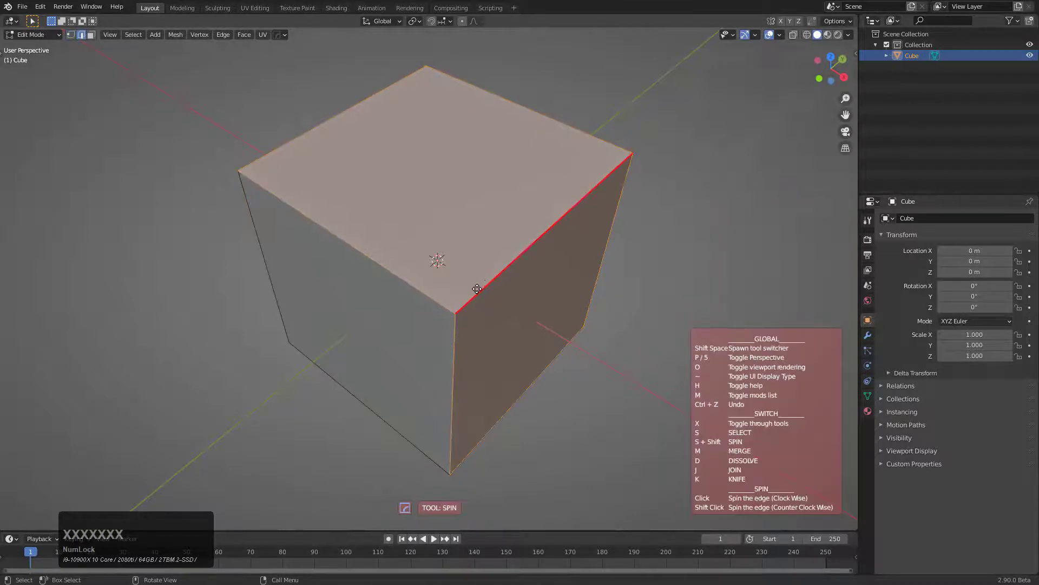
# Switch the Edit Multi Tool to Select mode, select the cube's front top corner vertex, and grow the selection before shrinking it back
pyautogui.press('x')
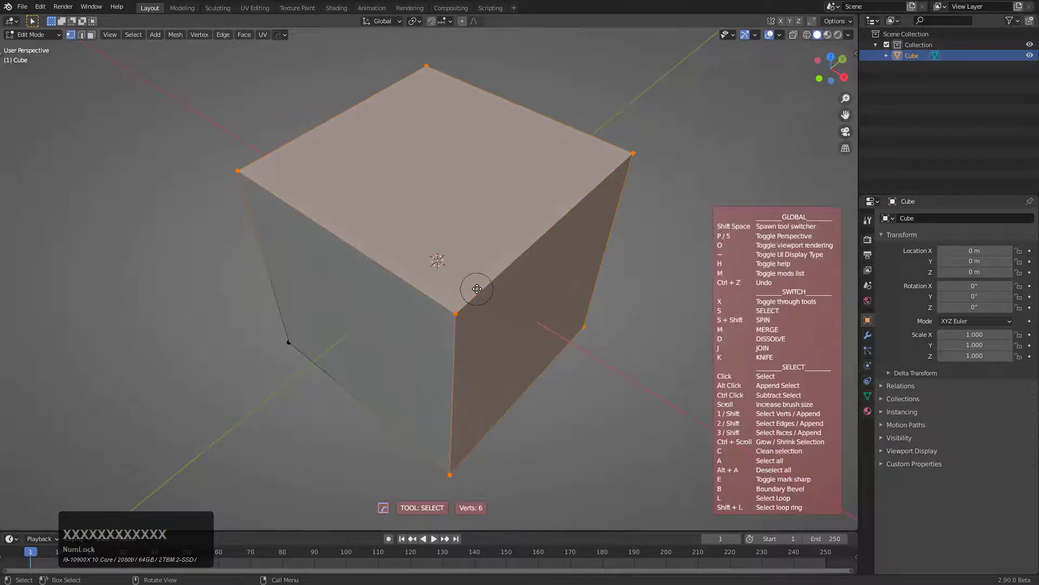
pyautogui.click(455, 318)
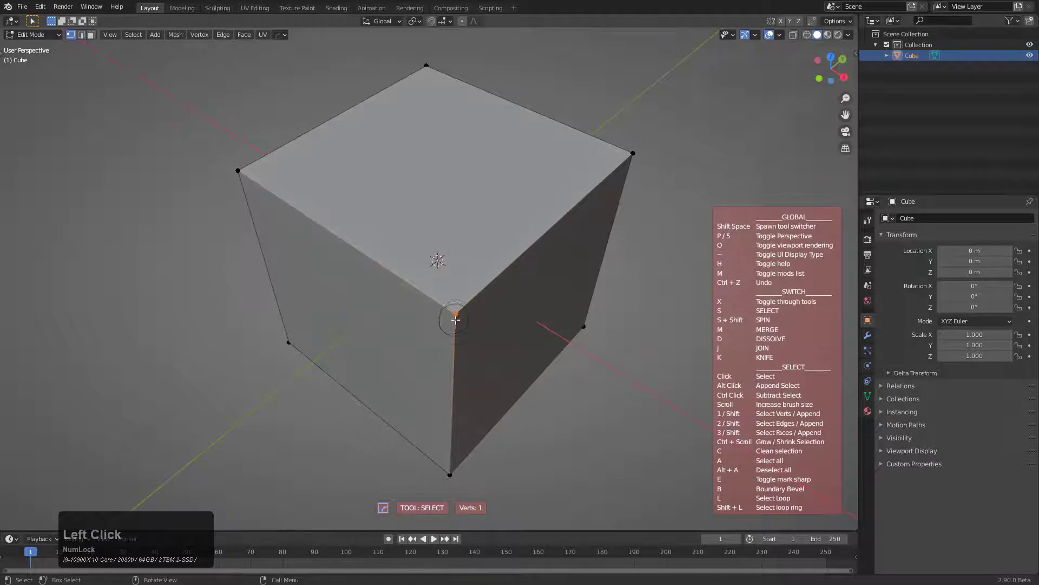
pyautogui.keyDown('ctrl'); pyautogui.scroll(2, 459, 320); pyautogui.keyUp('ctrl')
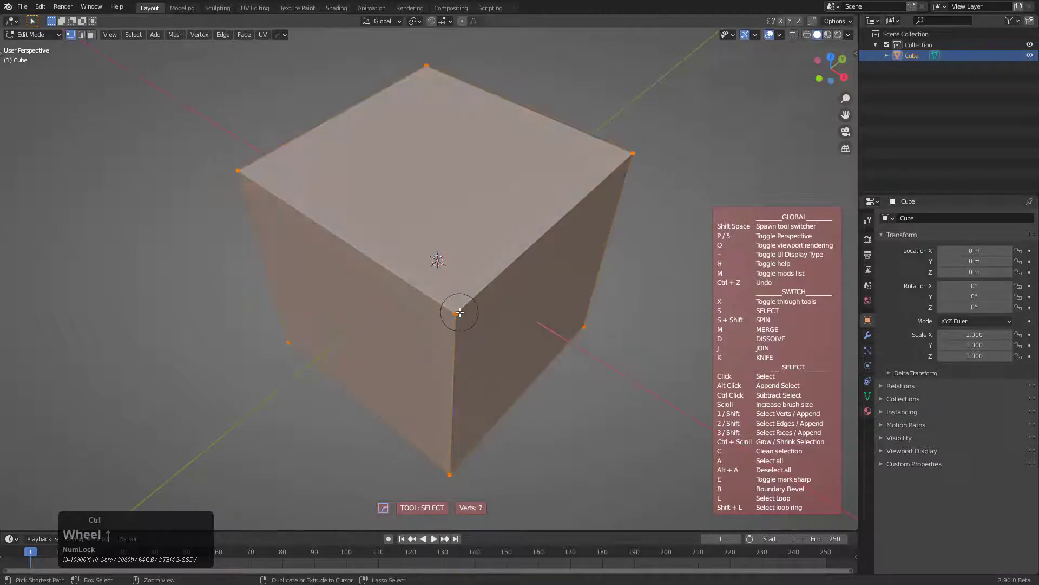
pyautogui.keyDown('ctrl'); pyautogui.scroll(-2, 460, 312); pyautogui.keyUp('ctrl')
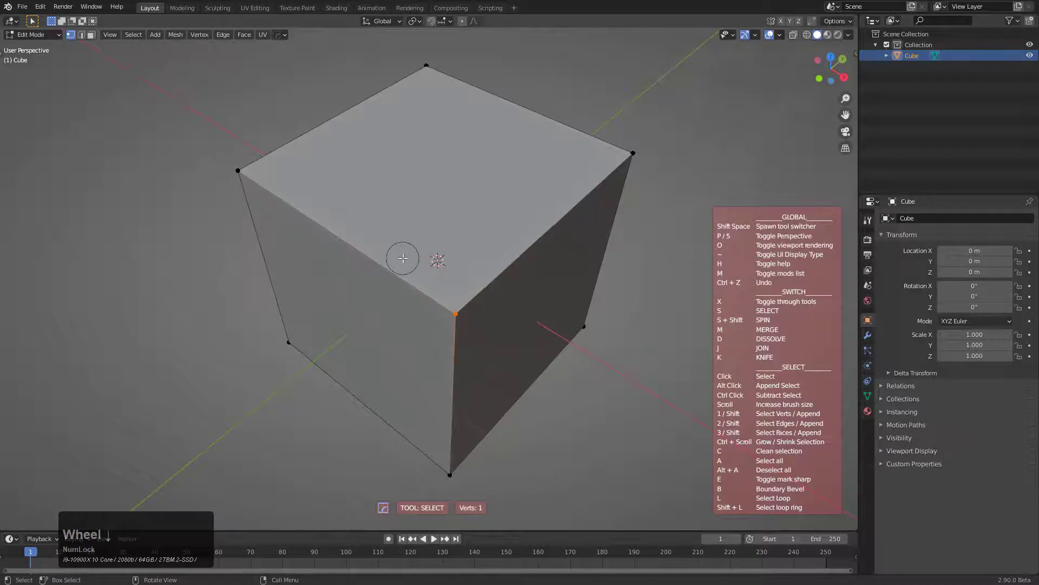
# In Spin mode, rotate the cube's front vertical edge repeatedly until it is back in its original position
pyautogui.press('x')
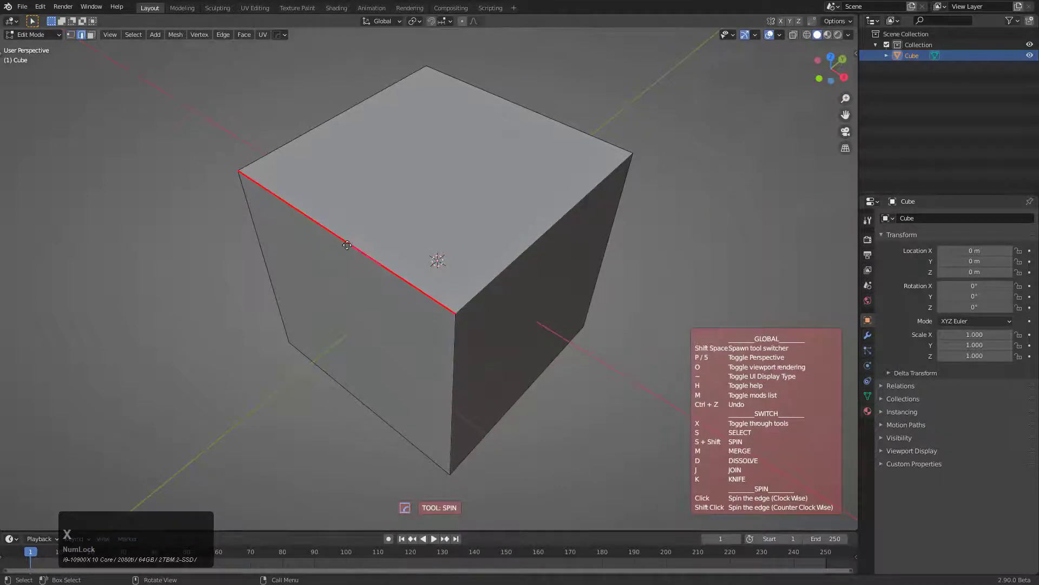
pyautogui.click(452, 369)
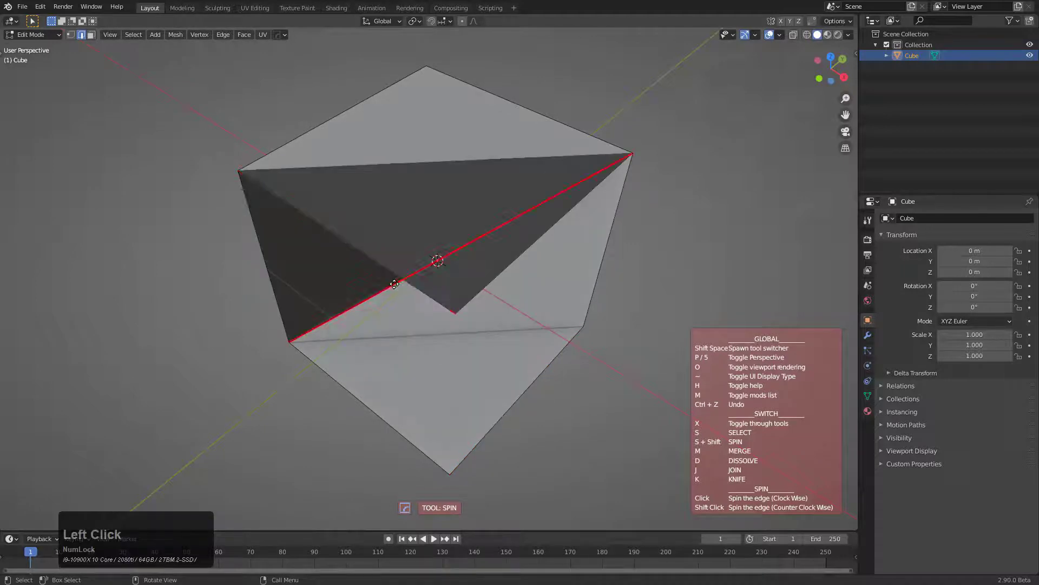
pyautogui.click(405, 299)
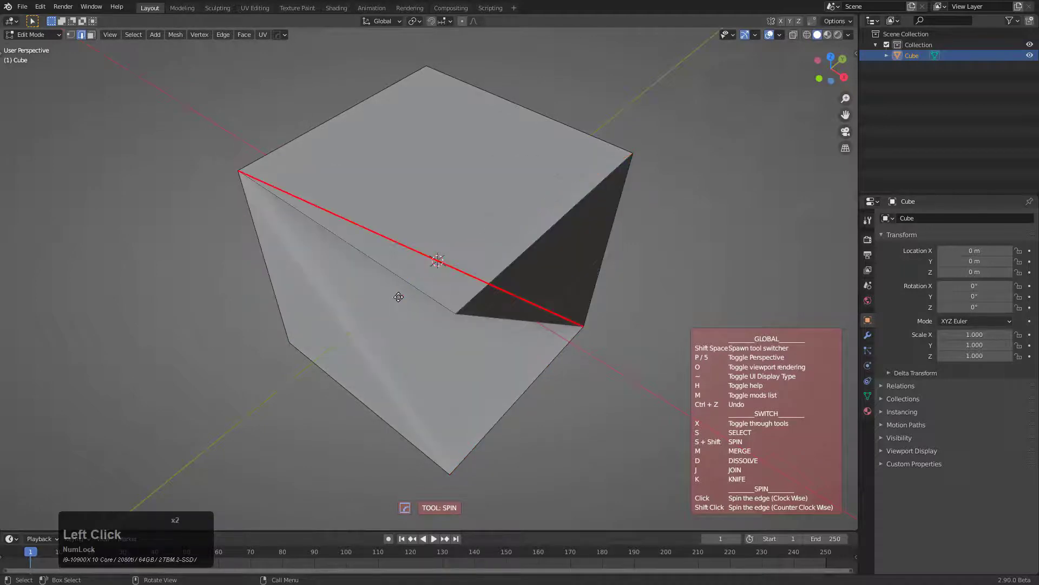
pyautogui.click(505, 321)
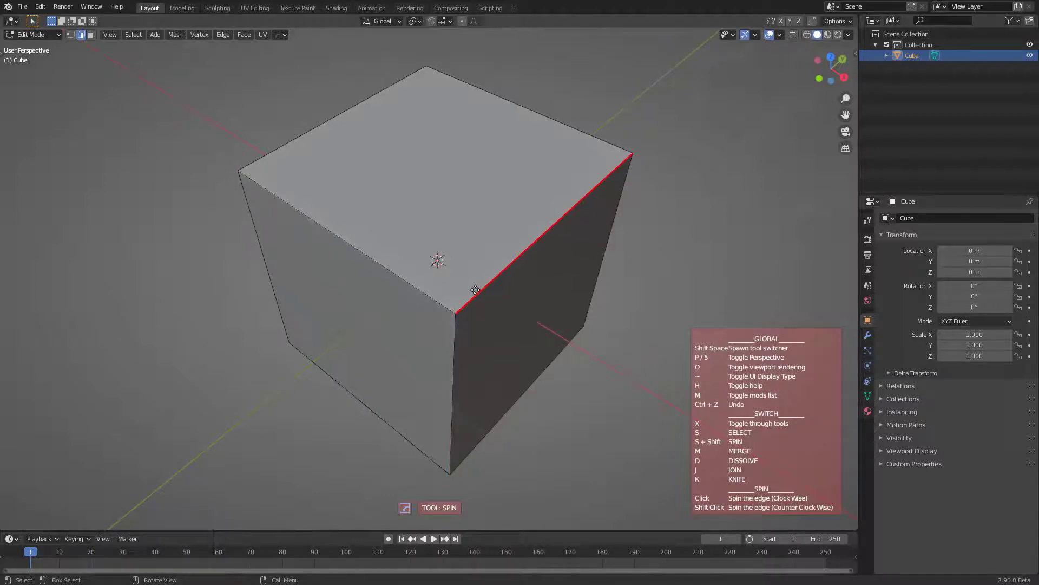
# In Merge mode, merge the top face's left corner into the back corner and the front corner into the right corner
pyautogui.press('x')
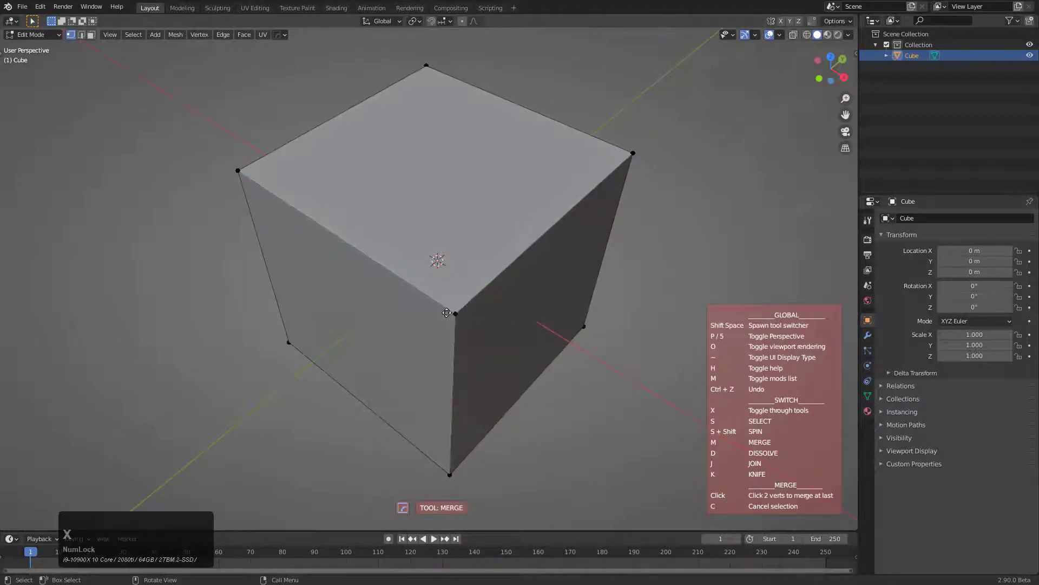
pyautogui.click(239, 172)
pyautogui.click(425, 67)
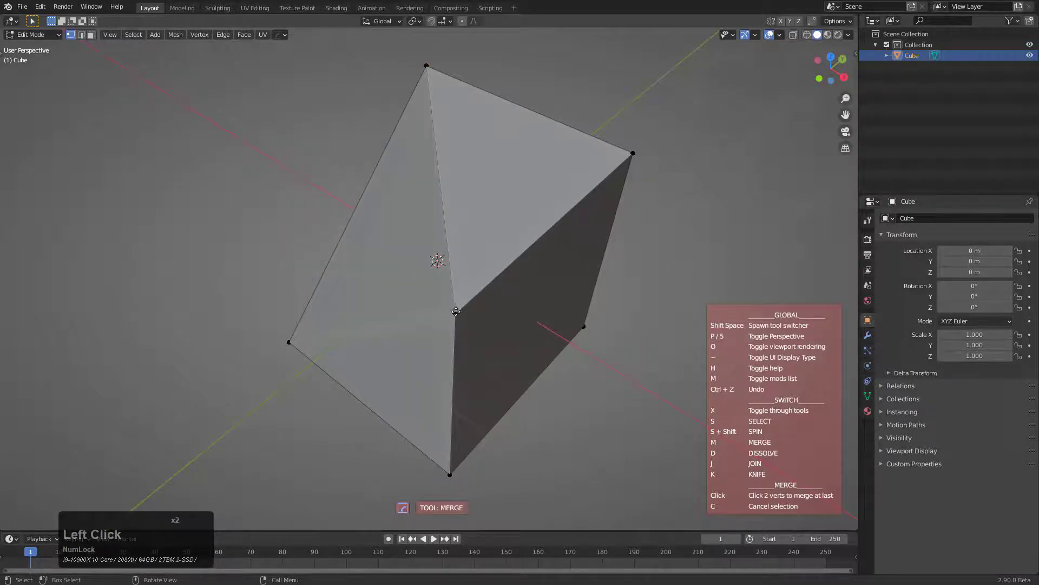
pyautogui.click(632, 155)
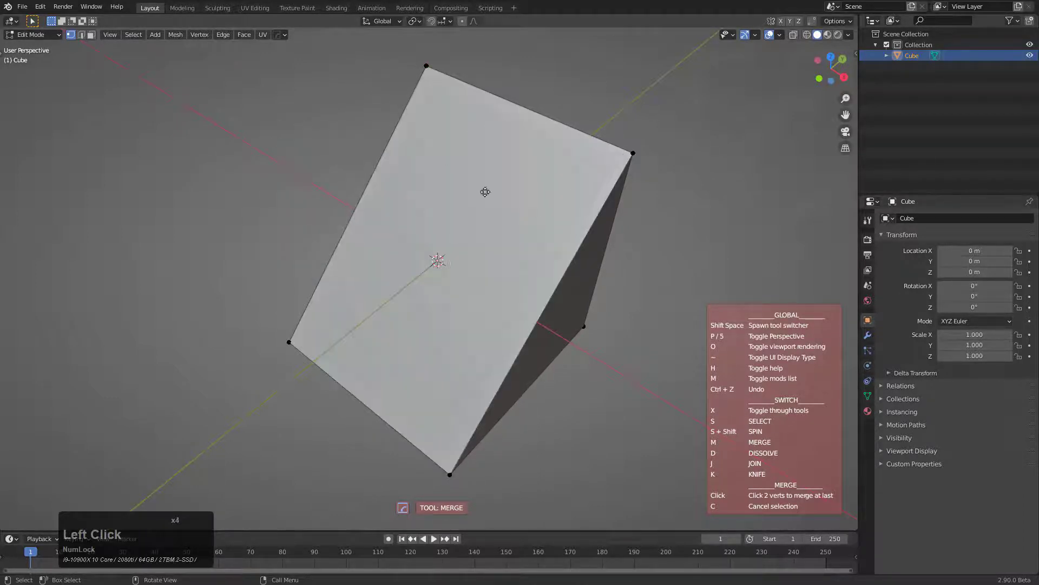
# In Dissolve mode with edges active, dissolve the sloped face's edge to leave only the upright back face and the bottom face
pyautogui.press('d')
pyautogui.press('2')
pyautogui.moveTo(518, 262); pyautogui.dragTo(494, 261, button='middle')
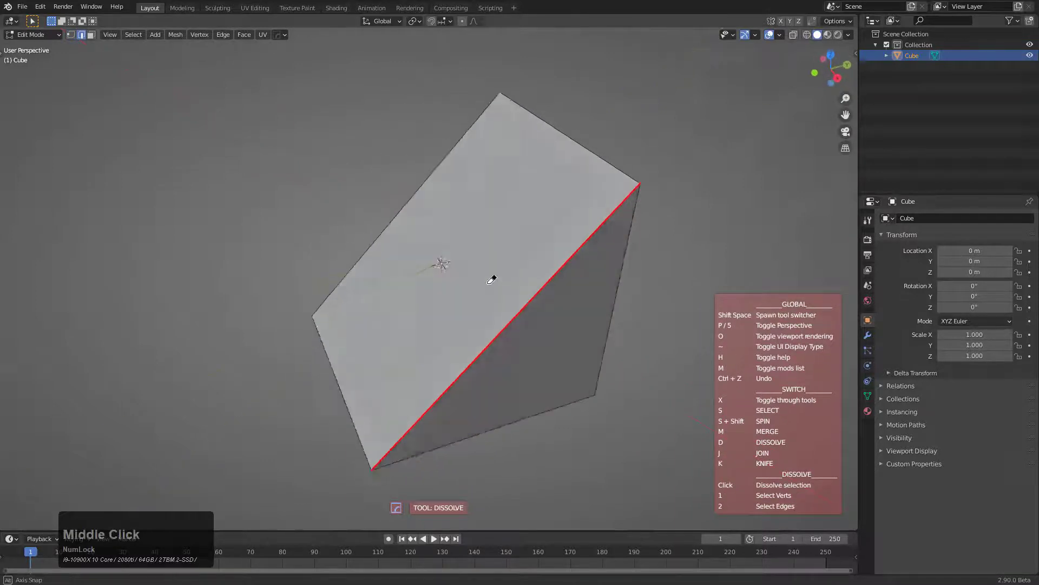
pyautogui.click(493, 269)
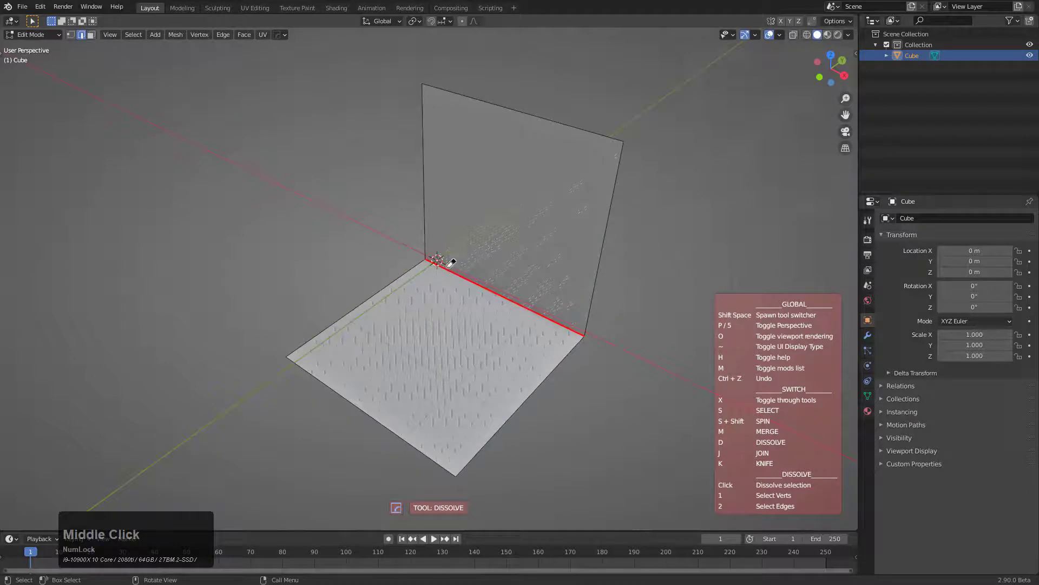
# In Join mode, connect the upright face's opposite corner vertices along both diagonals
pyautogui.press('j')
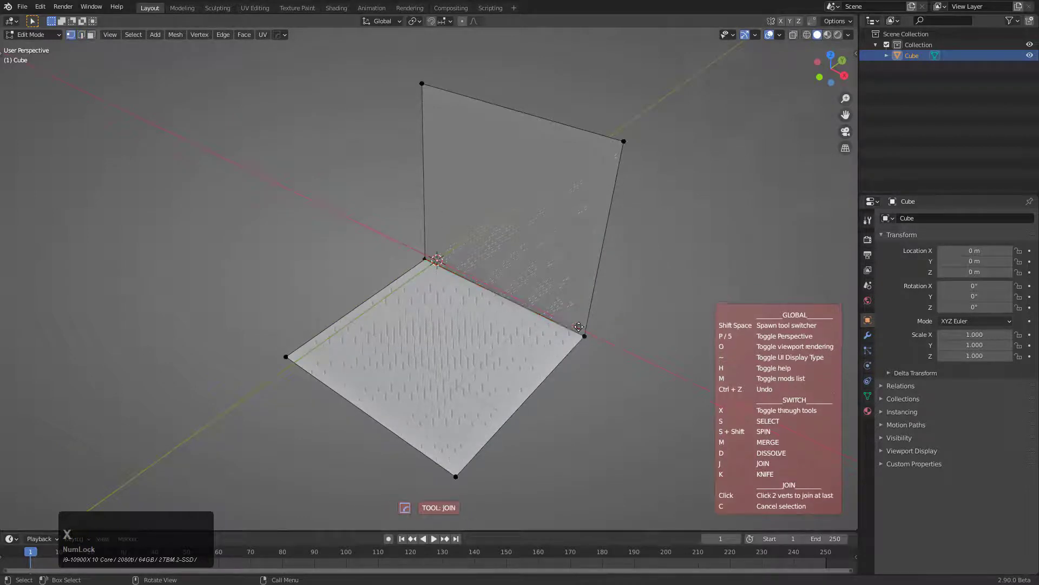
pyautogui.moveTo(528, 302); pyautogui.dragTo(429, 327, button='middle')
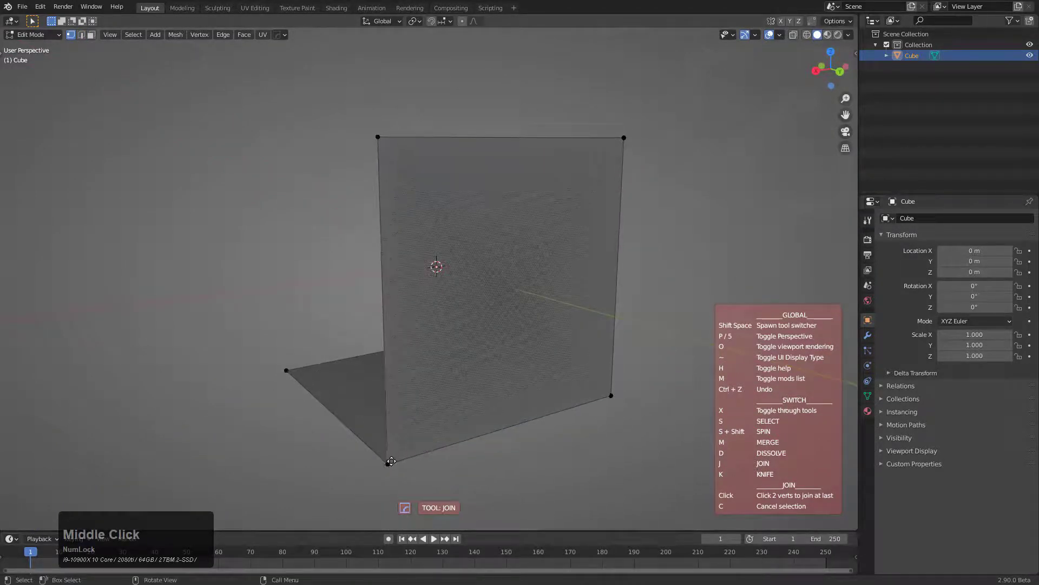
pyautogui.click(389, 463)
pyautogui.click(527, 241)
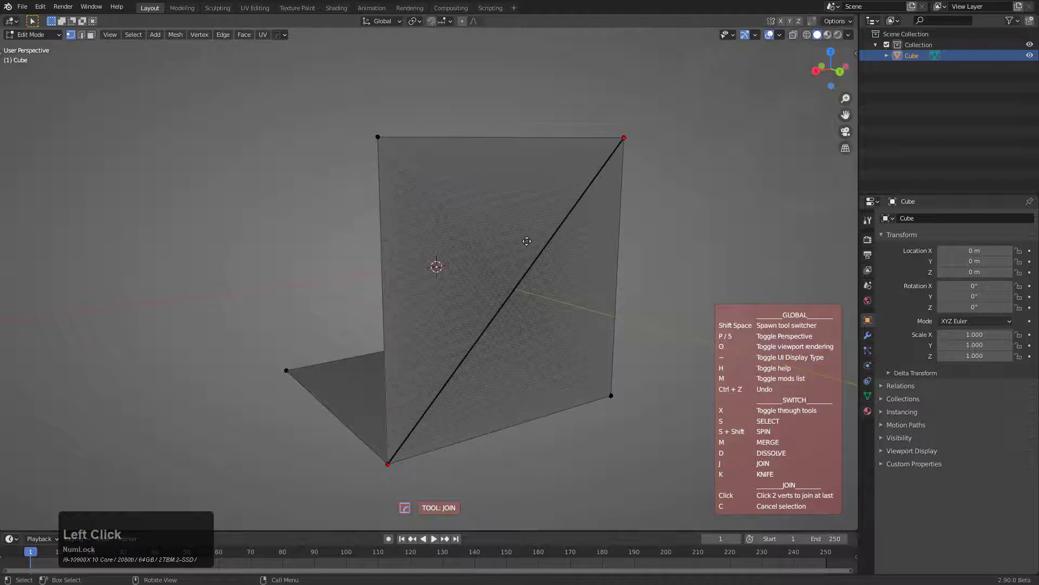
pyautogui.click(621, 140)
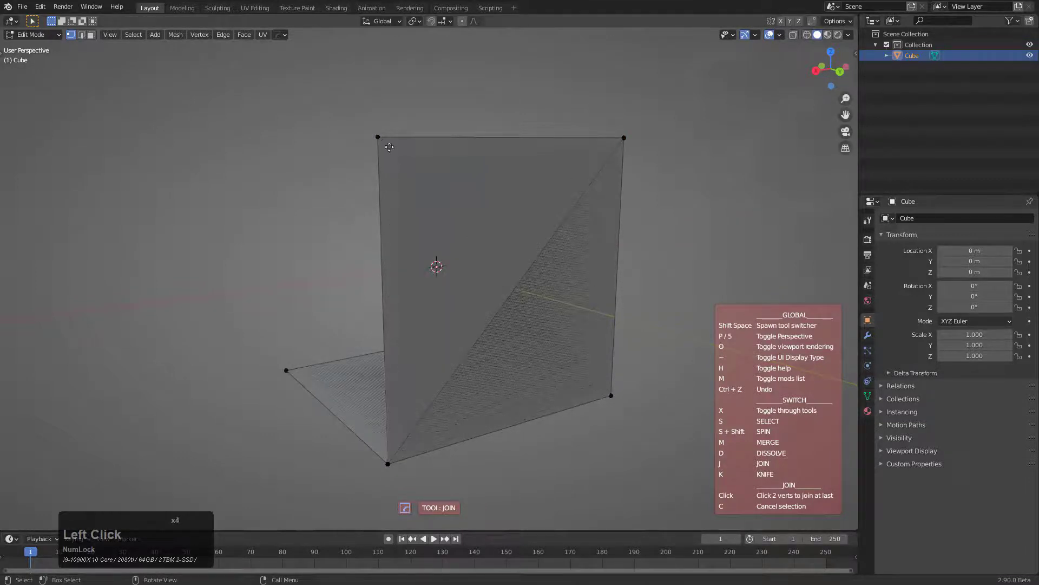
pyautogui.click(584, 357)
pyautogui.click(606, 392)
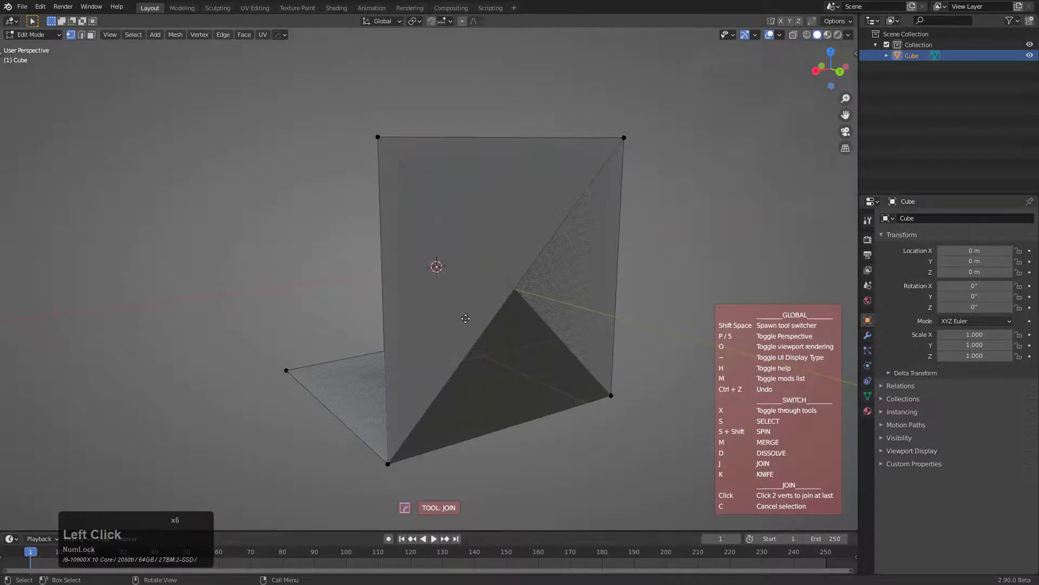
pyautogui.moveTo(605, 392)
pyautogui.mouseDown(button='middle')
pyautogui.moveTo(524, 353)
pyautogui.moveTo(431, 148)
pyautogui.mouseUp(button='middle')
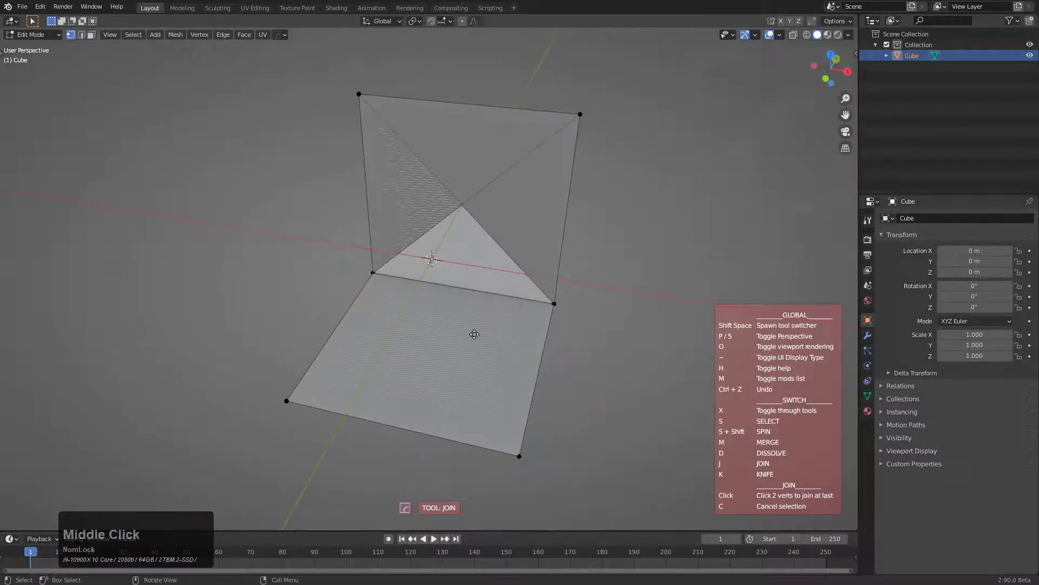
pyautogui.moveTo(466, 334); pyautogui.dragTo(466, 334, button='middle')
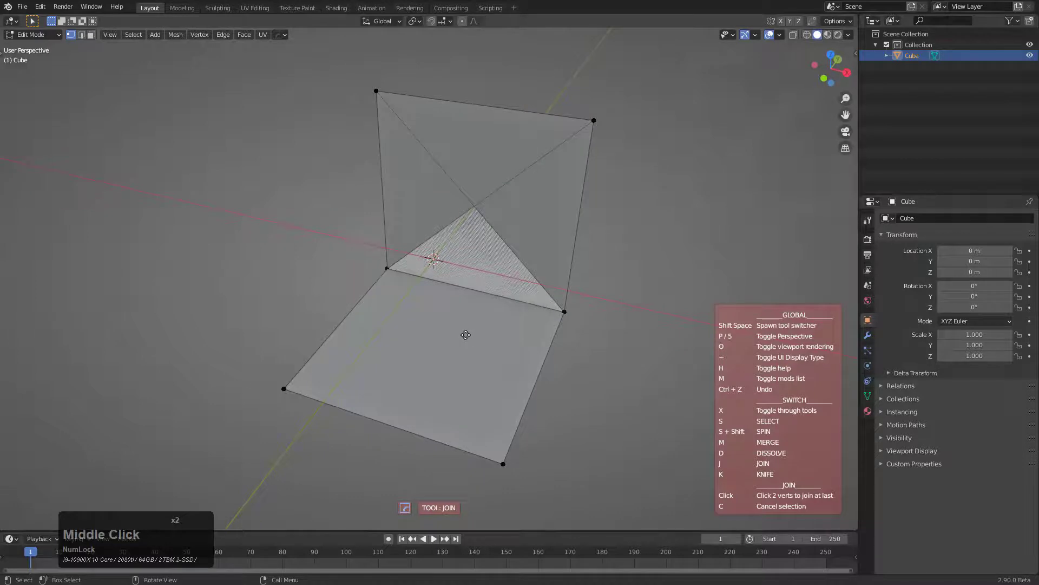
# Knife the bottom face from about 23% on the shared edge to about 75% on the outer edge, and cycle the modes back to Knife
pyautogui.press('x')
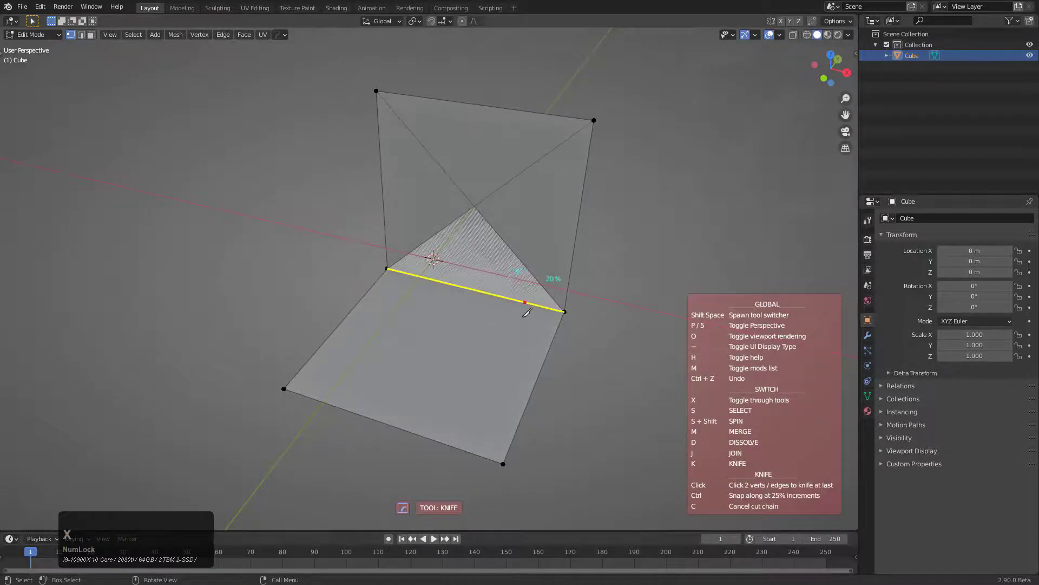
pyautogui.click(521, 296)
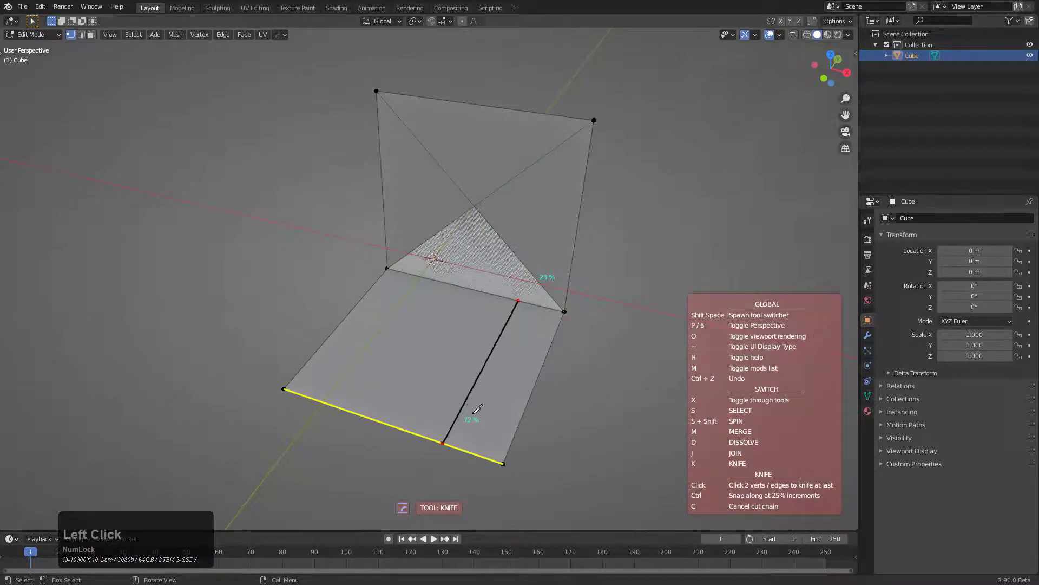
pyautogui.click(443, 441)
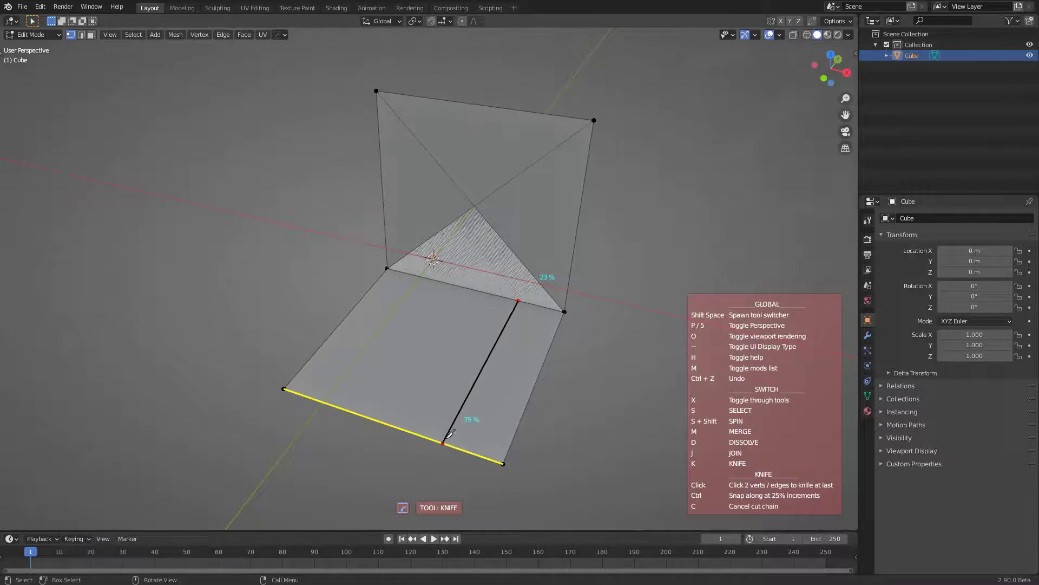
pyautogui.press('x')
pyautogui.press('x')
pyautogui.press('x')
pyautogui.press('x')
pyautogui.press('x')
pyautogui.press('x')
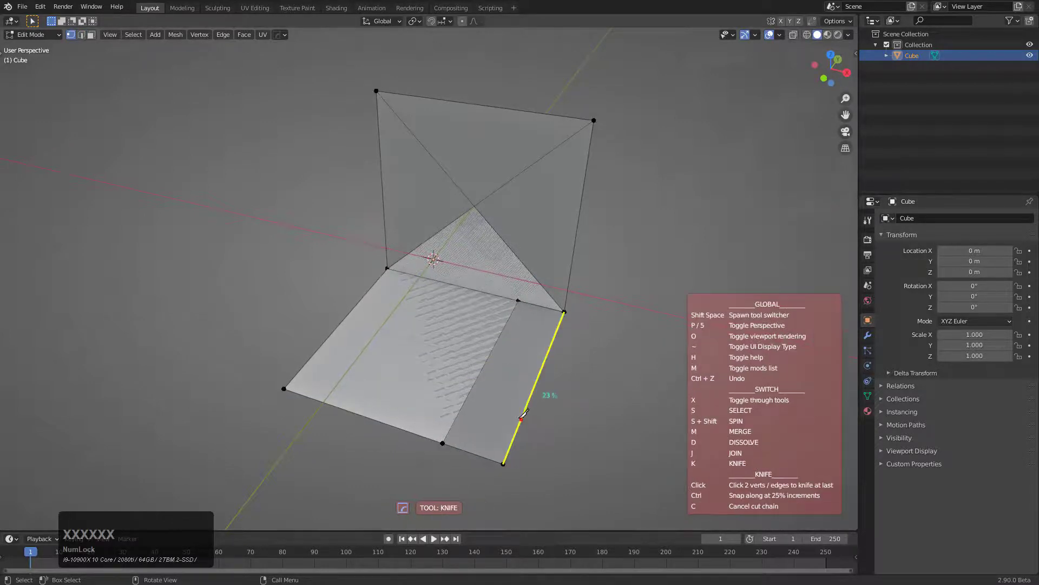
# Knife the bottom face's narrow strip from its outer edge to the first cut, and knife from that cut to the opposite side edge
pyautogui.click(521, 418)
pyautogui.click(466, 401)
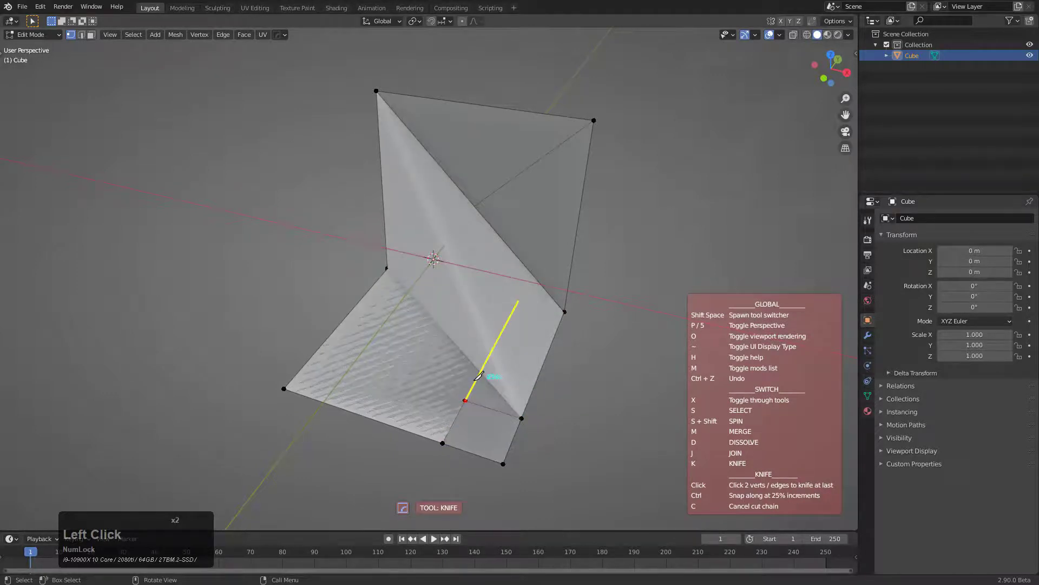
pyautogui.press('c')
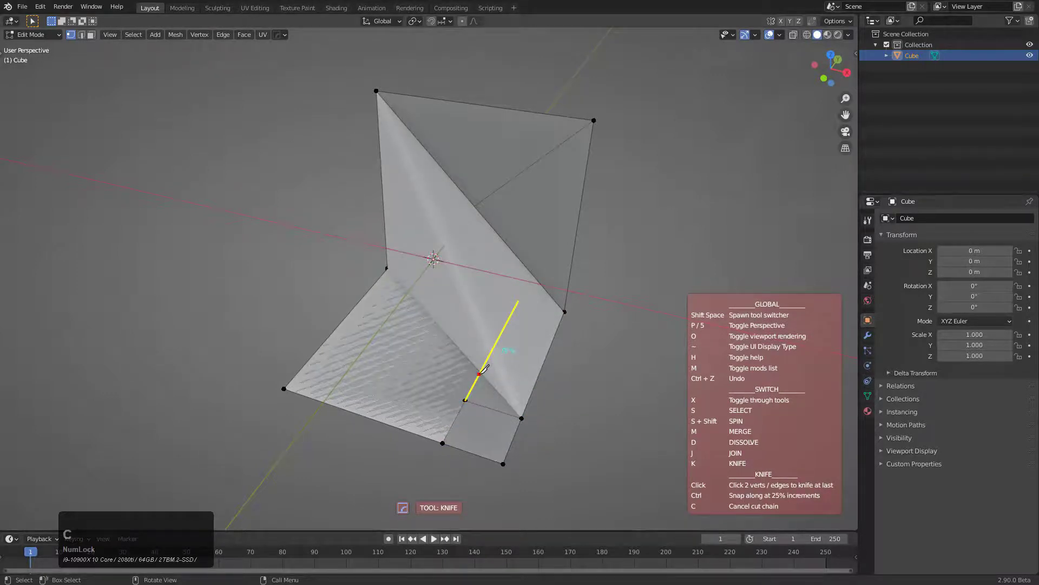
pyautogui.click(342, 322)
pyautogui.press('c')
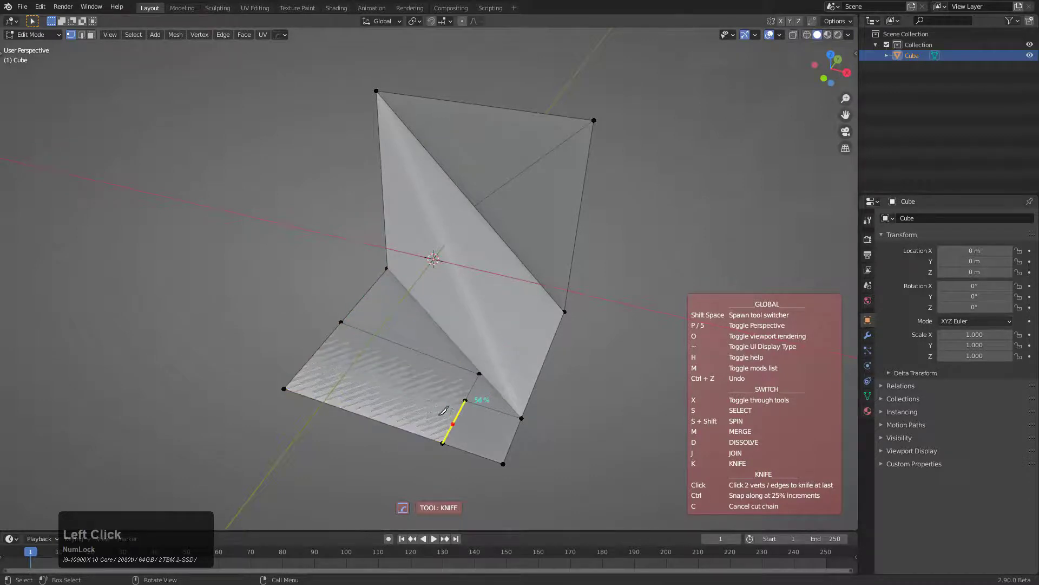
# Knife a second parallel cut across the bottom face's wide part, and connect it to the previous one with a crosswise cut
pyautogui.click(304, 364)
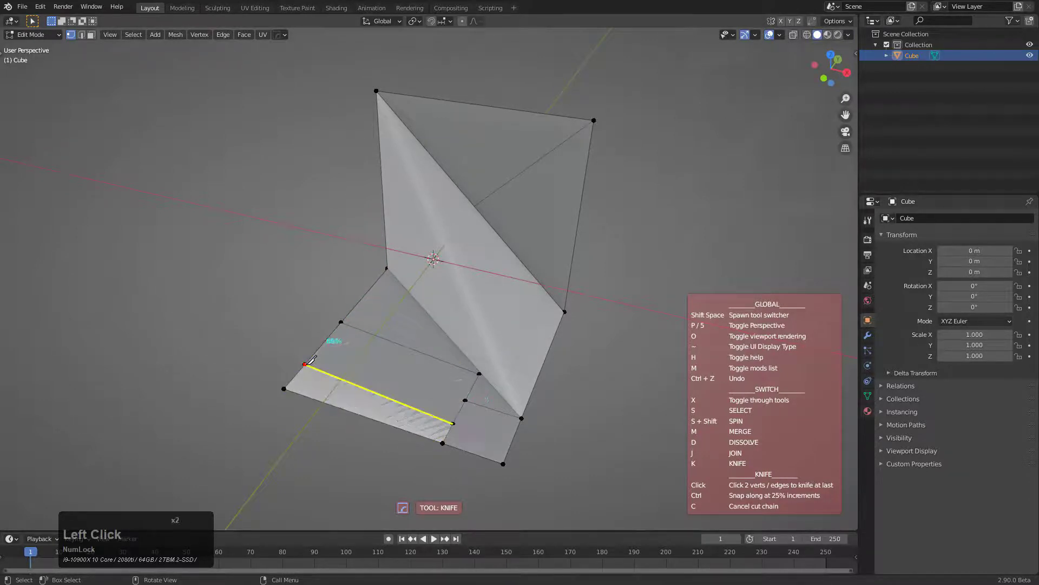
pyautogui.click(347, 378)
pyautogui.click(375, 335)
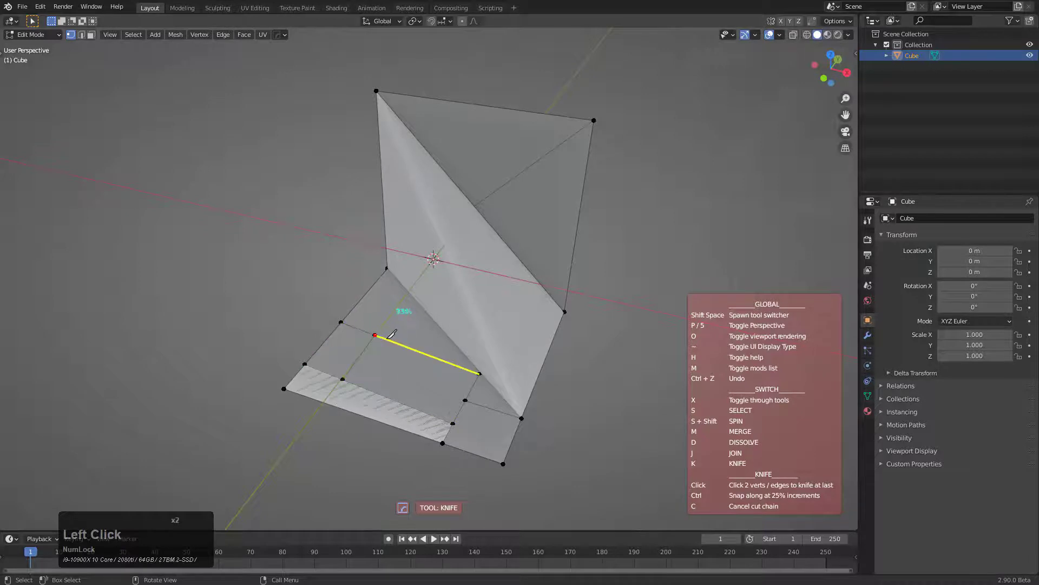
pyautogui.press('c')
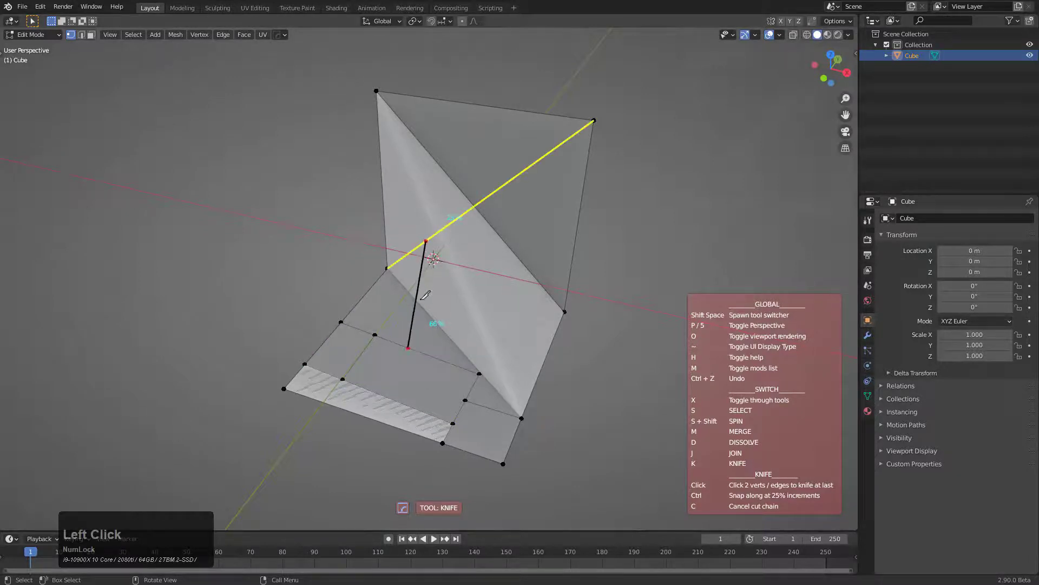
# Knife from the bottom face to the upright face's diagonal, add a cut to its top edge, and cut from the diagonal to the side edge
pyautogui.click(443, 239)
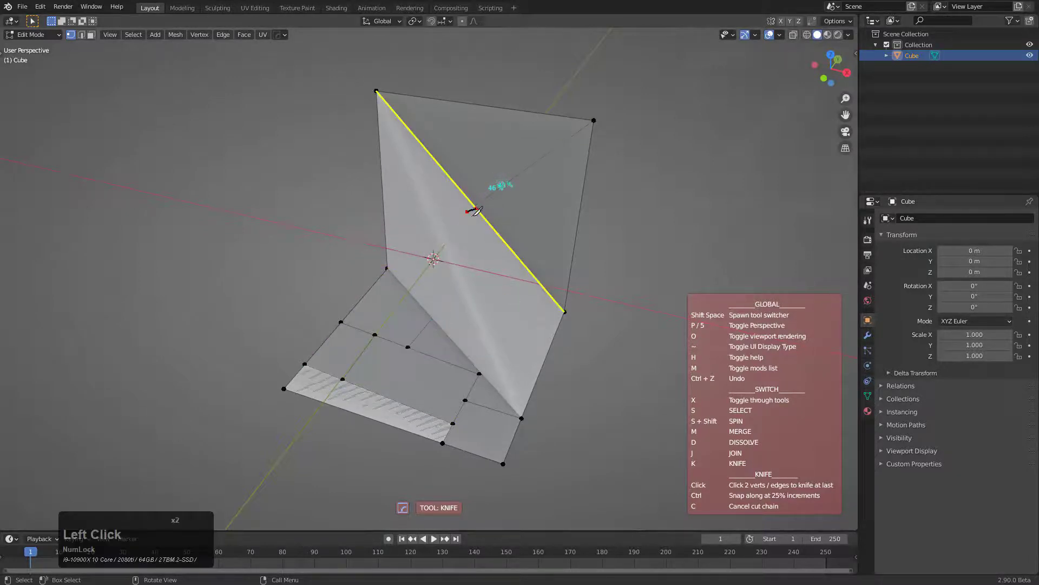
pyautogui.press('c')
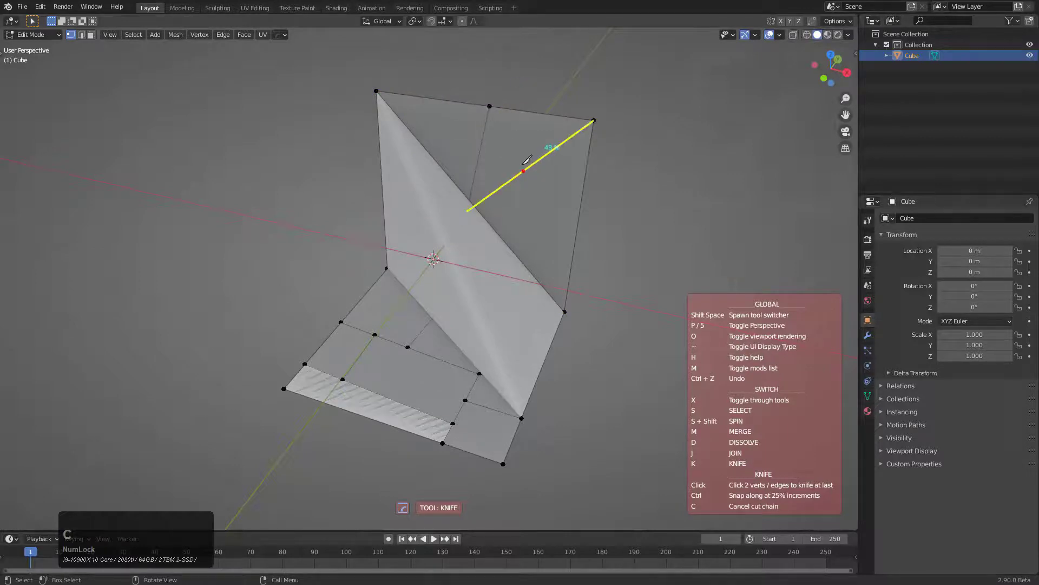
pyautogui.click(530, 165)
pyautogui.click(580, 207)
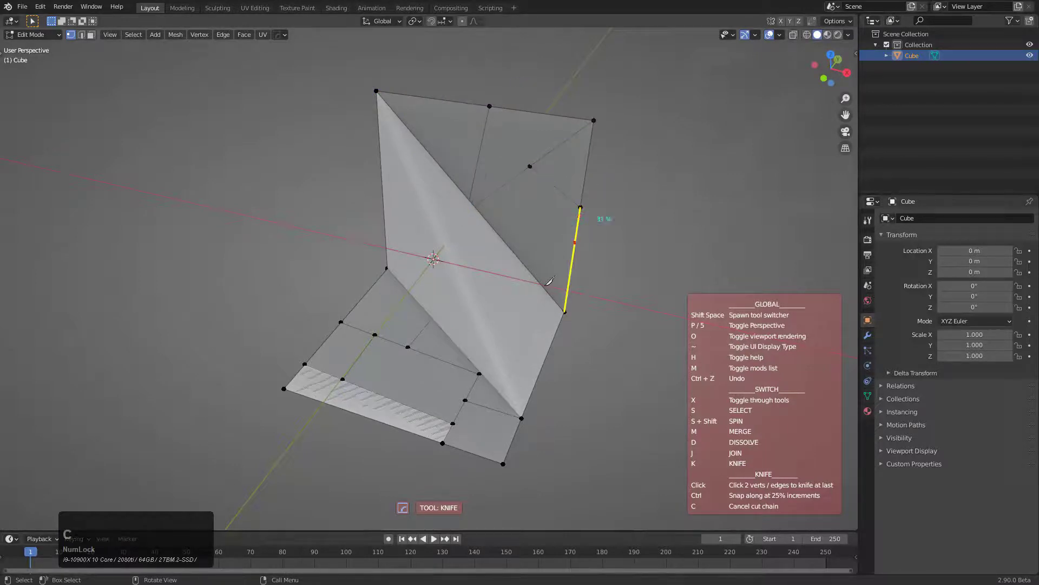
pyautogui.press('c')
# In Select mode, select the shared edge's outer corner vertex and grow the selection to the whole mesh
pyautogui.press('s')
pyautogui.moveTo(568, 332); pyautogui.dragTo(603, 375, button='middle')
pyautogui.click(592, 369)
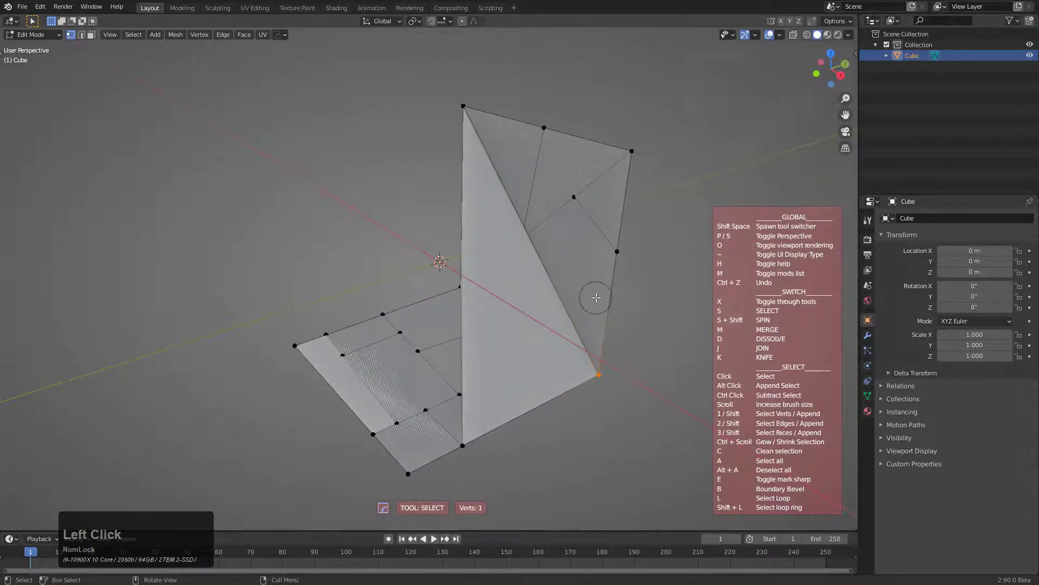
pyautogui.keyDown('ctrl'); pyautogui.scroll(-2, 592, 364); pyautogui.keyUp('ctrl')
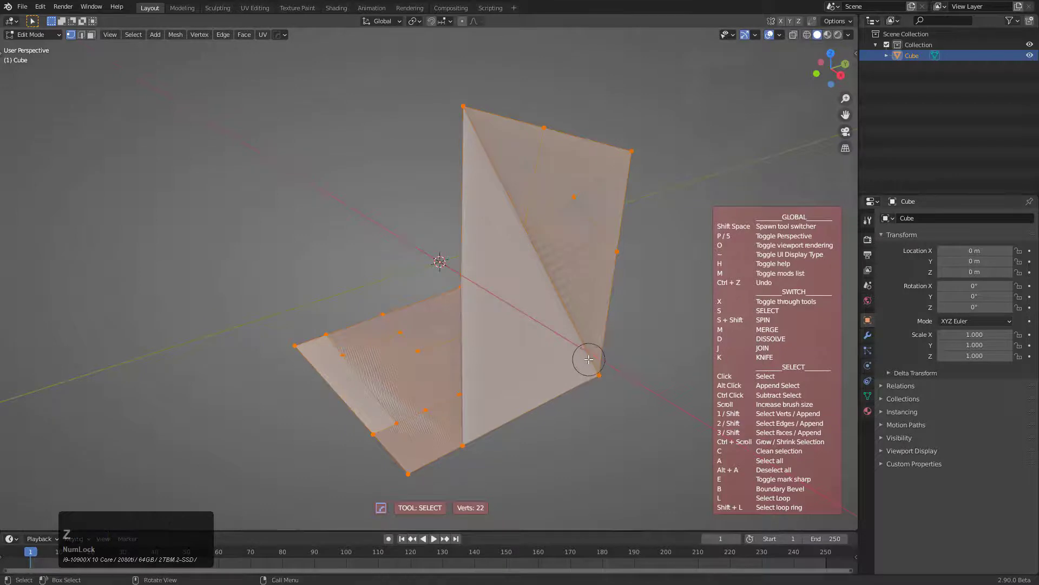
# Shrink the selection back to the shared edge's outer corner vertex, and try growing and shrinking it again
pyautogui.press('ctrl')
pyautogui.keyDown('ctrl'); pyautogui.scroll(1, 580, 350); pyautogui.keyUp('ctrl')
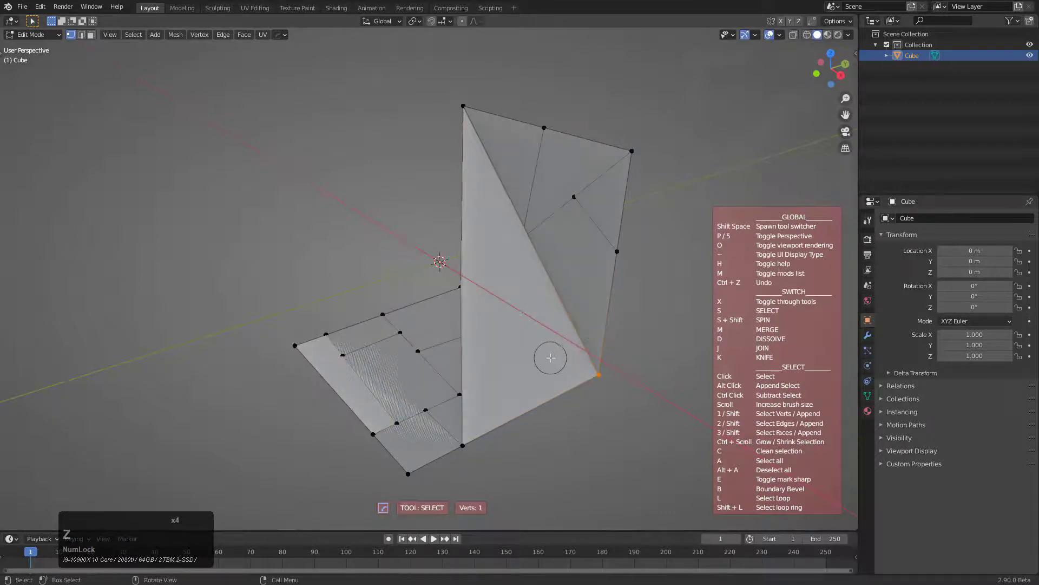
pyautogui.keyDown('ctrl'); pyautogui.scroll(-1, 586, 373); pyautogui.keyUp('ctrl')
pyautogui.hotkey('ctrl', 'z')
pyautogui.keyDown('ctrl'); pyautogui.scroll(-3, 579, 376); pyautogui.keyUp('ctrl')
pyautogui.moveTo(495, 364); pyautogui.dragTo(527, 353, button='middle')
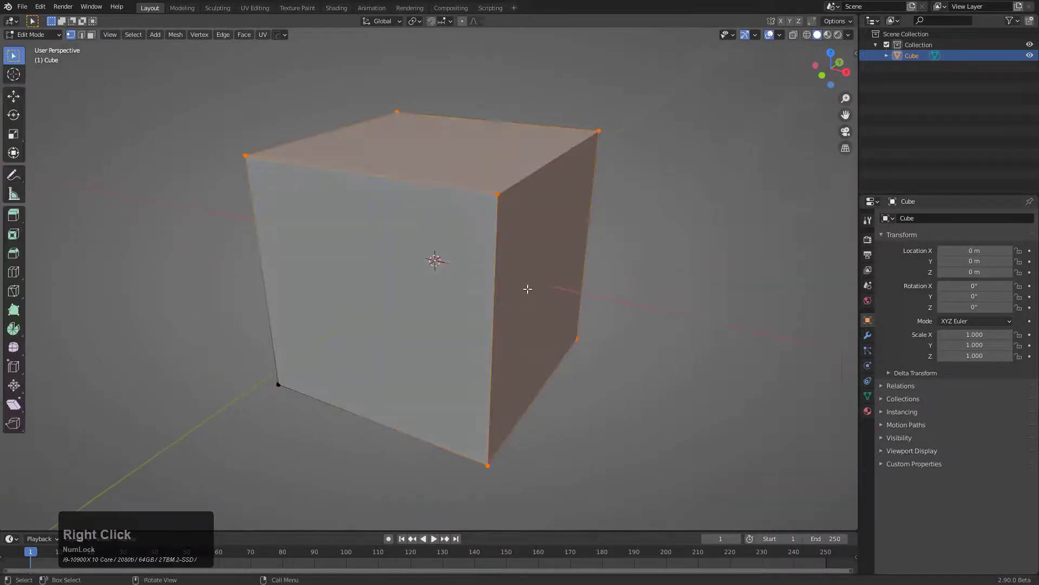
# Start the Edit Multi Tool on the new cube in edge selection and boundary-bevel the front edge of the top face
pyautogui.moveTo(529, 287); pyautogui.dragTo(487, 319, button='middle')
pyautogui.press('2')
pyautogui.click(429, 233)
pyautogui.moveTo(425, 255); pyautogui.dragTo(470, 277, button='middle')
pyautogui.press('q')
pyautogui.moveTo(469, 276)
pyautogui.click(535, 339)
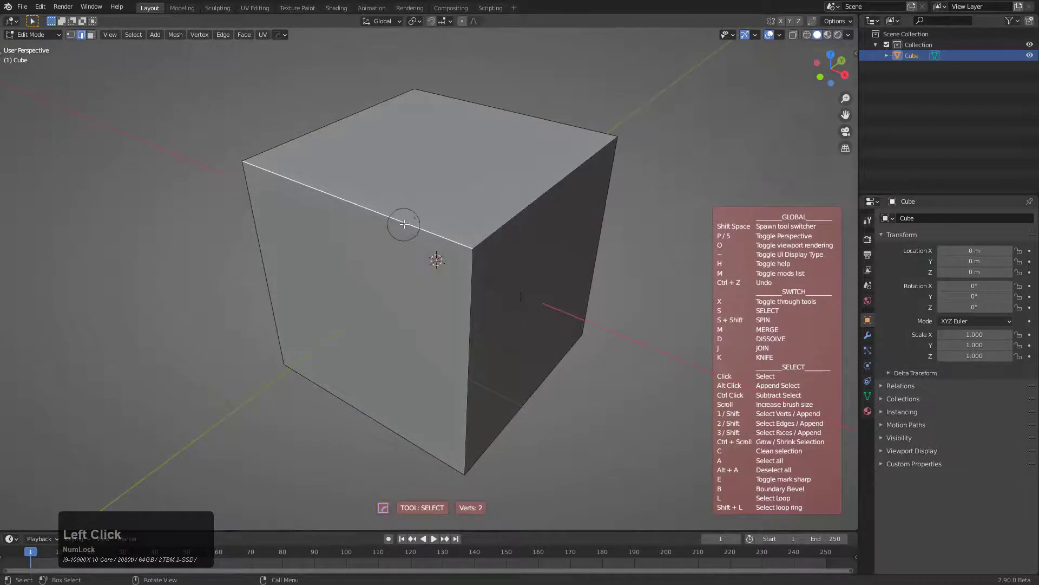
pyautogui.press('b')
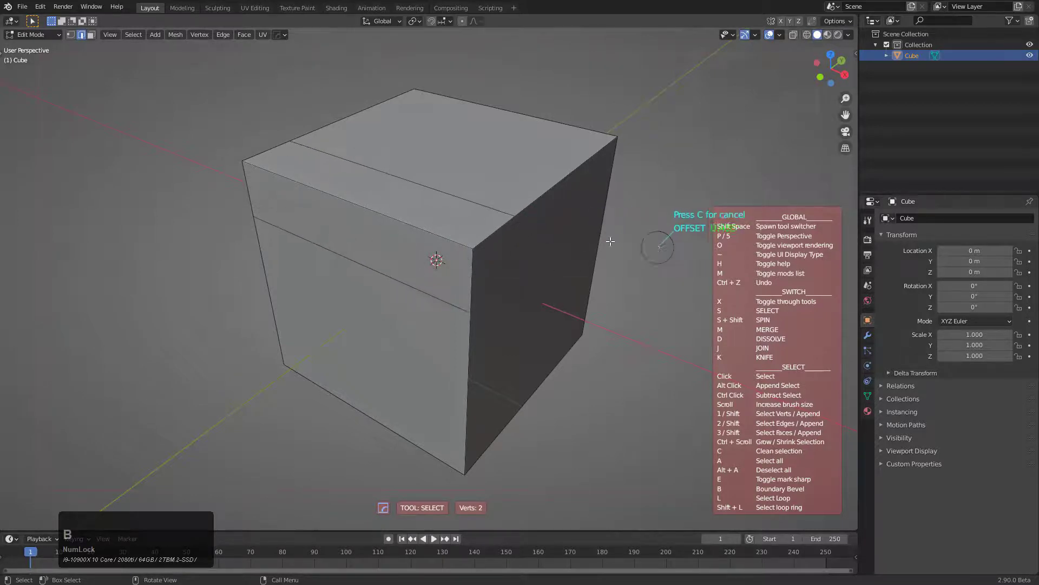
pyautogui.click(579, 228)
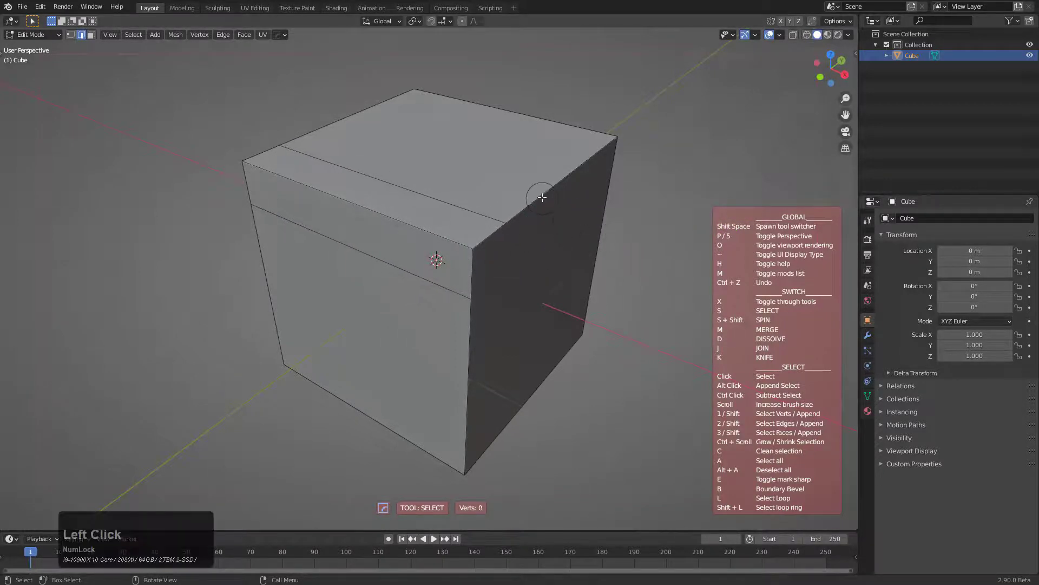
# Shrink the selection brush, select both segments of the near vertical edge and of the adjoining top edge, and boundary-bevel them
pyautogui.scroll(3, 501, 237)
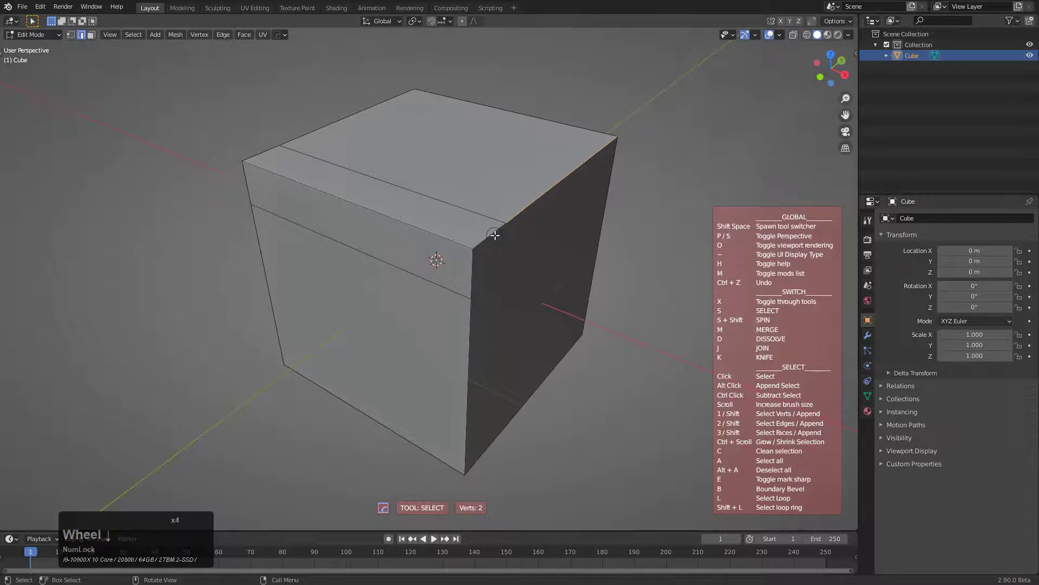
pyautogui.click(474, 263)
pyautogui.keyDown('shift'); pyautogui.click(471, 370); pyautogui.keyUp('shift')
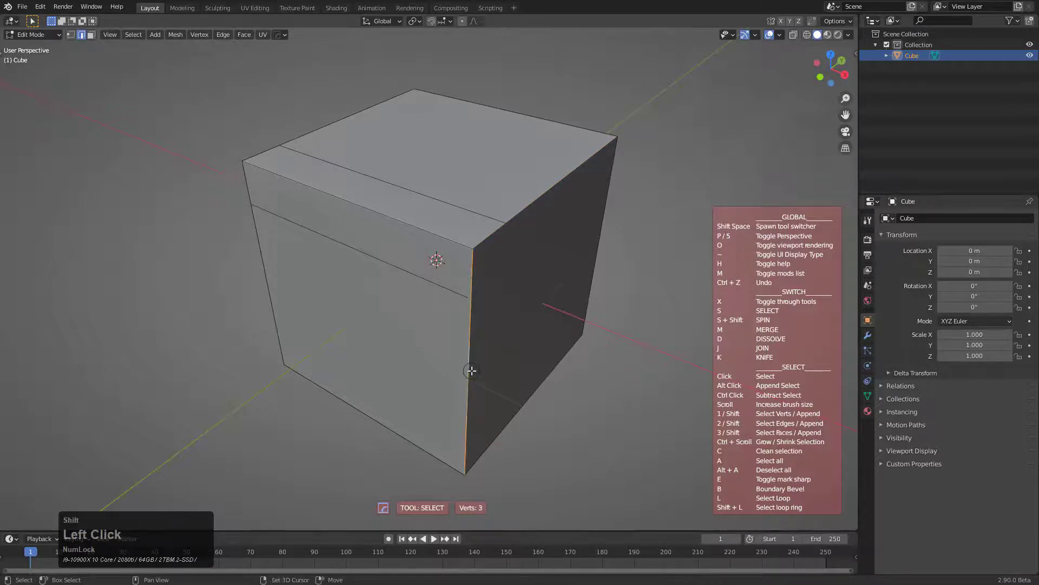
pyautogui.keyDown('shift'); pyautogui.click(489, 243); pyautogui.keyUp('shift')
pyautogui.keyDown('shift'); pyautogui.click(527, 218); pyautogui.keyUp('shift')
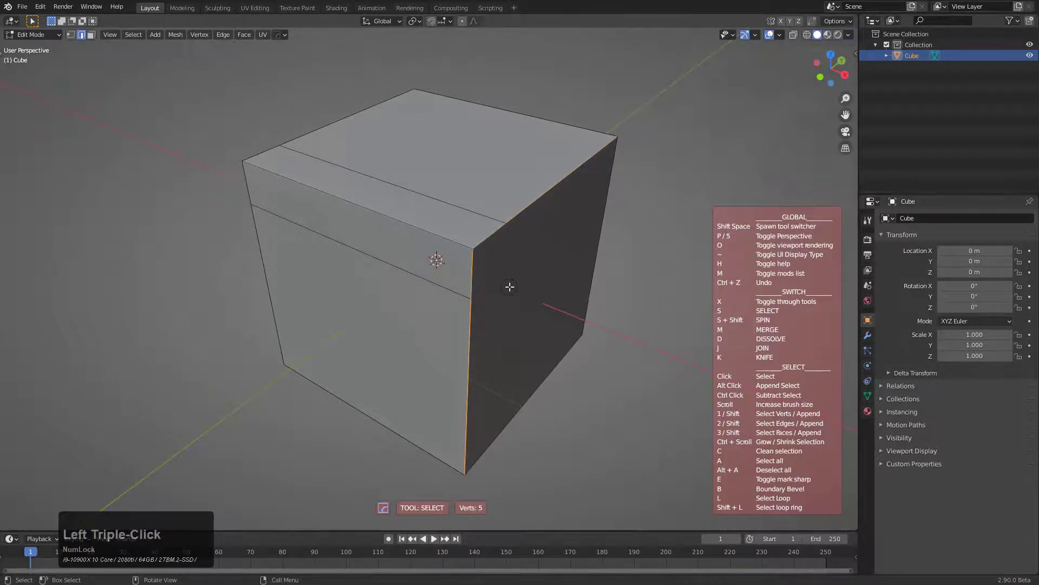
pyautogui.press('b')
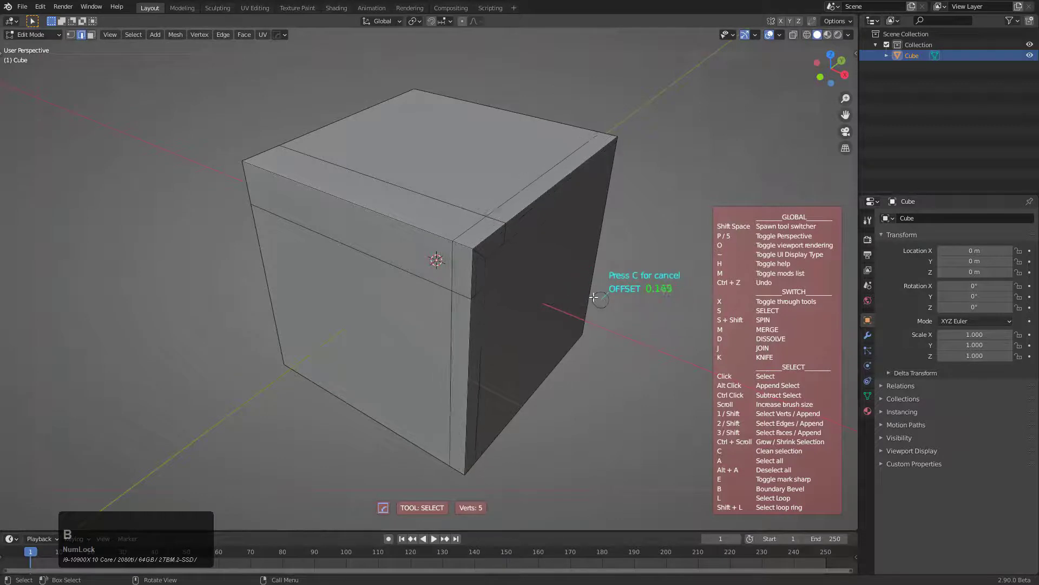
pyautogui.click(603, 294)
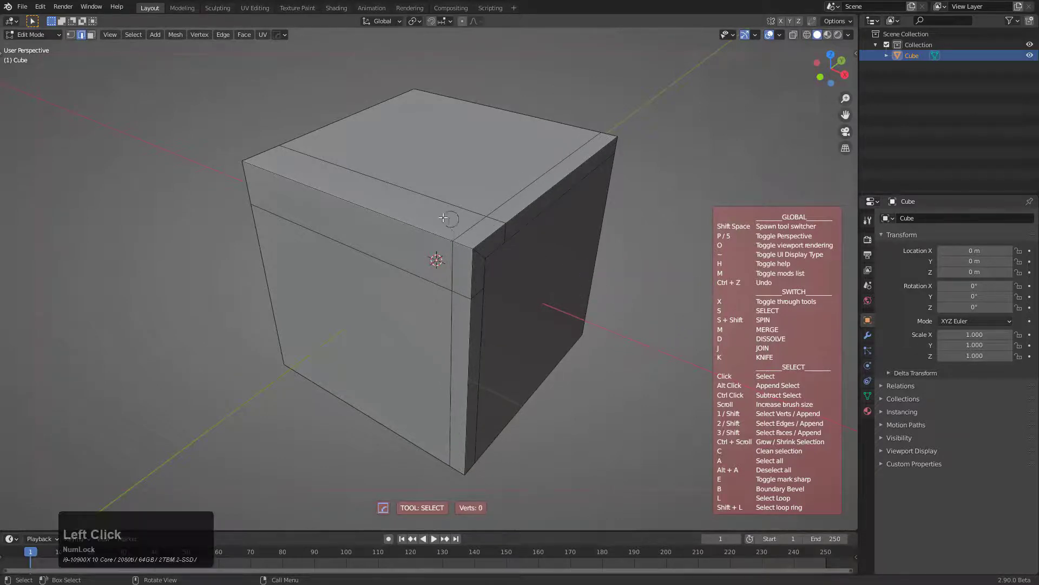
# Select the top face's front edge with the short diagonal edge at the near corner, and boundary-bevel them
pyautogui.click(426, 232)
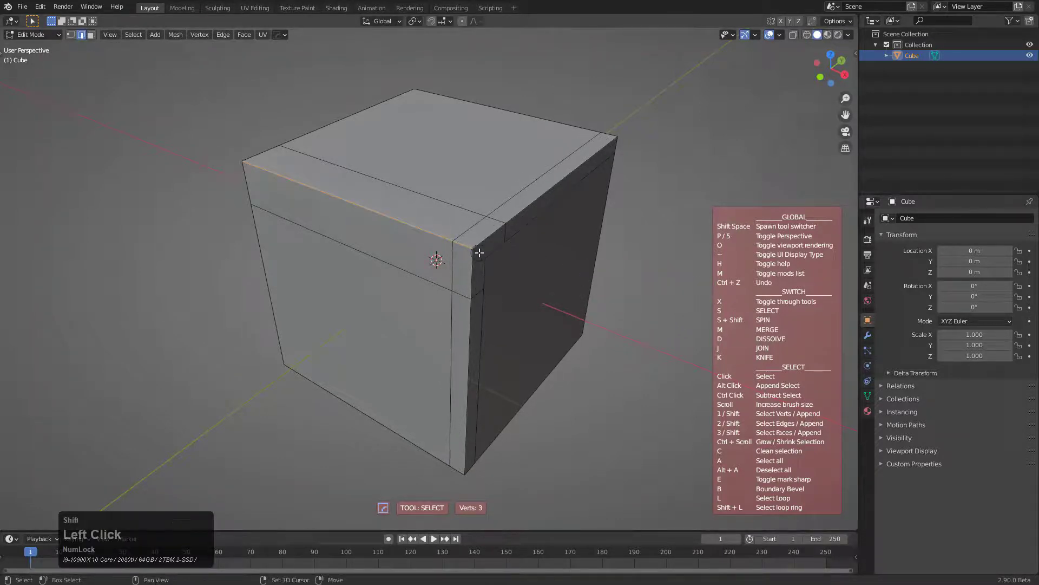
pyautogui.click(481, 255)
pyautogui.keyDown('ctrl'); pyautogui.scroll(2, 482, 255); pyautogui.keyUp('ctrl')
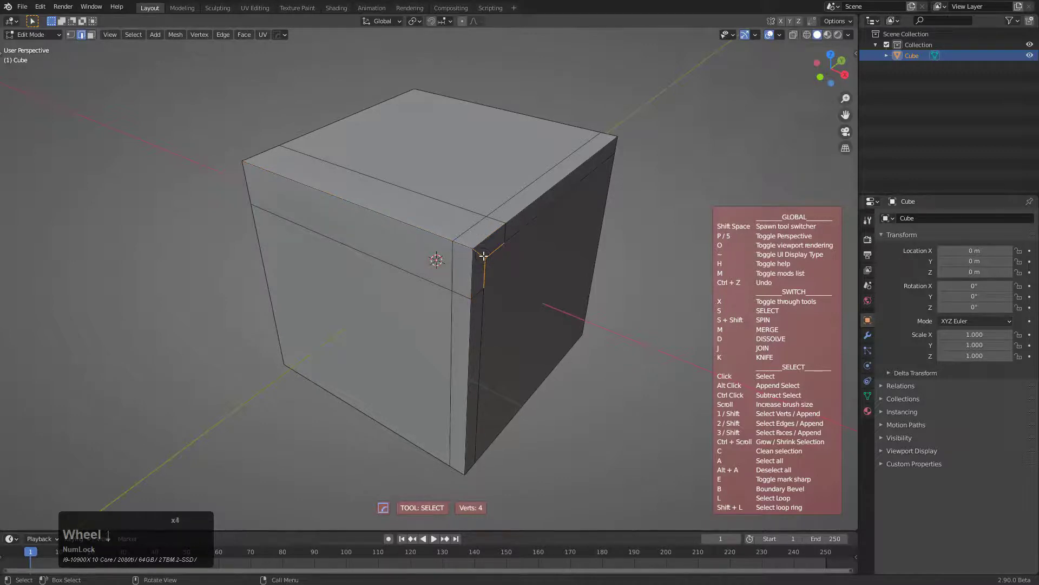
pyautogui.click(480, 256)
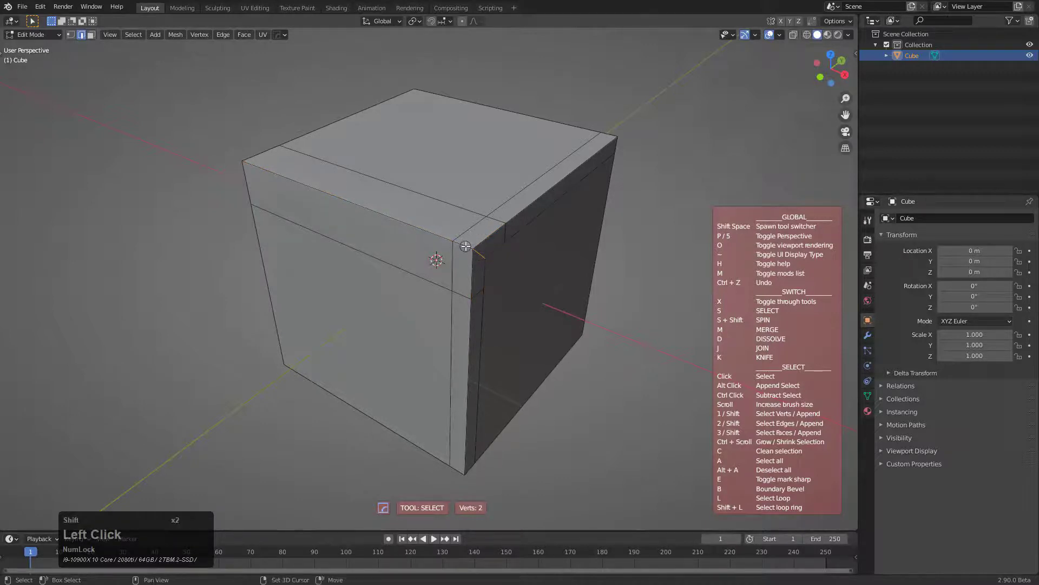
pyautogui.doubleClick(480, 256)
pyautogui.press('b')
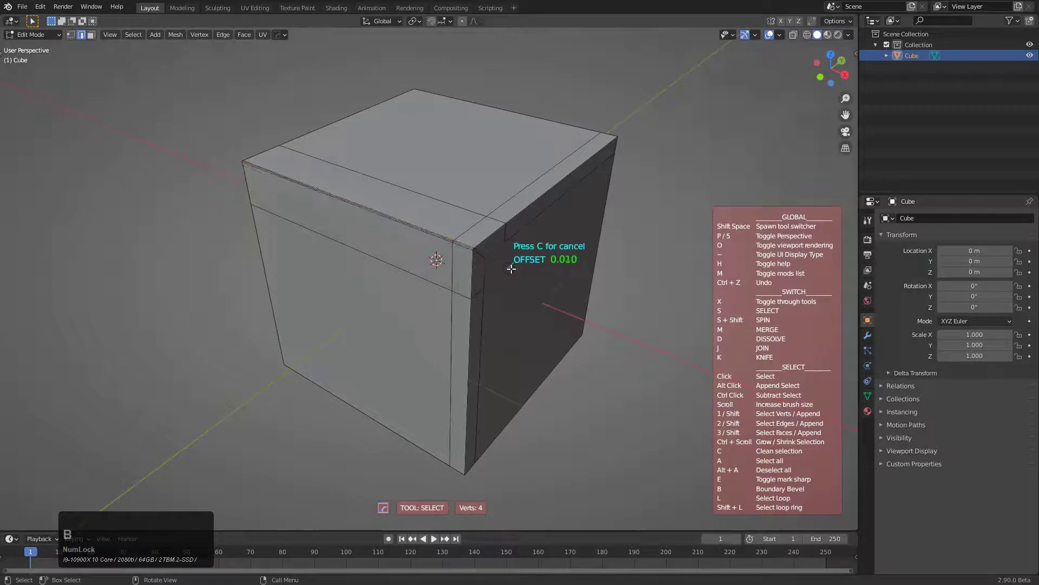
pyautogui.click(544, 277)
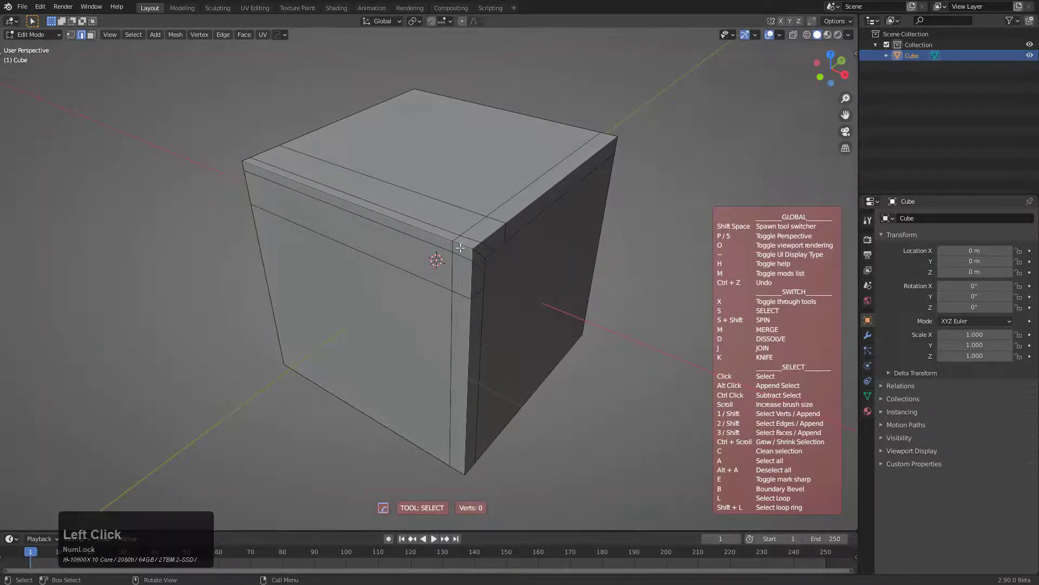
# Switch to face selection, enlarge the brush, select all faces on the cube's top and clean them into one surface
pyautogui.moveTo(463, 250); pyautogui.dragTo(463, 241, button='middle')
pyautogui.press('3')
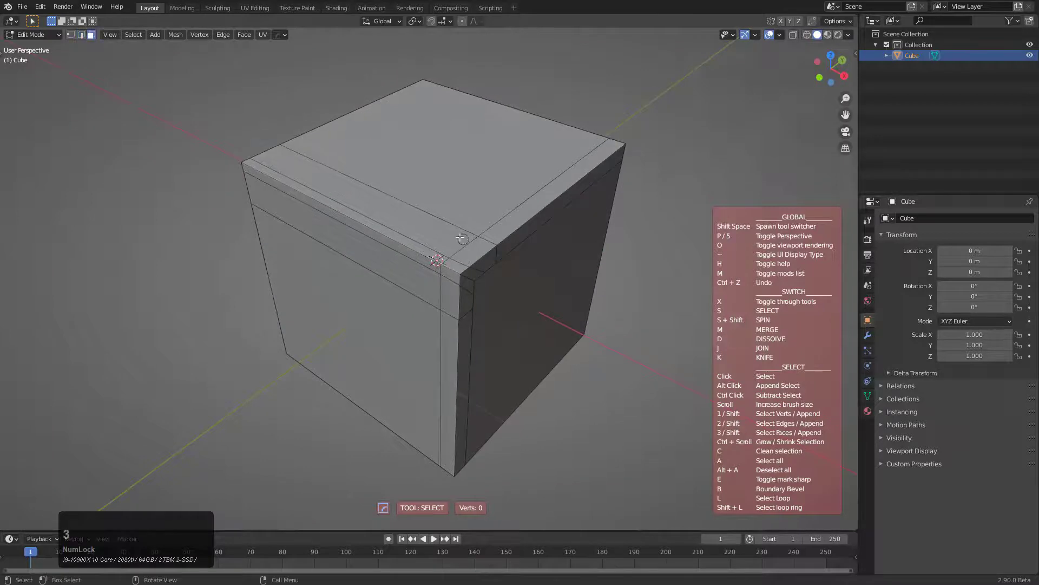
pyautogui.scroll(5, 463, 222)
pyautogui.moveTo(472, 210); pyautogui.dragTo(458, 234)
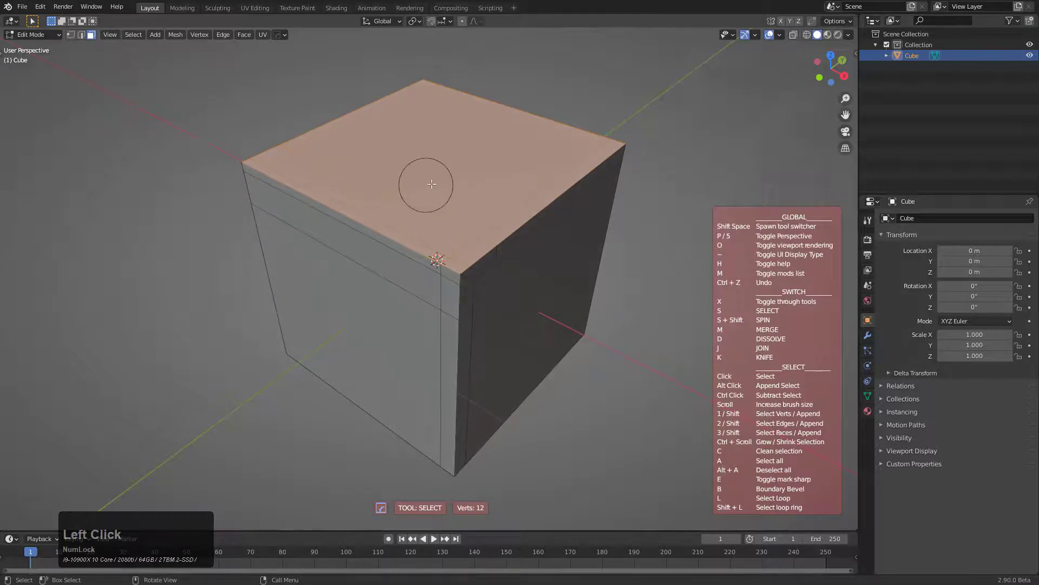
pyautogui.press('c')
# Select and clean the faces of each of the two visible cube sides, and finish the Edit Multi Tool
pyautogui.moveTo(416, 307)
pyautogui.mouseDown()
pyautogui.moveTo(423, 295)
pyautogui.moveTo(424, 324)
pyautogui.mouseUp()
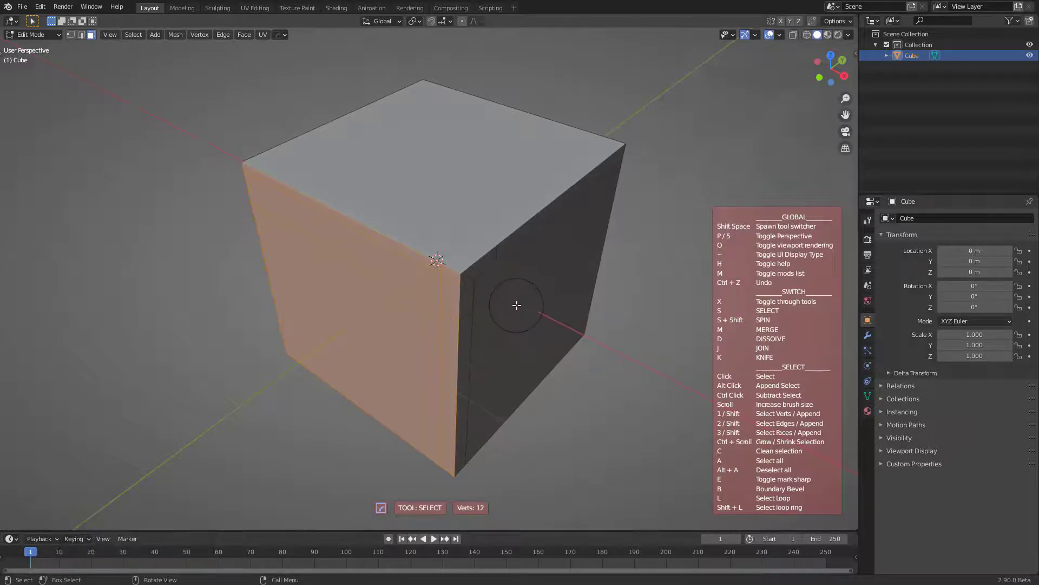
pyautogui.press('c')
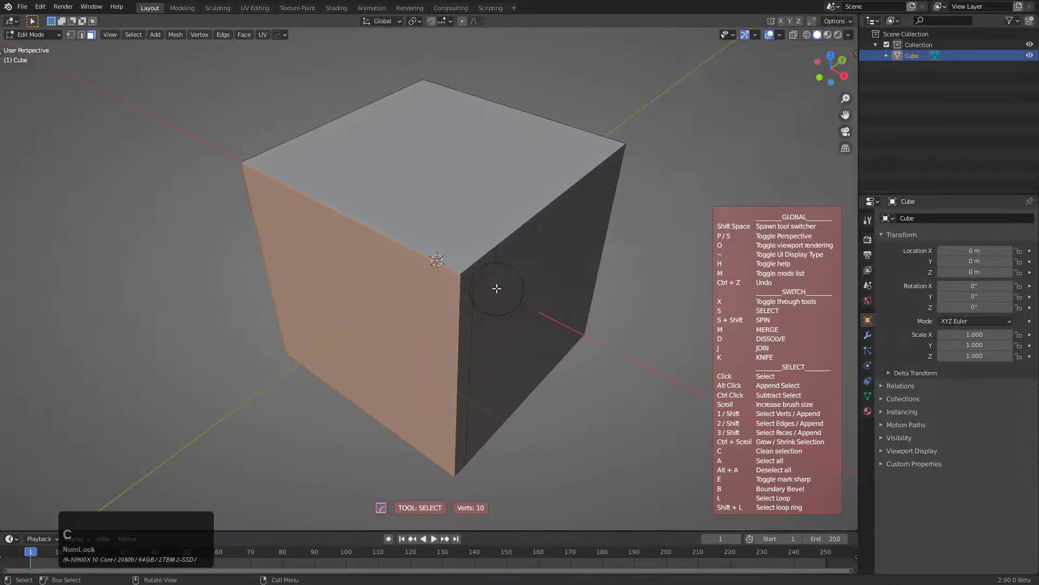
pyautogui.click(497, 288)
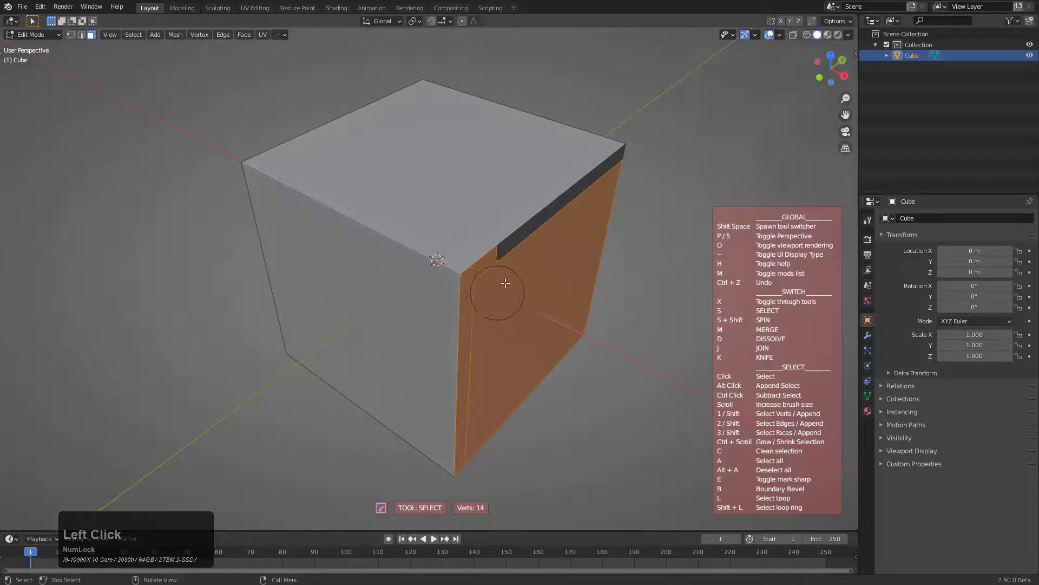
pyautogui.press('c')
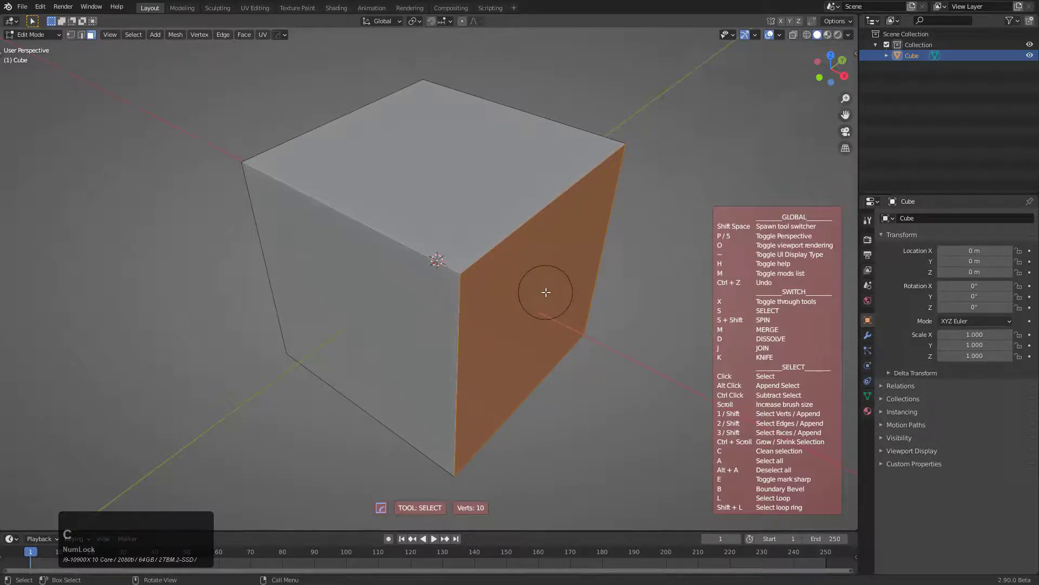
pyautogui.press('space')
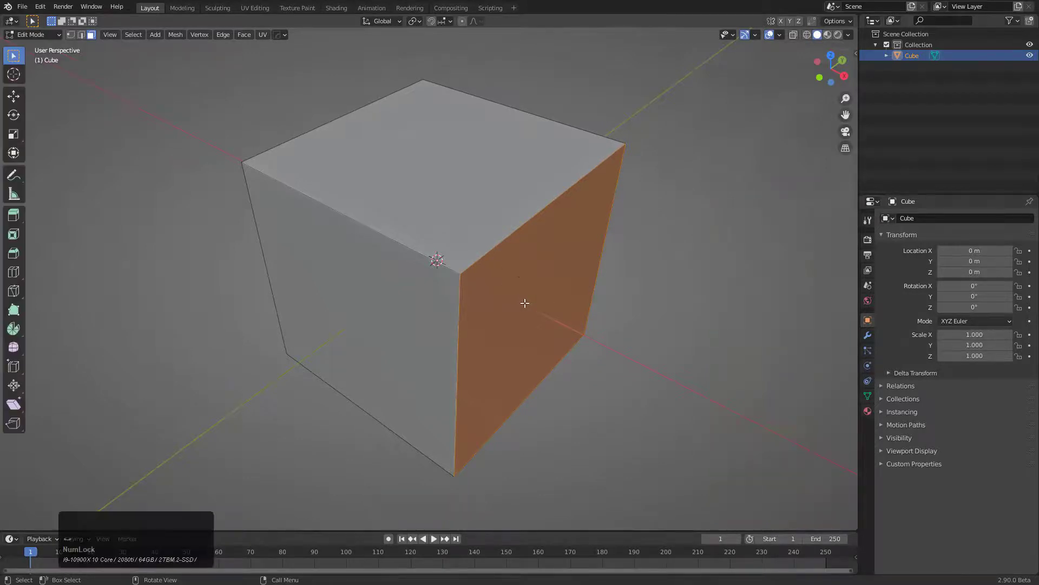
# Open the shortcut assignment for the ST3 Align View tool, leave it, and run Align View with the side face selected
pyautogui.moveTo(486, 302); pyautogui.dragTo(478, 297, button='middle')
pyautogui.press('q')
pyautogui.moveTo(479, 297)
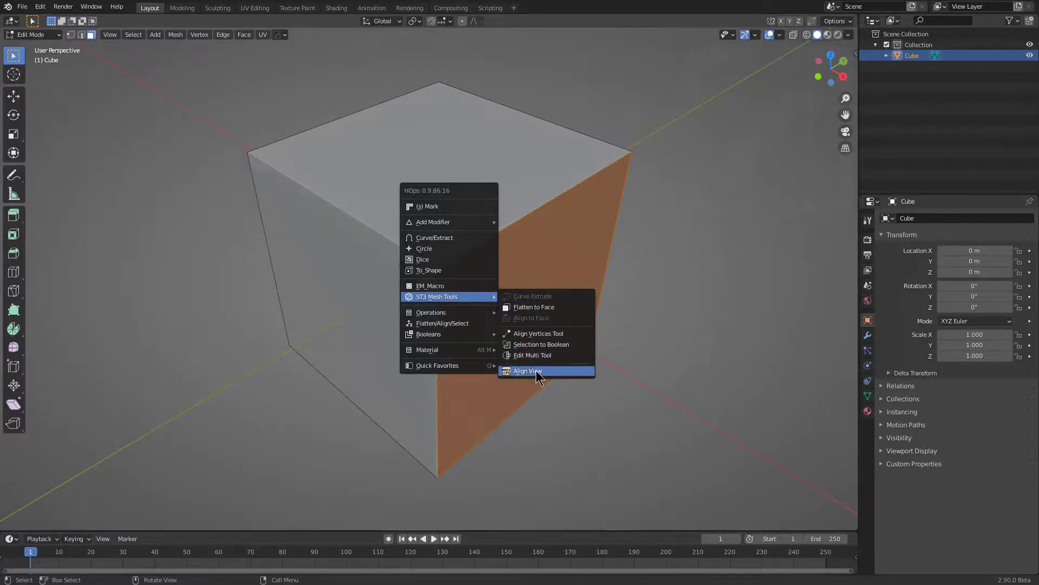
pyautogui.rightClick(537, 371)
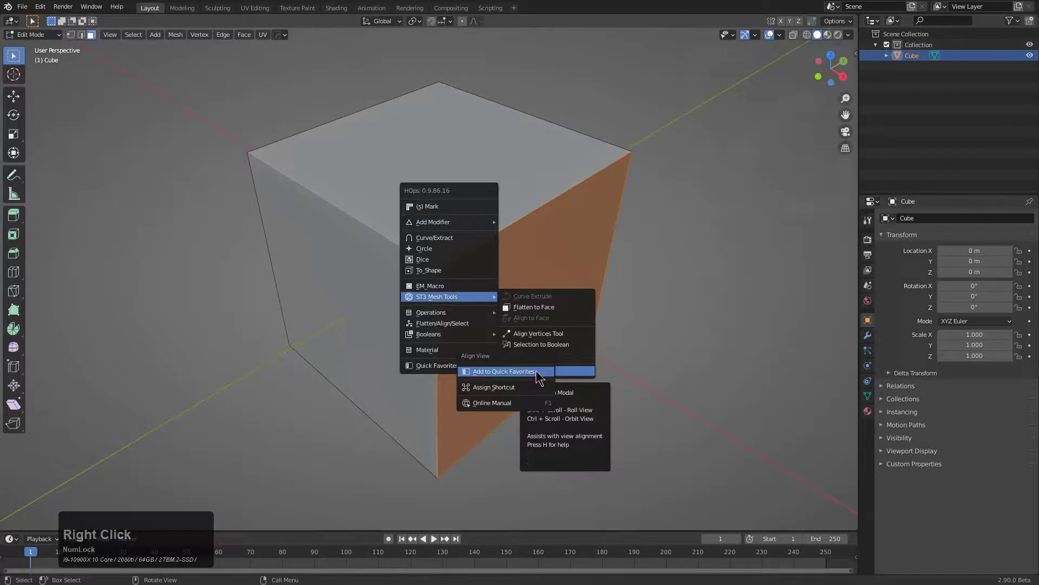
pyautogui.click(505, 386)
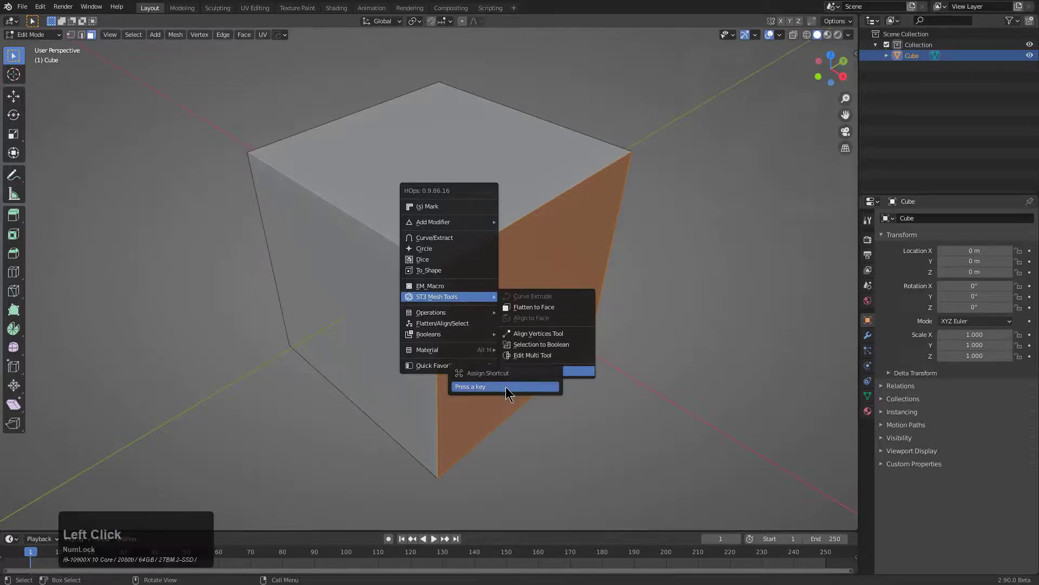
pyautogui.press('Num_Lock')
pyautogui.click(535, 370)
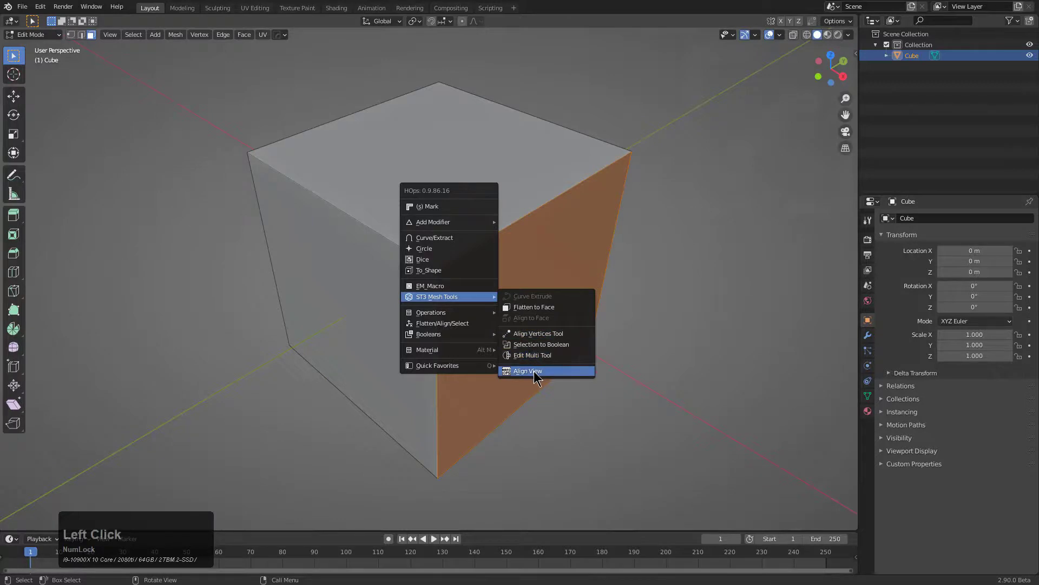
pyautogui.click(424, 233)
# Bevel the edge between the top and side faces, and bevel the resulting strip's short end edge by about 0.4 m
pyautogui.moveTo(425, 239); pyautogui.dragTo(473, 292, button='middle')
pyautogui.press('2')
pyautogui.click(460, 230)
pyautogui.hotkey('ctrl', 'b')
pyautogui.click(528, 287)
pyautogui.click(605, 244)
pyautogui.hotkey('ctrl', 'b')
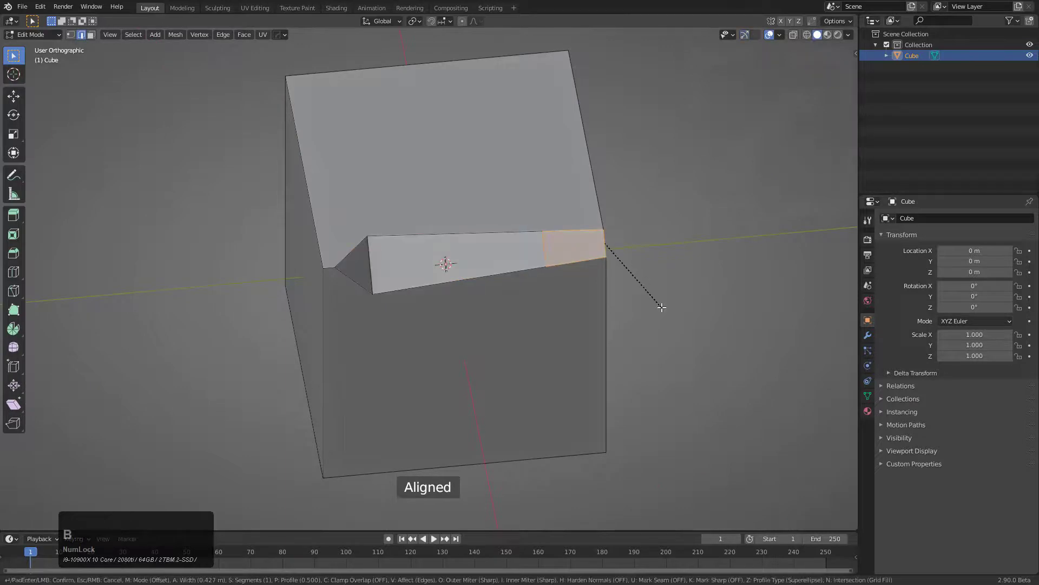
pyautogui.click(651, 299)
# In vertex selection, try moving the vertex at the bevel's narrow end, and merge all vertices by distance
pyautogui.moveTo(652, 299); pyautogui.dragTo(552, 291, button='middle')
pyautogui.scroll(2, 476, 285)
pyautogui.press('1')
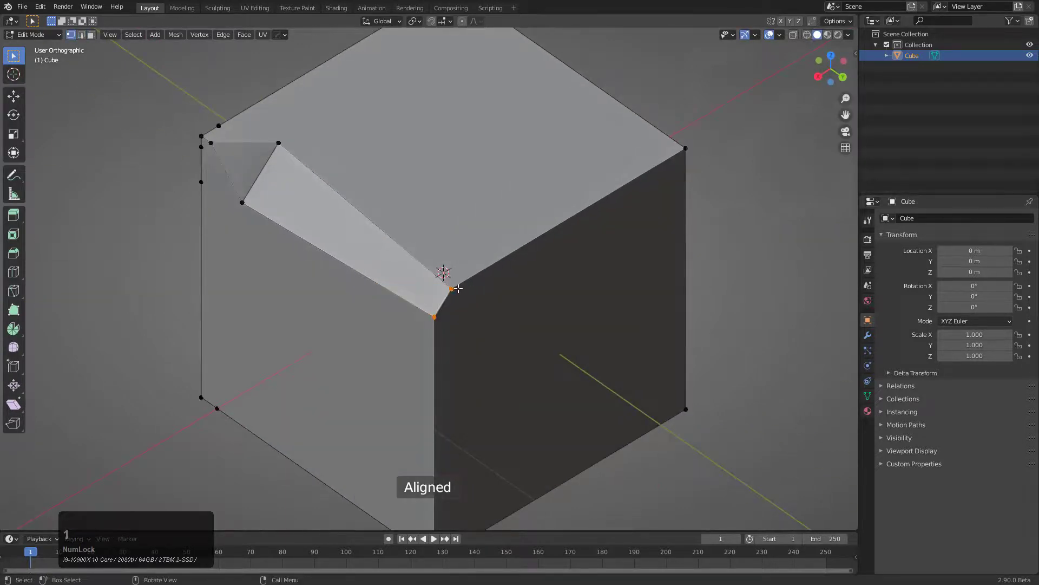
pyautogui.click(458, 287)
pyautogui.press('g')
pyautogui.rightClick(461, 297)
pyautogui.press('a')
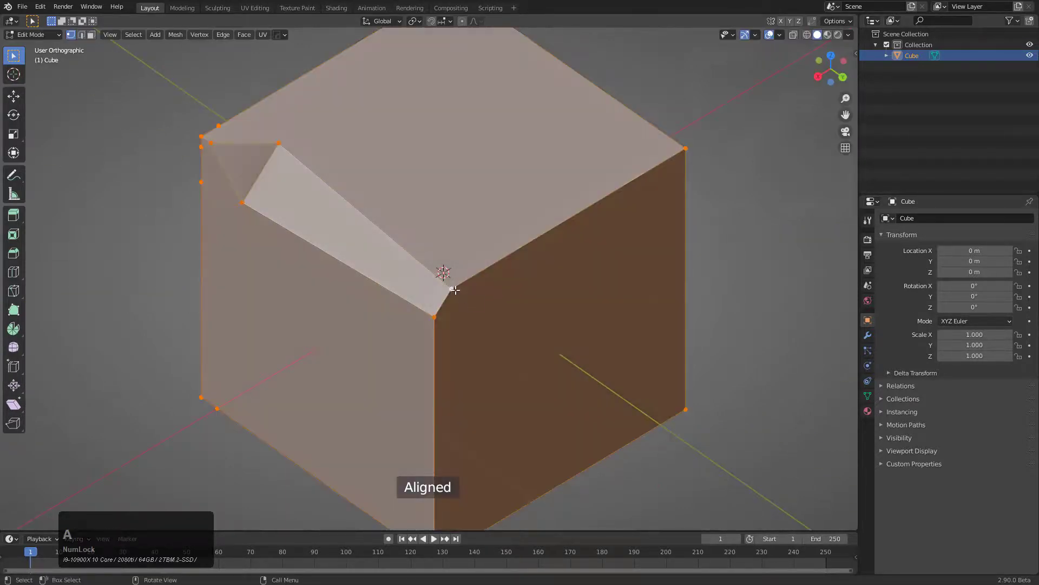
pyautogui.rightClick(448, 281)
pyautogui.click(443, 524)
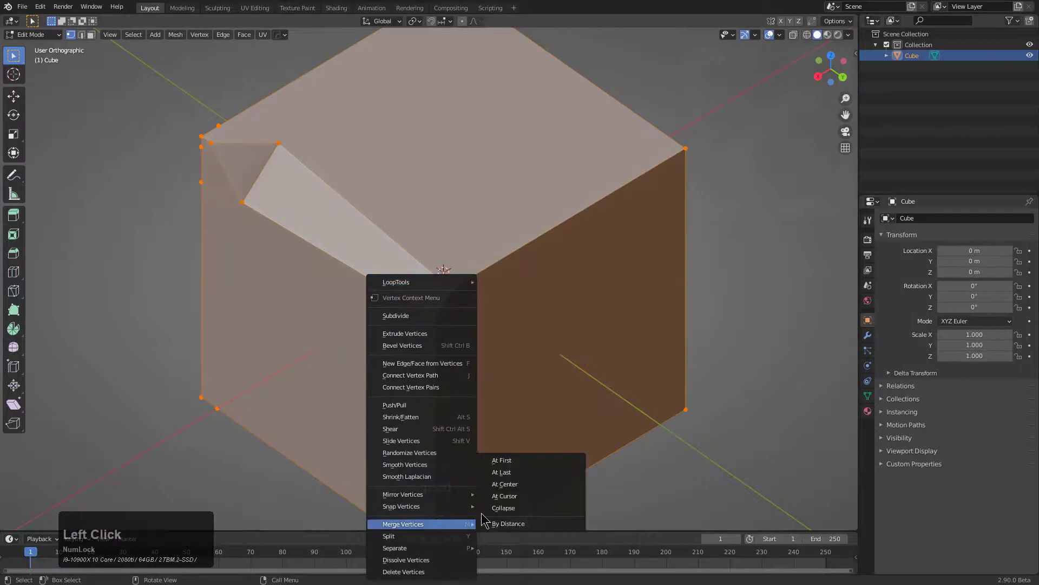
pyautogui.click(508, 524)
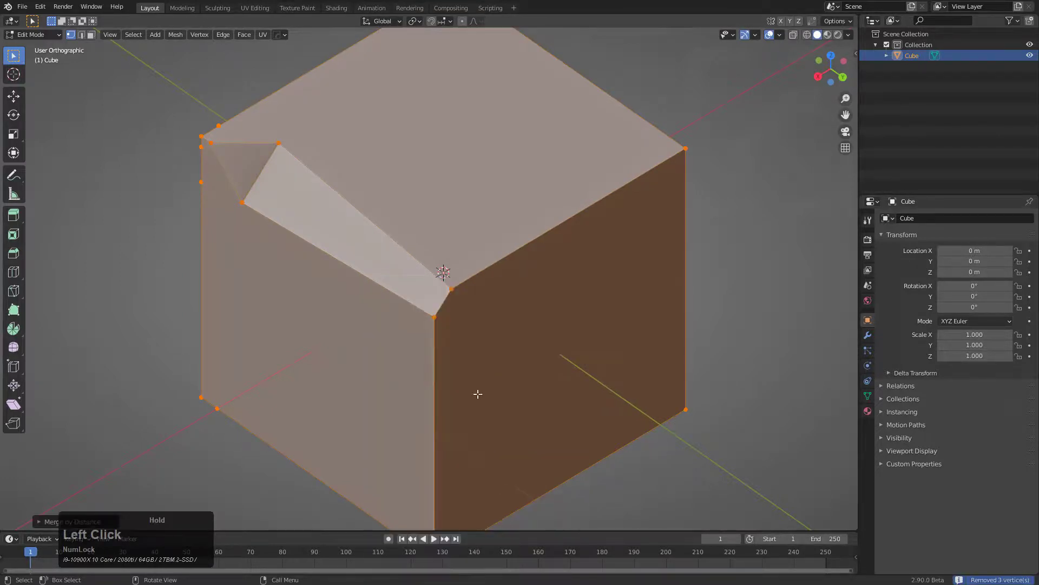
# Deselect everything and bevel the short edge at the bevel strip's narrow end into an angled corner face
pyautogui.hotkey('alt', 'a')
pyautogui.press('2')
pyautogui.click(447, 298)
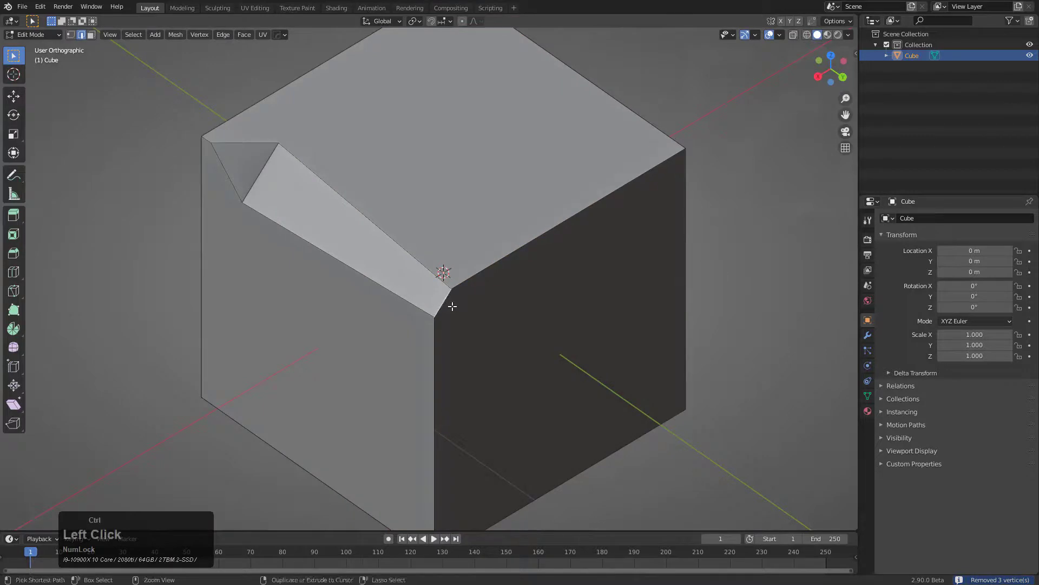
pyautogui.hotkey('ctrl', 'b')
pyautogui.click(504, 328)
pyautogui.moveTo(480, 318); pyautogui.dragTo(541, 231, button='middle')
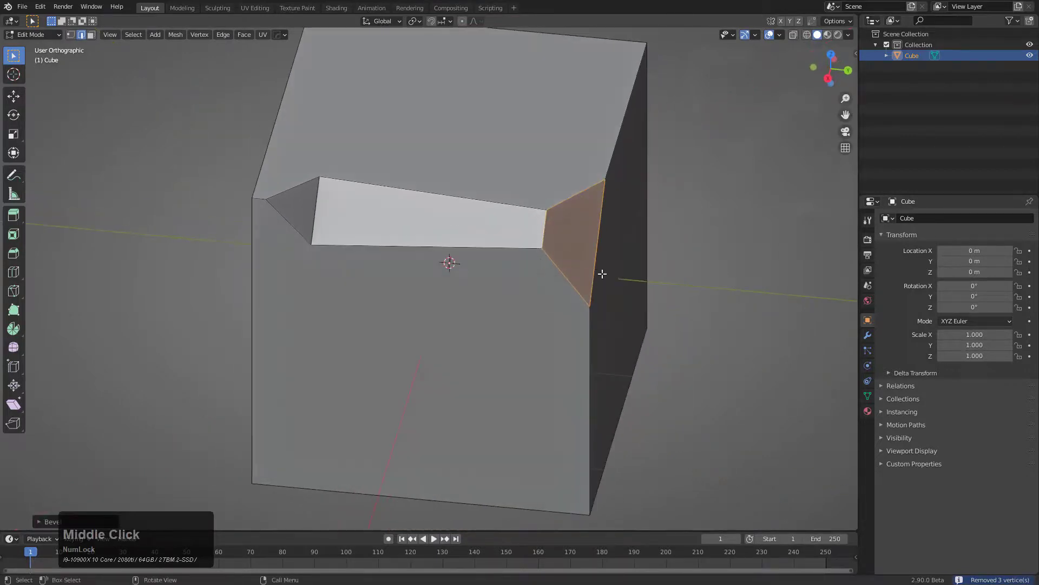
# Run Align View on the selected angled corner face and orbit, roll and cycle the view around it
pyautogui.press('q')
pyautogui.moveTo(602, 273)
pyautogui.click(671, 350)
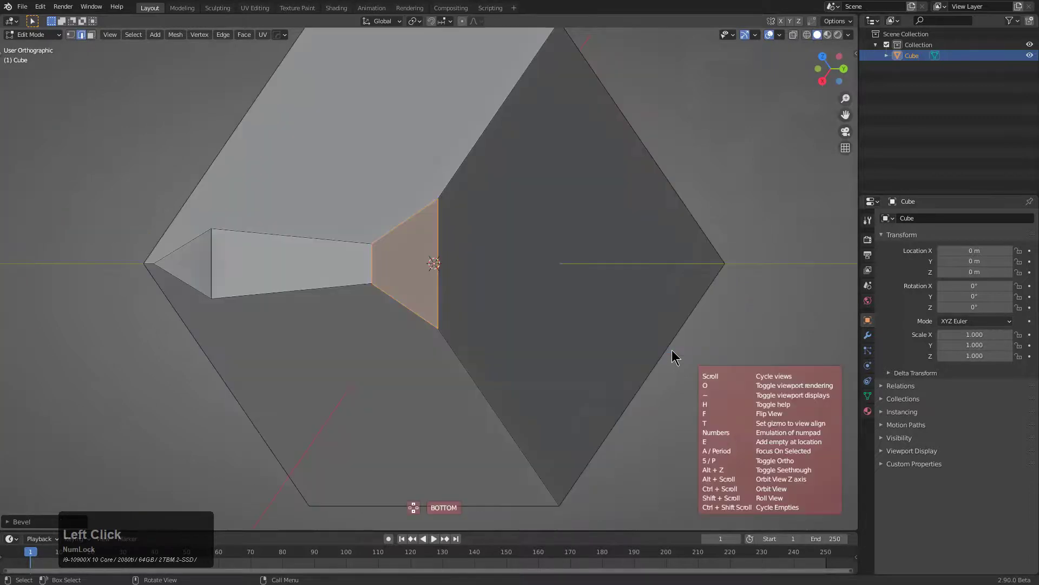
pyautogui.keyDown('ctrl'); pyautogui.scroll(-5, 666, 347); pyautogui.keyUp('ctrl')
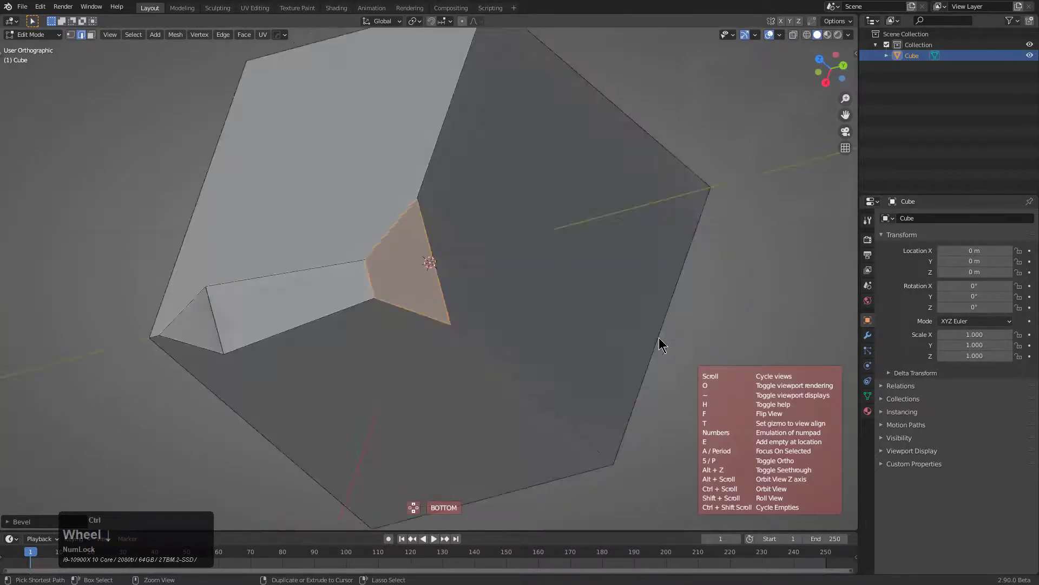
pyautogui.keyDown('shift'); pyautogui.scroll(-4, 538, 284); pyautogui.keyUp('shift')
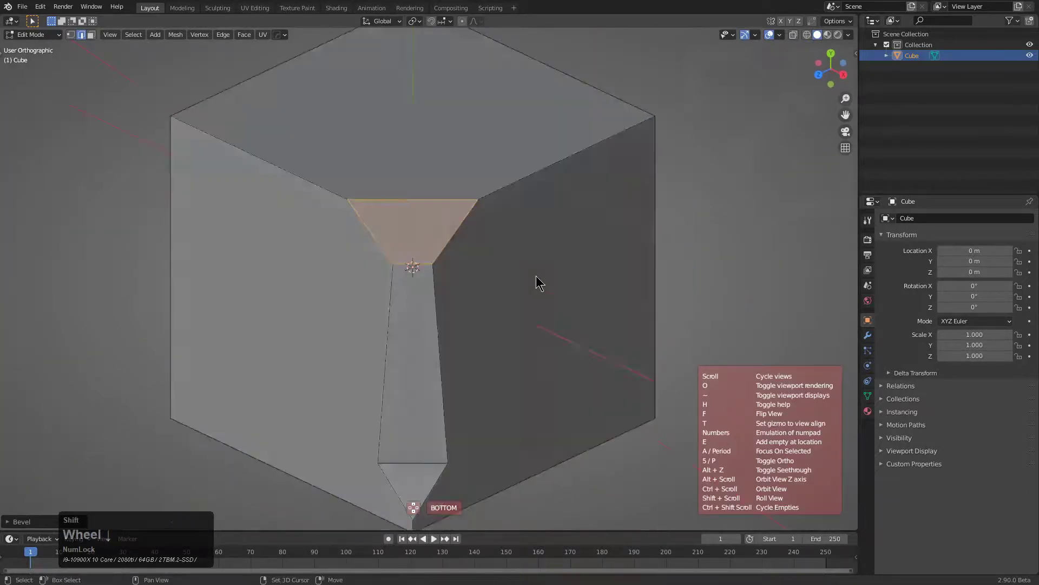
pyautogui.keyDown('shift'); pyautogui.scroll(-1, 538, 283); pyautogui.keyUp('shift')
pyautogui.keyDown('shift'); pyautogui.scroll(5, 538, 283); pyautogui.keyUp('shift')
pyautogui.keyDown('shift'); pyautogui.scroll(-4, 538, 283); pyautogui.keyUp('shift')
pyautogui.keyDown('shift'); pyautogui.scroll(-3, 537, 275); pyautogui.keyUp('shift')
pyautogui.keyDown('shift'); pyautogui.moveTo(519, 234); pyautogui.dragTo(553, 345, button='middle'); pyautogui.keyUp('shift')
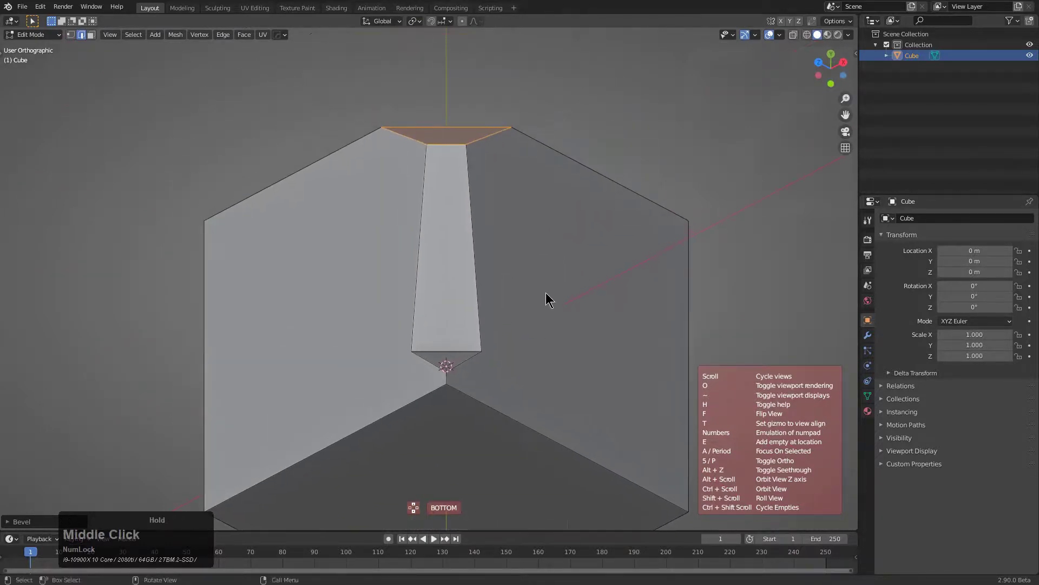
pyautogui.keyDown('ctrl'); pyautogui.scroll(-4, 544, 284); pyautogui.keyUp('ctrl')
pyautogui.scroll(5, 545, 284)
pyautogui.keyDown('shift'); pyautogui.moveTo(560, 236); pyautogui.dragTo(557, 255, button='middle'); pyautogui.keyUp('shift')
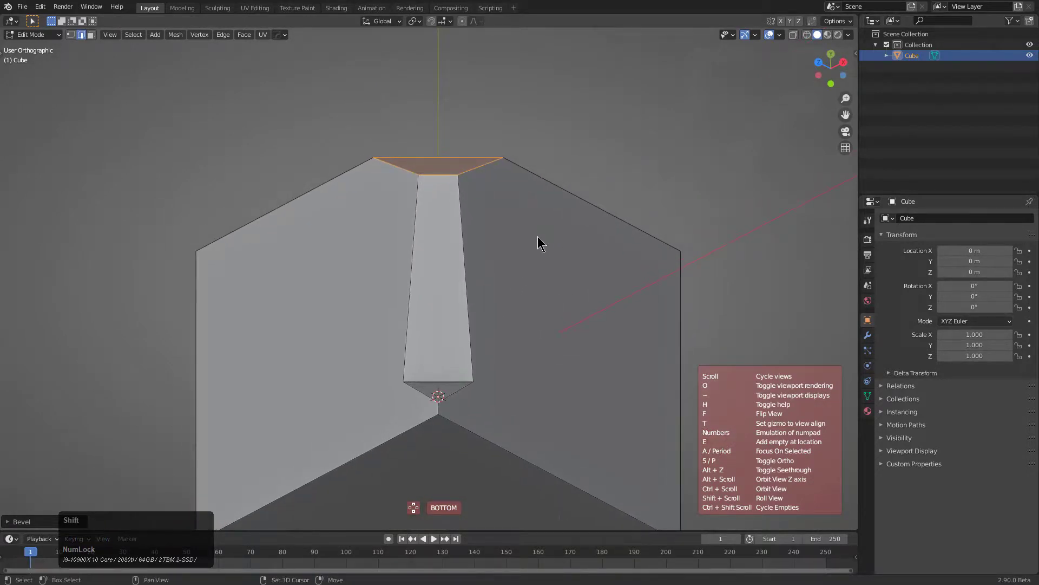
pyautogui.scroll(5, 538, 237)
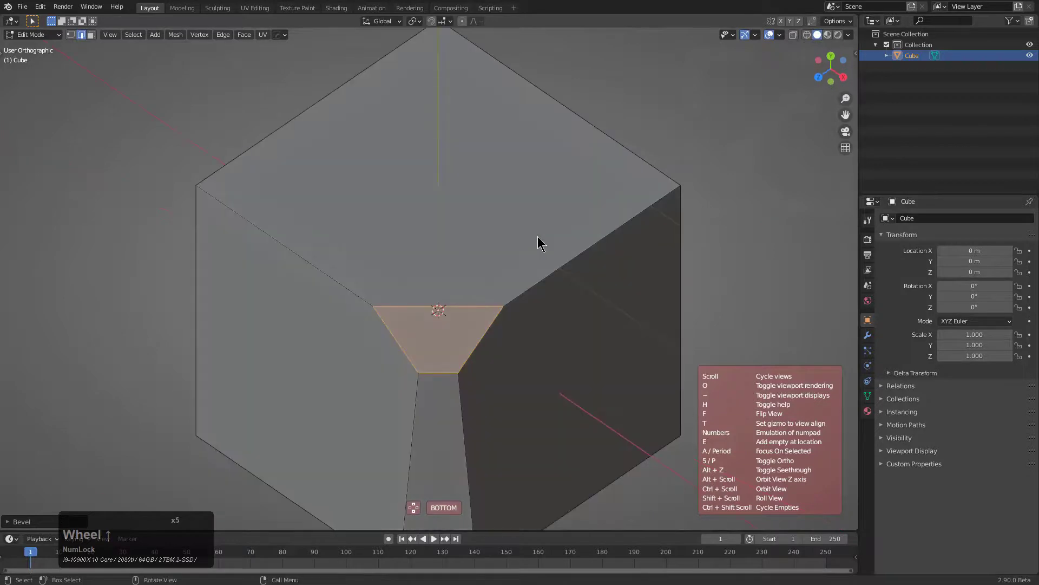
# Add an empty at the corner face with Align View, accept the alignment and switch to object mode
pyautogui.press('e')
pyautogui.keyDown('shift'); pyautogui.scroll(3, 538, 237); pyautogui.keyUp('shift')
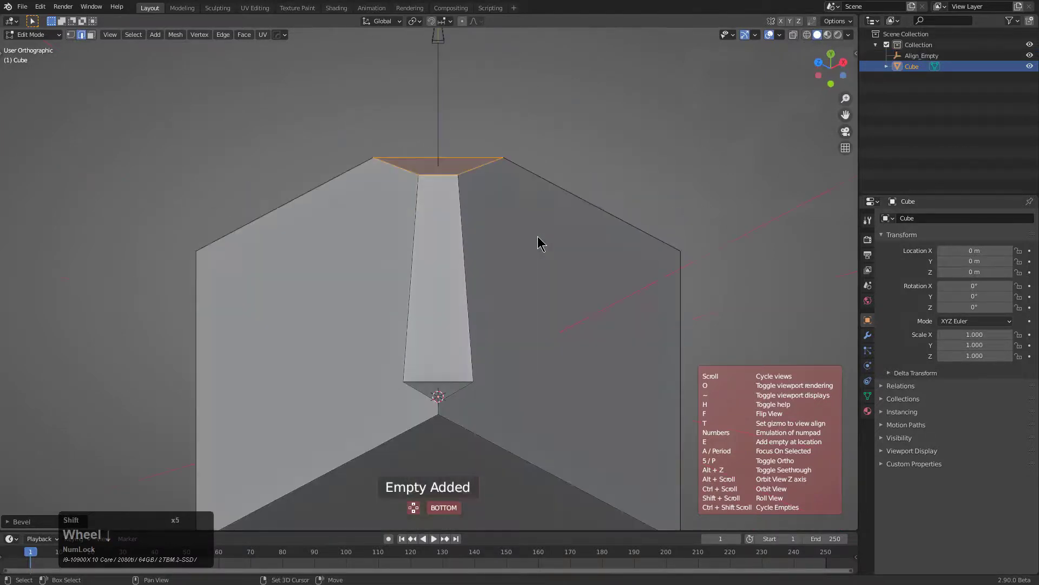
pyautogui.keyDown('shift'); pyautogui.scroll(-3, 537, 237); pyautogui.keyUp('shift')
pyautogui.click(538, 237)
pyautogui.scroll(-1, 539, 243)
pyautogui.press('Tab')
# Run View Align from the Hard Ops mesh tools in object mode and cycle the cube's aligned views around to TOP
pyautogui.scroll(-3, 552, 260)
pyautogui.moveTo(567, 278); pyautogui.dragTo(525, 255, button='middle')
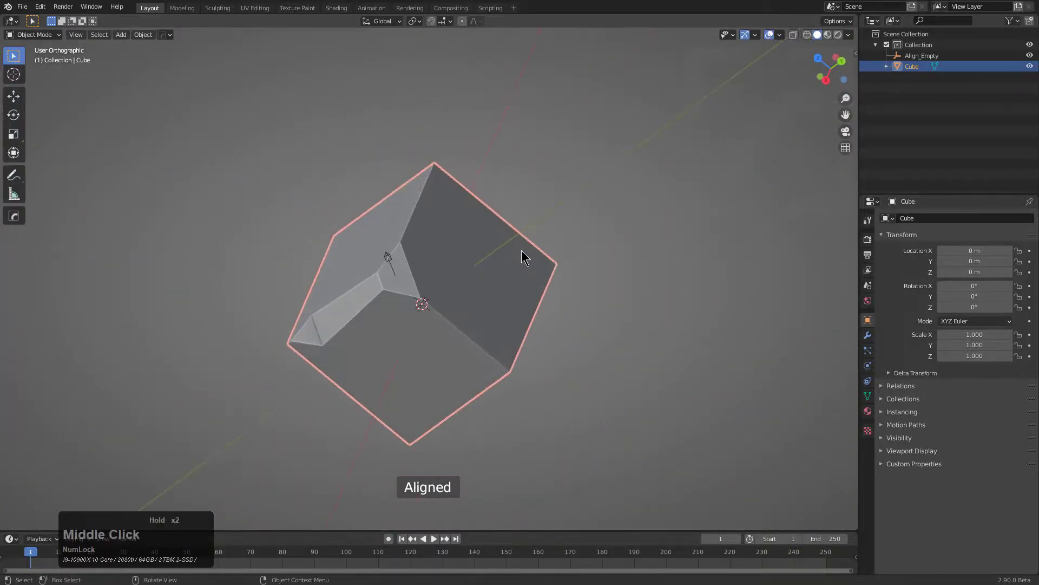
pyautogui.scroll(2, 523, 255)
pyautogui.press('q')
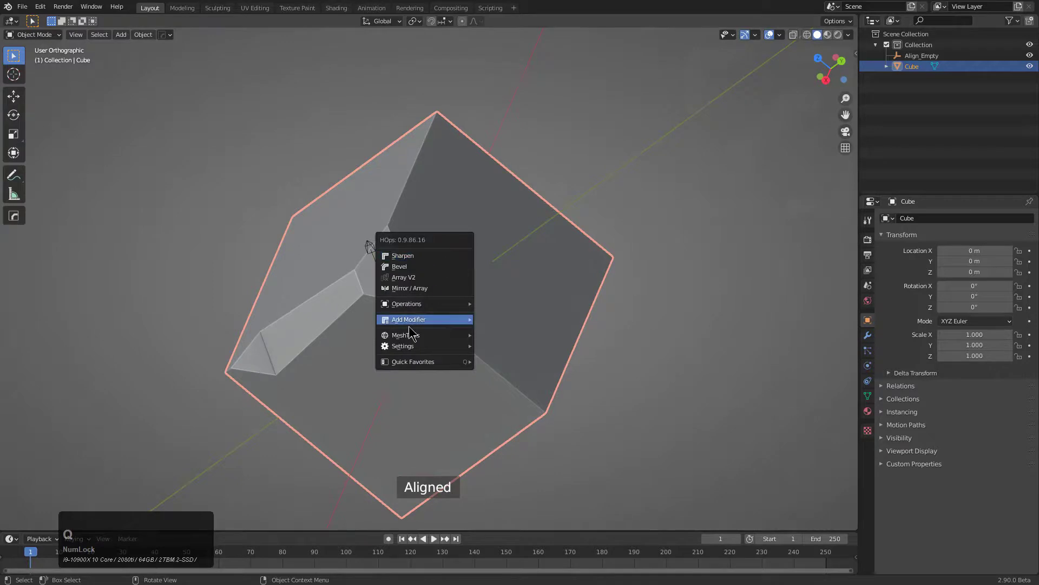
pyautogui.moveTo(429, 337)
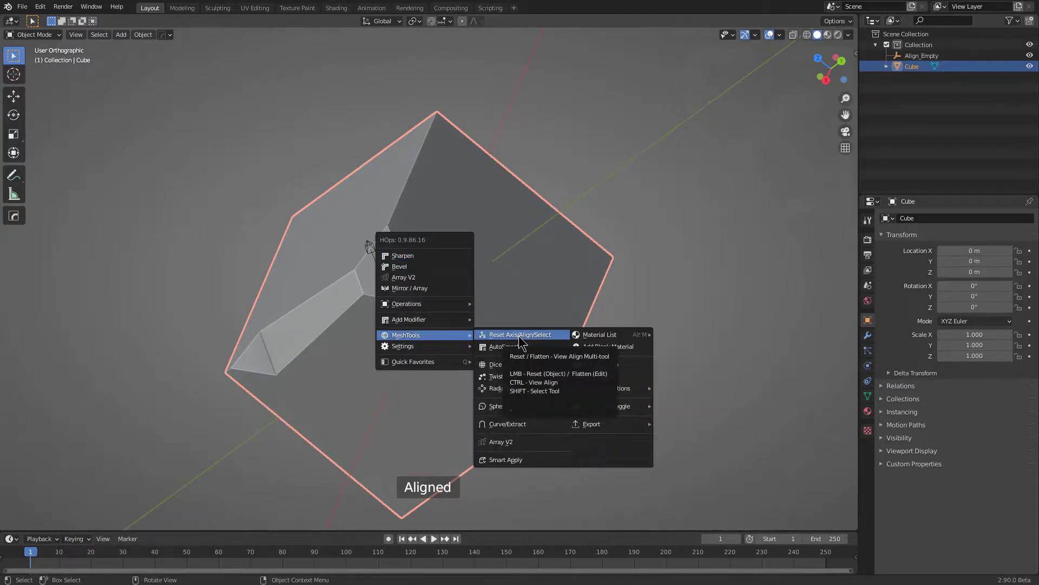
pyautogui.keyDown('ctrl'); pyautogui.click(520, 334); pyautogui.keyUp('ctrl')
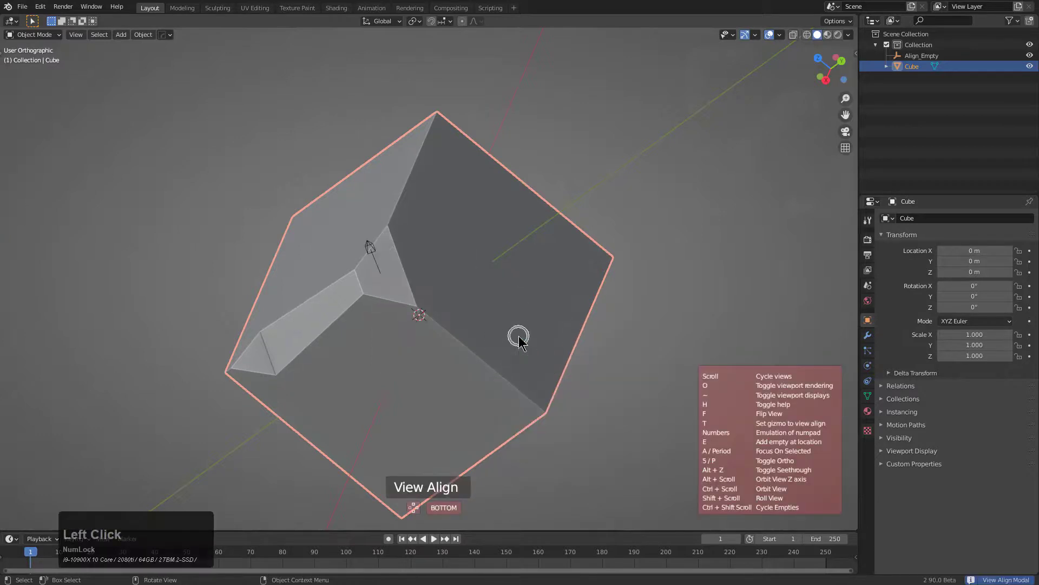
pyautogui.scroll(9, 518, 336)
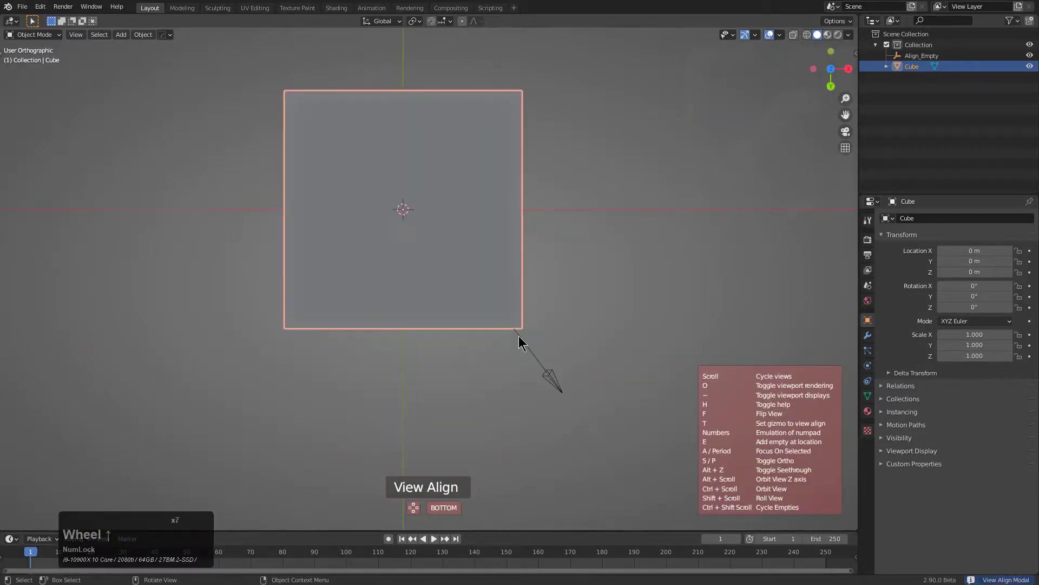
pyautogui.scroll(3, 519, 343)
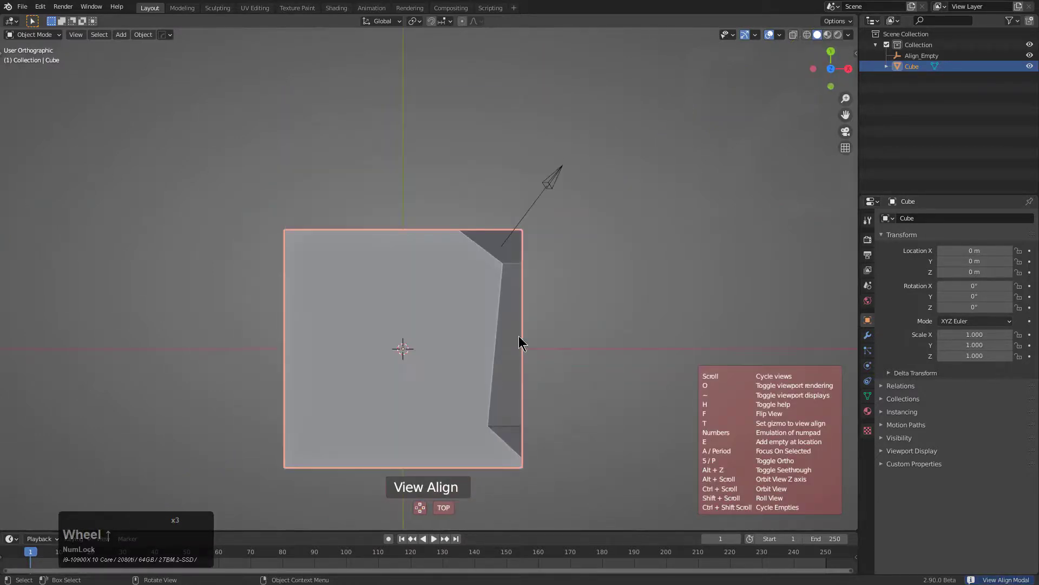
# Switch the View Align target to Align_Empty, cycle through its views to BOTTOM, and accept the alignment
pyautogui.keyDown('ctrl'); pyautogui.keyDown('shift'); pyautogui.scroll(1, 518, 336); pyautogui.keyUp('shift'); pyautogui.keyUp('ctrl')
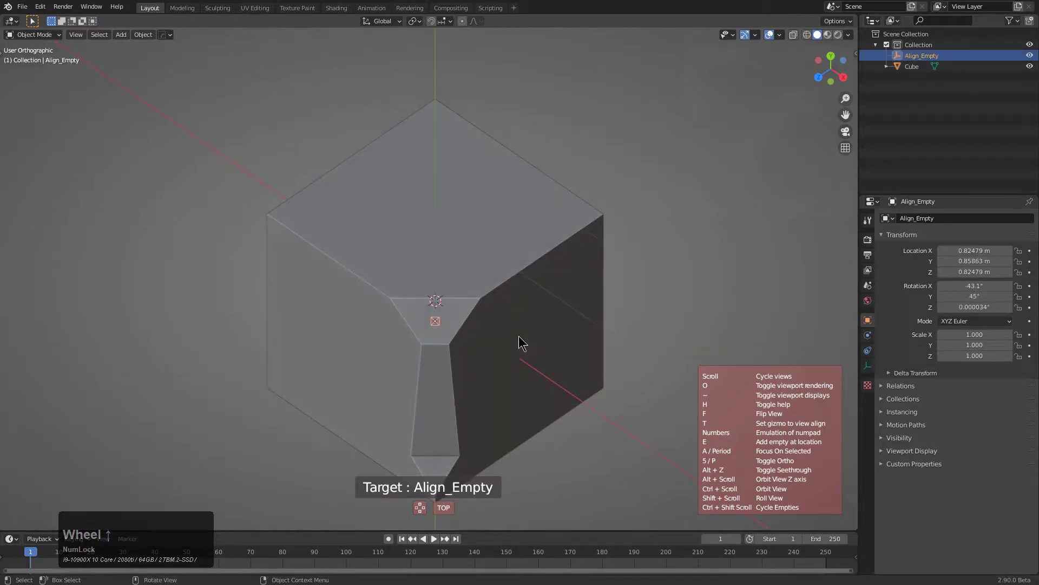
pyautogui.scroll(4, 519, 343)
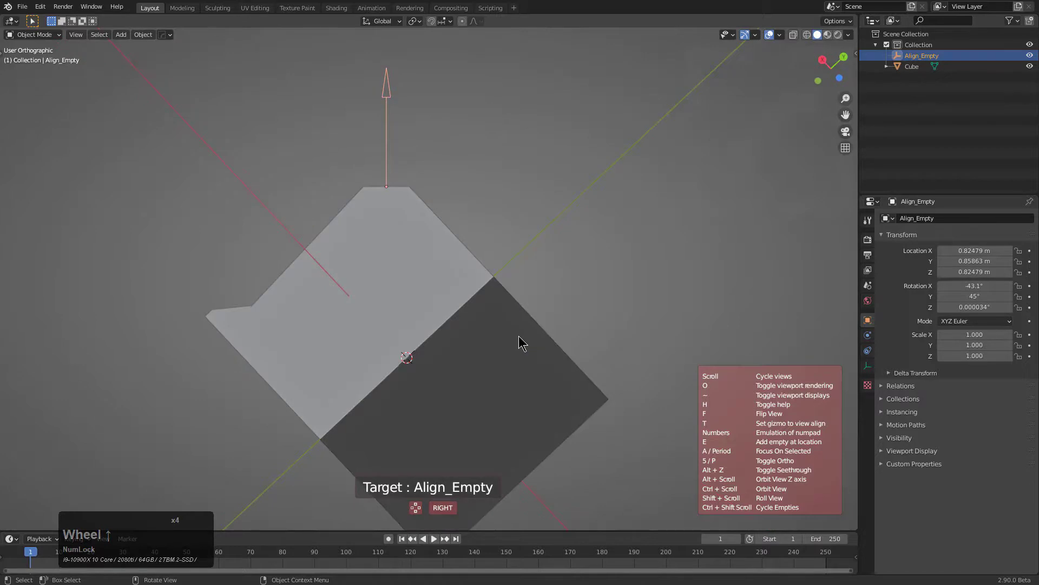
pyautogui.scroll(6, 519, 343)
pyautogui.scroll(4, 519, 342)
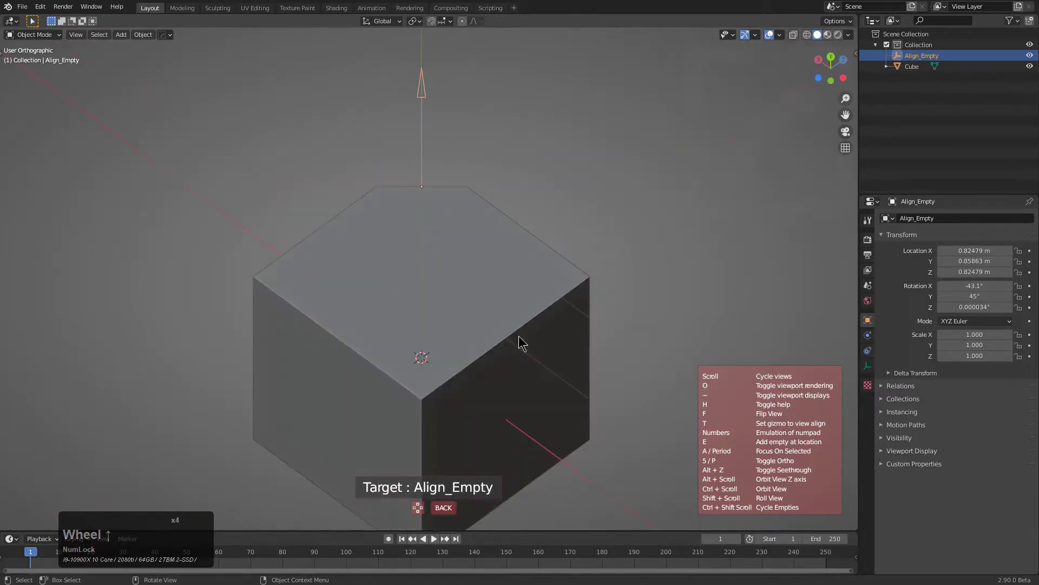
pyautogui.scroll(3, 519, 342)
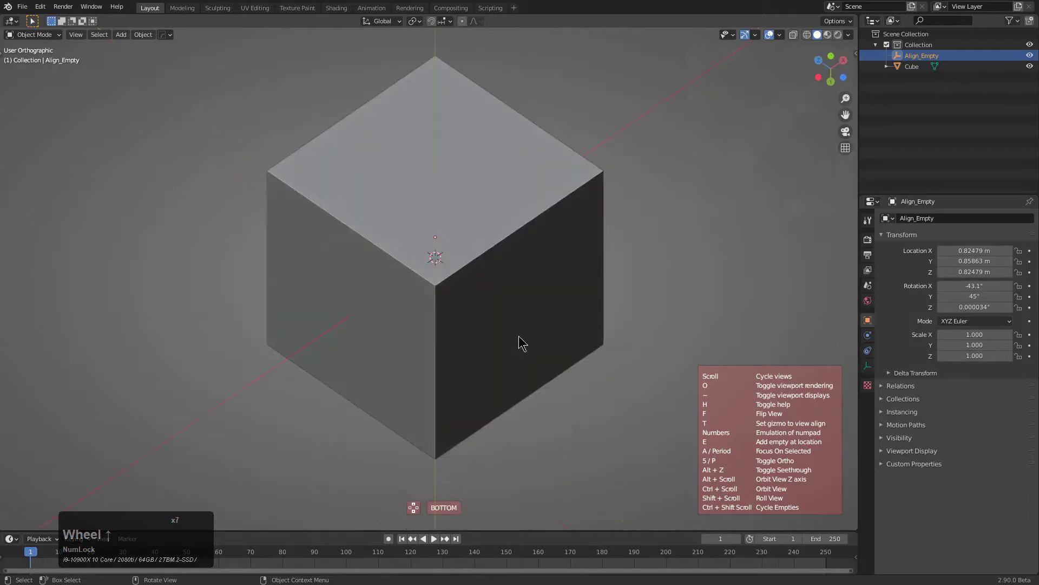
pyautogui.click(470, 298)
# Deselect everything and delete the alignment empty at the cube's cut corner
pyautogui.moveTo(470, 298); pyautogui.dragTo(475, 373, button='middle')
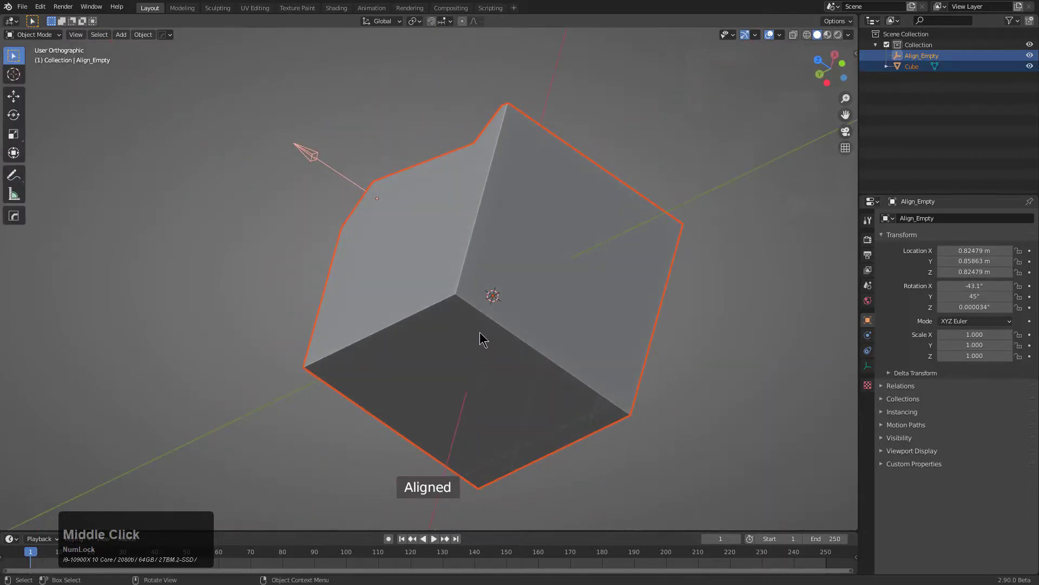
pyautogui.press('KP_1')
pyautogui.moveTo(509, 315); pyautogui.dragTo(408, 360, button='middle')
pyautogui.press('a')
pyautogui.press('a')
pyautogui.click(518, 232)
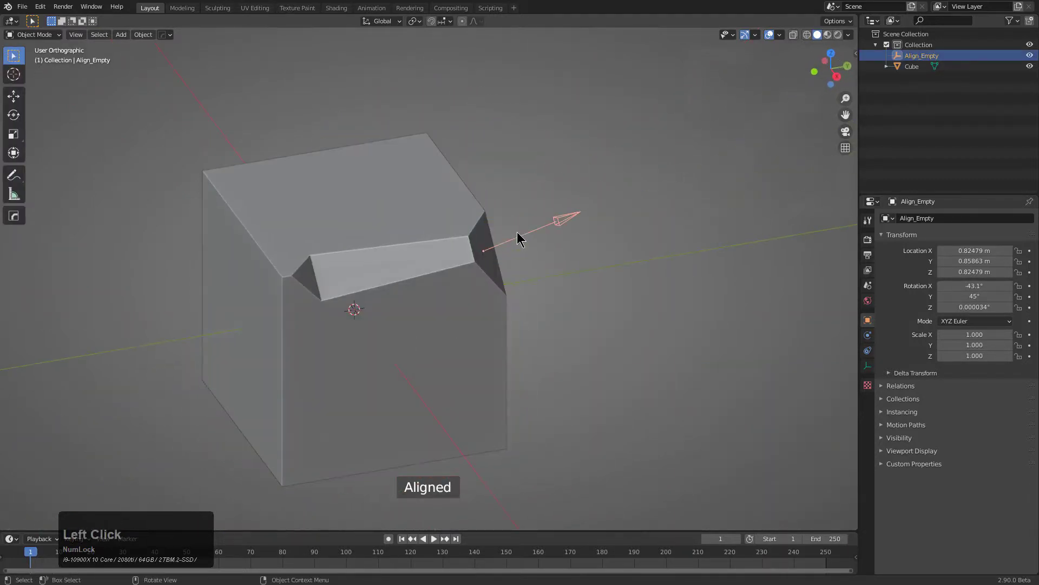
pyautogui.press('x')
pyautogui.click(463, 234)
# Select the cube, enter edit mode and run the ST3 Align View tool
pyautogui.click(466, 255)
pyautogui.moveTo(466, 266); pyautogui.dragTo(428, 295, button='middle')
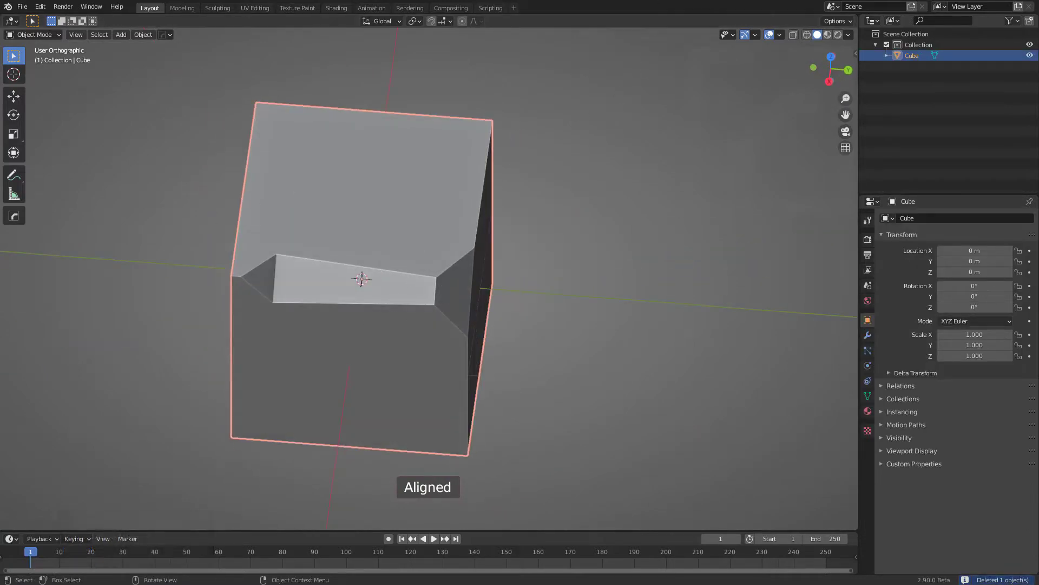
pyautogui.press('Tab')
pyautogui.moveTo(540, 139); pyautogui.dragTo(490, 171, button='middle')
pyautogui.press('q')
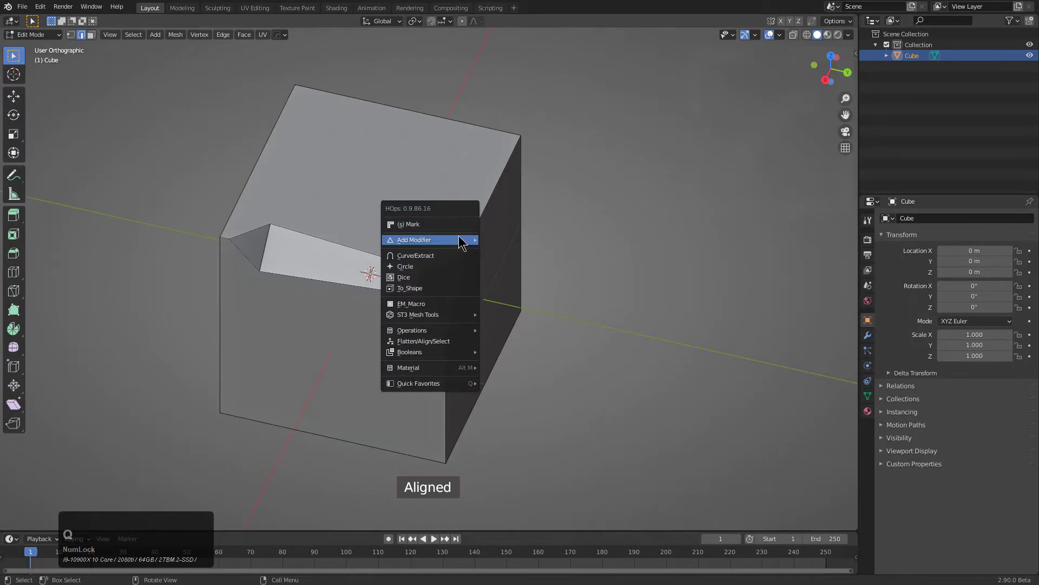
pyautogui.moveTo(442, 322)
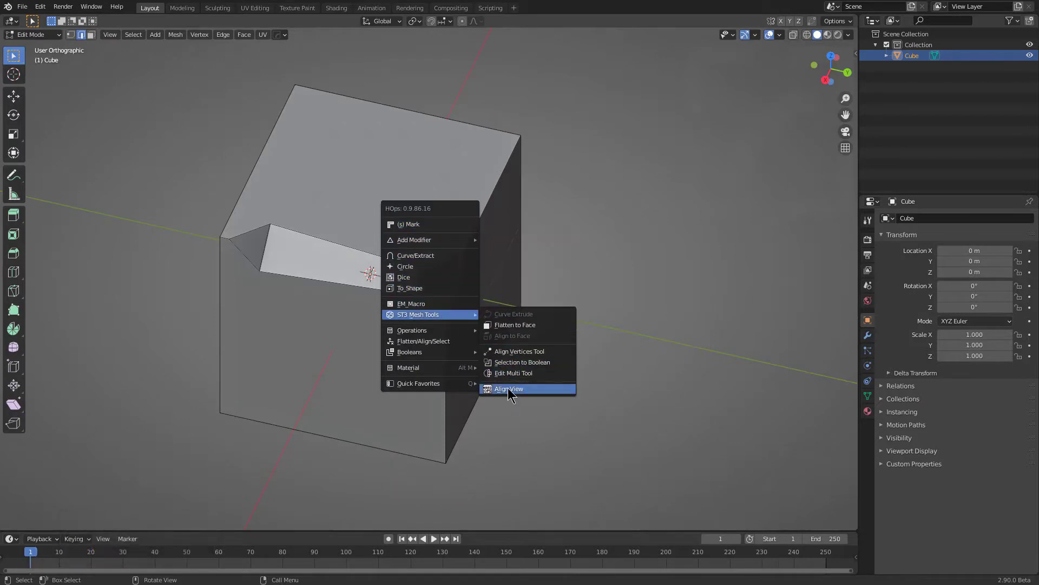